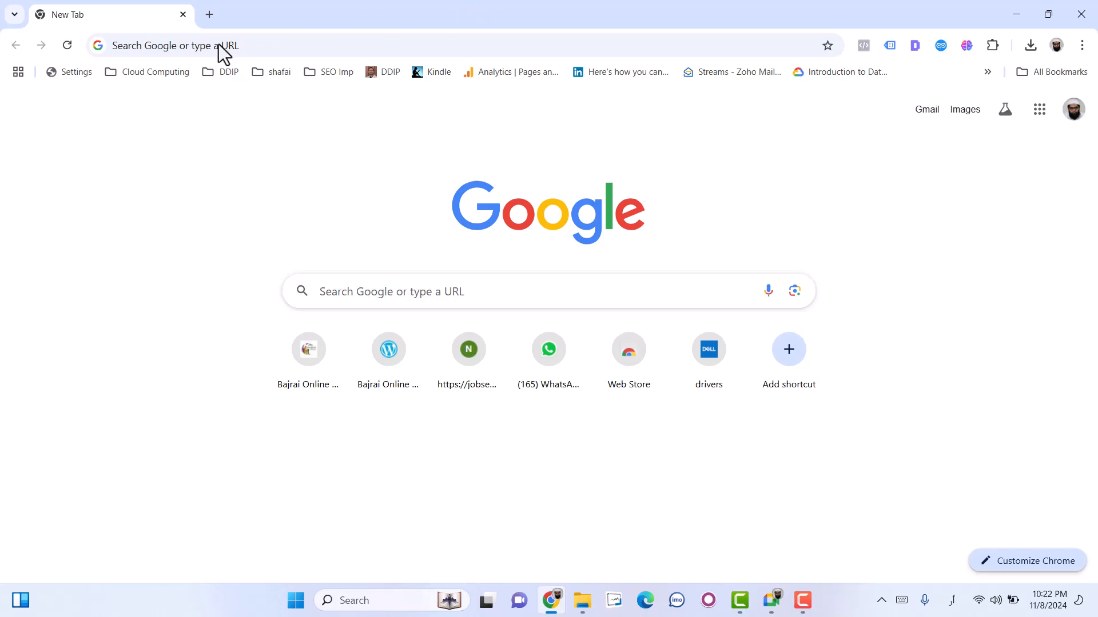
- Switch the keyboard input to English and search Google for "dell laptop price online"
{"action": "key", "text": "F10"}
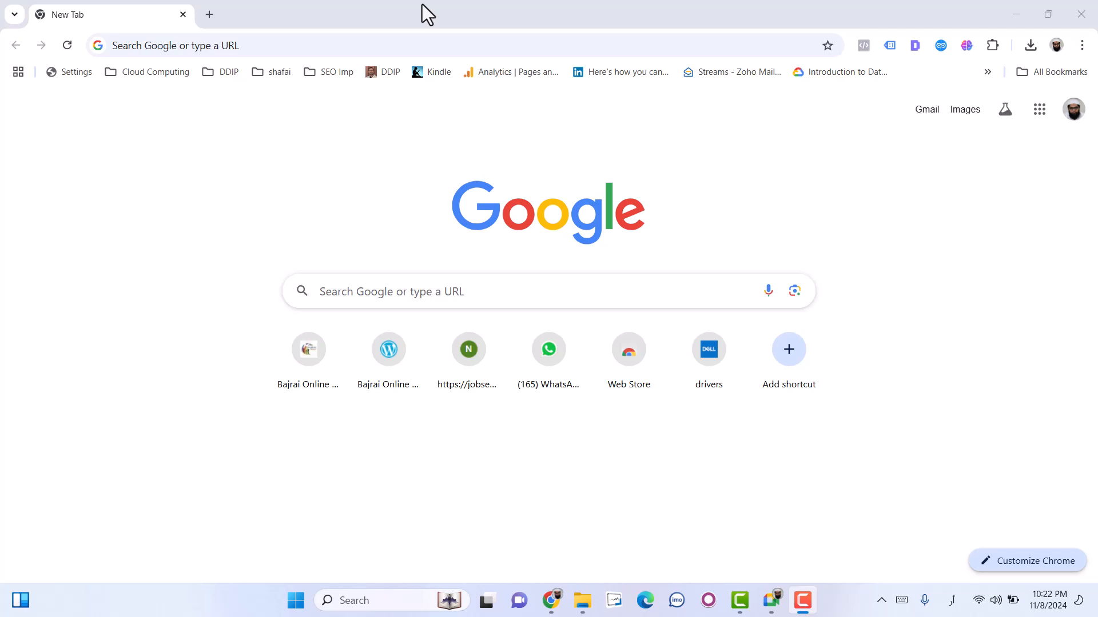
{"action": "left_click", "coordinate": [386, 291]}
{"action": "type", "text": "دی"}
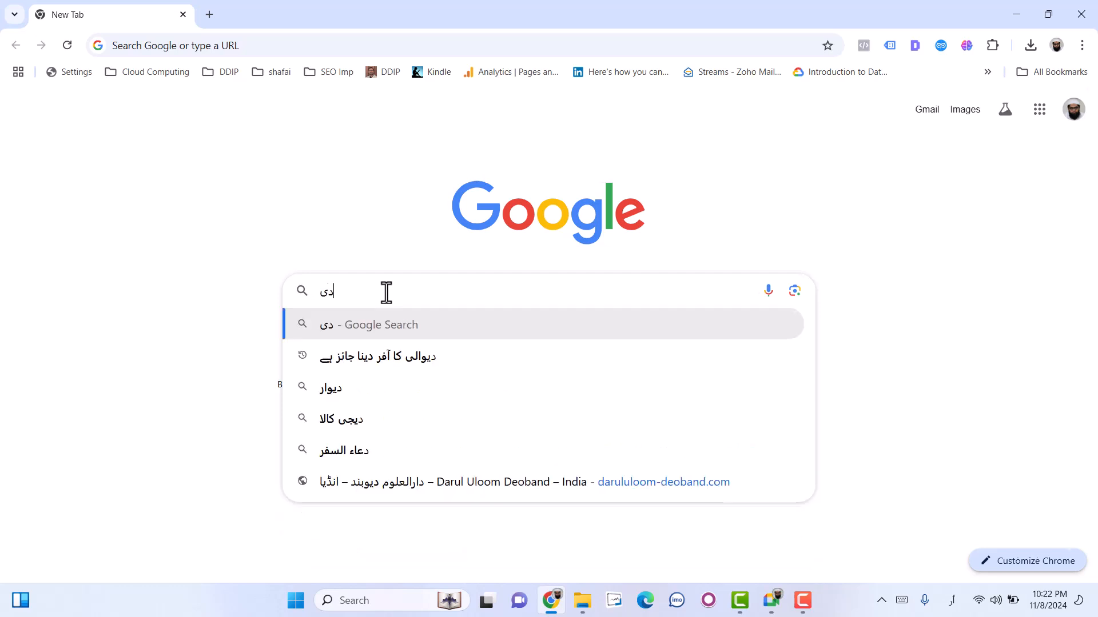
{"action": "key", "text": "BackSpace"}
{"action": "key", "text": "BackSpace"}
{"action": "key", "text": "alt+shift"}
{"action": "type", "text": "di"}
{"action": "key", "text": "BackSpace"}
{"action": "key", "text": "BackSpace"}
{"action": "type", "text": "dell laptop price online"}
{"action": "key", "text": "Return"}
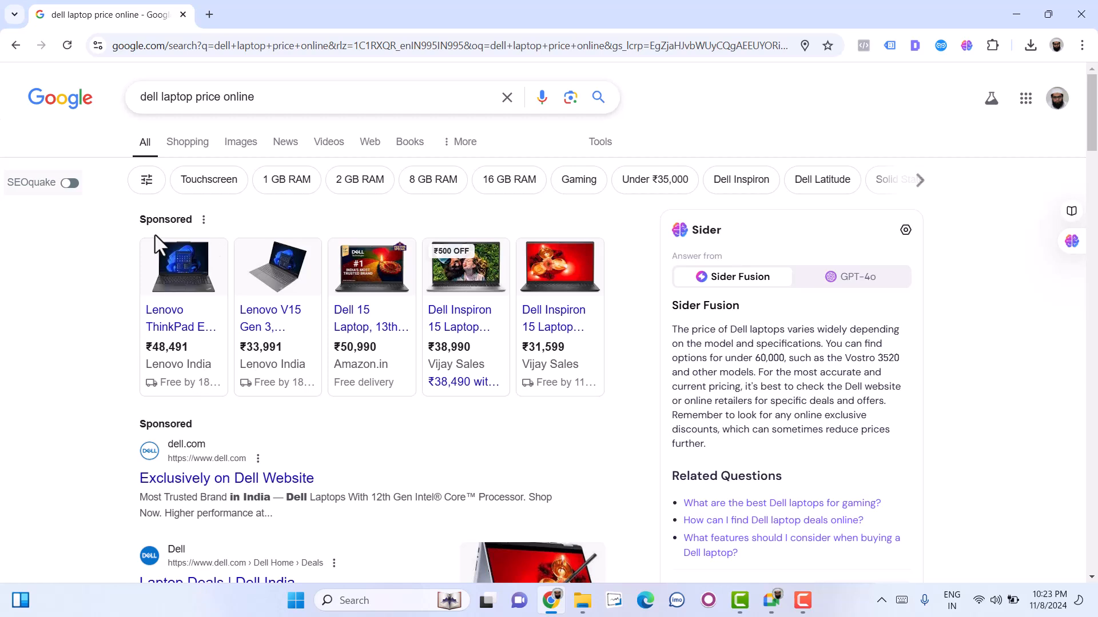
- Highlight the Sponsored labels and examine the product ads and the dell.com text ad in the search results
{"action": "double_click", "coordinate": [158, 220]}
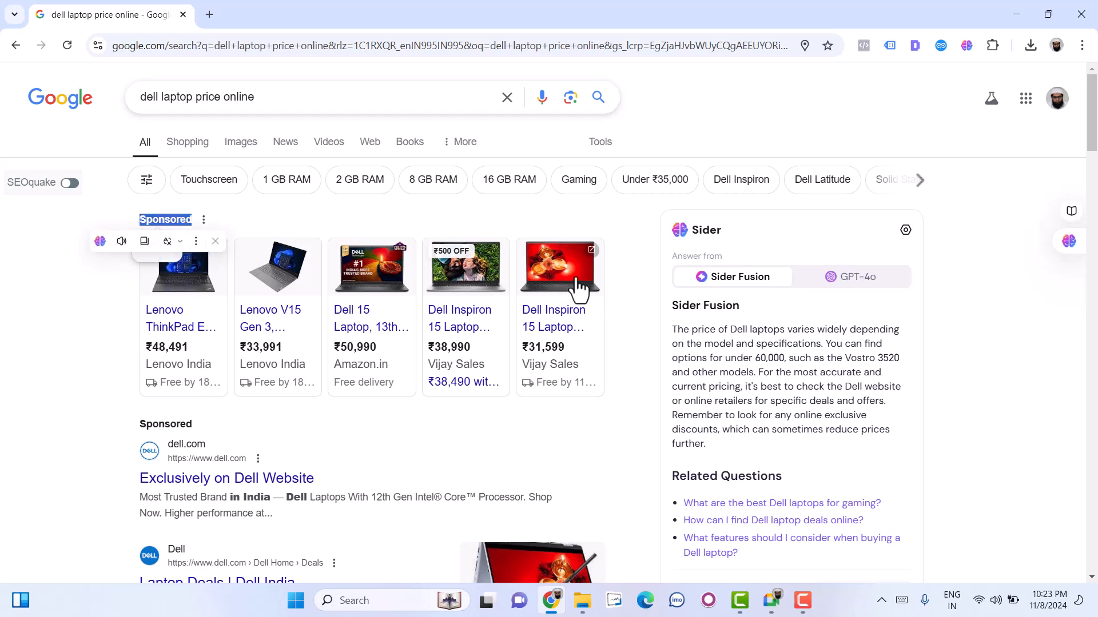
{"action": "mouse_move", "coordinate": [578, 290]}
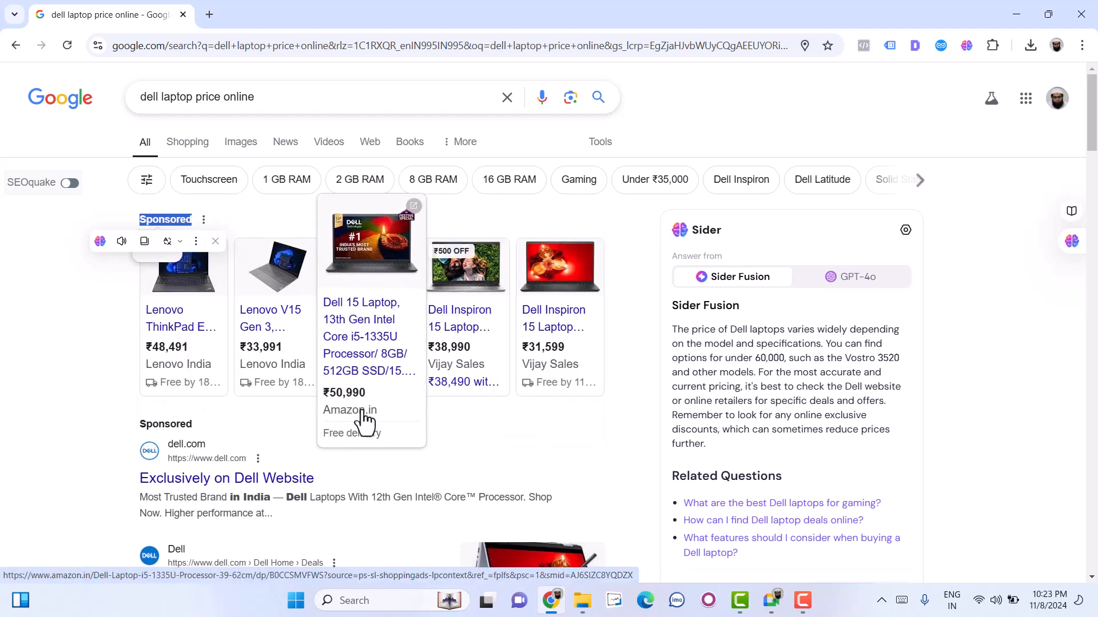
{"action": "mouse_move", "coordinate": [184, 343]}
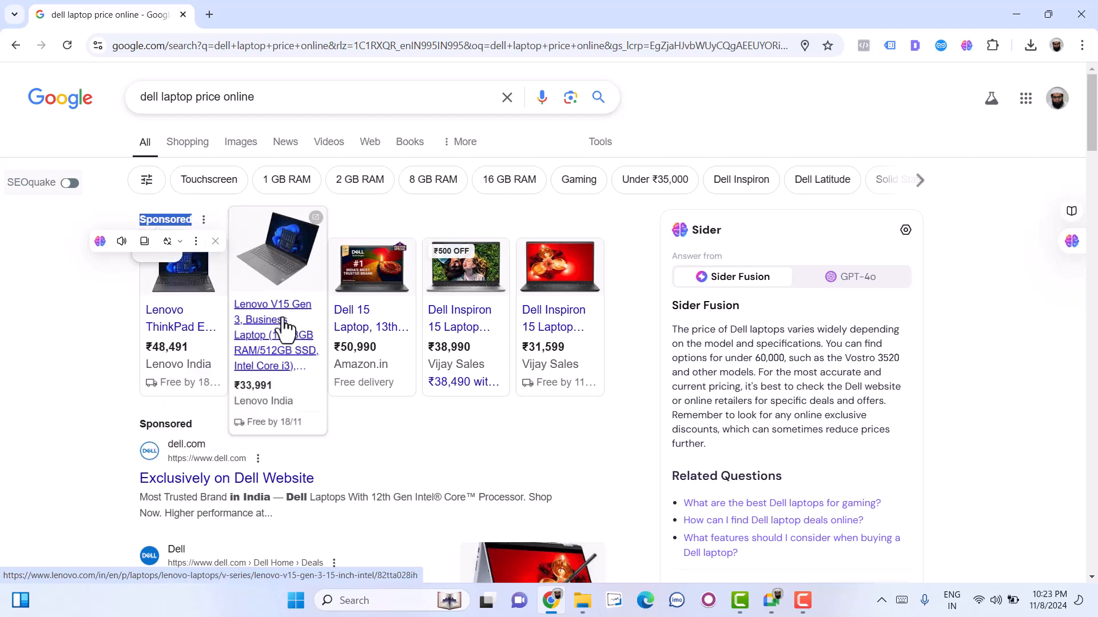
{"action": "double_click", "coordinate": [153, 424]}
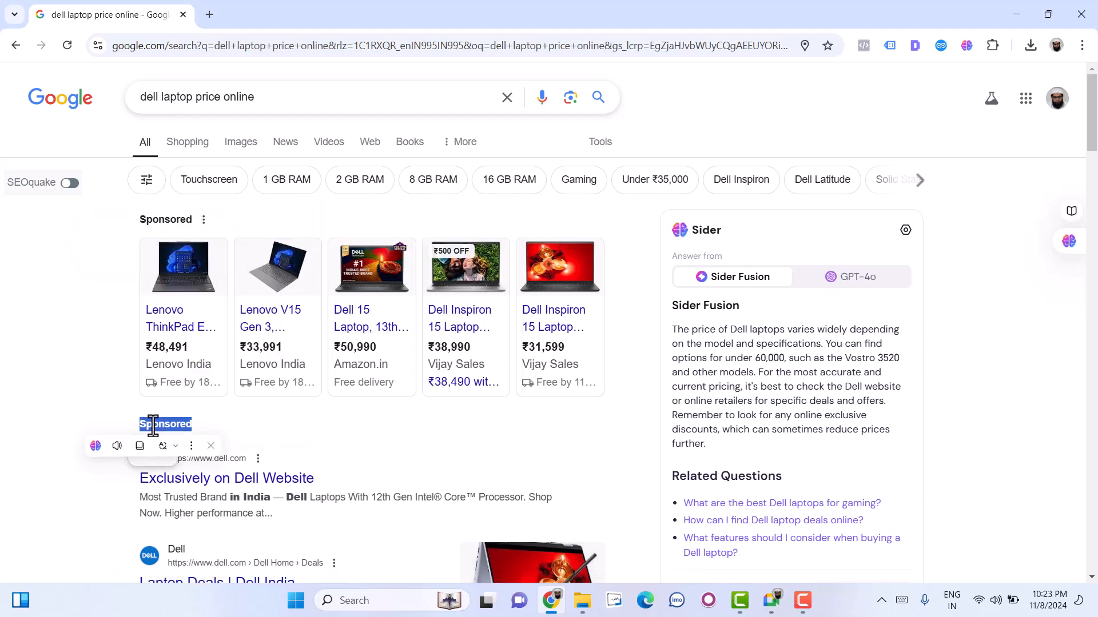
{"action": "scroll", "coordinate": [153, 424], "scroll_direction": "down", "scroll_amount": 2}
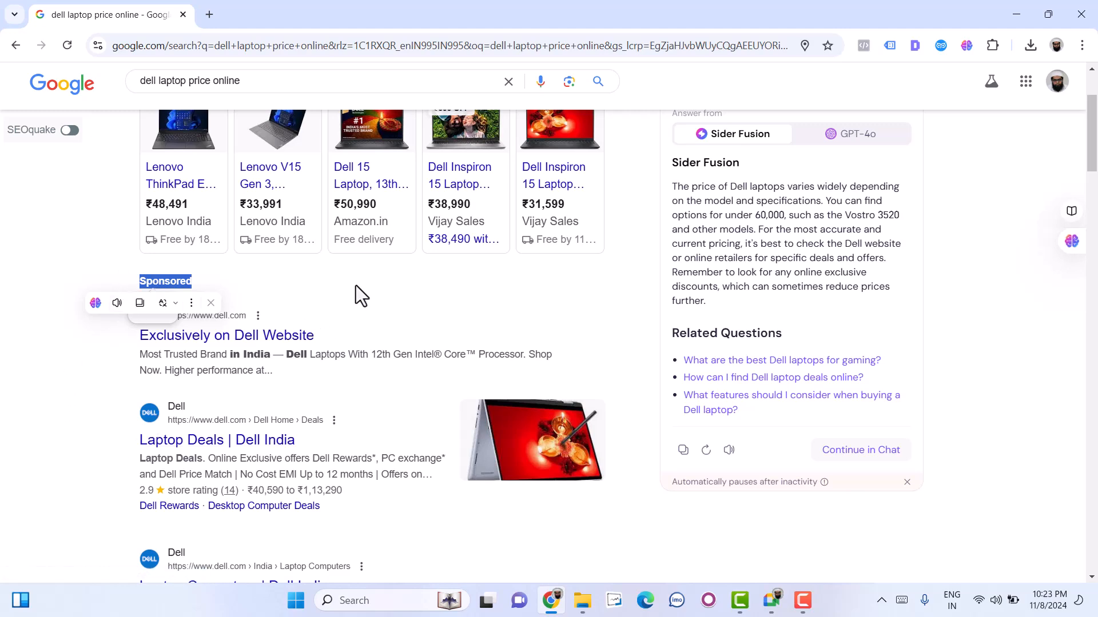
{"action": "scroll", "coordinate": [355, 286], "scroll_direction": "up", "scroll_amount": 2}
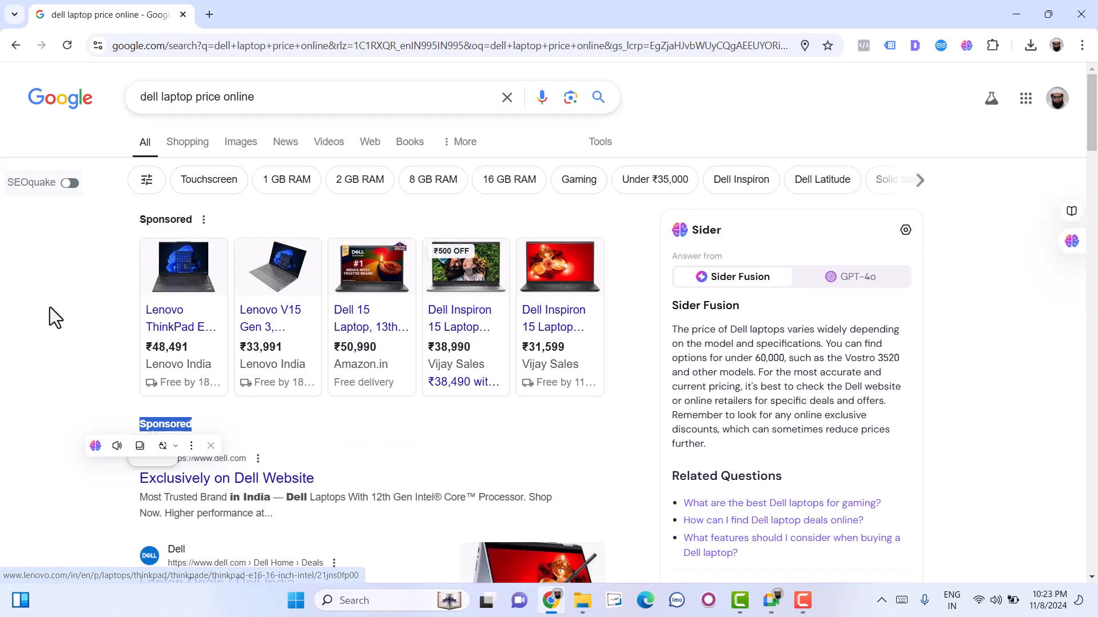
- Look through the remaining listings on the first results page and go to results page 2
{"action": "scroll", "coordinate": [57, 307], "scroll_direction": "down", "scroll_amount": 10}
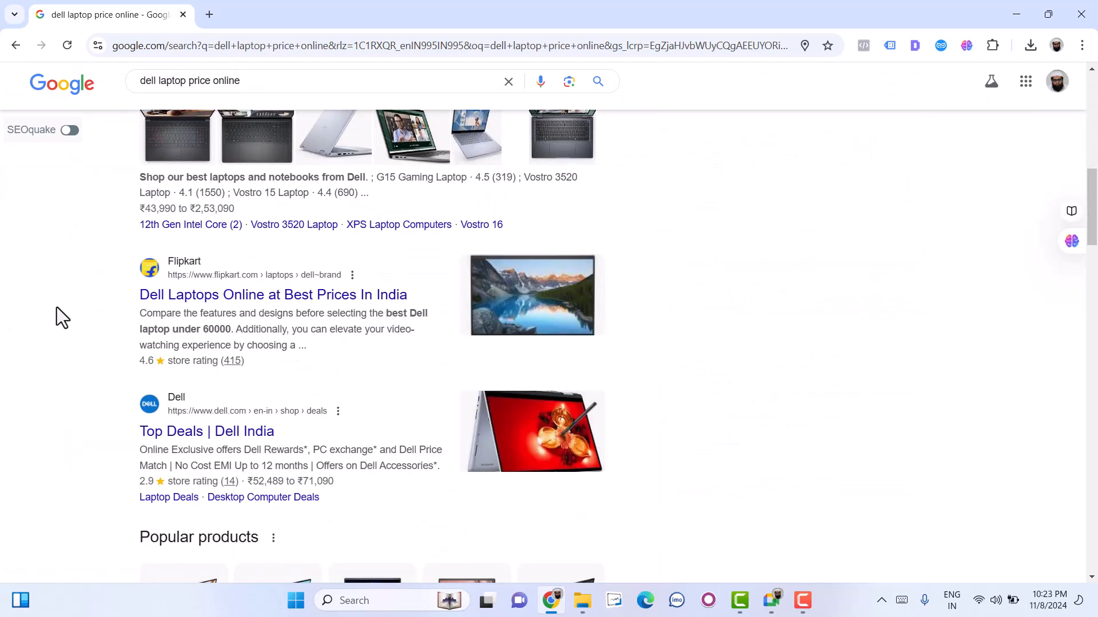
{"action": "scroll", "coordinate": [57, 307], "scroll_direction": "down", "scroll_amount": 9}
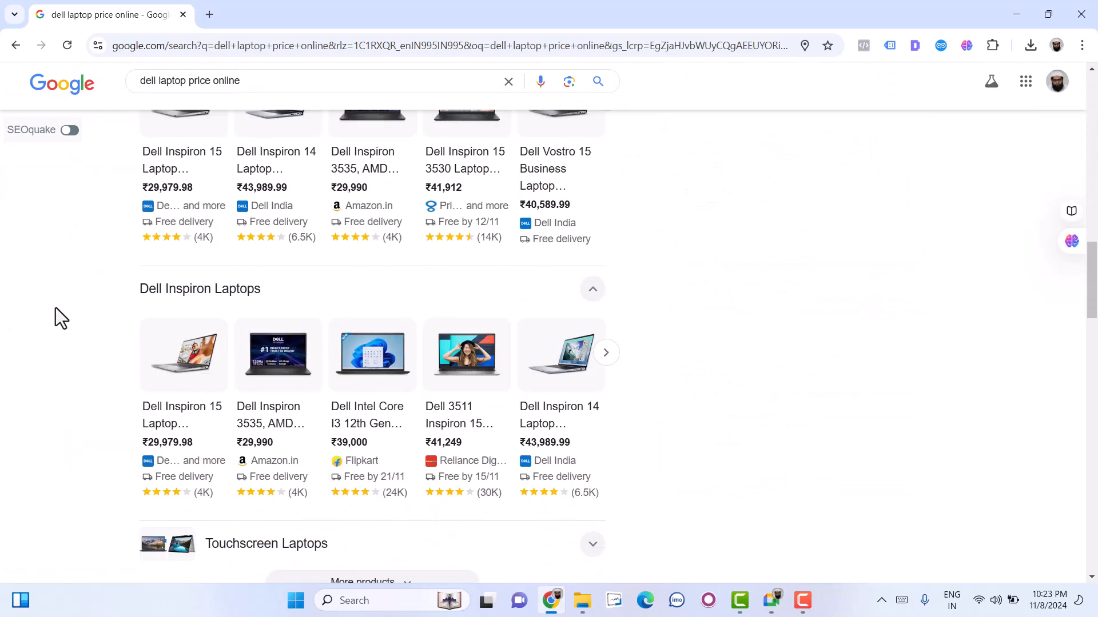
{"action": "scroll", "coordinate": [56, 307], "scroll_direction": "down", "scroll_amount": 2}
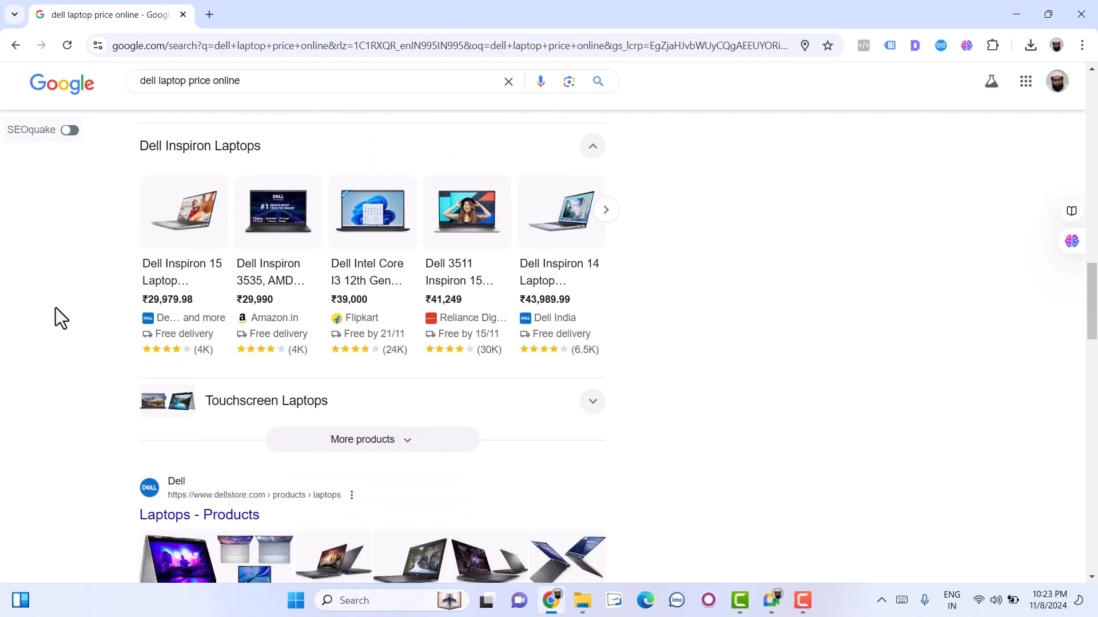
{"action": "scroll", "coordinate": [57, 307], "scroll_direction": "down", "scroll_amount": 3}
{"action": "scroll", "coordinate": [56, 307], "scroll_direction": "down", "scroll_amount": 10}
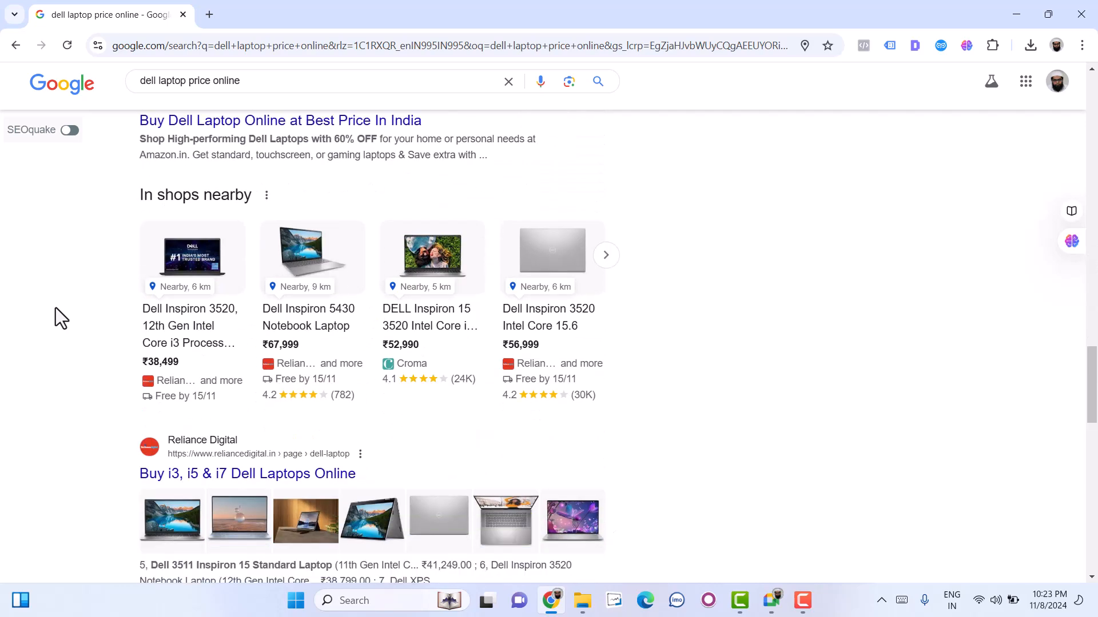
{"action": "scroll", "coordinate": [56, 308], "scroll_direction": "down", "scroll_amount": 11}
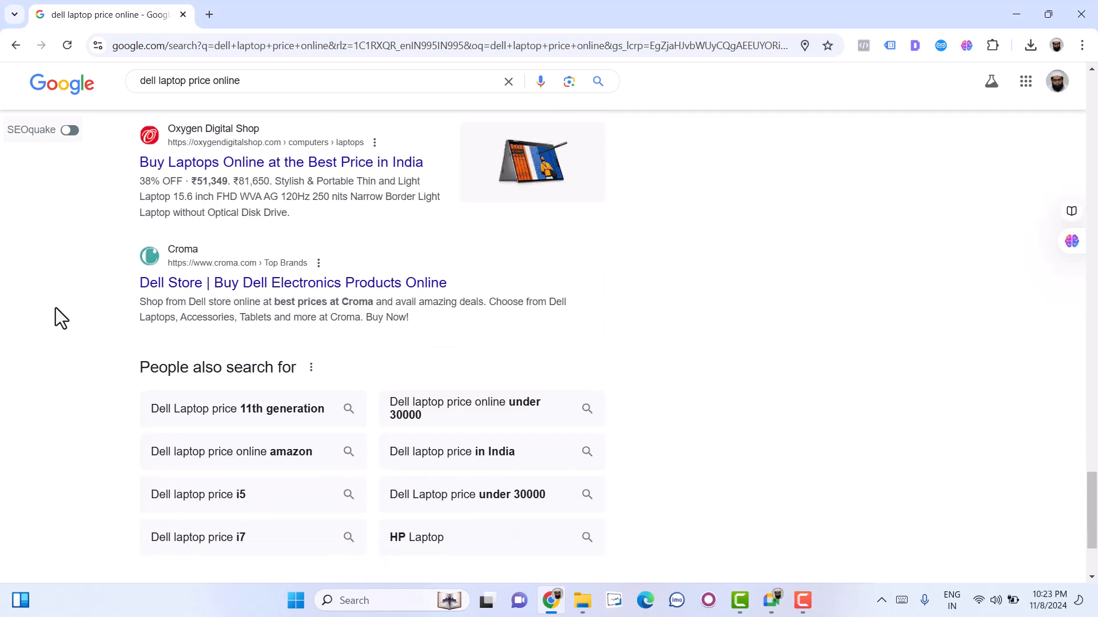
{"action": "left_click", "coordinate": [474, 482]}
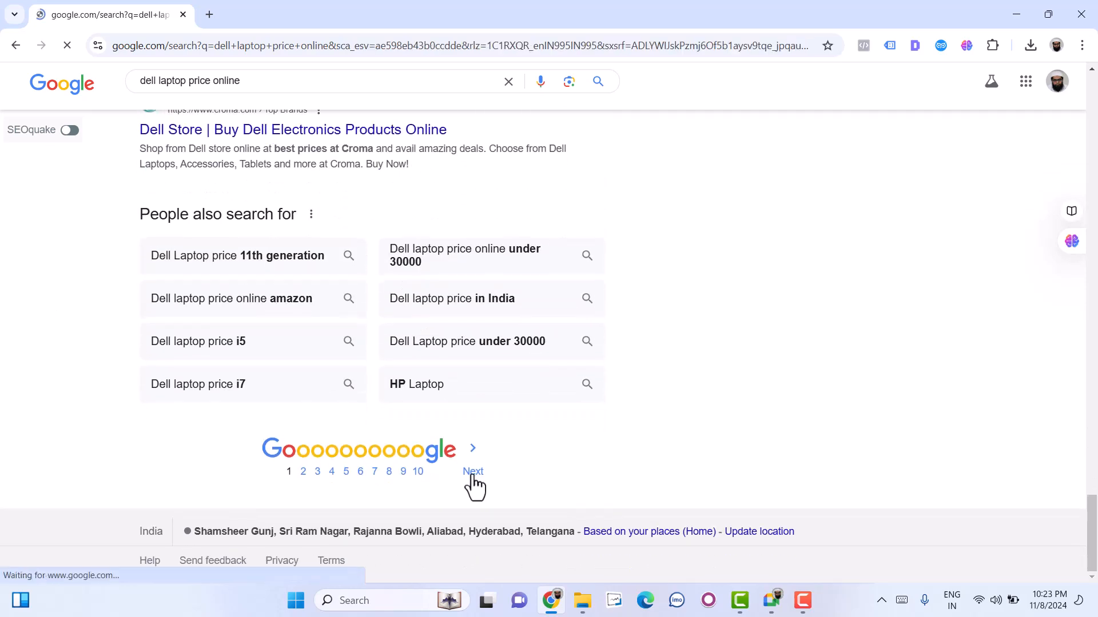
- Look through the listings on results page 2 and go to results page 3
{"action": "scroll", "coordinate": [214, 424], "scroll_direction": "down", "scroll_amount": 4}
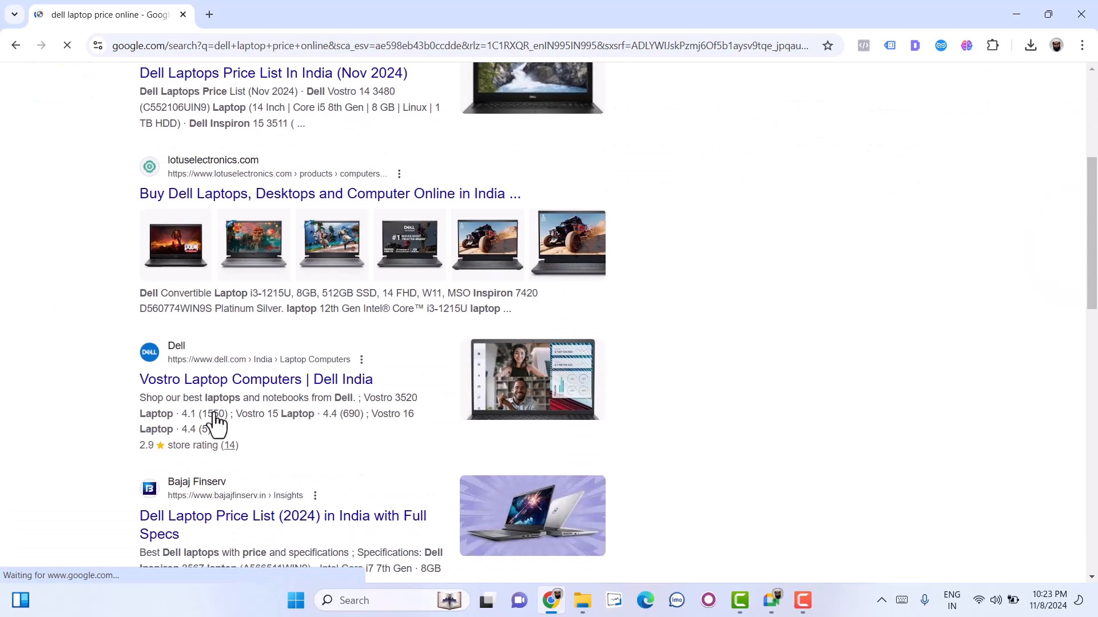
{"action": "scroll", "coordinate": [213, 411], "scroll_direction": "down", "scroll_amount": 9}
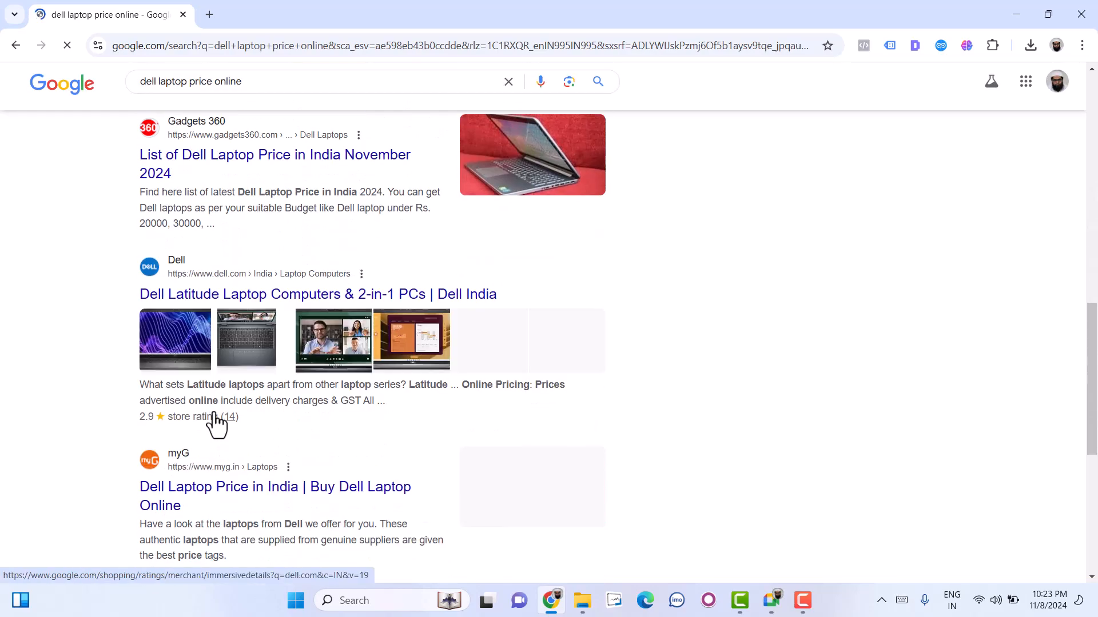
{"action": "scroll", "coordinate": [215, 420], "scroll_direction": "down", "scroll_amount": 4}
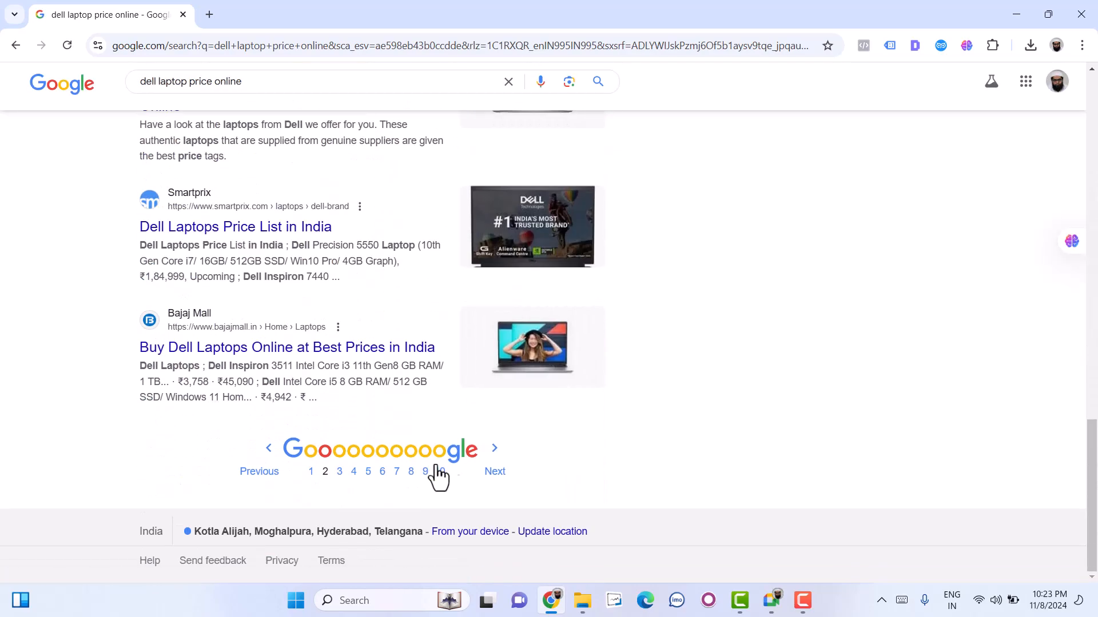
{"action": "left_click", "coordinate": [498, 473]}
- Look through the listings on results page 3 and go to results page 4
{"action": "scroll", "coordinate": [498, 473], "scroll_direction": "down", "scroll_amount": 6}
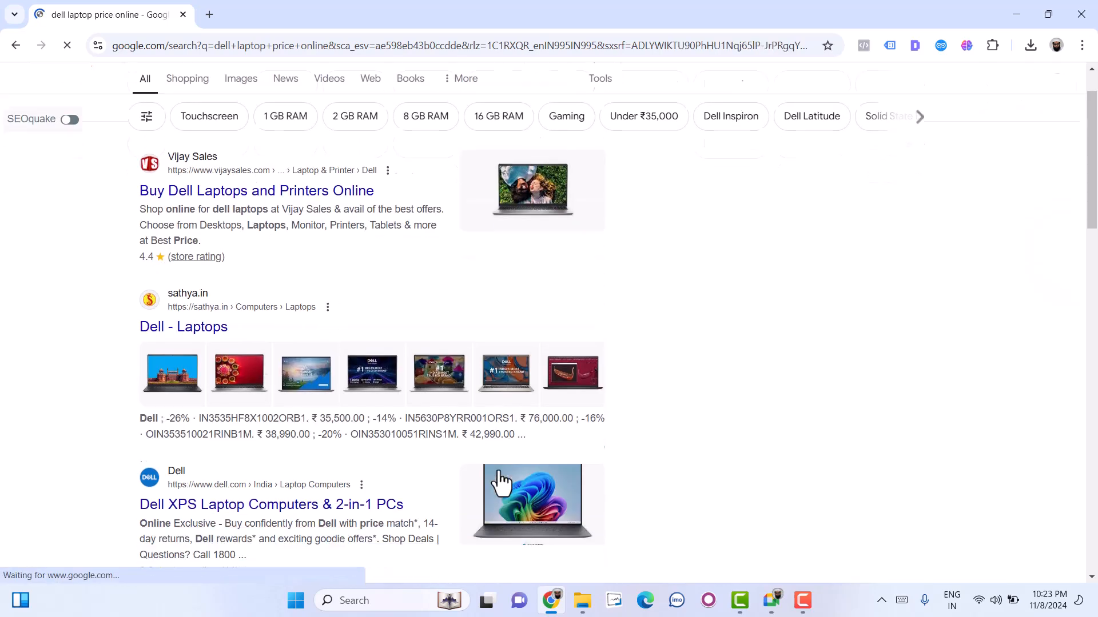
{"action": "scroll", "coordinate": [257, 380], "scroll_direction": "down", "scroll_amount": 12}
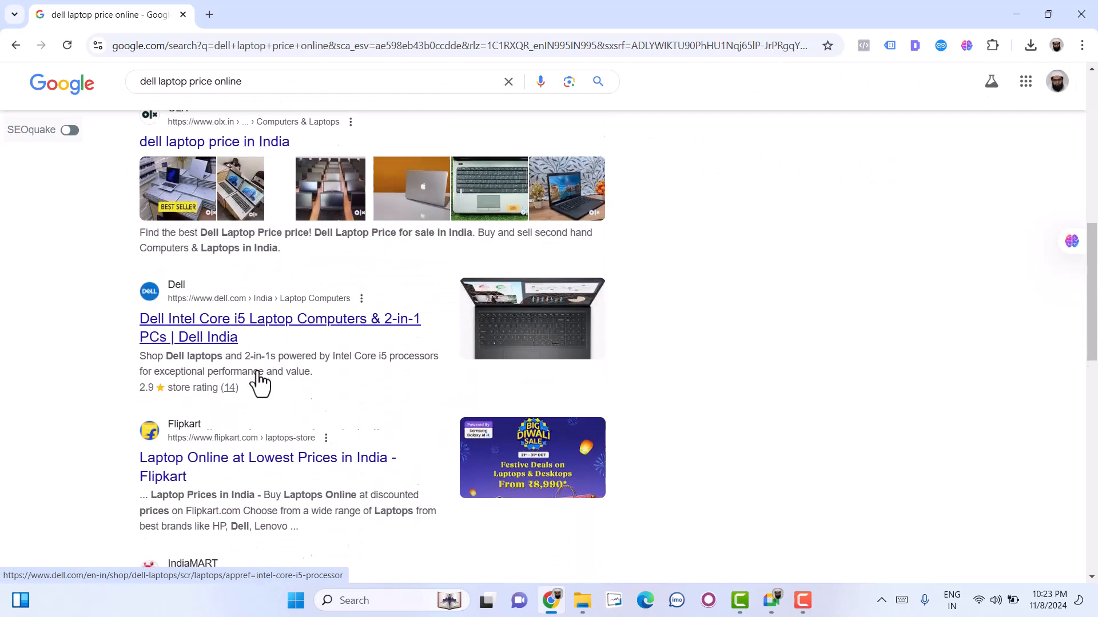
{"action": "scroll", "coordinate": [256, 373], "scroll_direction": "down", "scroll_amount": 5}
{"action": "scroll", "coordinate": [256, 373], "scroll_direction": "up", "scroll_amount": 4}
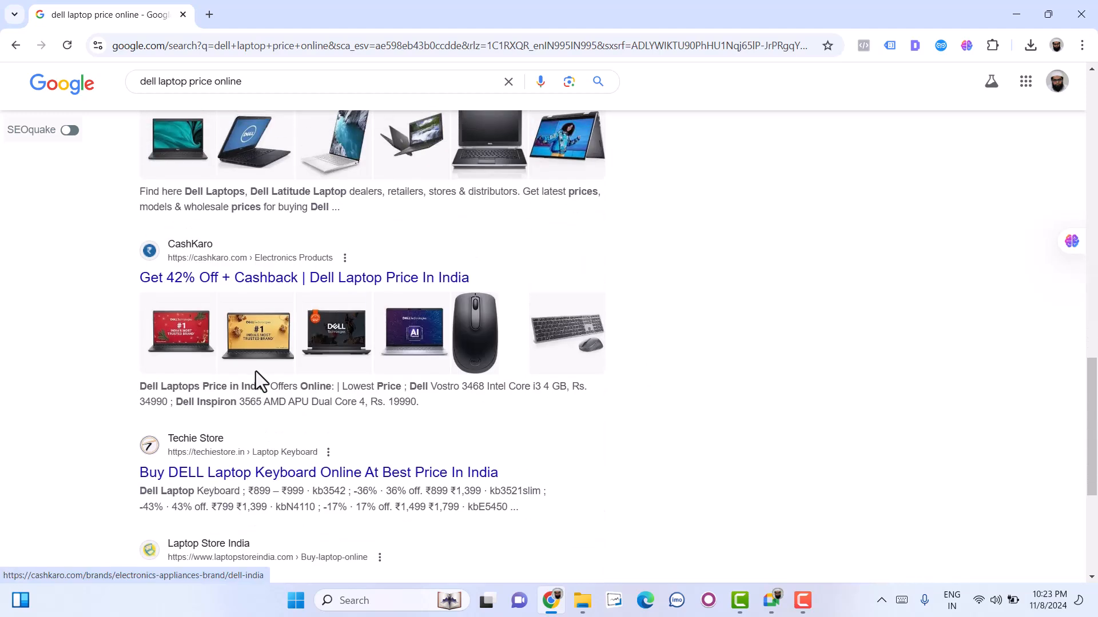
{"action": "scroll", "coordinate": [255, 373], "scroll_direction": "up", "scroll_amount": 3}
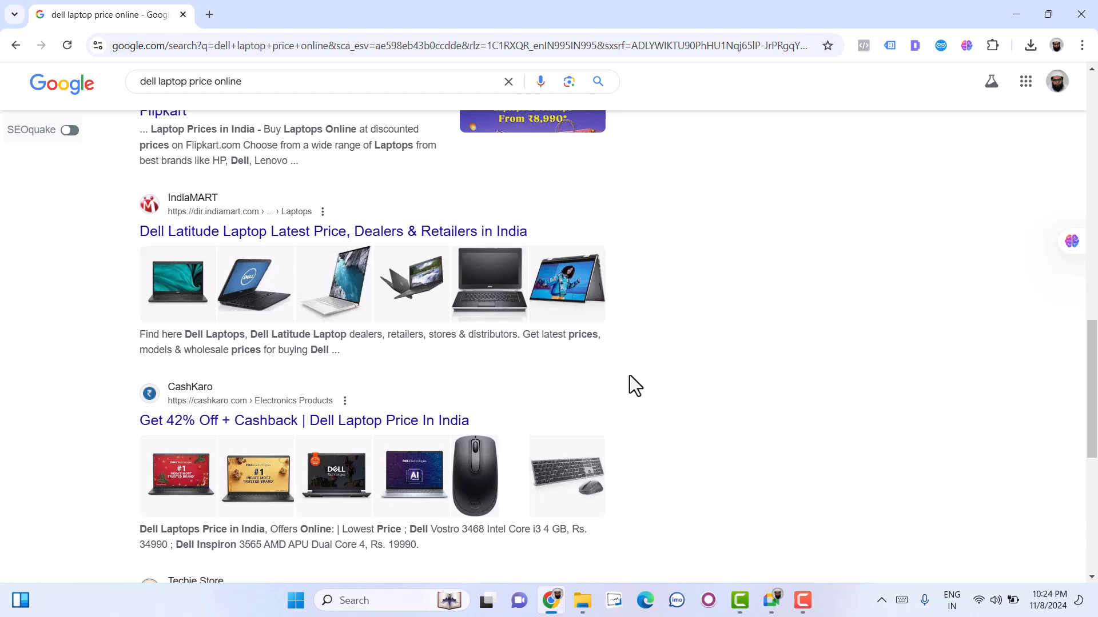
{"action": "scroll", "coordinate": [456, 457], "scroll_direction": "down", "scroll_amount": 6}
{"action": "scroll", "coordinate": [457, 458], "scroll_direction": "down", "scroll_amount": 1}
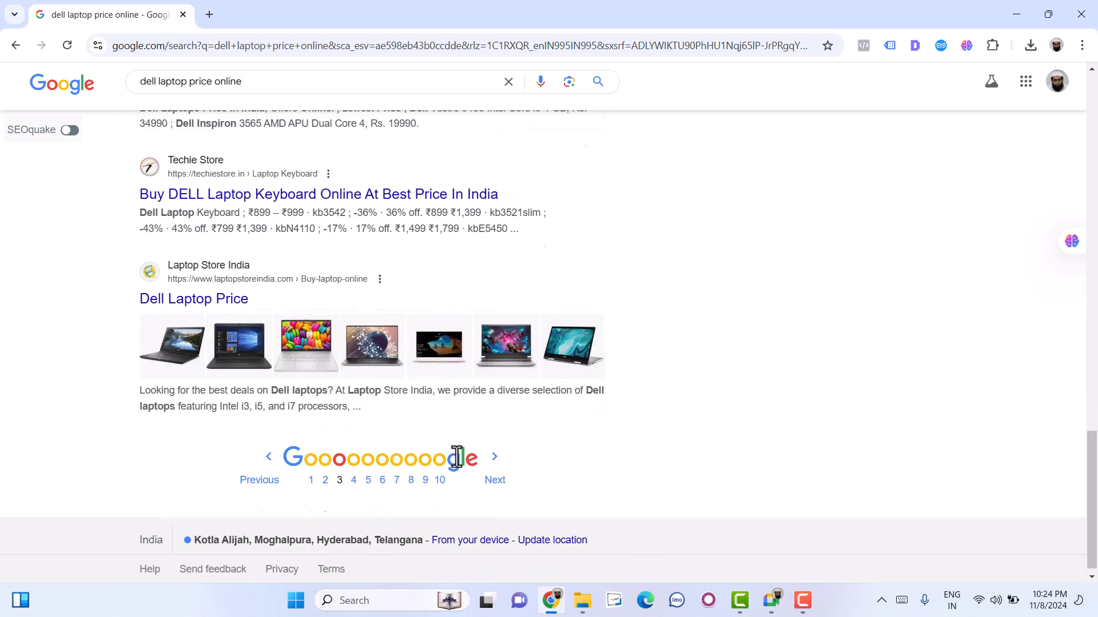
{"action": "left_click", "coordinate": [494, 472]}
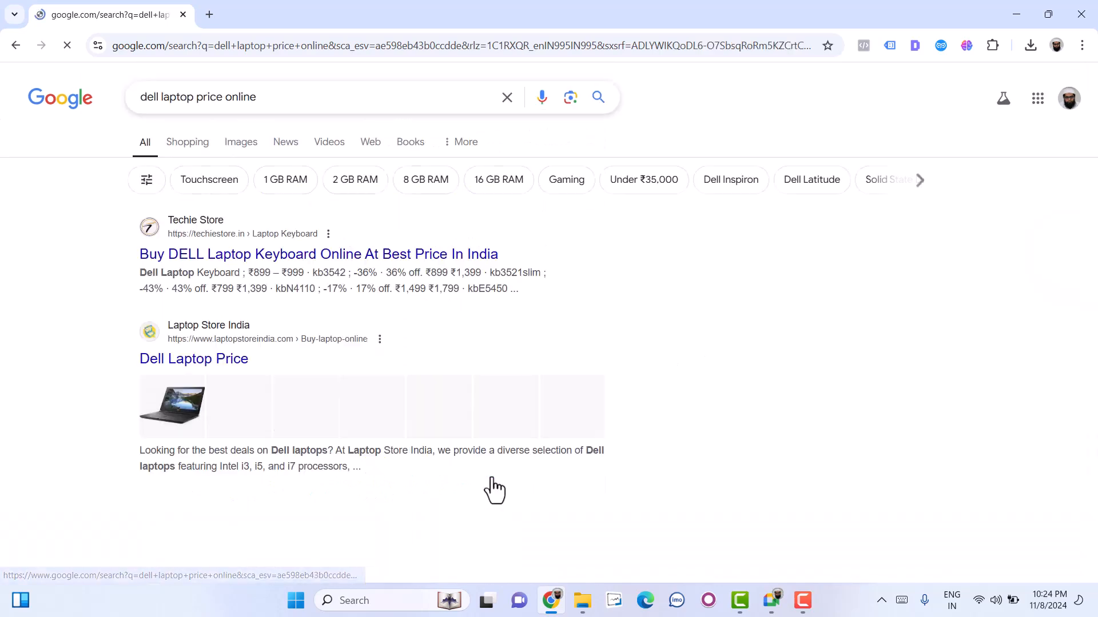
- Examine the listings on results page 4 down to the page navigation
{"action": "scroll", "coordinate": [430, 440], "scroll_direction": "down", "scroll_amount": 8}
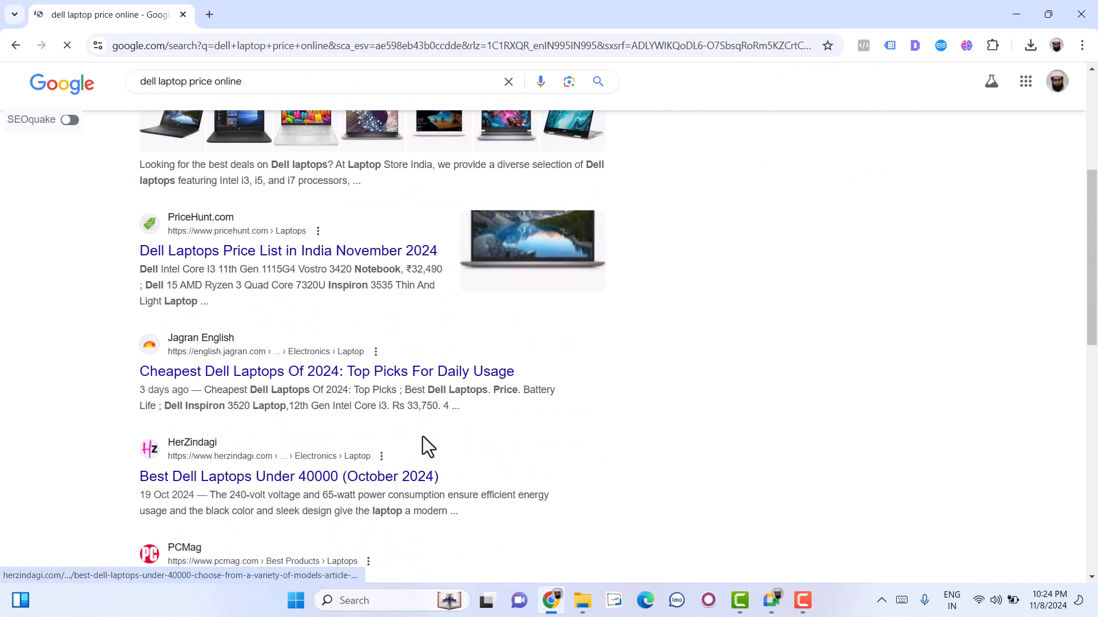
{"action": "scroll", "coordinate": [423, 443], "scroll_direction": "down", "scroll_amount": 6}
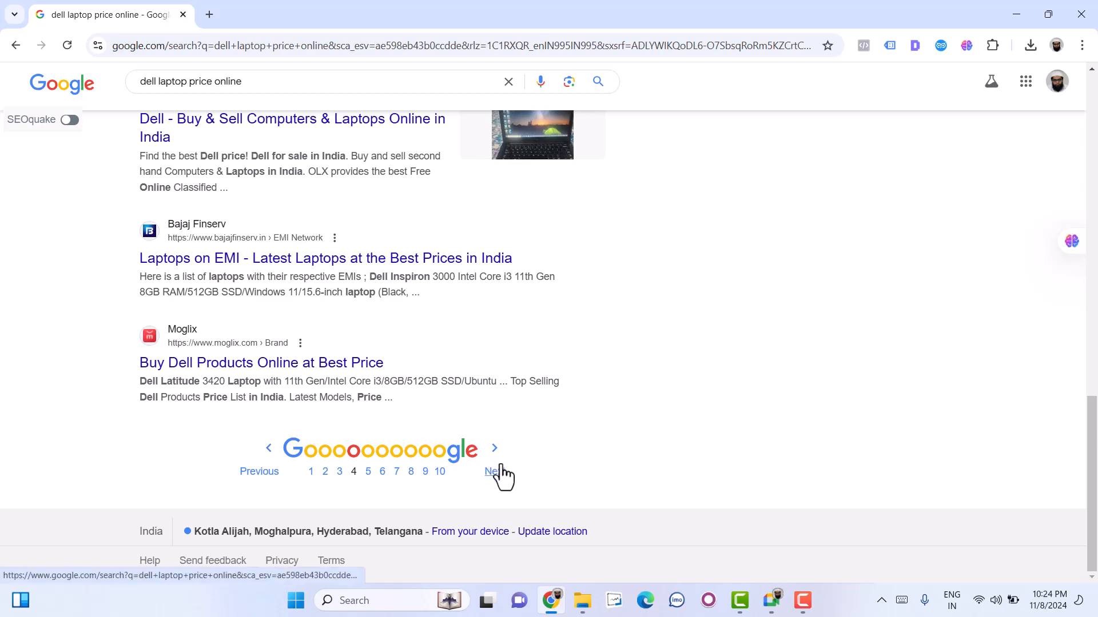
{"action": "left_click", "coordinate": [495, 473]}
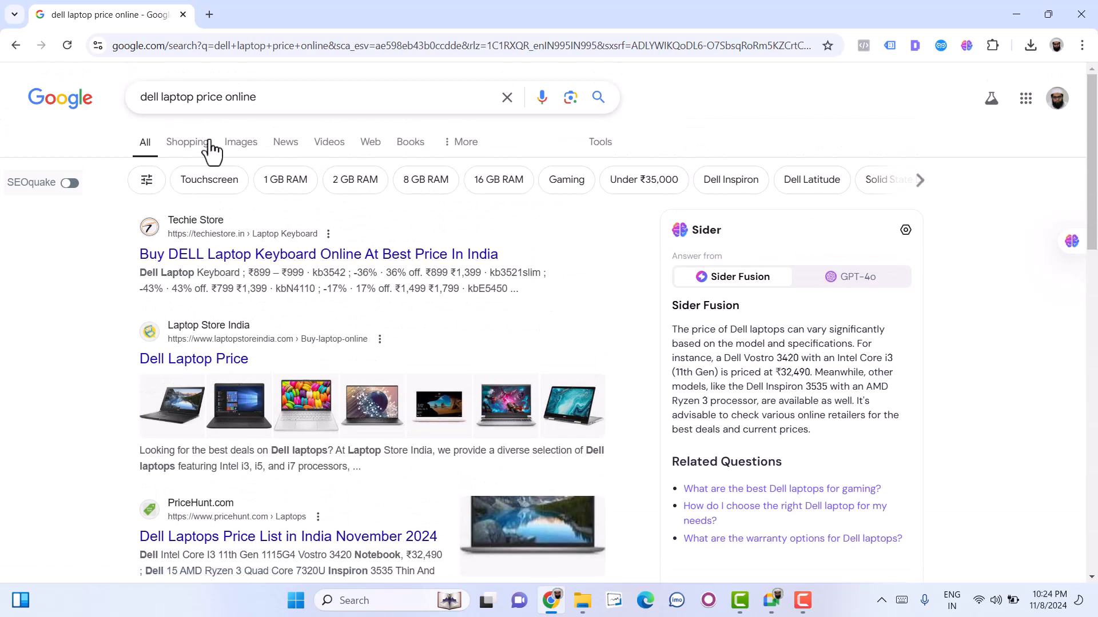
- Rerun the Dell laptop search, and remove "dell" from the query to search for "laptop price online"
{"action": "key", "text": "Return"}
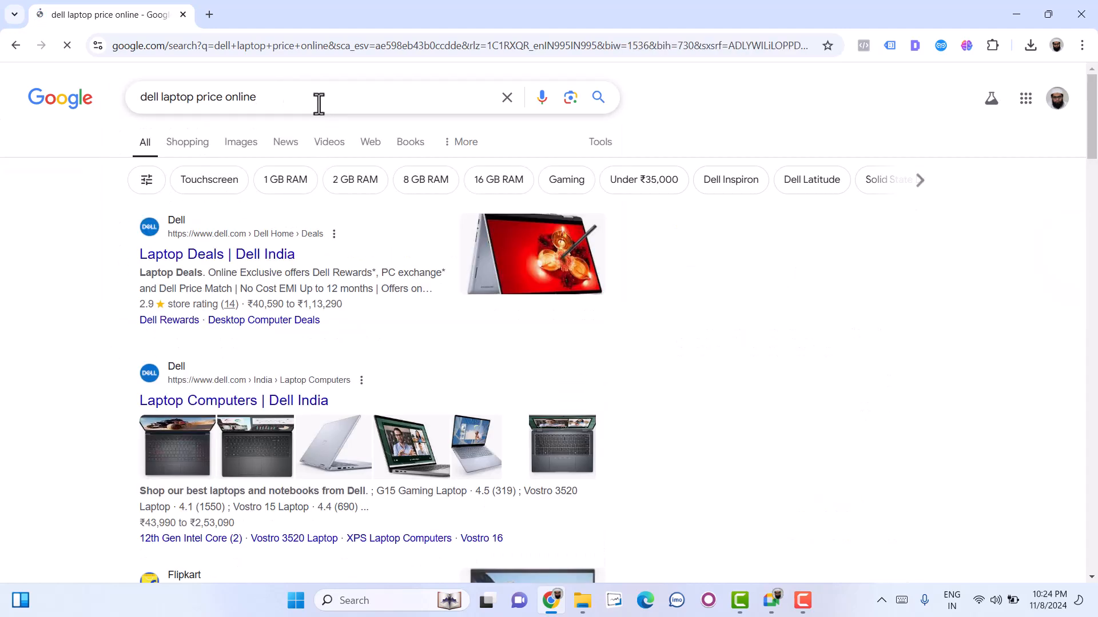
{"action": "scroll", "coordinate": [265, 456], "scroll_direction": "down", "scroll_amount": 5}
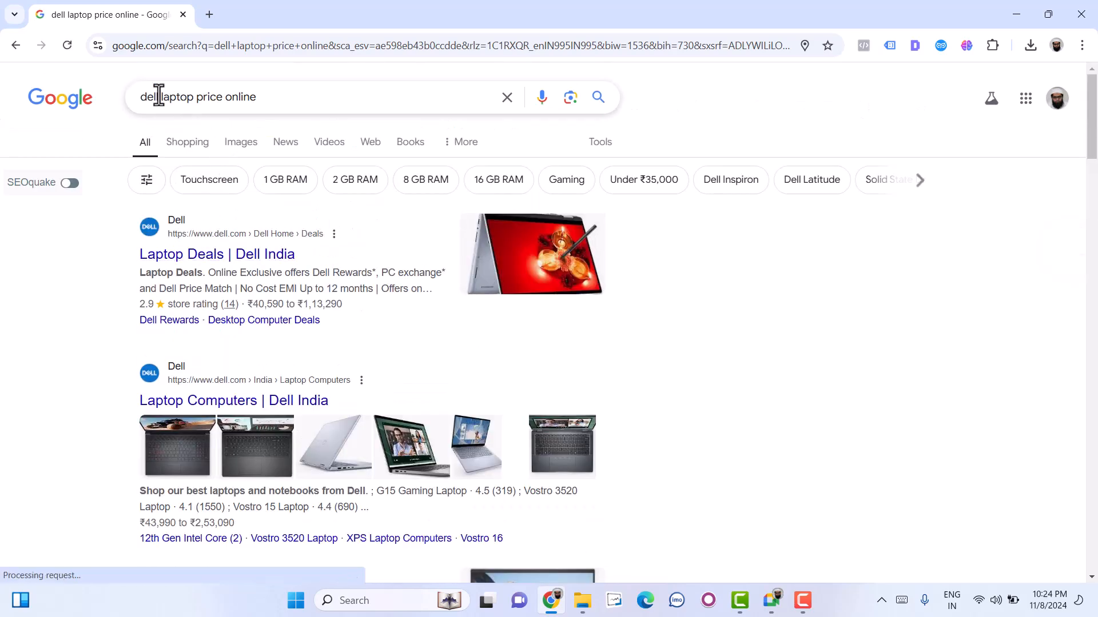
{"action": "left_click", "coordinate": [158, 96]}
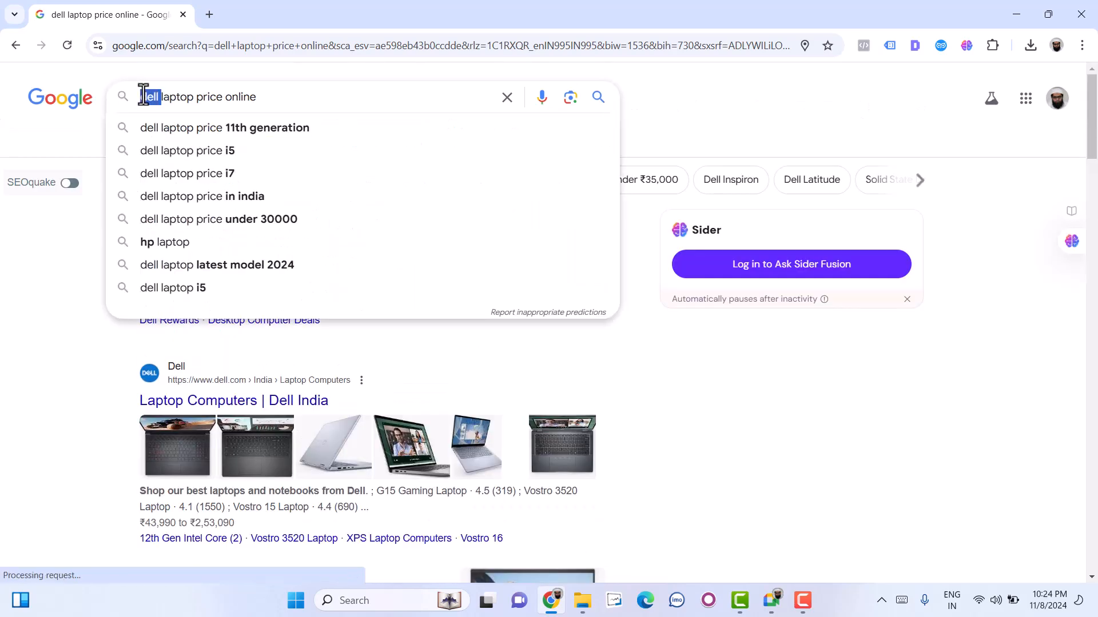
{"action": "key", "text": "BackSpace"}
{"action": "key", "text": "Return"}
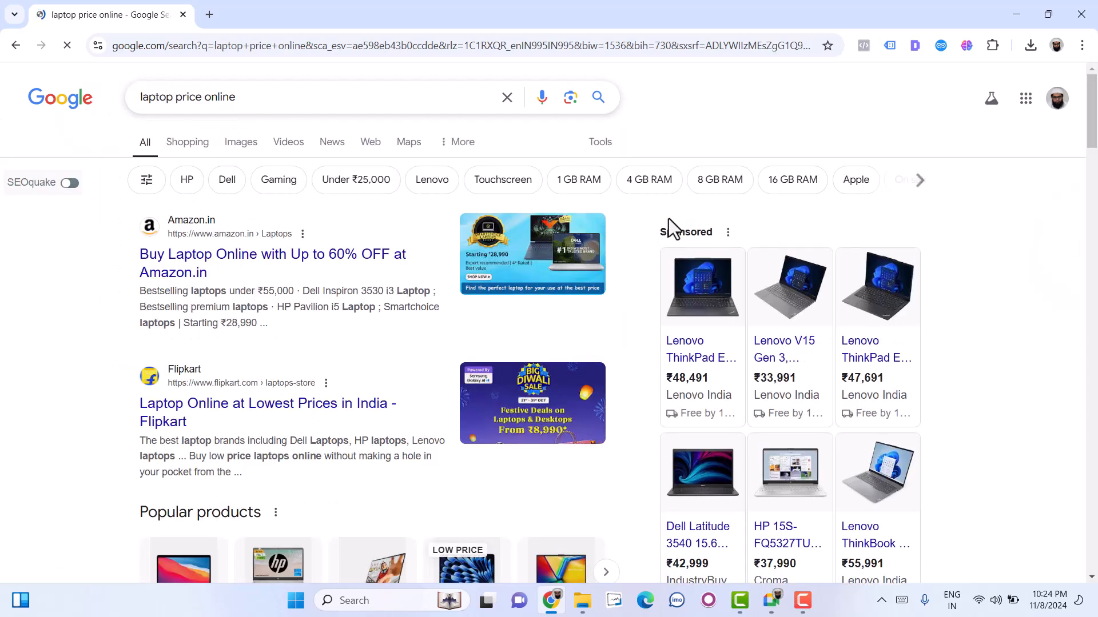
- Highlight the Sponsored label, examine the sponsored laptop listings, and switch to the Shopping results for the same query
{"action": "double_click", "coordinate": [667, 231]}
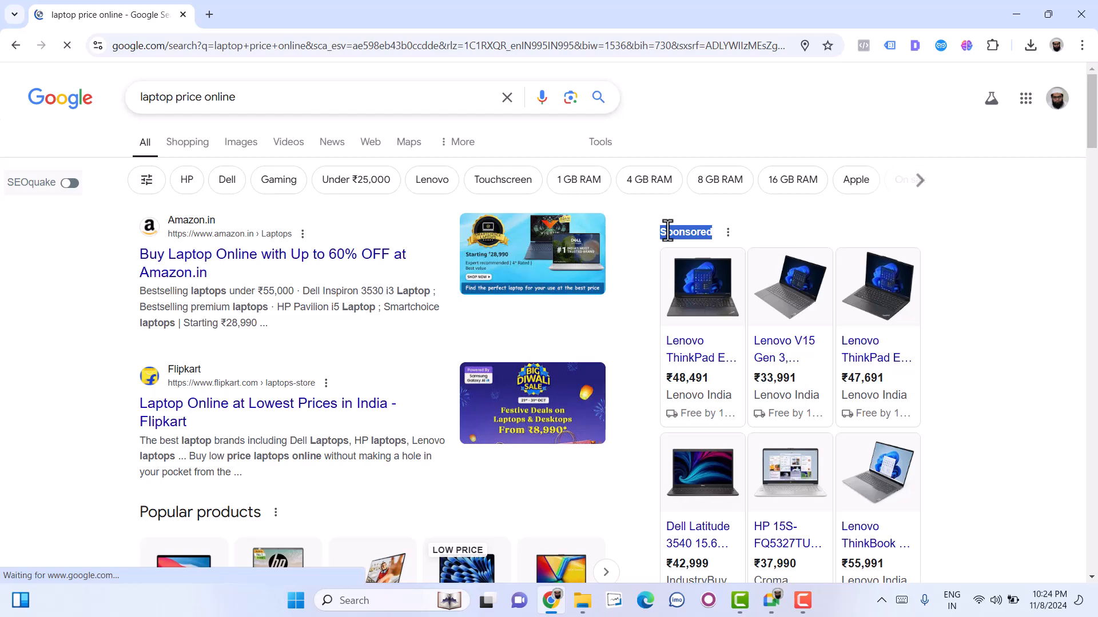
{"action": "scroll", "coordinate": [770, 289], "scroll_direction": "down", "scroll_amount": 3}
{"action": "scroll", "coordinate": [769, 289], "scroll_direction": "down", "scroll_amount": 4}
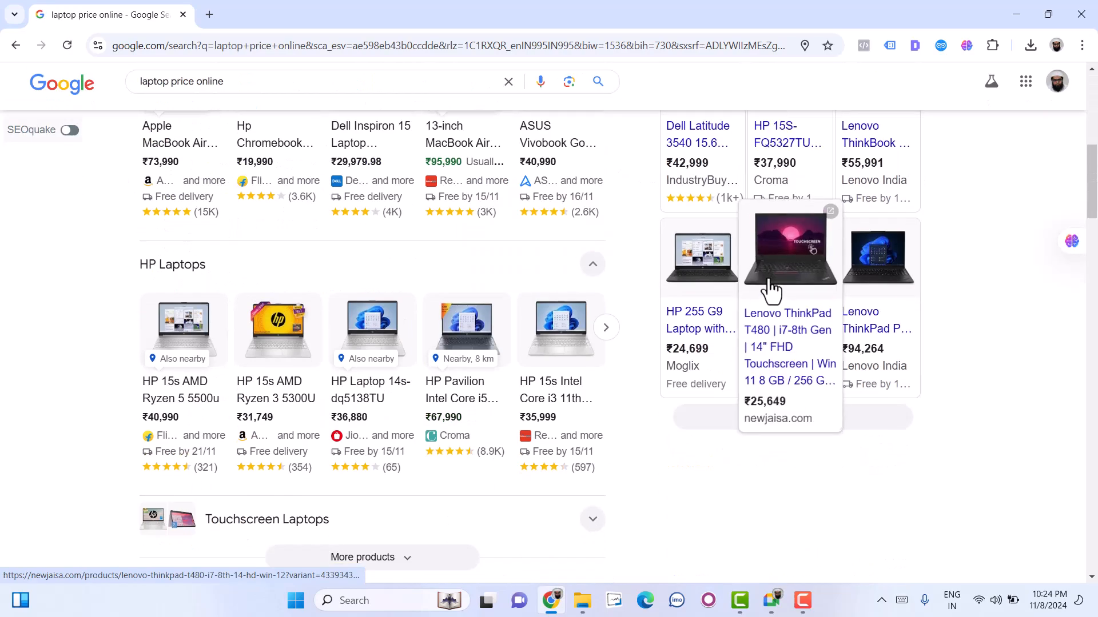
{"action": "scroll", "coordinate": [446, 443], "scroll_direction": "up", "scroll_amount": 3}
{"action": "scroll", "coordinate": [446, 443], "scroll_direction": "up", "scroll_amount": 5}
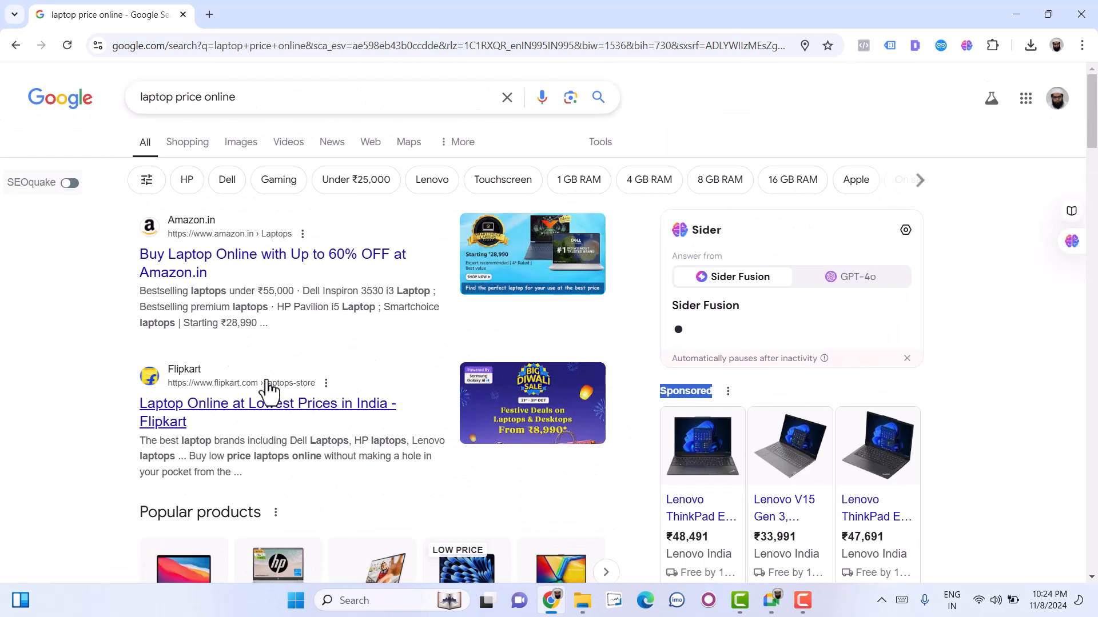
{"action": "left_click", "coordinate": [189, 146]}
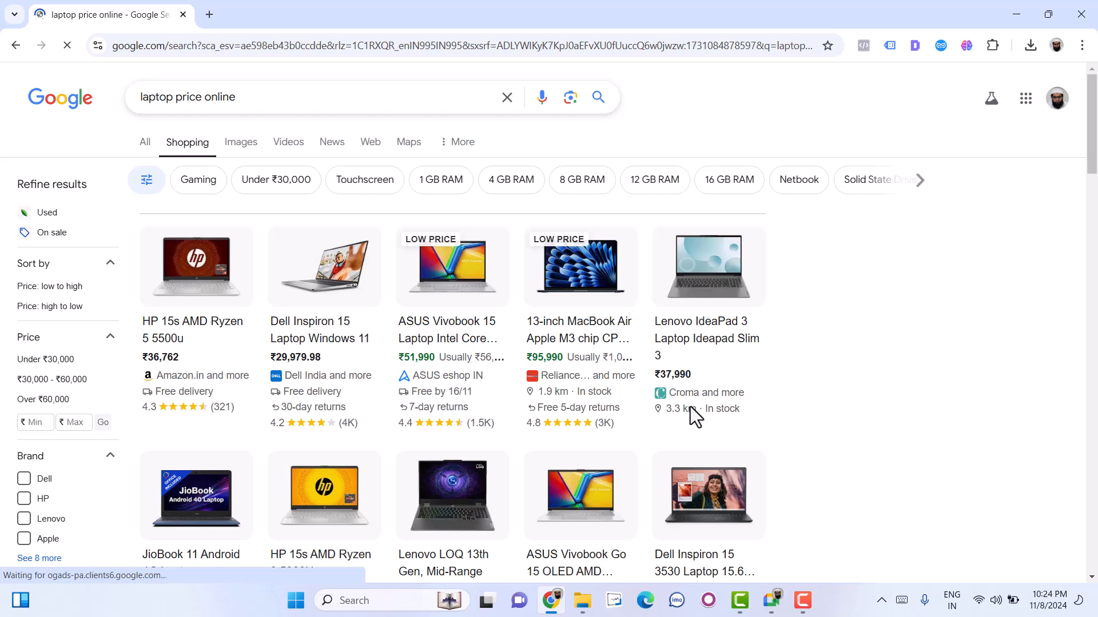
- Look through the Shopping results for "laptop price online" and return to all results
{"action": "scroll", "coordinate": [693, 417], "scroll_direction": "down", "scroll_amount": 5}
{"action": "scroll", "coordinate": [691, 417], "scroll_direction": "up", "scroll_amount": 5}
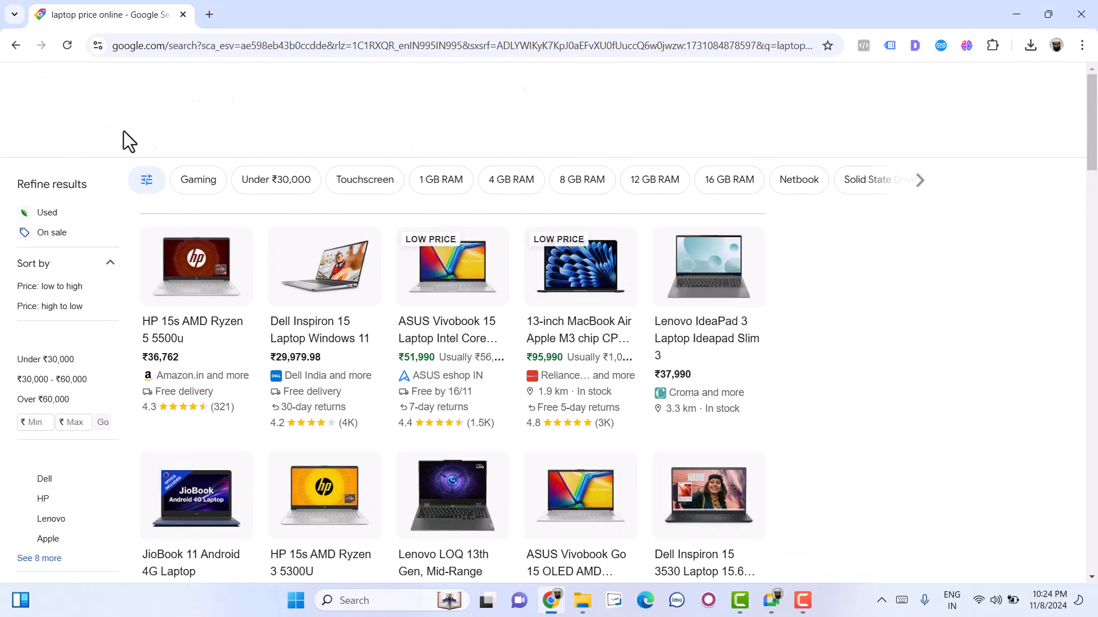
{"action": "left_click", "coordinate": [146, 153]}
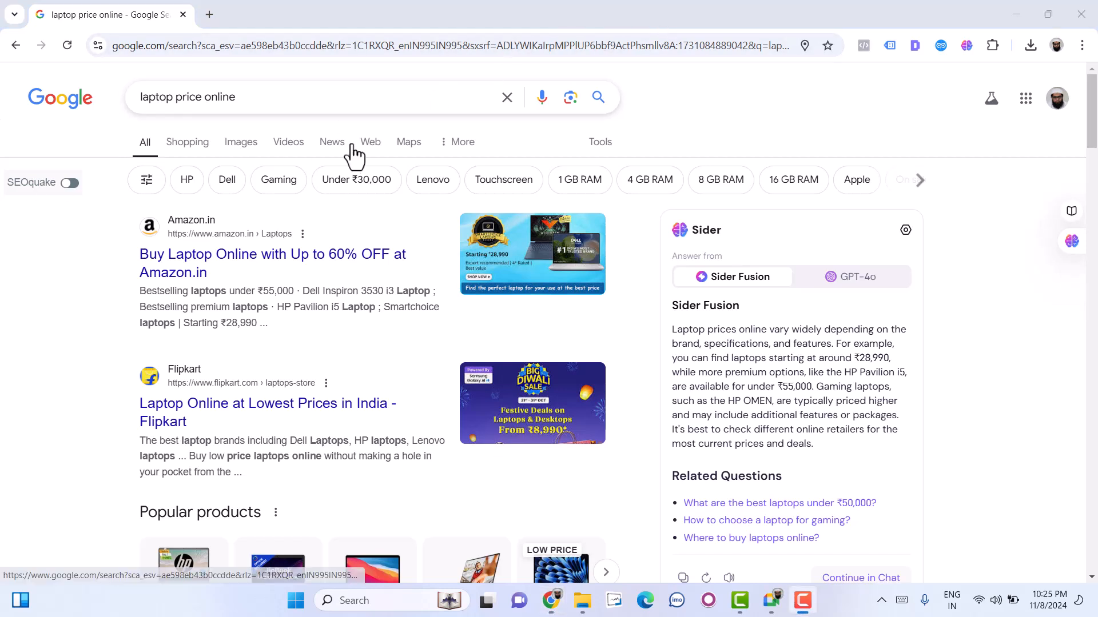
- Replace the laptop query with "google ads" and run the search
{"action": "left_click", "coordinate": [310, 109]}
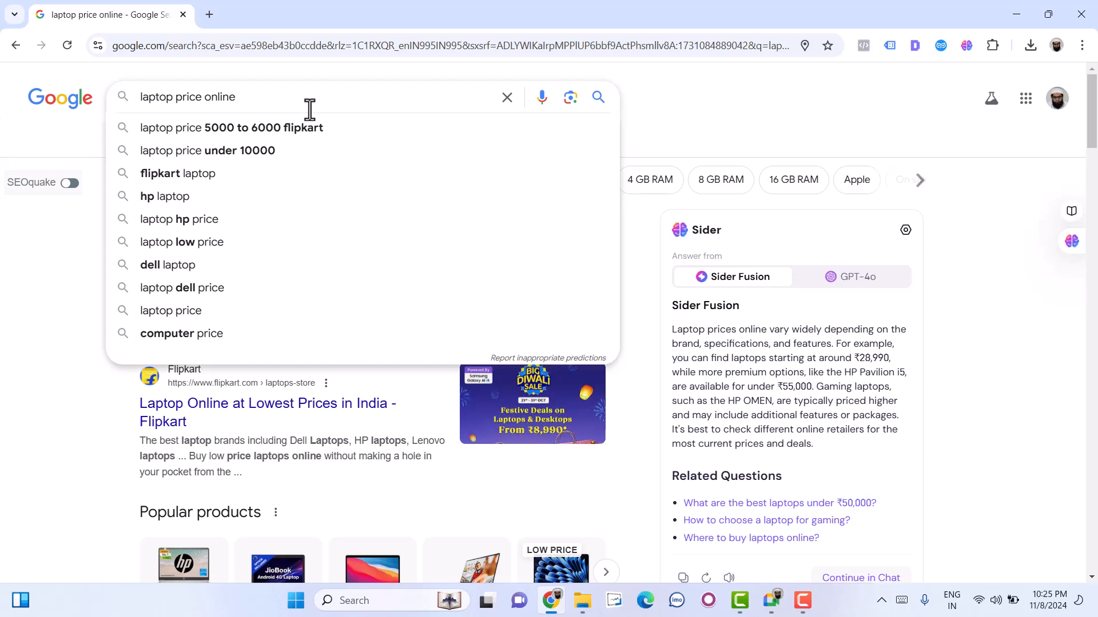
{"action": "triple_click", "coordinate": [309, 109]}
{"action": "key", "text": "BackSpace"}
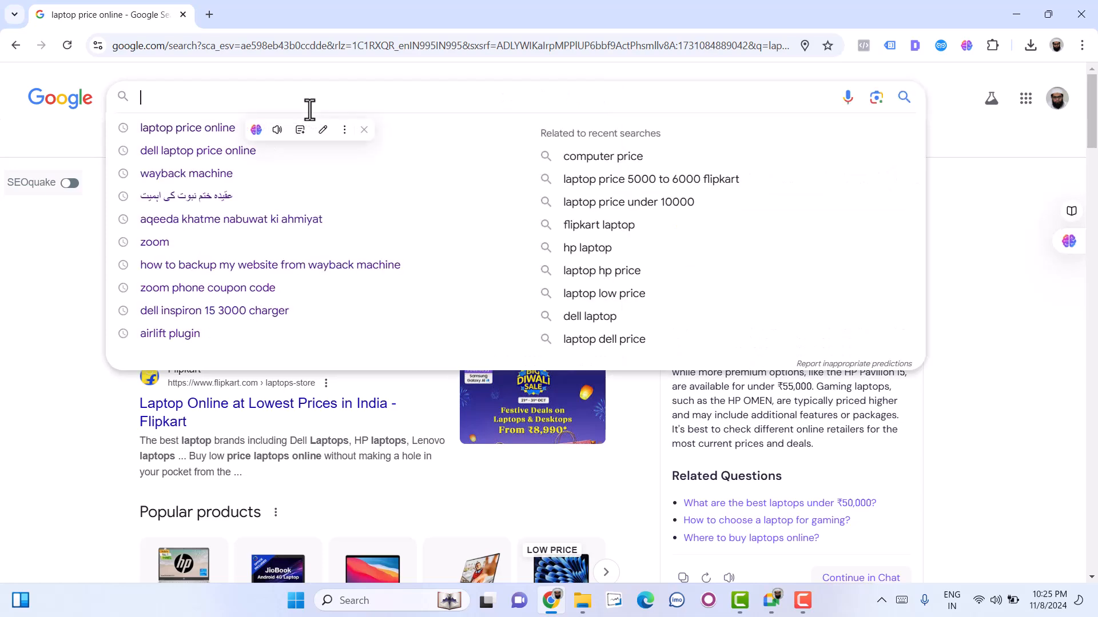
{"action": "type", "text": "ads."}
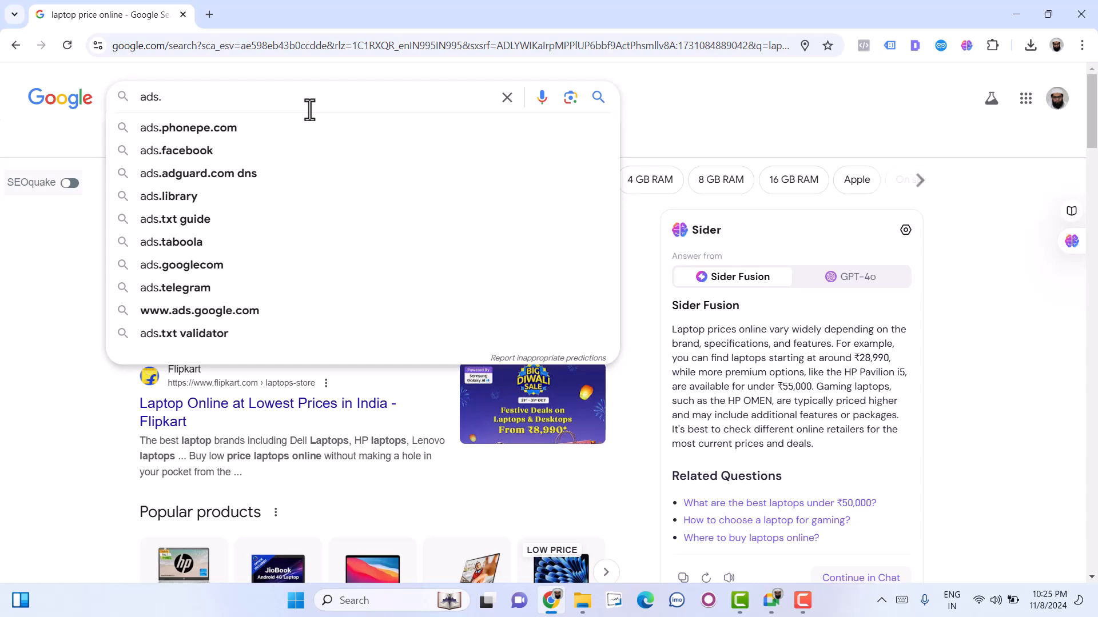
{"action": "key", "text": "BackSpace"}
{"action": "key", "text": "ctrl+a"}
{"action": "type", "text": "g"}
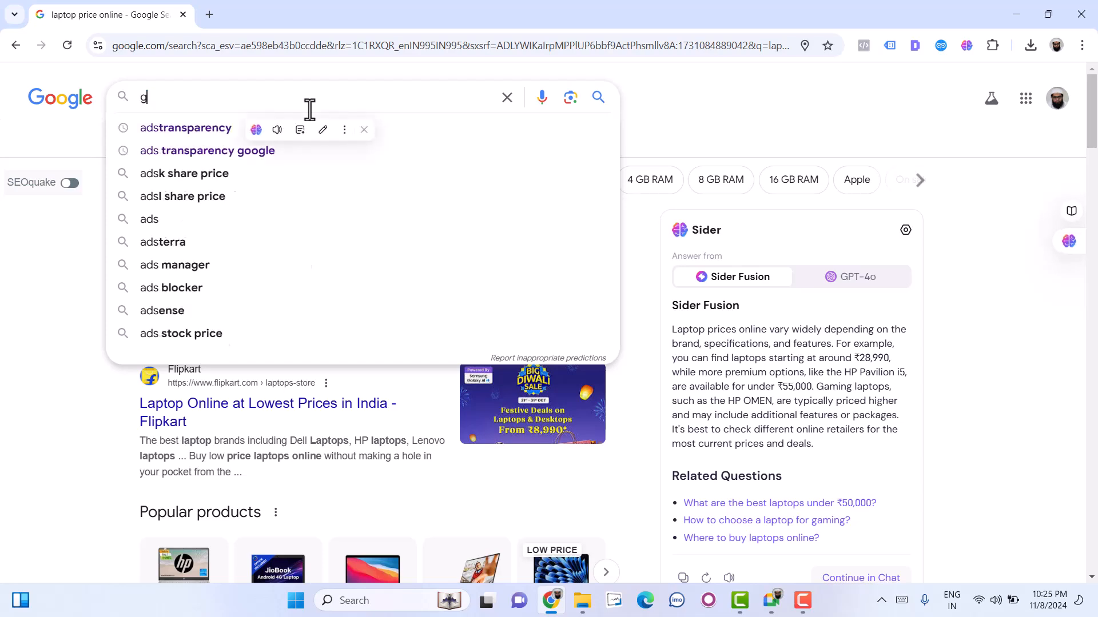
{"action": "type", "text": "oogle ads"}
{"action": "key", "text": "Return"}
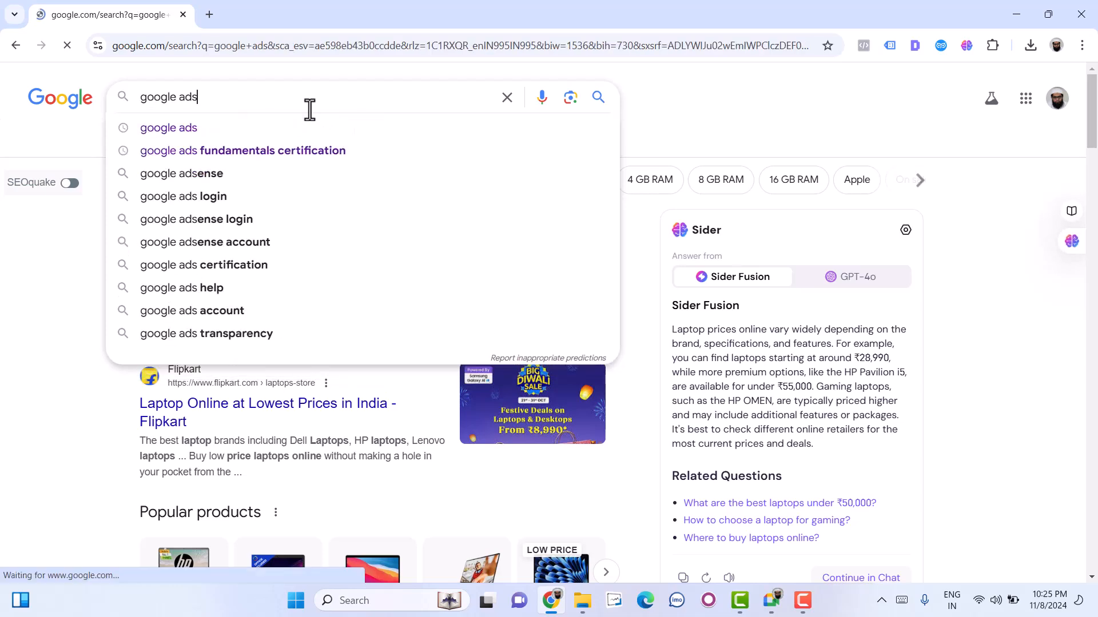
- Find the official Google Ads result below the account's own campaign listings and open it
{"action": "scroll", "coordinate": [586, 334], "scroll_direction": "down", "scroll_amount": 5}
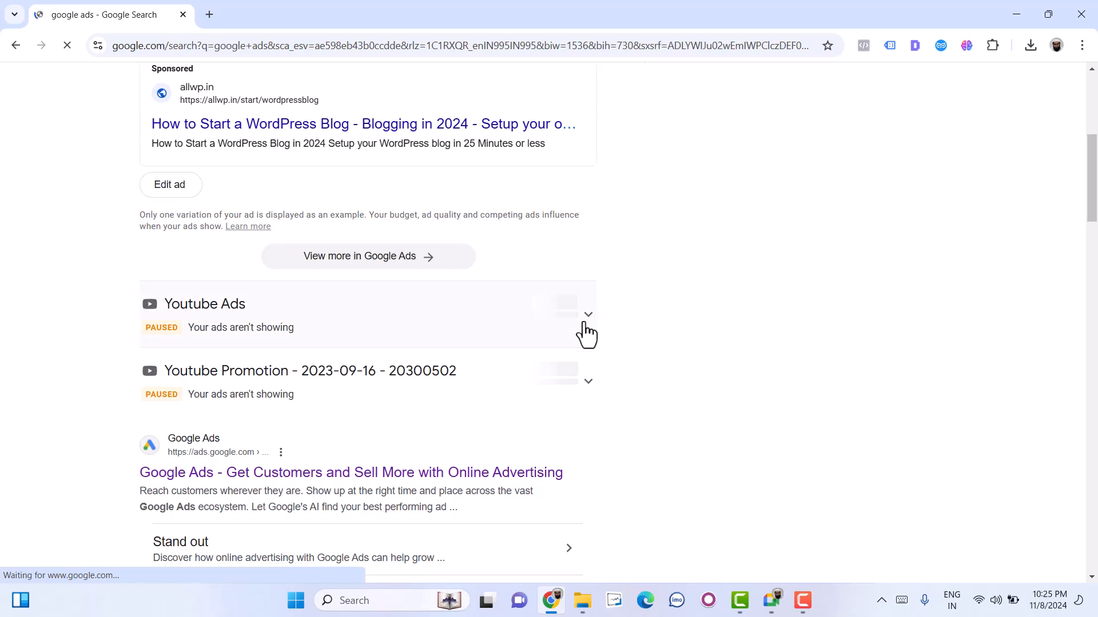
{"action": "scroll", "coordinate": [586, 335], "scroll_direction": "down", "scroll_amount": 4}
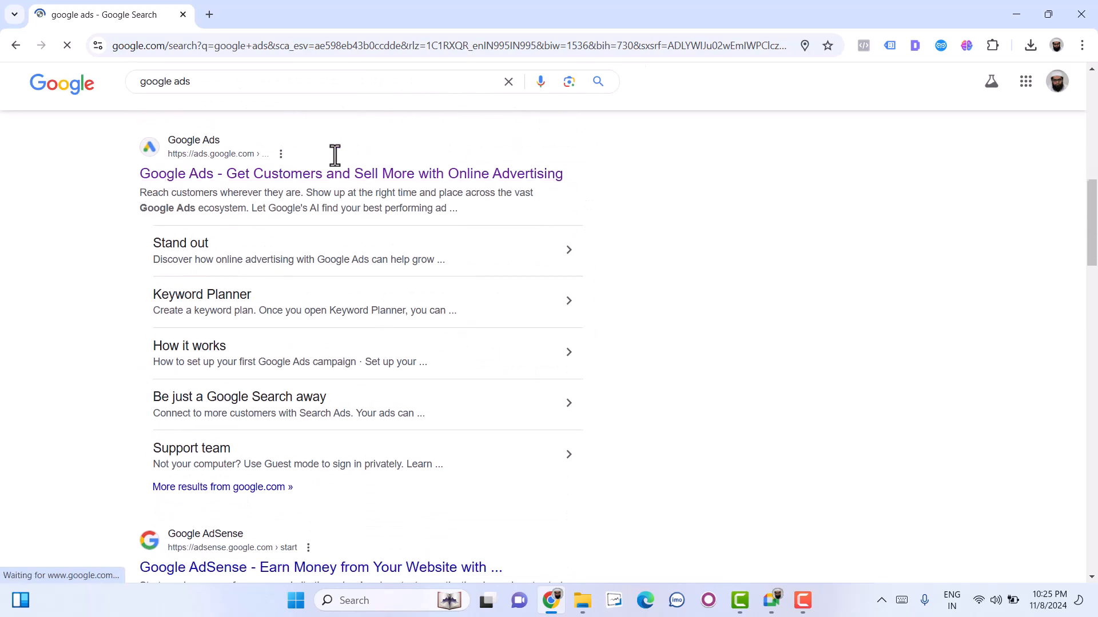
{"action": "left_click", "coordinate": [194, 185]}
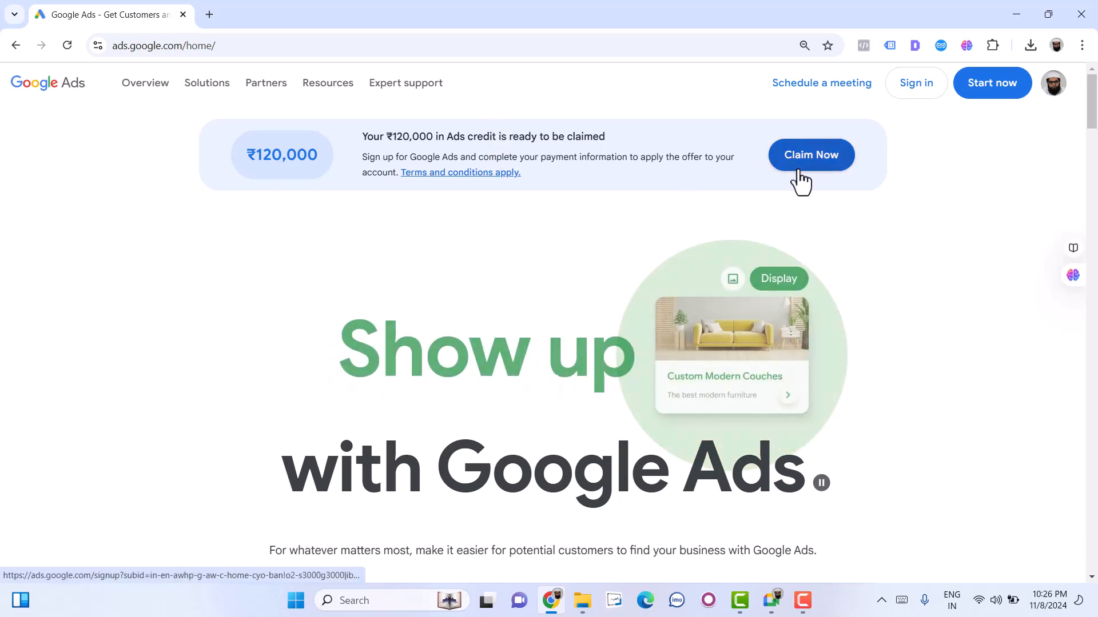
- Look through the Google Ads home page from the ads credit offer down to the AI chat section and back up
{"action": "scroll", "coordinate": [557, 272], "scroll_direction": "down", "scroll_amount": 6}
{"action": "scroll", "coordinate": [556, 271], "scroll_direction": "up", "scroll_amount": 6}
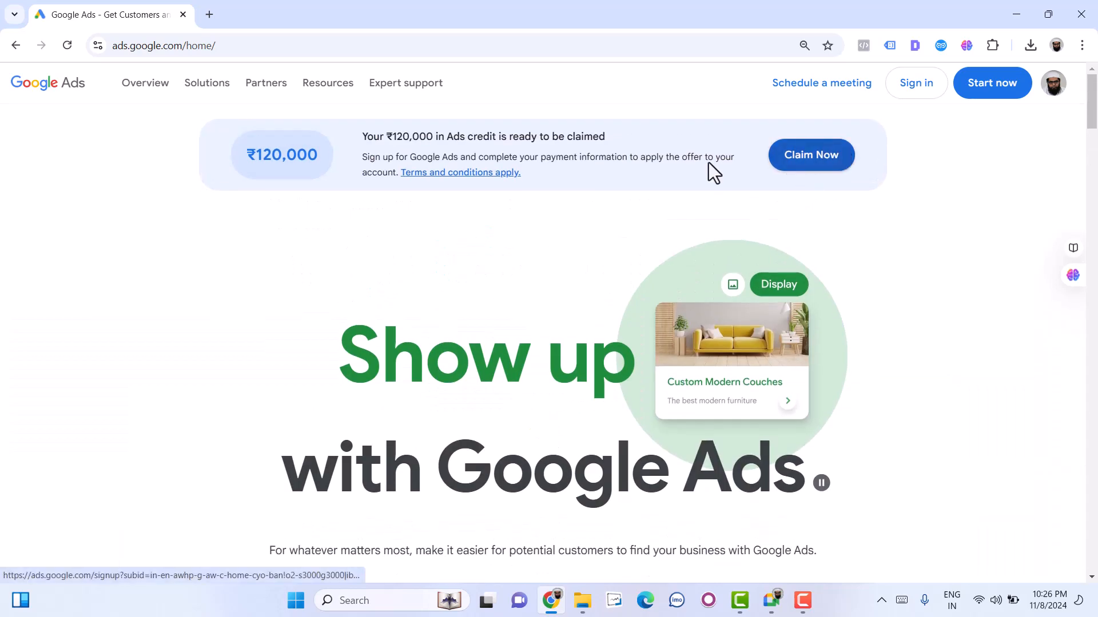
{"action": "scroll", "coordinate": [558, 195], "scroll_direction": "down", "scroll_amount": 6}
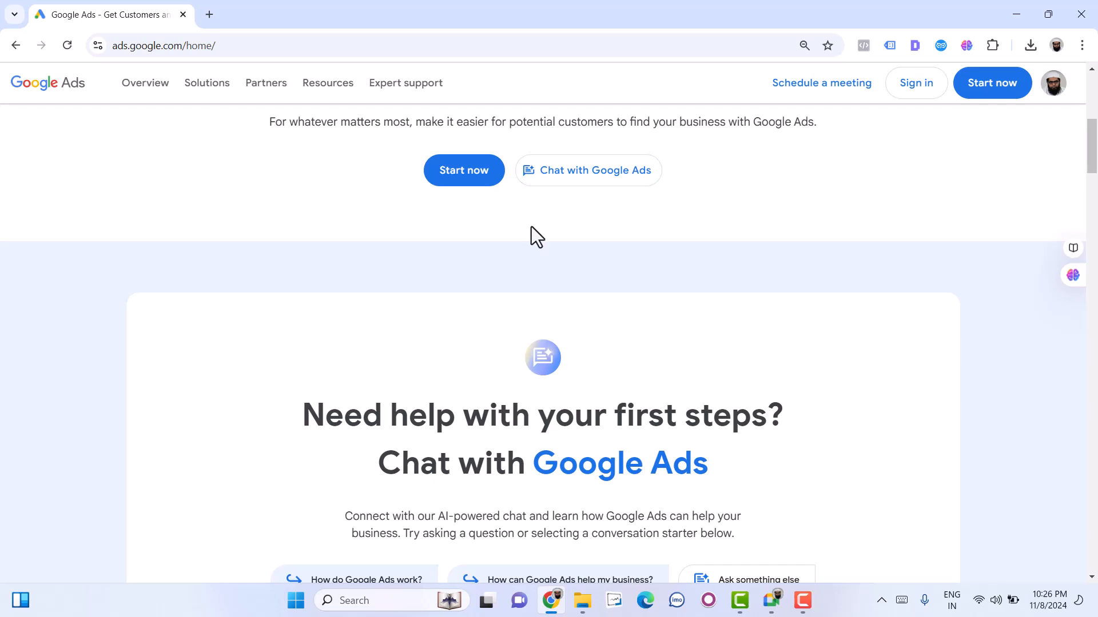
{"action": "scroll", "coordinate": [531, 226], "scroll_direction": "down", "scroll_amount": 6}
{"action": "scroll", "coordinate": [531, 227], "scroll_direction": "up", "scroll_amount": 7}
{"action": "scroll", "coordinate": [530, 228], "scroll_direction": "up", "scroll_amount": 6}
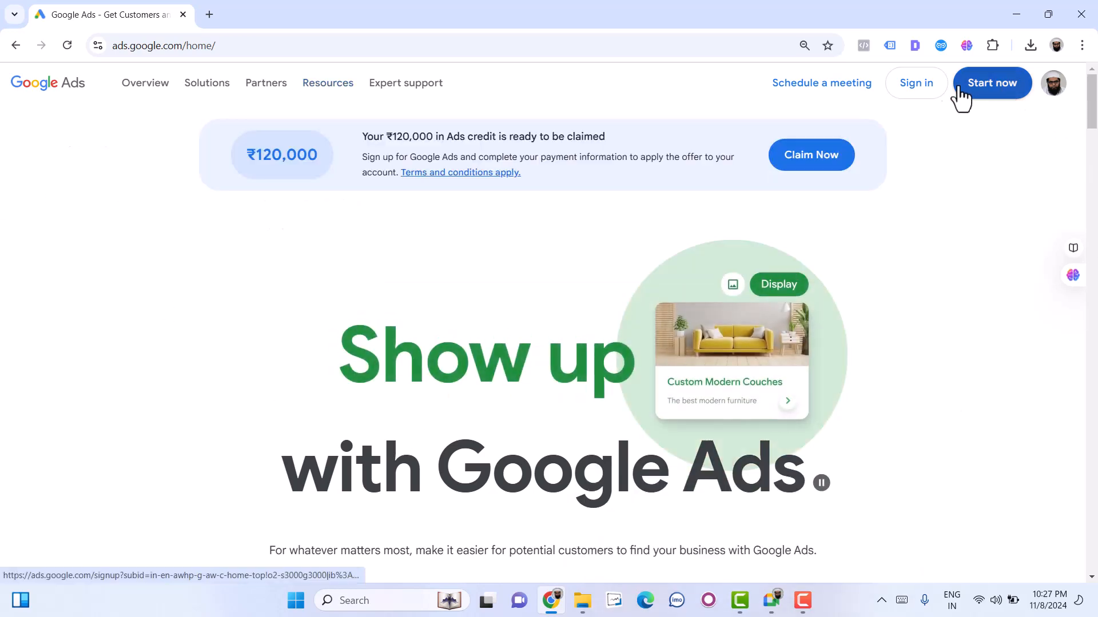
- Sign in to the Google Ads account that is not cancelled and hide the notice about no ads running
{"action": "left_click", "coordinate": [928, 85]}
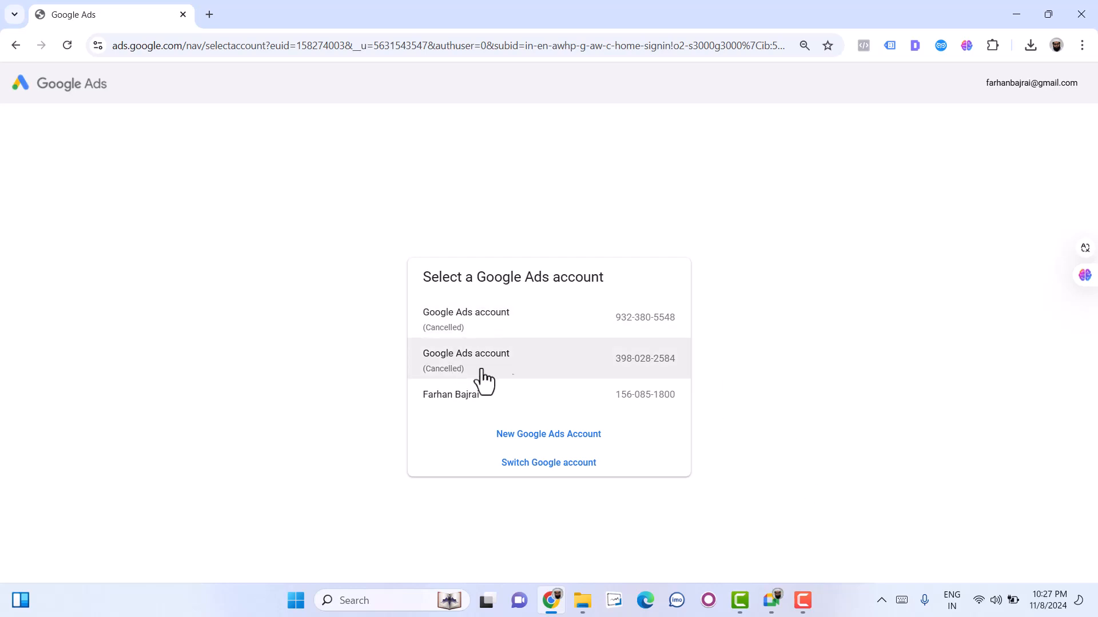
{"action": "left_click", "coordinate": [523, 405]}
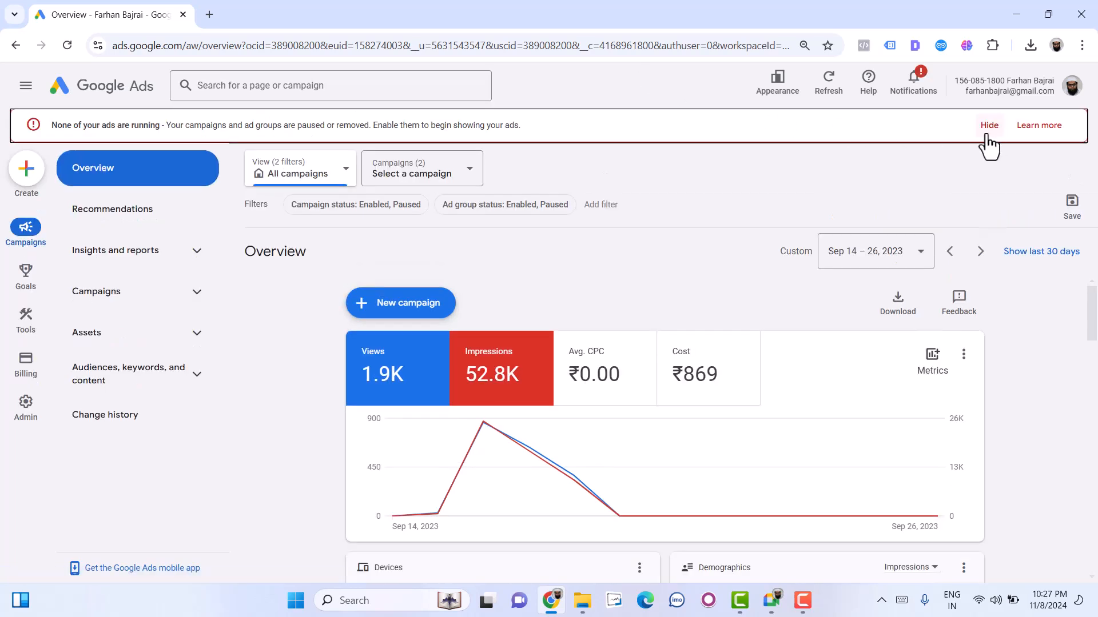
{"action": "left_click", "coordinate": [990, 126]}
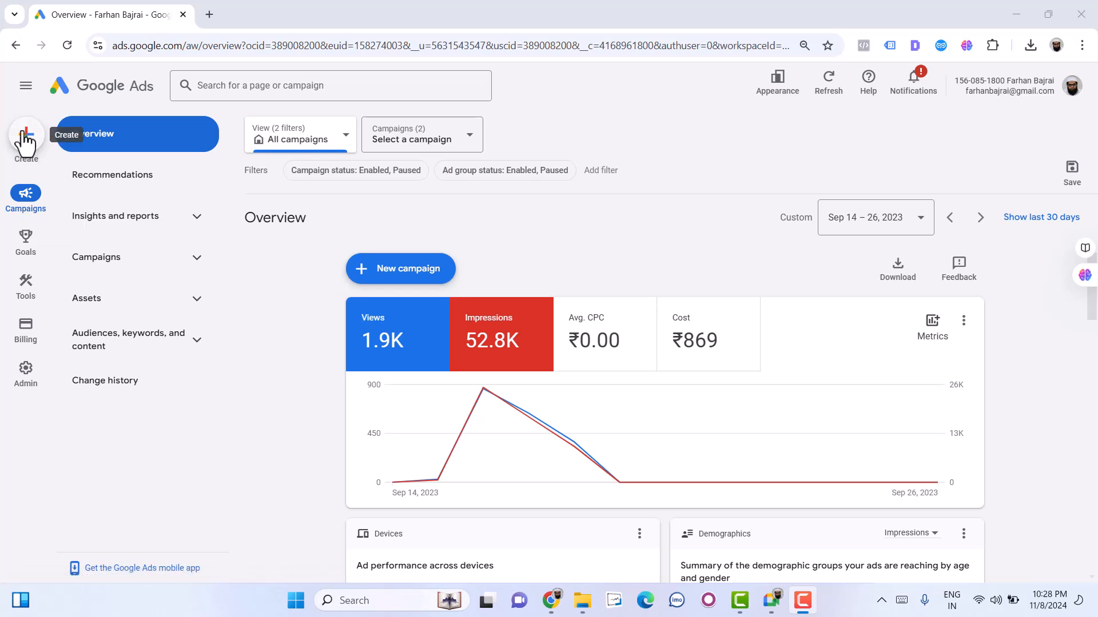
- Preview the Goals and Admin sections, and open the Insights page under Insights and reports
{"action": "mouse_move", "coordinate": [27, 256]}
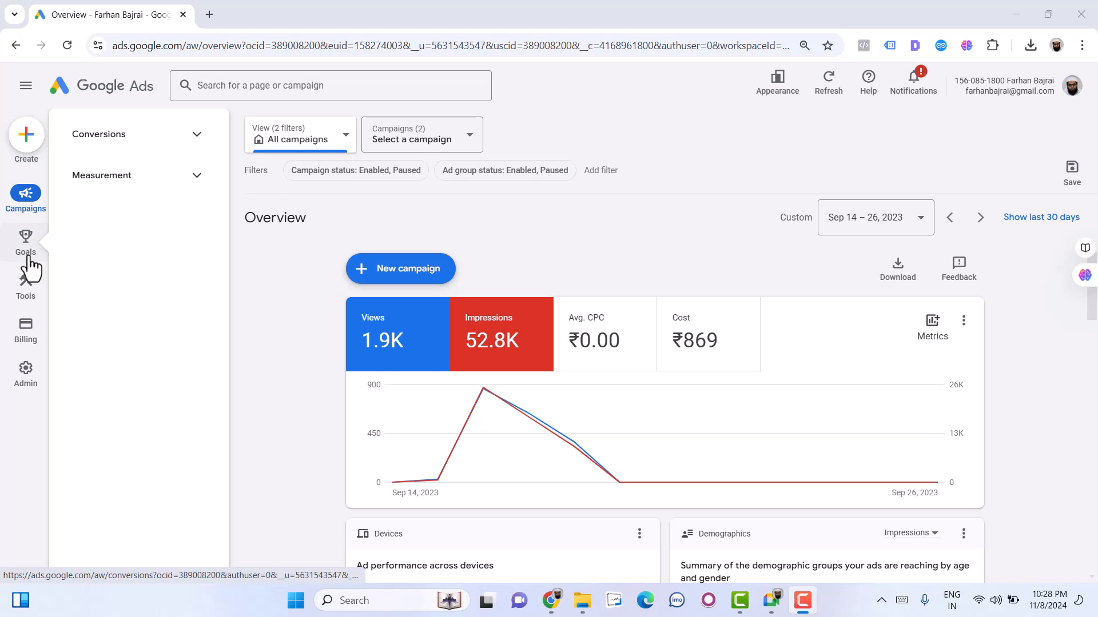
{"action": "mouse_move", "coordinate": [25, 393]}
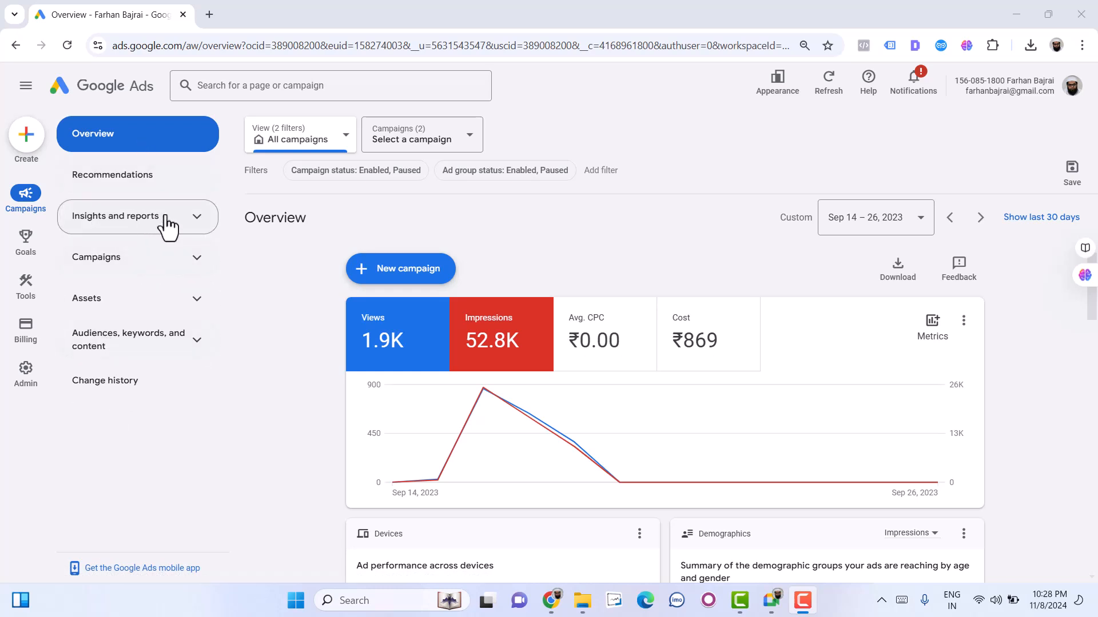
{"action": "left_click", "coordinate": [167, 227]}
{"action": "left_click", "coordinate": [125, 264]}
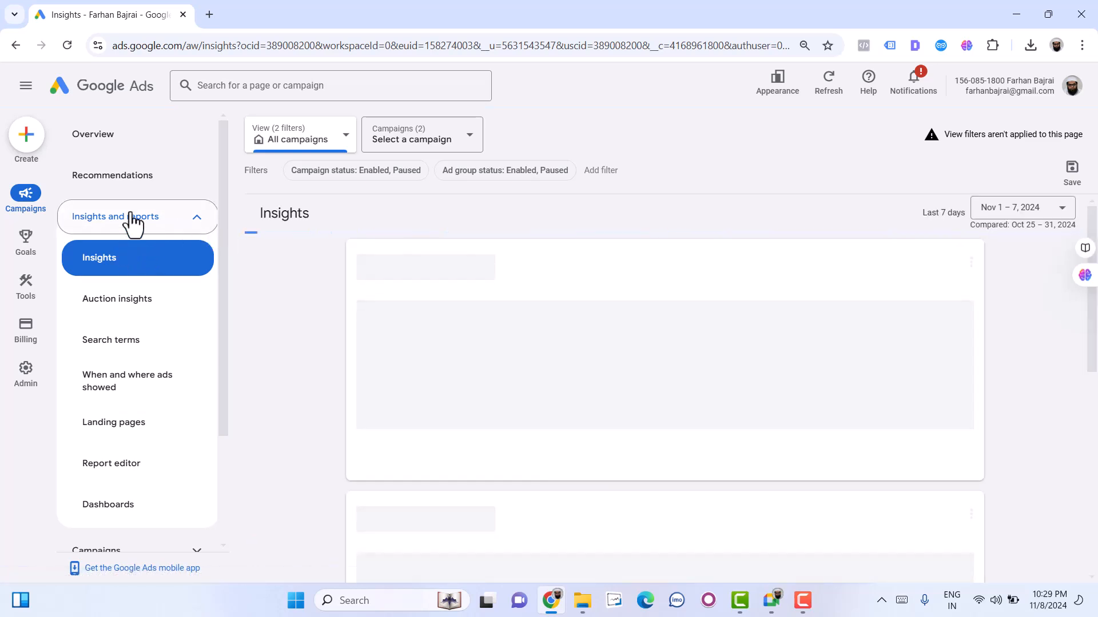
- Return to the campaigns Overview and expand the Campaigns group in place of Insights and reports
{"action": "left_click", "coordinate": [42, 200]}
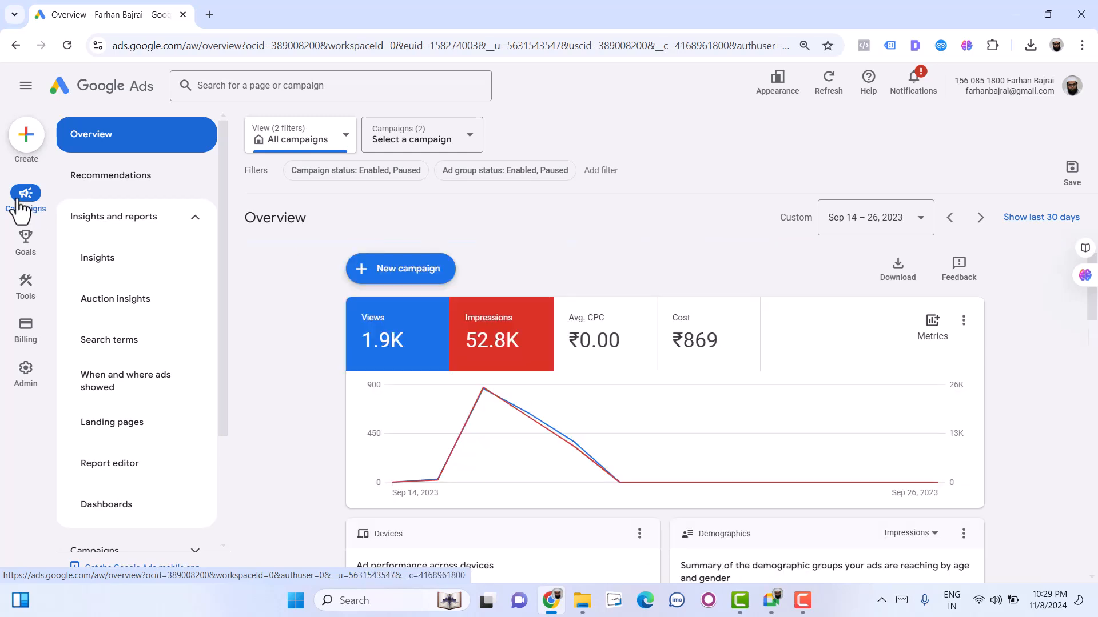
{"action": "left_click", "coordinate": [114, 220]}
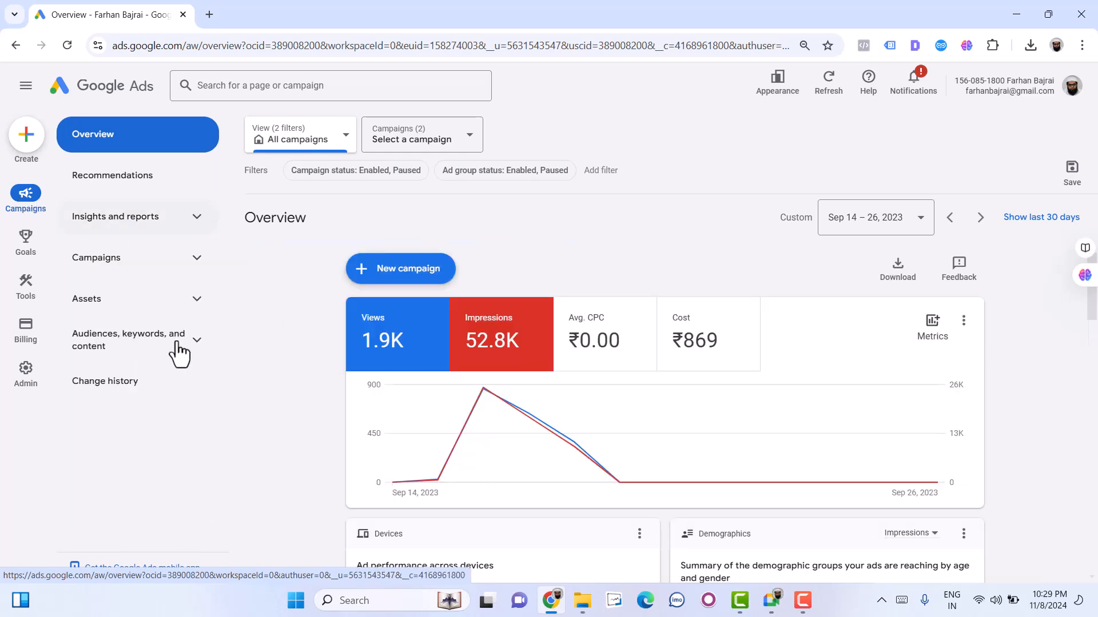
{"action": "left_click", "coordinate": [125, 260]}
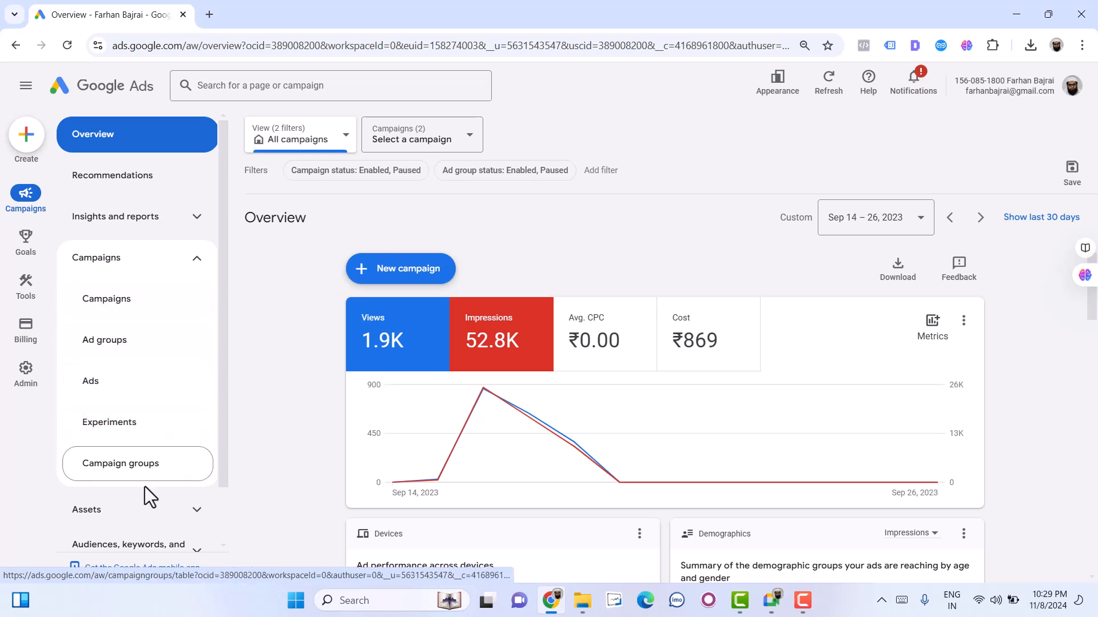
- Examine the Goals section by expanding its Conversions and Measurement groups
{"action": "mouse_move", "coordinate": [31, 251]}
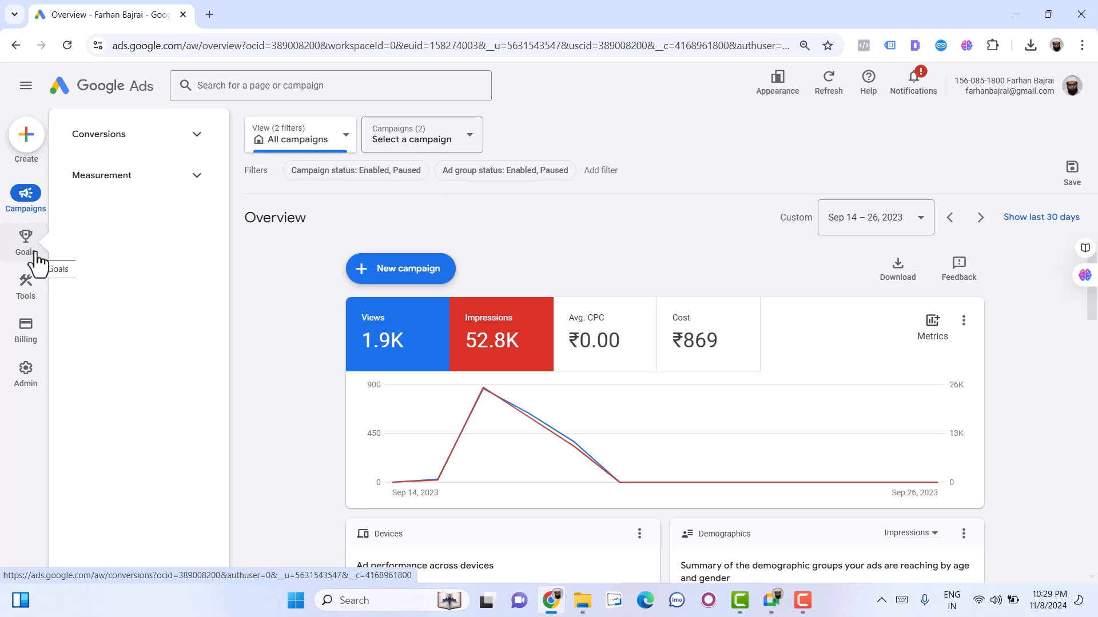
{"action": "left_click", "coordinate": [112, 154]}
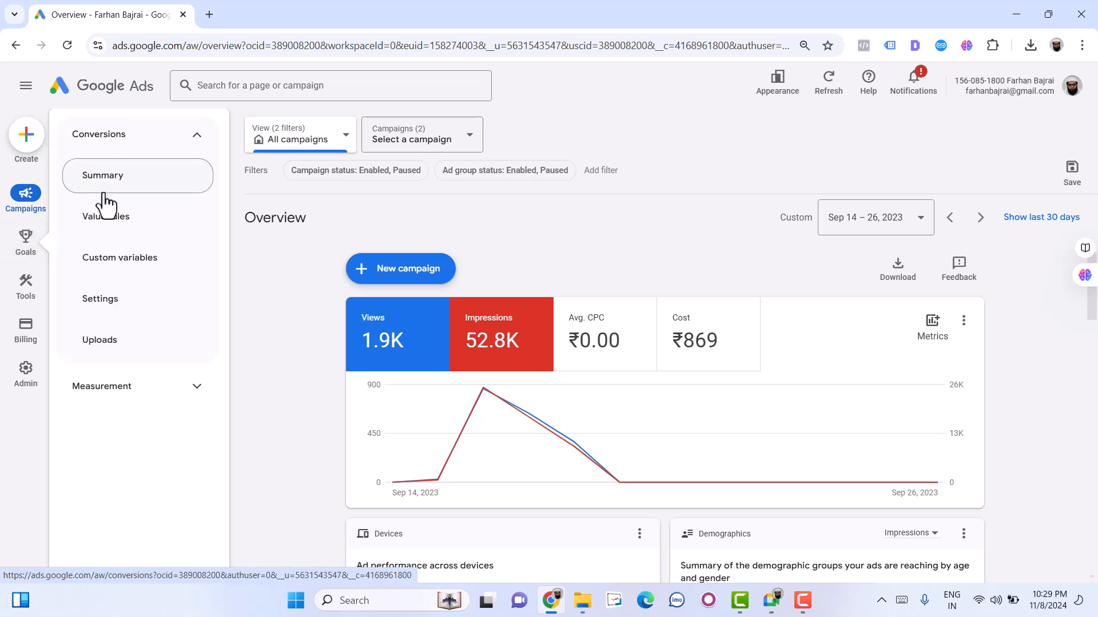
{"action": "left_click", "coordinate": [129, 386]}
{"action": "left_click", "coordinate": [102, 389]}
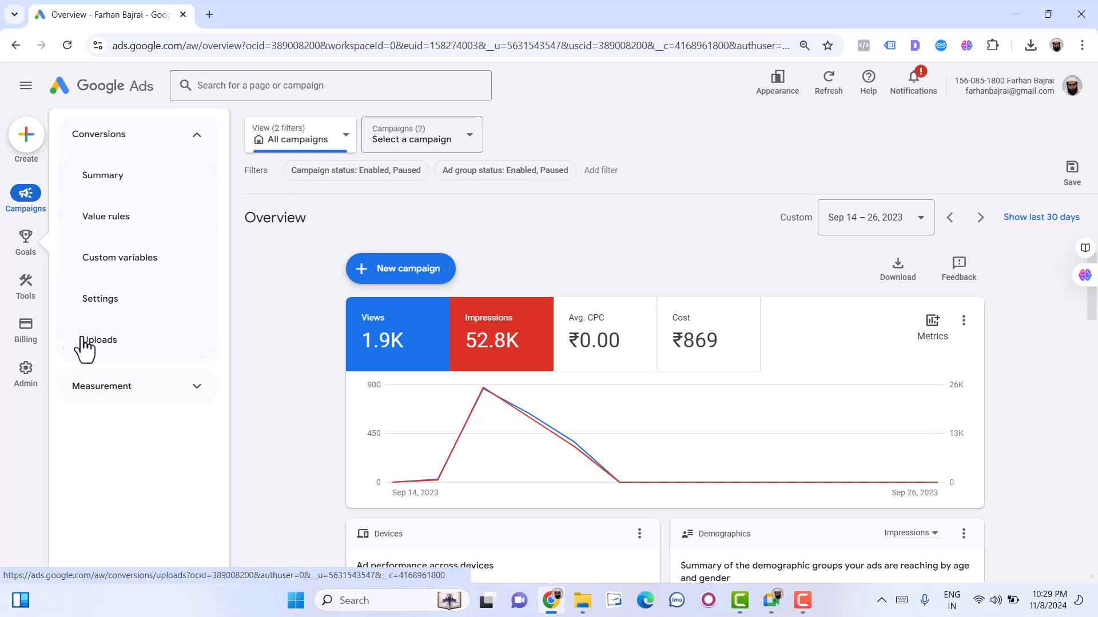
{"action": "left_click", "coordinate": [147, 138]}
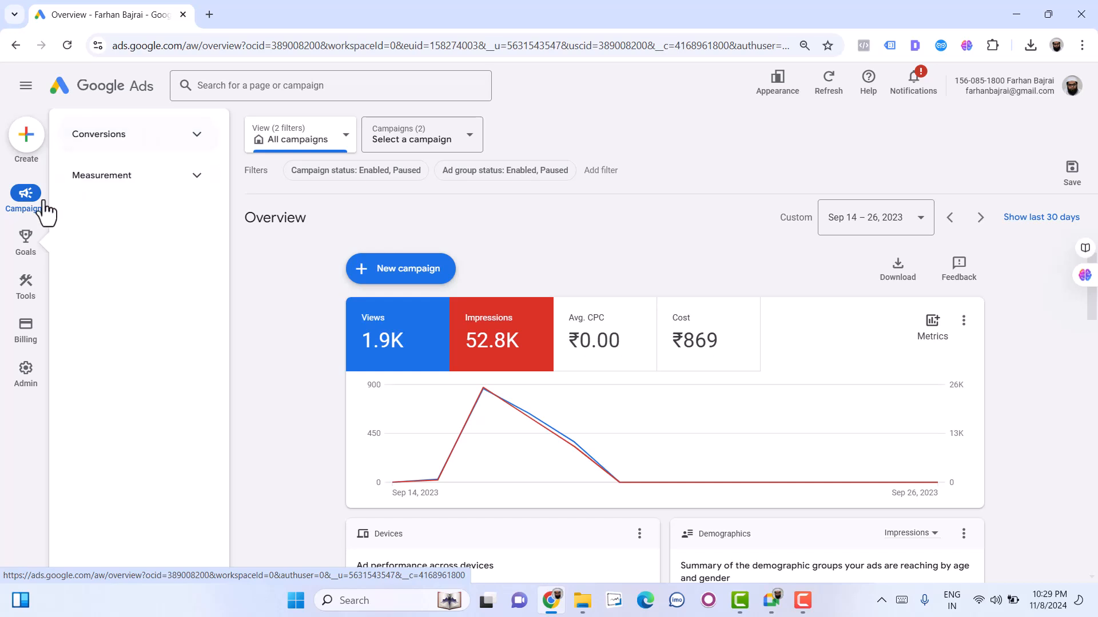
{"action": "left_click", "coordinate": [140, 143]}
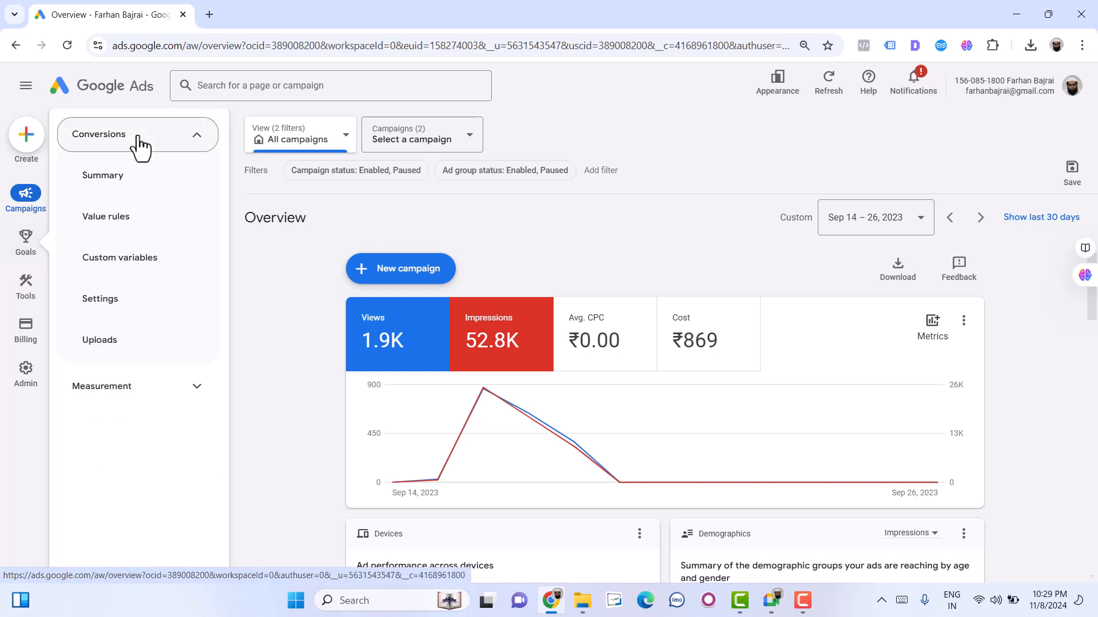
- Examine the Tools section's Planning and Shared library groups by expanding both
{"action": "mouse_move", "coordinate": [26, 283]}
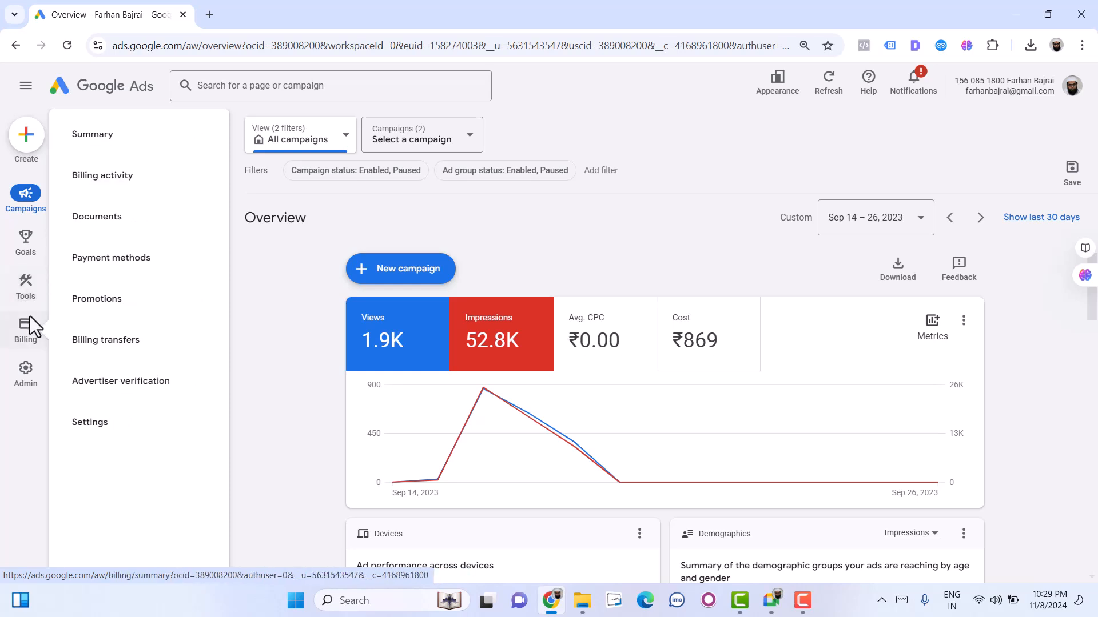
{"action": "mouse_move", "coordinate": [34, 252]}
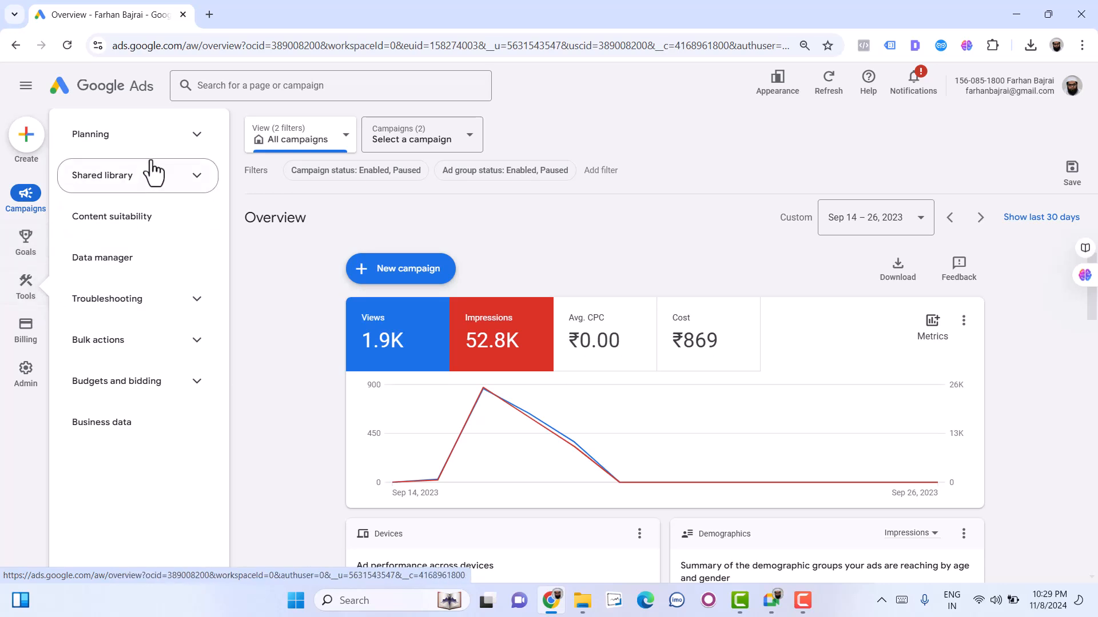
{"action": "left_click", "coordinate": [153, 144]}
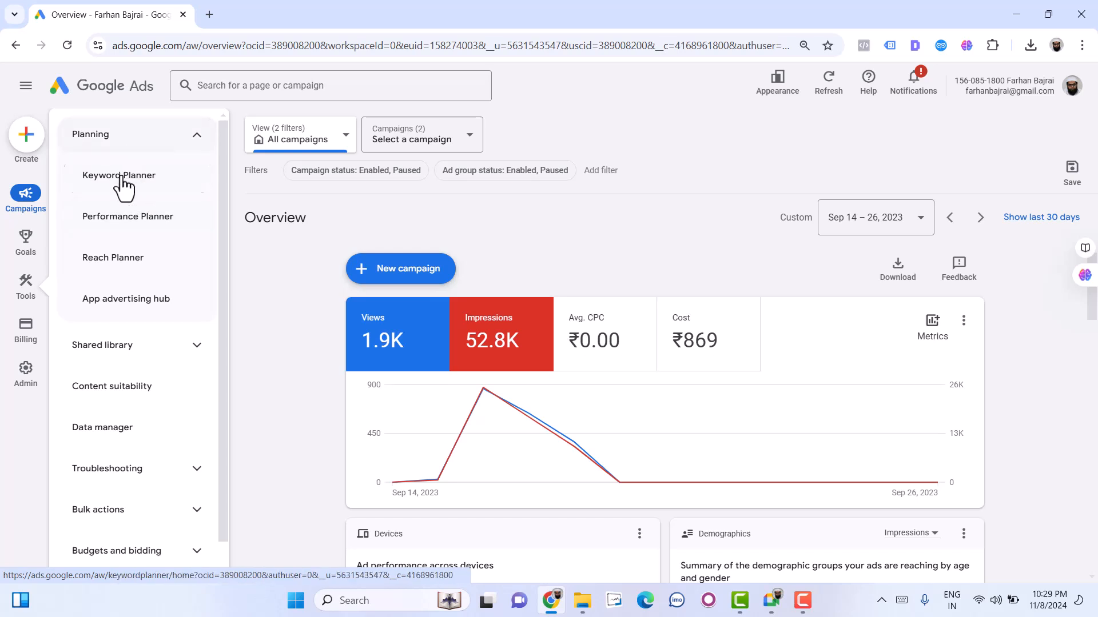
{"action": "left_click", "coordinate": [136, 358]}
{"action": "scroll", "coordinate": [140, 357], "scroll_direction": "down", "scroll_amount": 1}
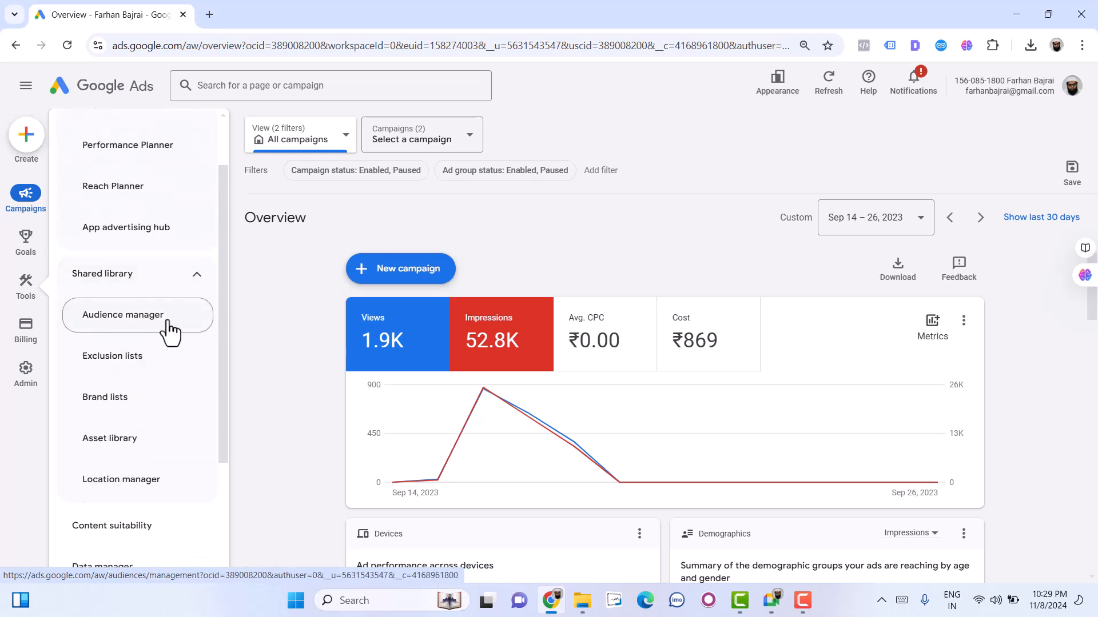
{"action": "scroll", "coordinate": [129, 417], "scroll_direction": "down", "scroll_amount": 2}
{"action": "scroll", "coordinate": [129, 418], "scroll_direction": "down", "scroll_amount": 1}
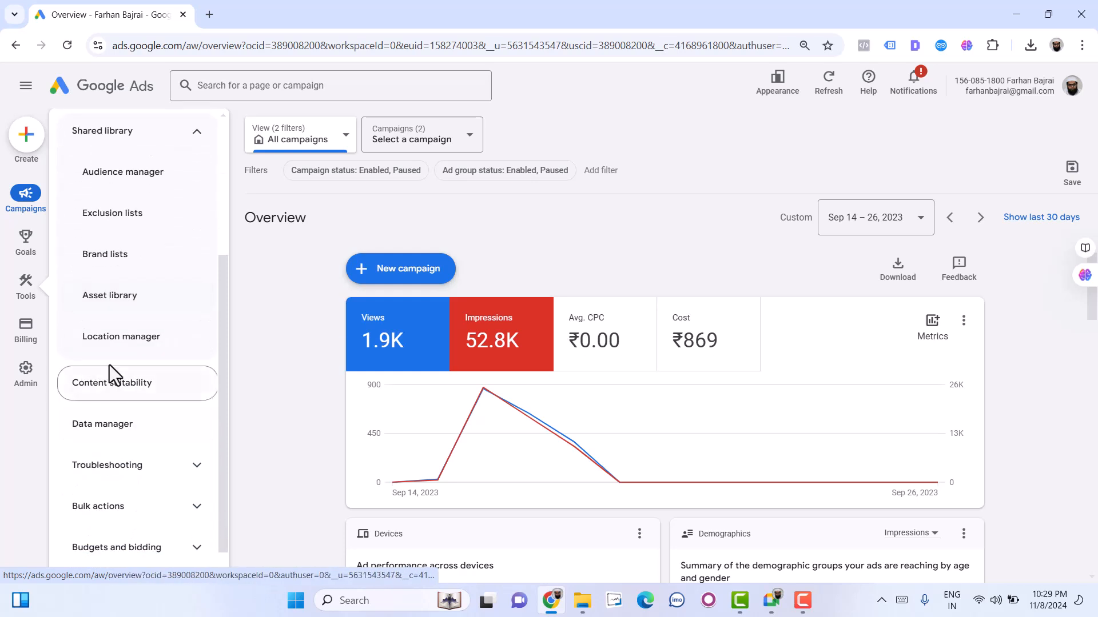
- Expand the Troubleshooting, Bulk actions, and Budgets and bidding groups of the Tools section to examine their entries
{"action": "left_click", "coordinate": [113, 469]}
{"action": "scroll", "coordinate": [112, 475], "scroll_direction": "down", "scroll_amount": 2}
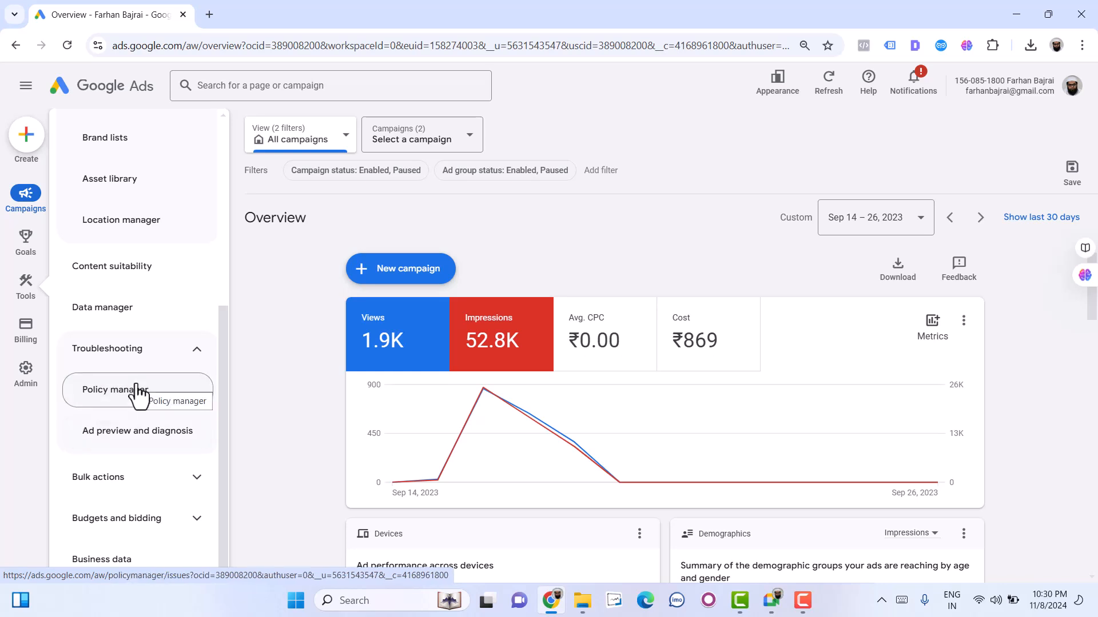
{"action": "left_click", "coordinate": [108, 478]}
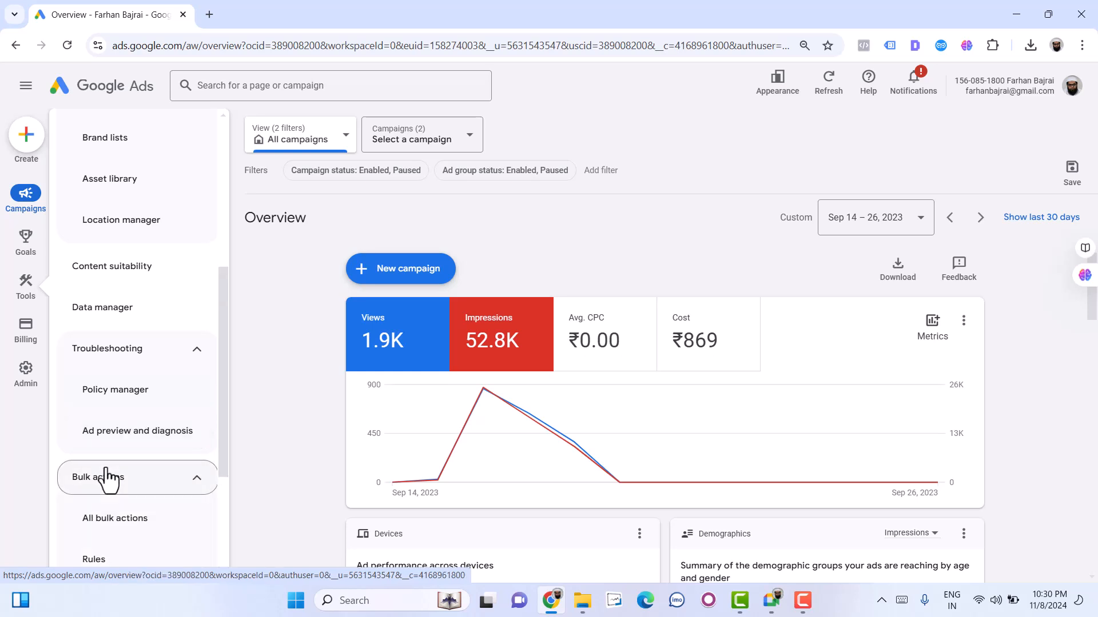
{"action": "scroll", "coordinate": [108, 478], "scroll_direction": "down", "scroll_amount": 3}
{"action": "left_click", "coordinate": [144, 519]}
{"action": "scroll", "coordinate": [152, 490], "scroll_direction": "down", "scroll_amount": 2}
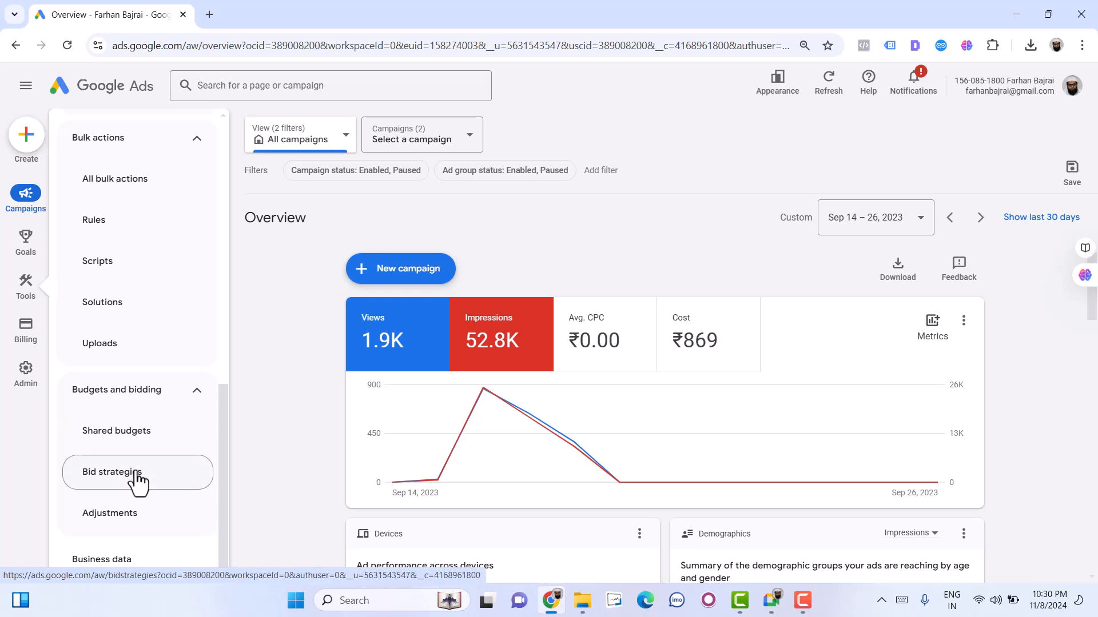
- Collapse the Budgets and bidding, Bulk actions, and Troubleshooting groups of the Tools section
{"action": "left_click", "coordinate": [148, 395]}
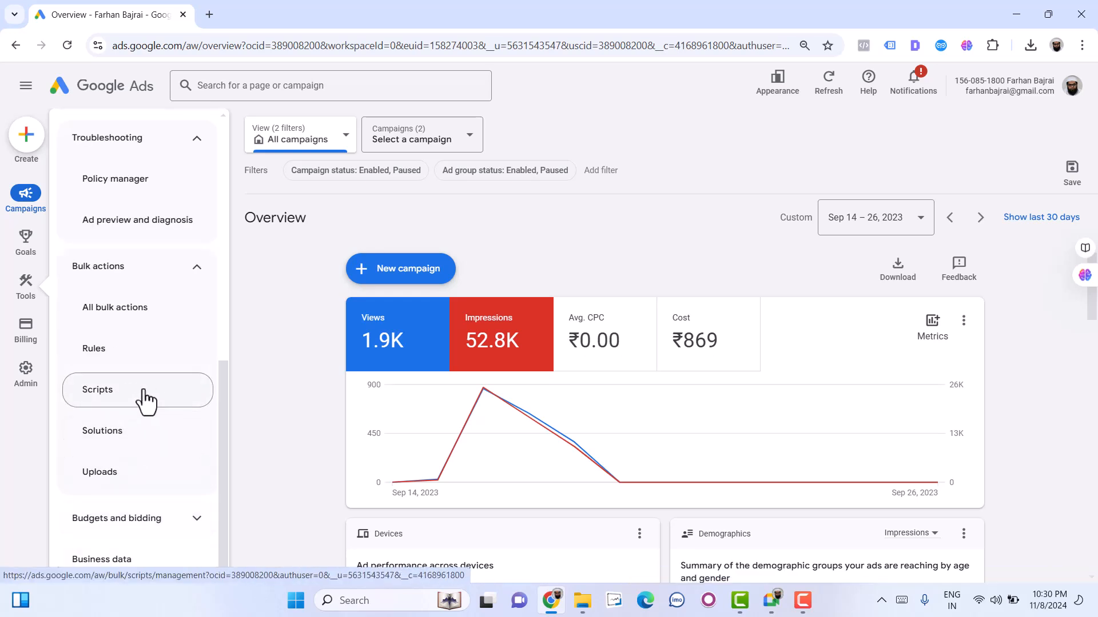
{"action": "left_click", "coordinate": [169, 261]}
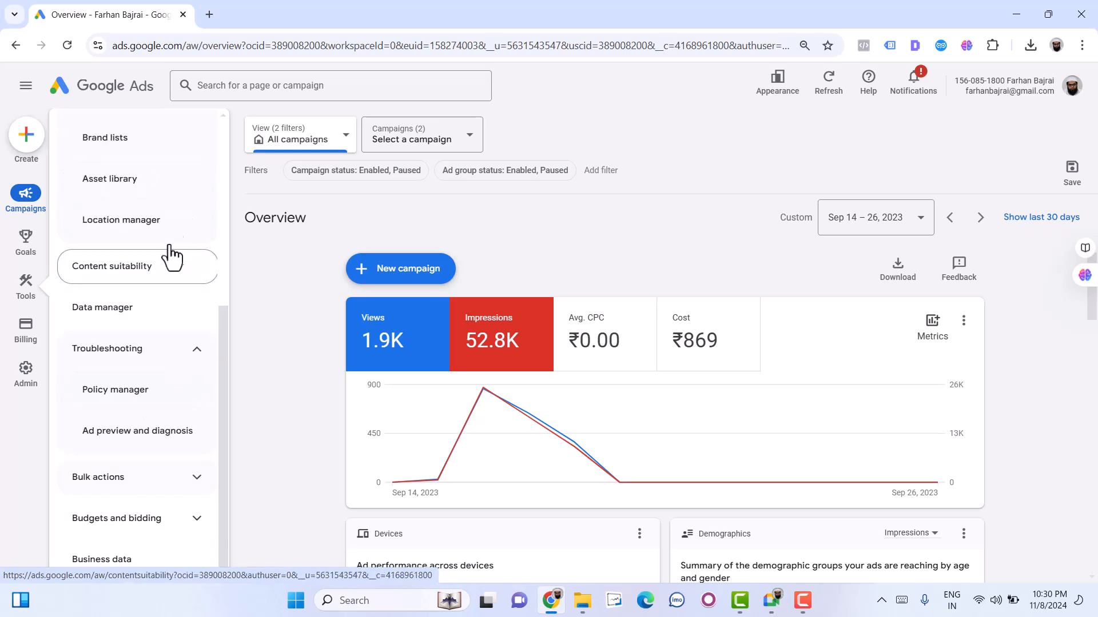
{"action": "left_click", "coordinate": [143, 350]}
- View the entries of the Billing section and open the account settings in the Admin section
{"action": "mouse_move", "coordinate": [26, 339]}
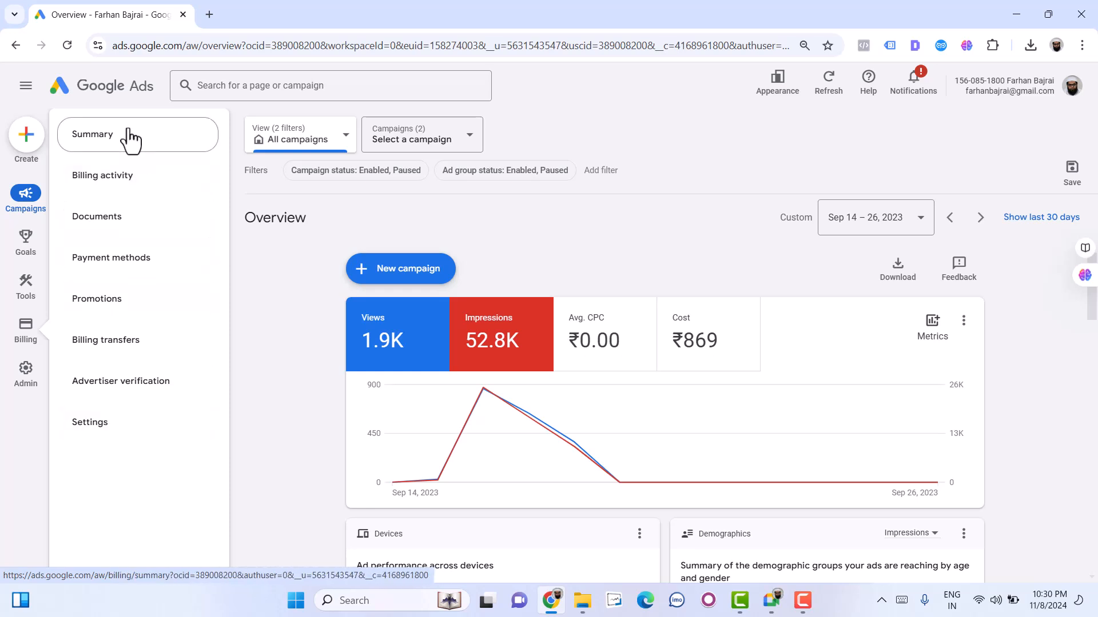
{"action": "left_click", "coordinate": [20, 380]}
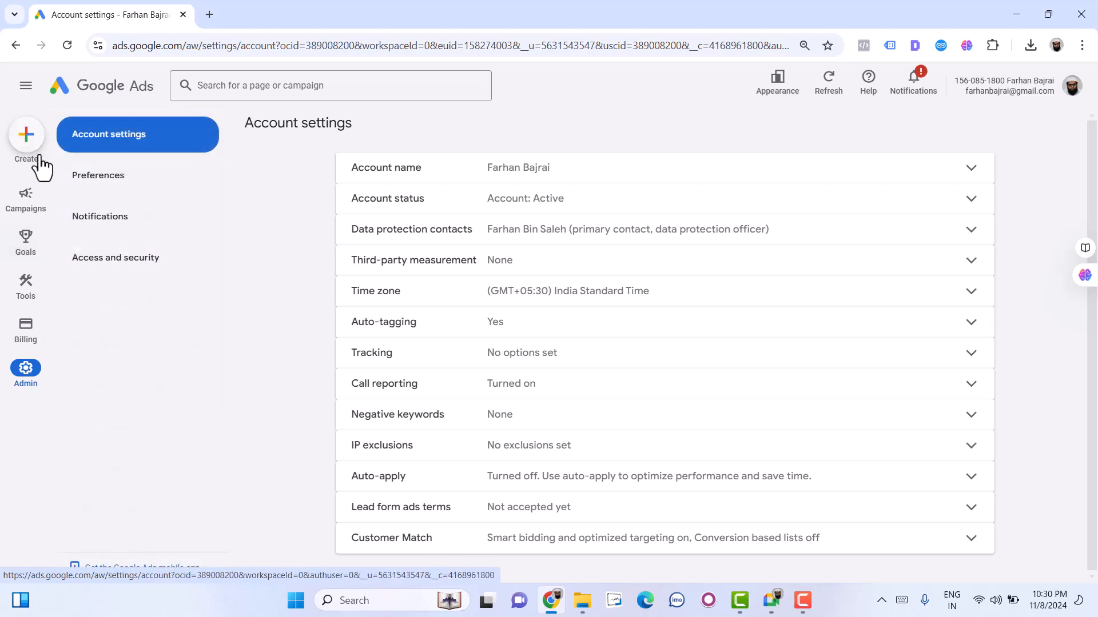
{"action": "left_click", "coordinate": [641, 23]}
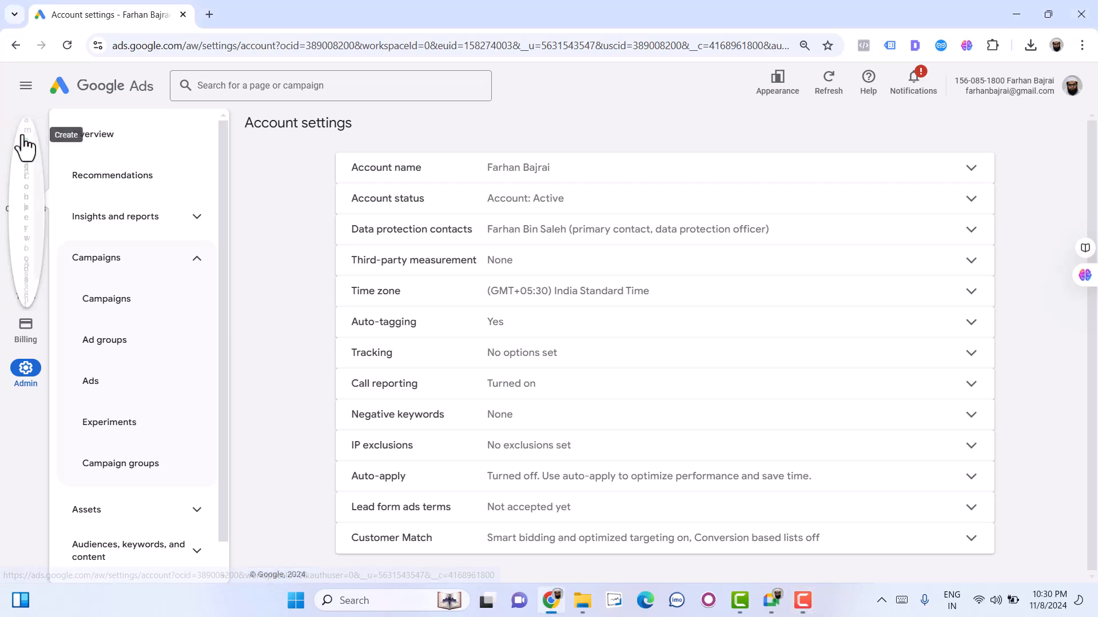
- Start a new campaign and set its objective to Create a campaign without a goal's guidance
{"action": "left_click", "coordinate": [25, 140]}
{"action": "left_click", "coordinate": [76, 151]}
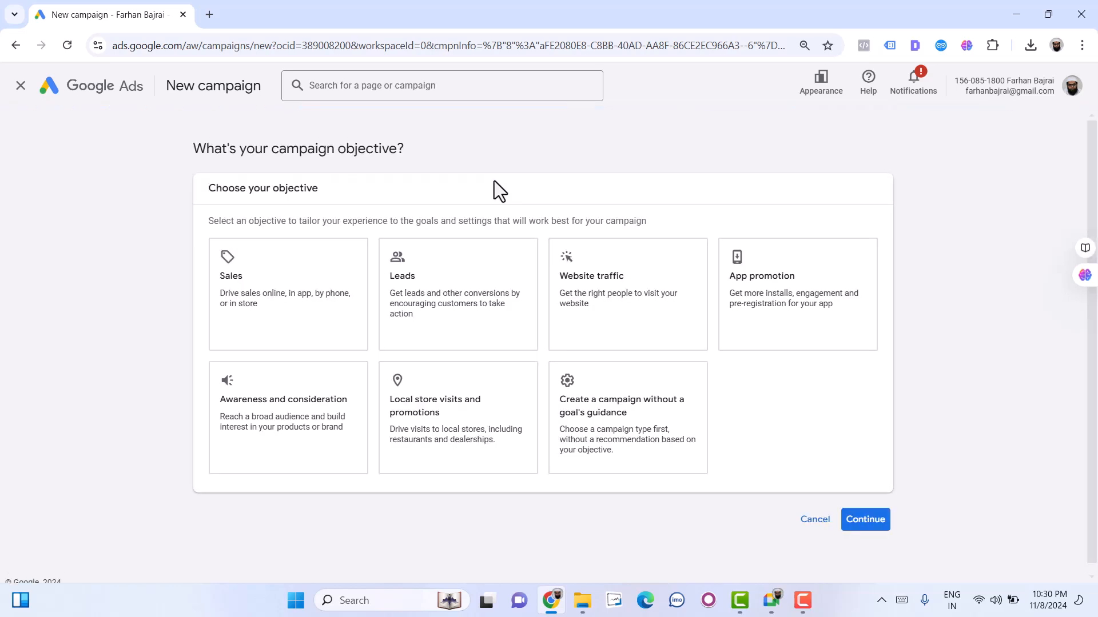
{"action": "triple_click", "coordinate": [289, 185]}
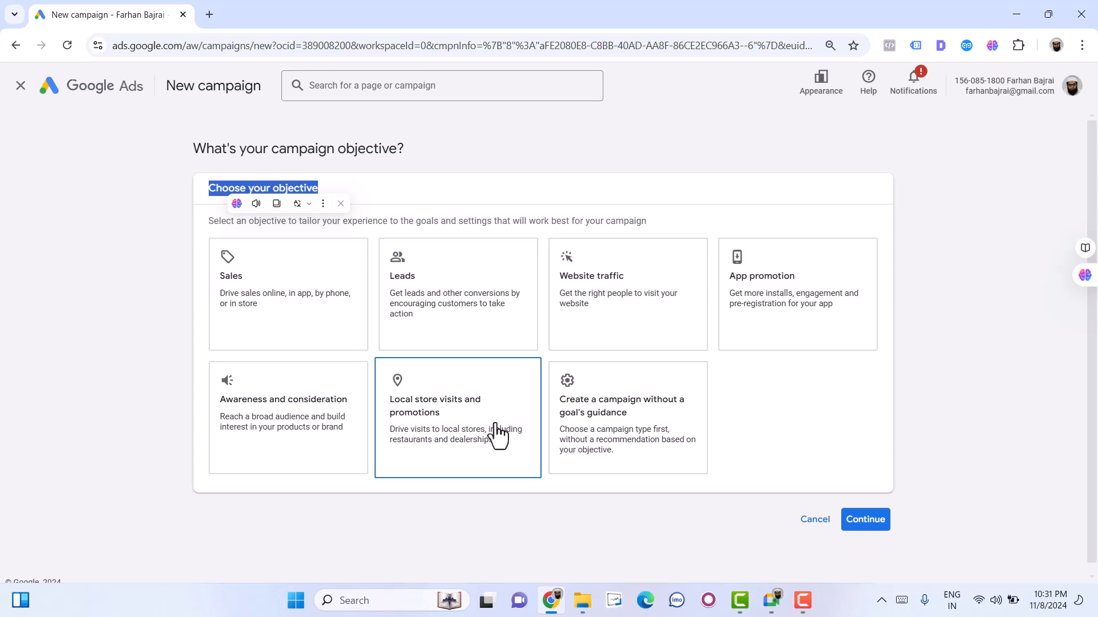
{"action": "left_click", "coordinate": [674, 432]}
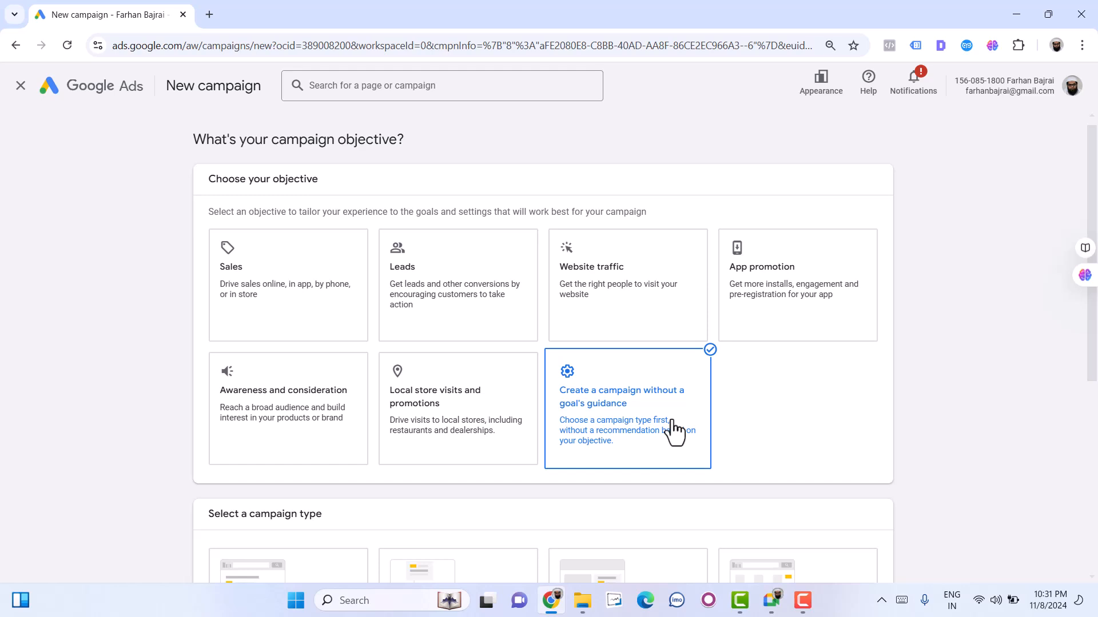
- Examine the campaign types offered for a campaign created without a goal's guidance, from Search to Demand Gen
{"action": "scroll", "coordinate": [575, 401], "scroll_direction": "down", "scroll_amount": 2}
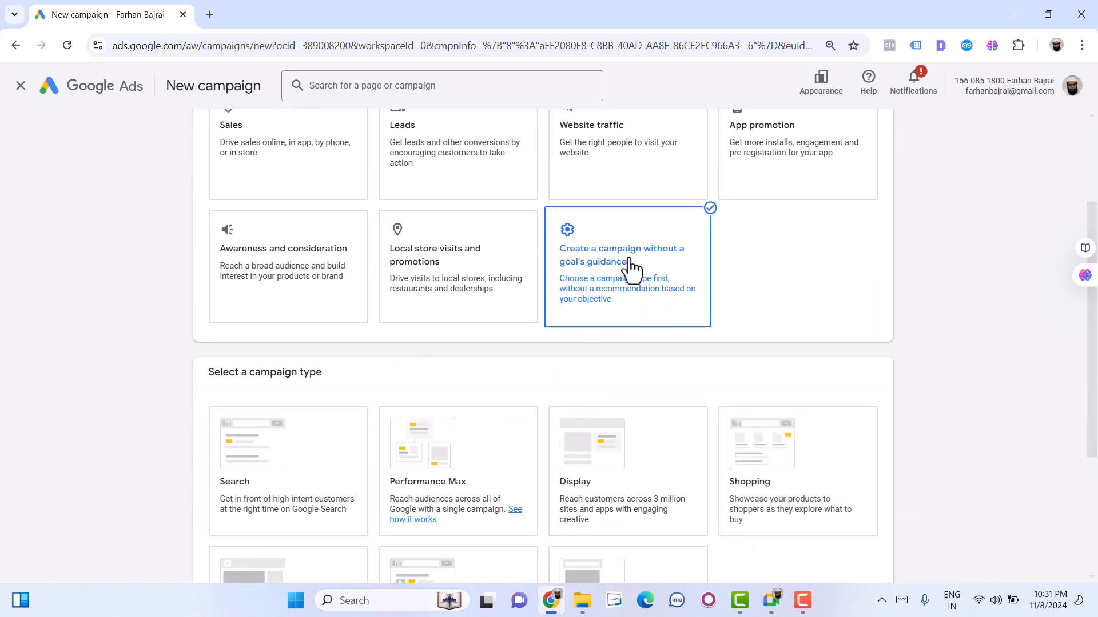
{"action": "scroll", "coordinate": [631, 266], "scroll_direction": "up", "scroll_amount": 2}
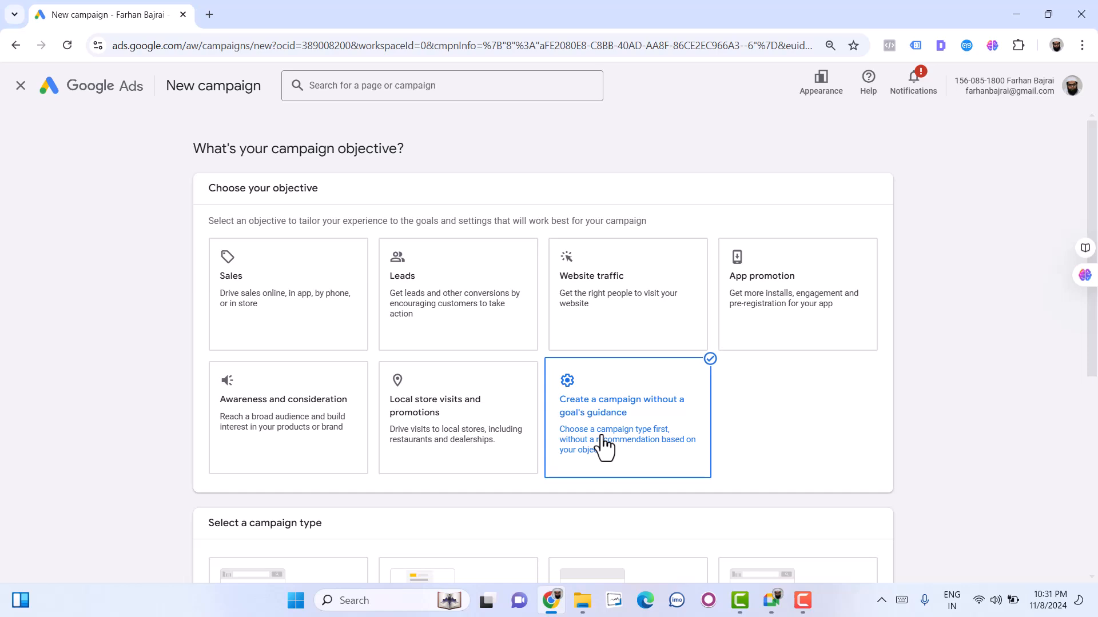
{"action": "scroll", "coordinate": [601, 437], "scroll_direction": "down", "scroll_amount": 2}
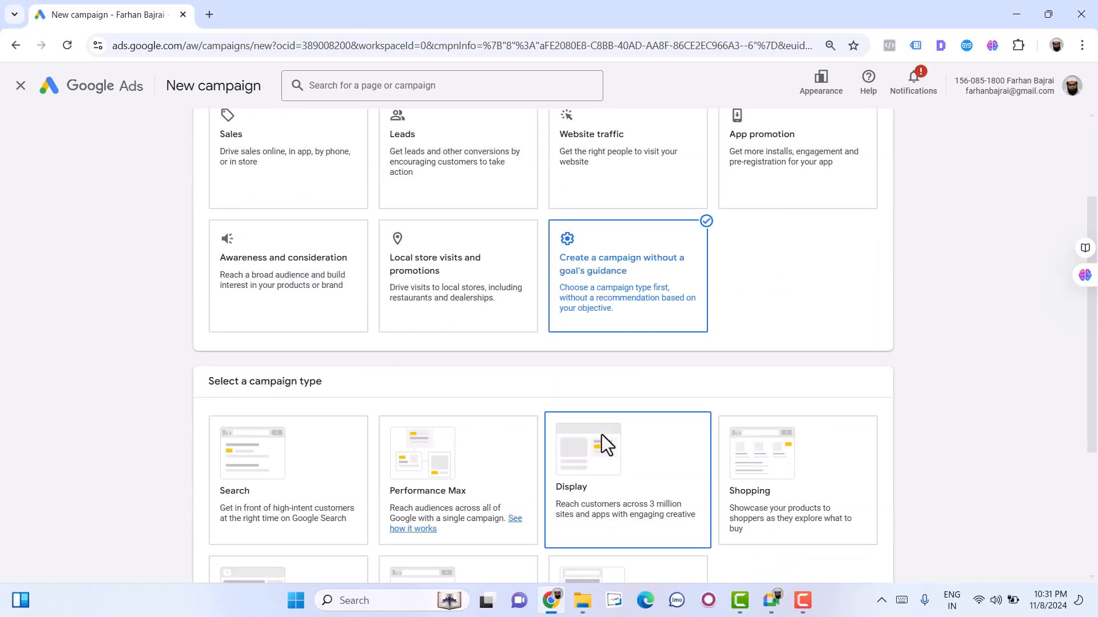
{"action": "scroll", "coordinate": [601, 434], "scroll_direction": "down", "scroll_amount": 2}
{"action": "scroll", "coordinate": [553, 412], "scroll_direction": "up", "scroll_amount": 4}
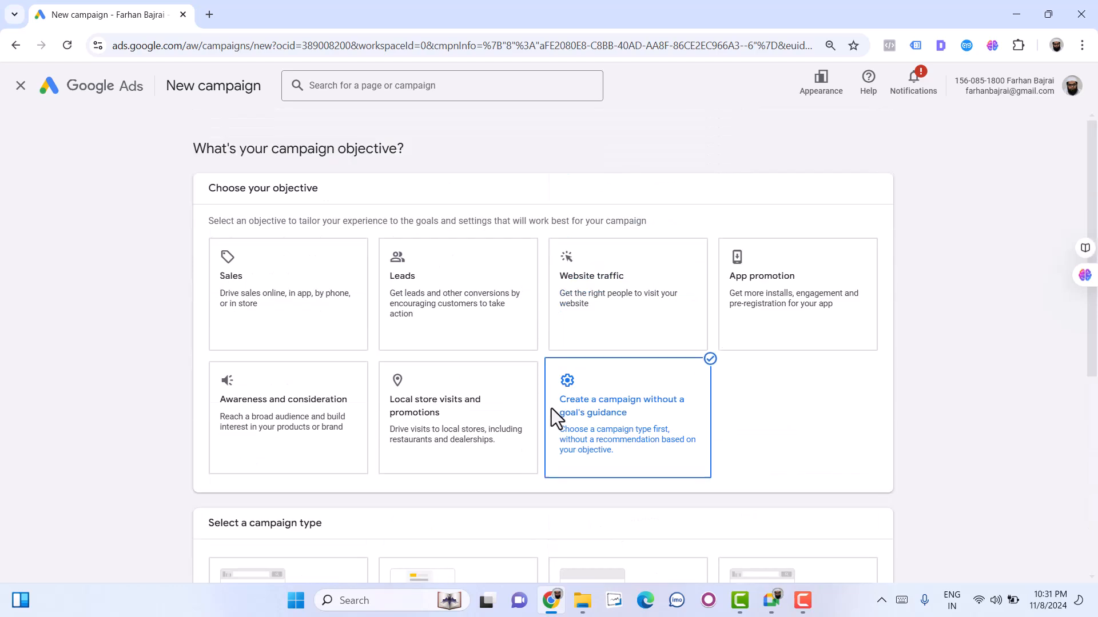
{"action": "scroll", "coordinate": [551, 408], "scroll_direction": "down", "scroll_amount": 3}
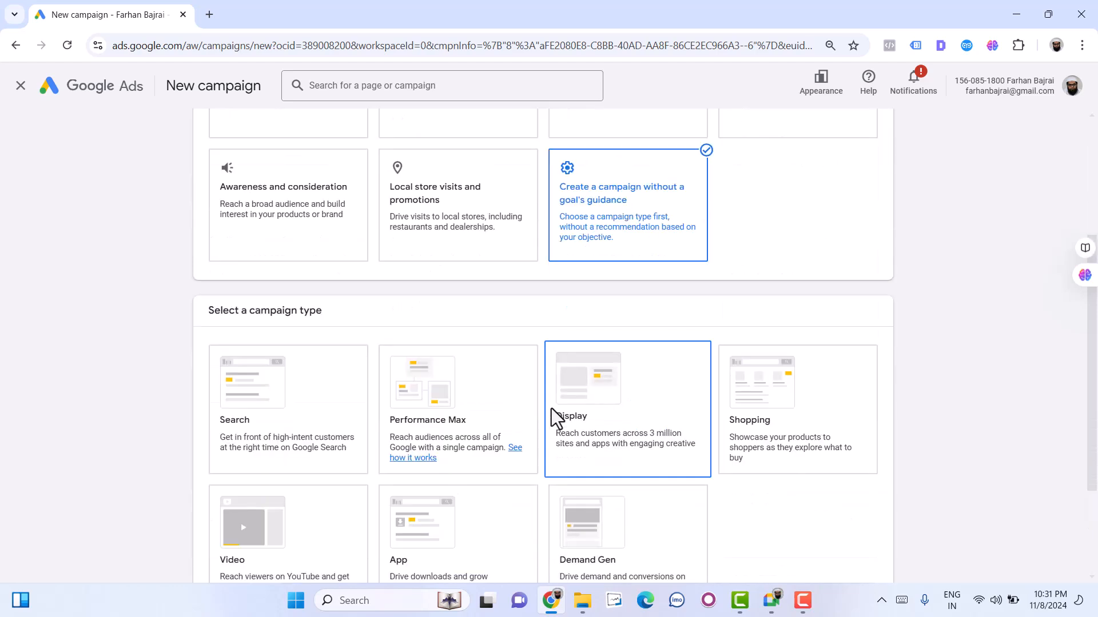
{"action": "scroll", "coordinate": [829, 455], "scroll_direction": "up", "scroll_amount": 3}
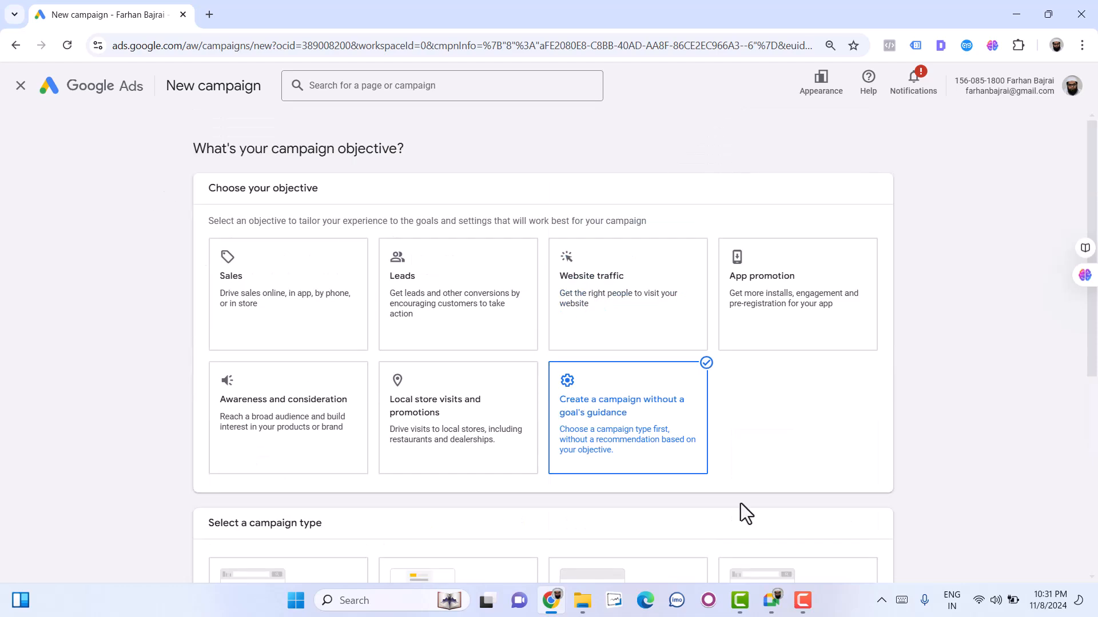
{"action": "left_click", "coordinate": [594, 423]}
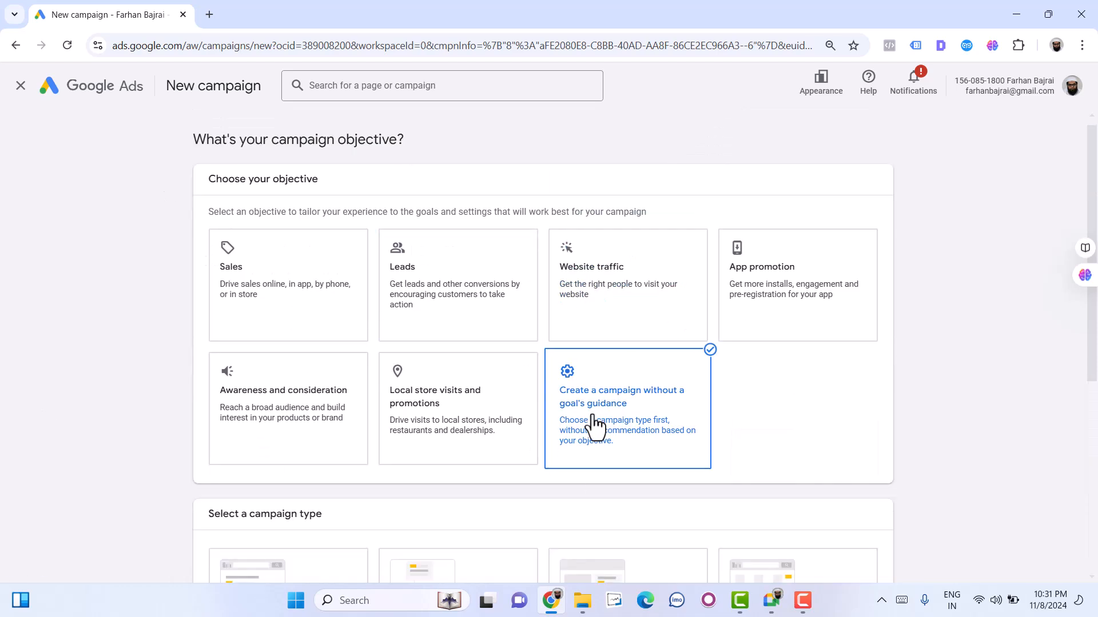
{"action": "scroll", "coordinate": [566, 429], "scroll_direction": "down", "scroll_amount": 4}
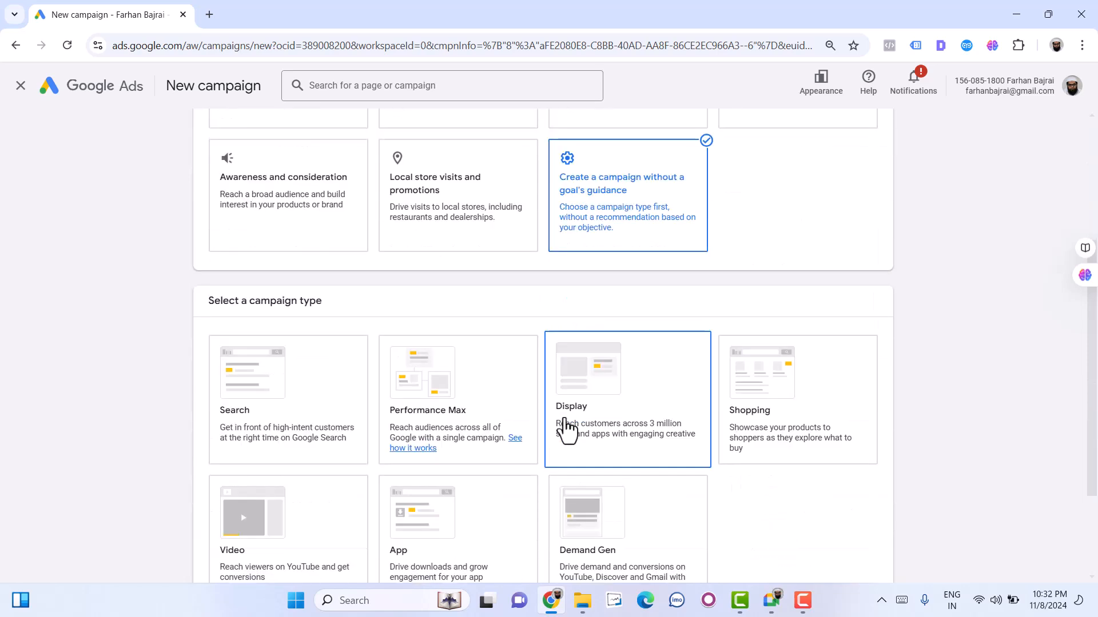
{"action": "triple_click", "coordinate": [258, 308]}
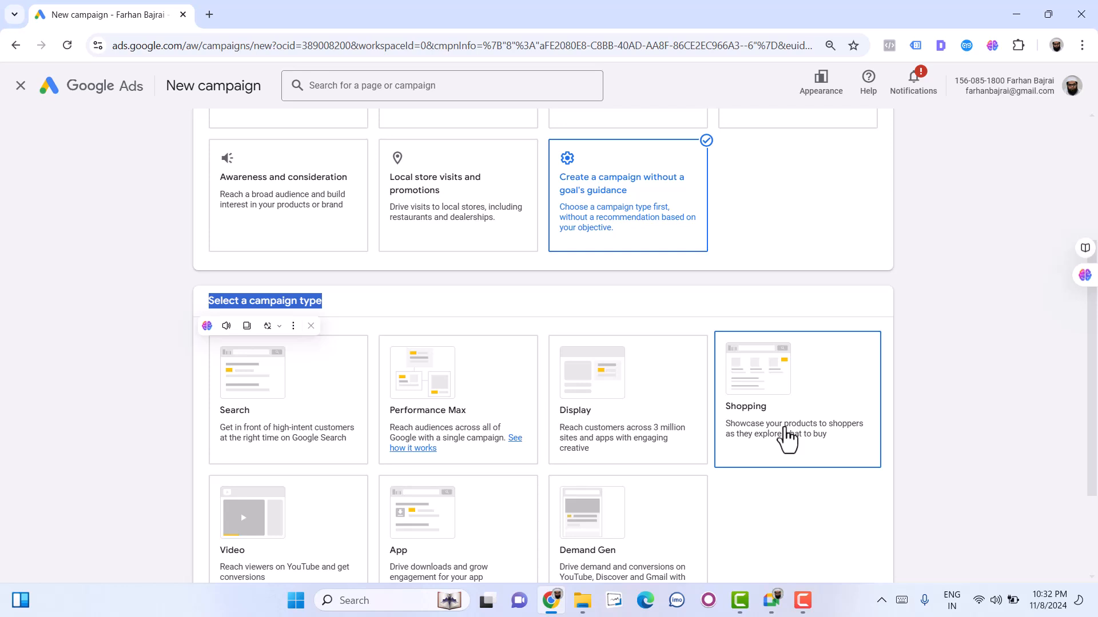
{"action": "scroll", "coordinate": [786, 438], "scroll_direction": "down", "scroll_amount": 1}
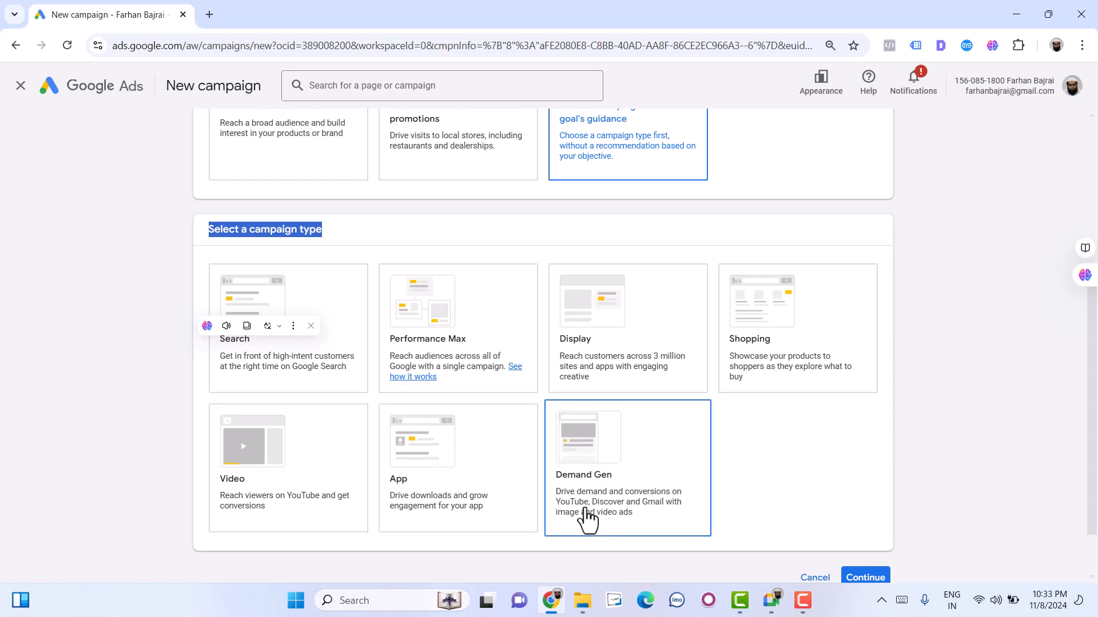
- Dismiss the text-selection popup and choose Search as the campaign type
{"action": "left_click", "coordinate": [310, 325]}
{"action": "left_click", "coordinate": [340, 328]}
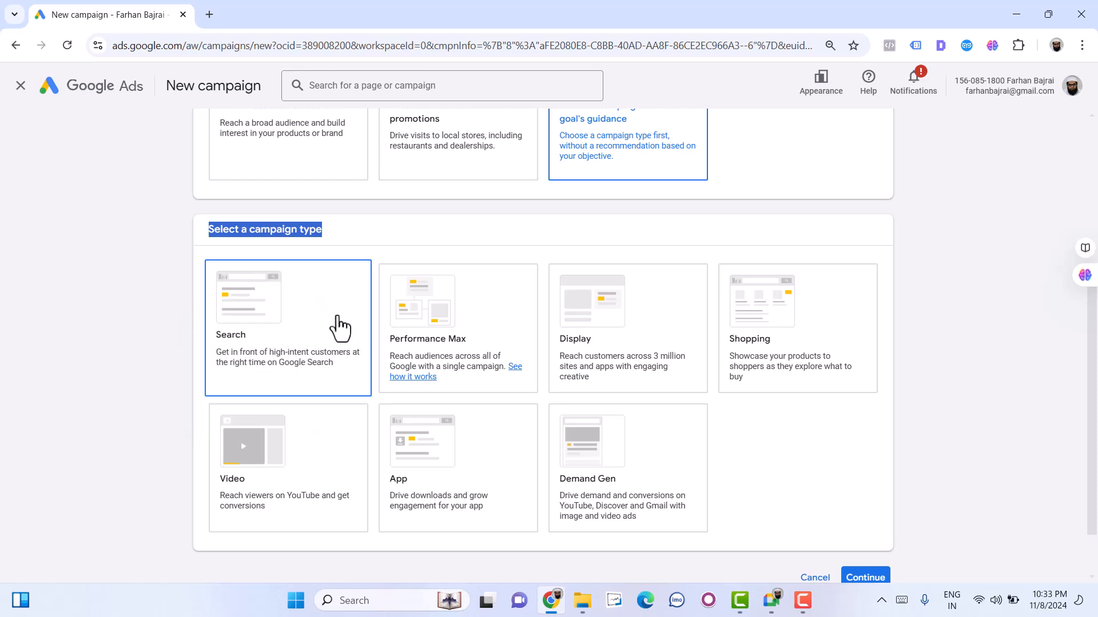
{"action": "left_click", "coordinate": [339, 328]}
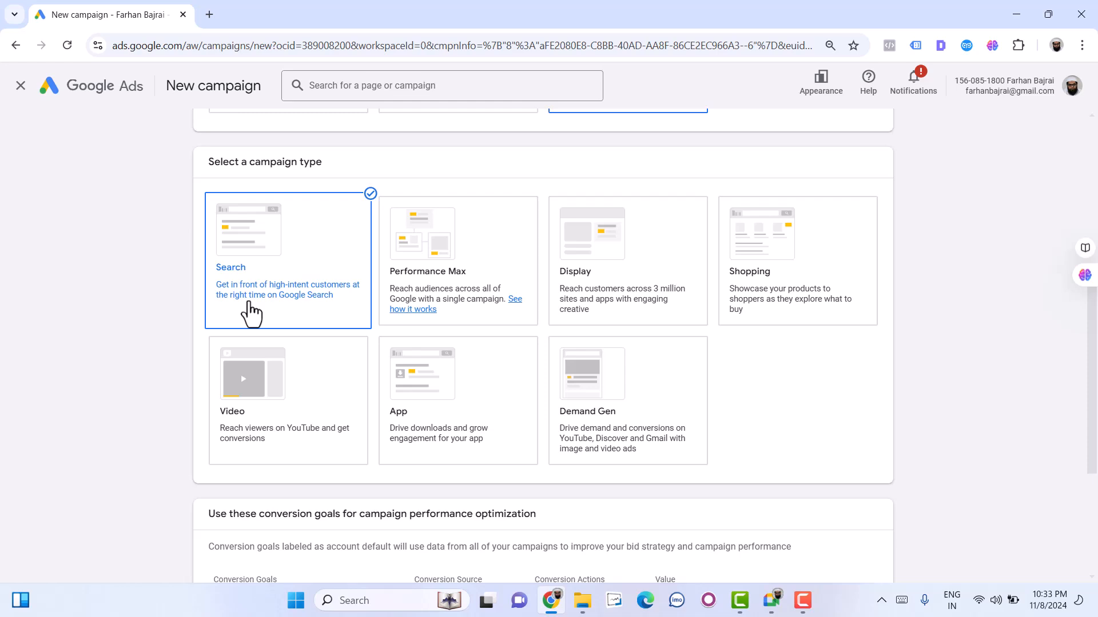
- Check which additional conversion goals can be added to the campaign
{"action": "scroll", "coordinate": [324, 252], "scroll_direction": "down", "scroll_amount": 3}
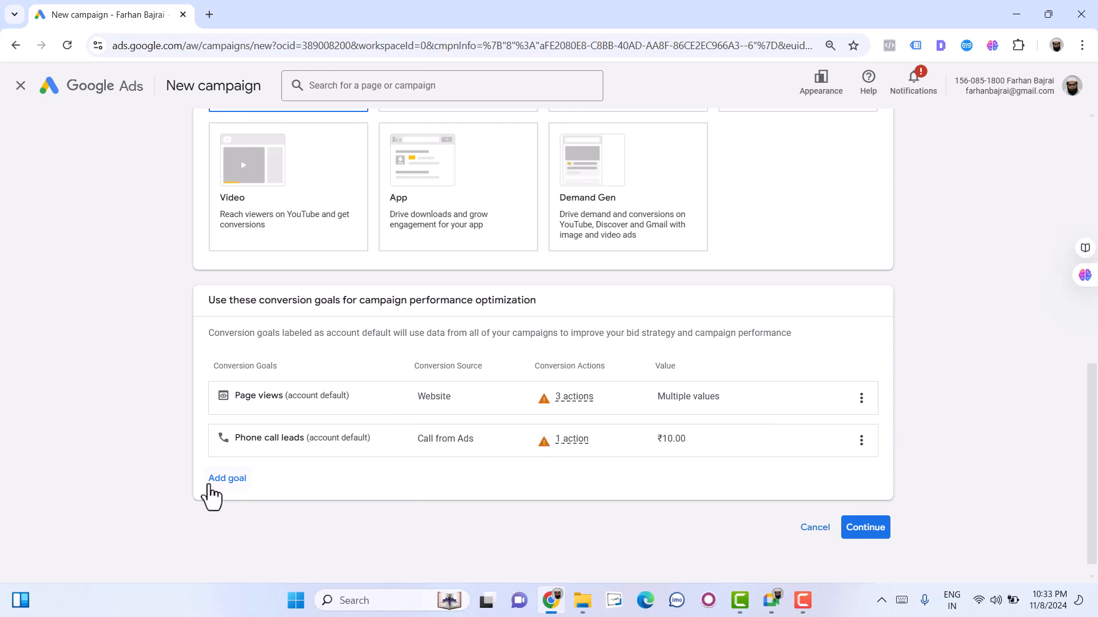
{"action": "left_click", "coordinate": [223, 479]}
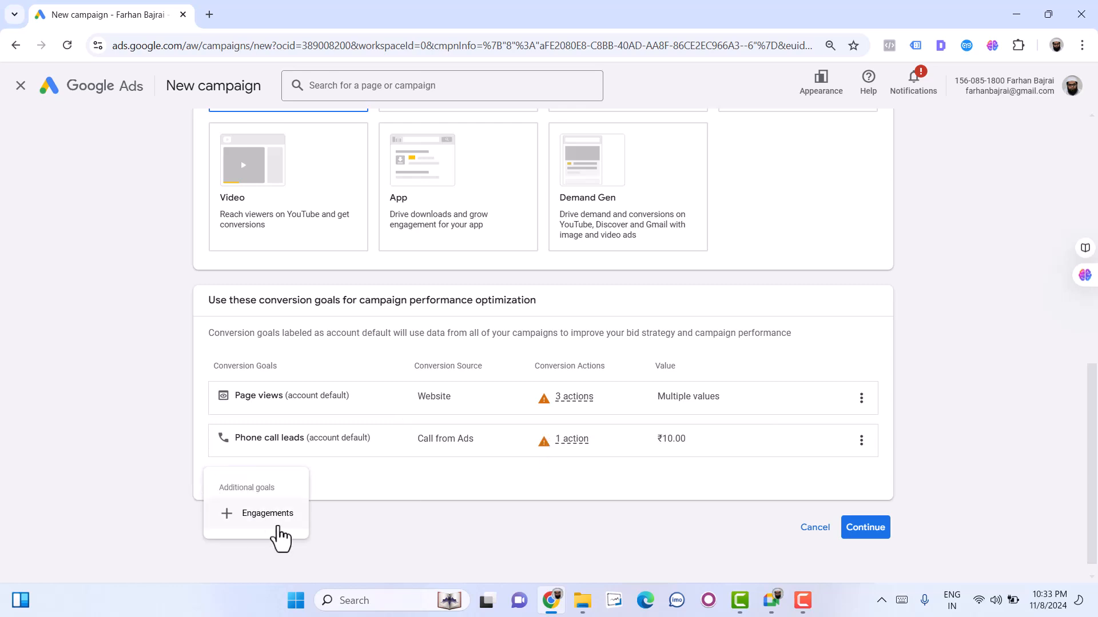
{"action": "left_click", "coordinate": [480, 489]}
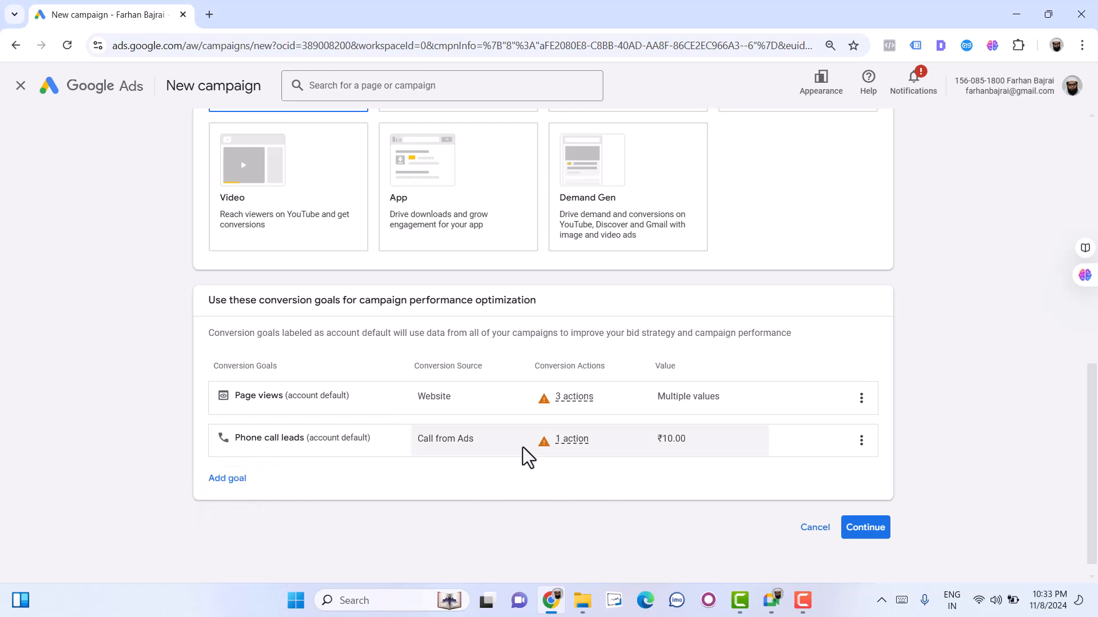
{"action": "left_click", "coordinate": [206, 481]}
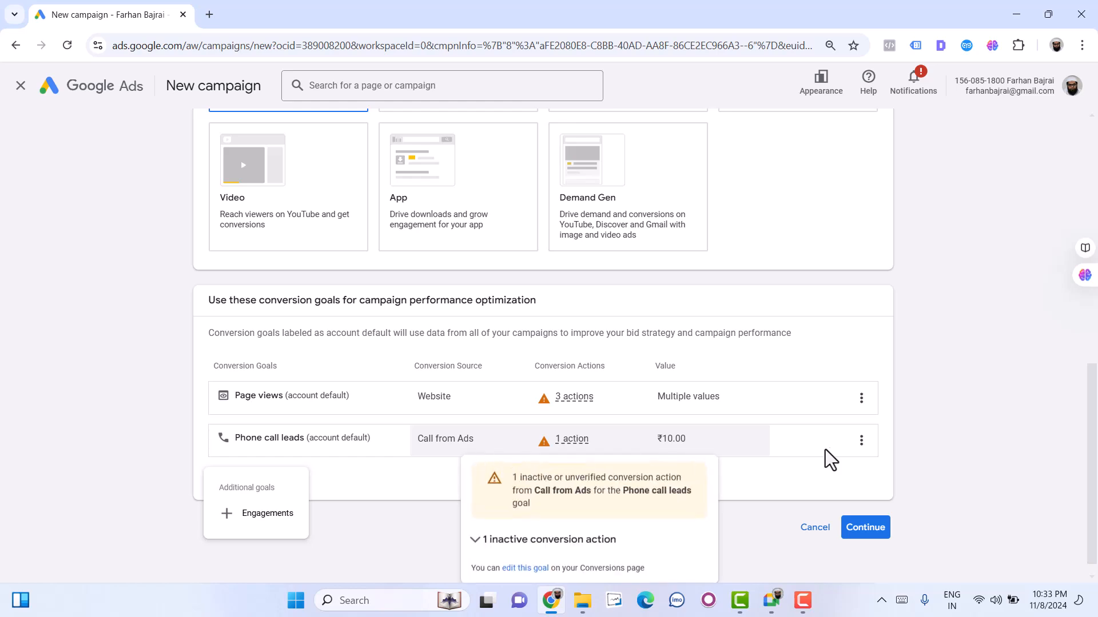
- Remove the Page views conversion goal from the campaign
{"action": "left_click", "coordinate": [862, 402]}
{"action": "left_click", "coordinate": [867, 403]}
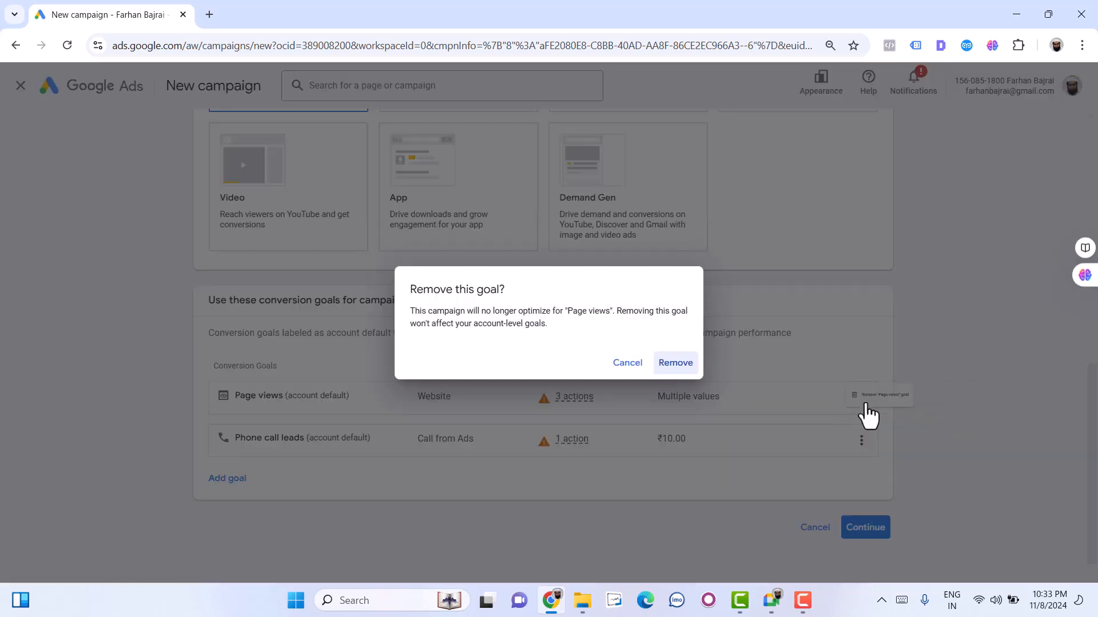
{"action": "left_click", "coordinate": [689, 371]}
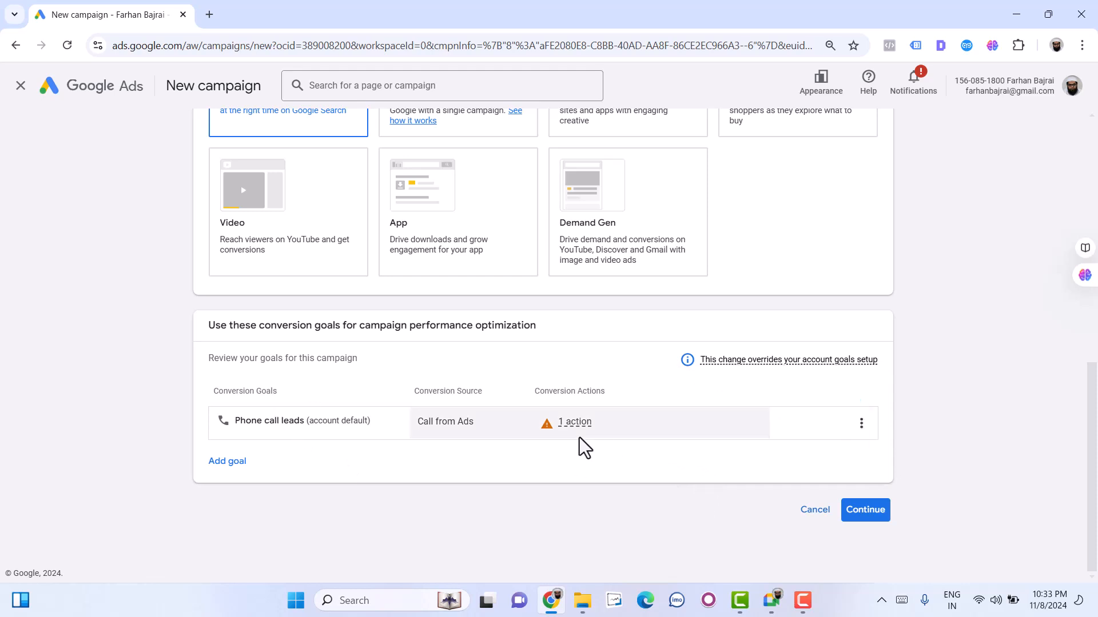
- Check the conversion action of the Phone call leads goal, continue, and select Phone calls as the campaign's desired result
{"action": "mouse_move", "coordinate": [576, 424]}
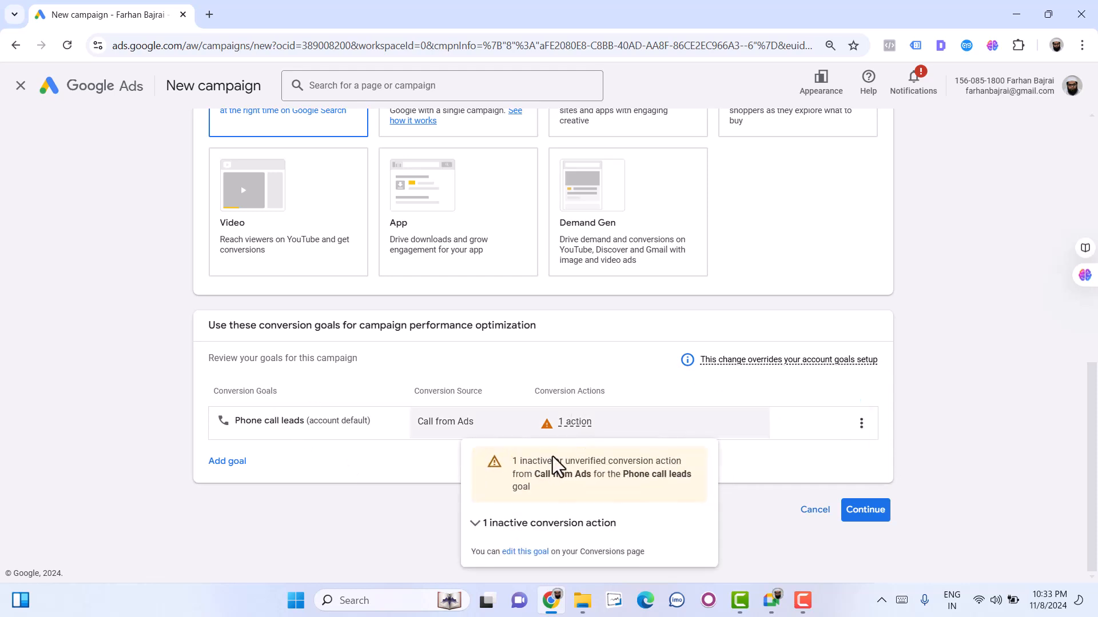
{"action": "left_click", "coordinate": [866, 510]}
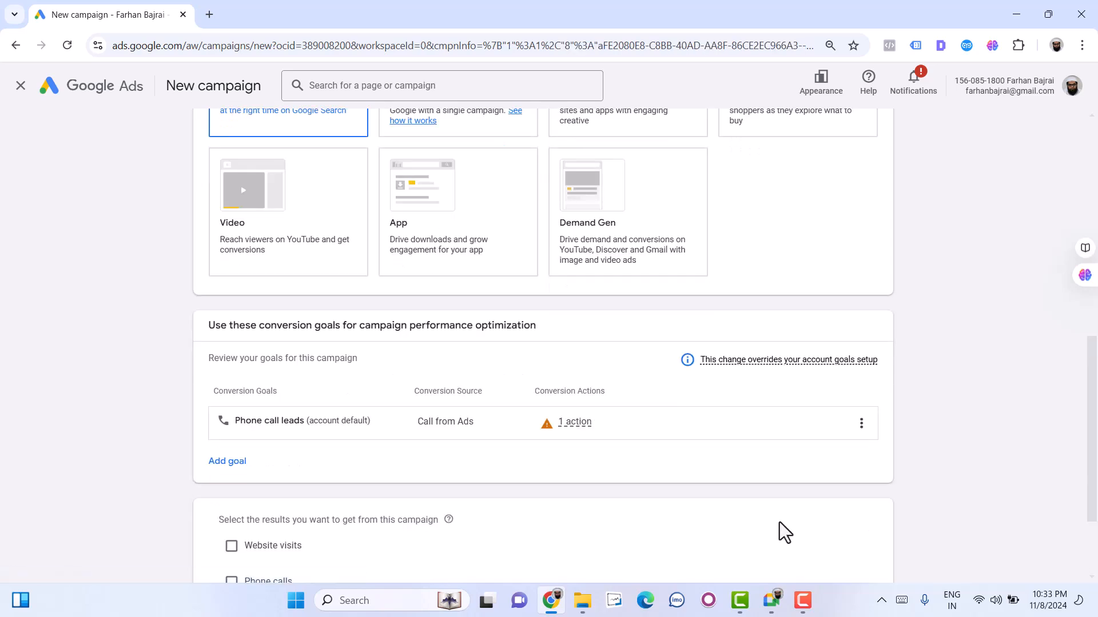
{"action": "scroll", "coordinate": [674, 488], "scroll_direction": "down", "scroll_amount": 3}
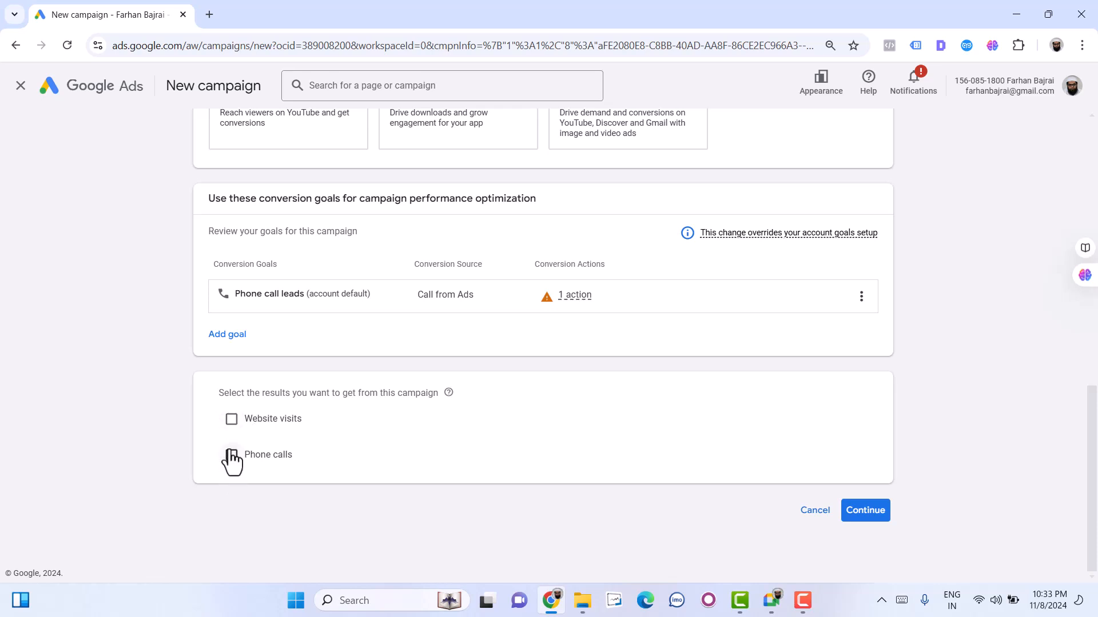
{"action": "left_click", "coordinate": [231, 456]}
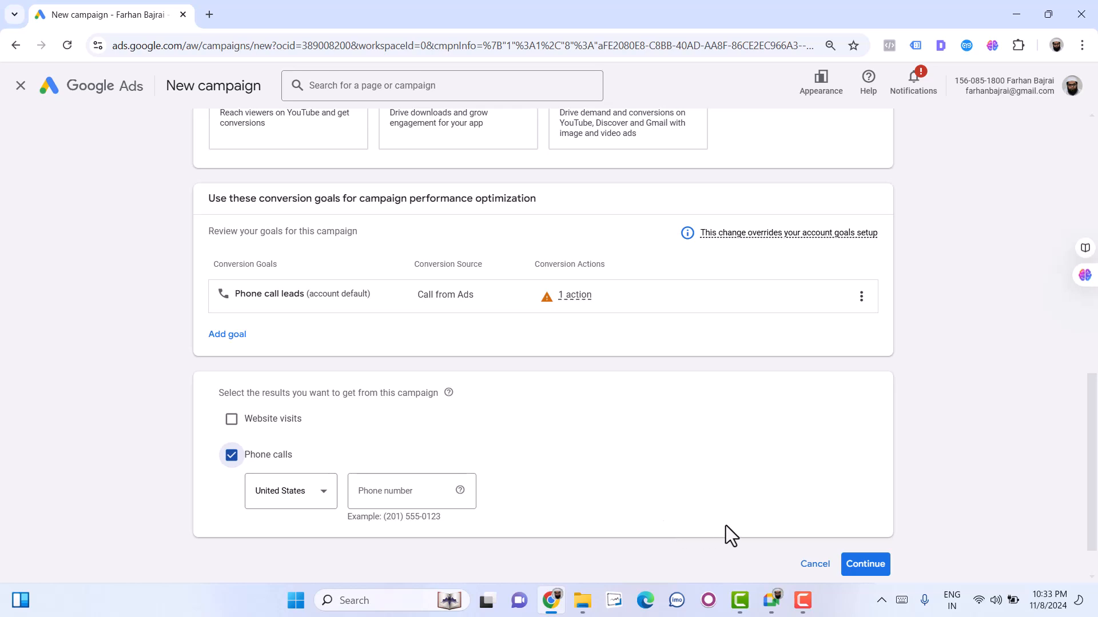
- Set the country of the campaign's phone number to Japan
{"action": "left_click", "coordinate": [276, 505]}
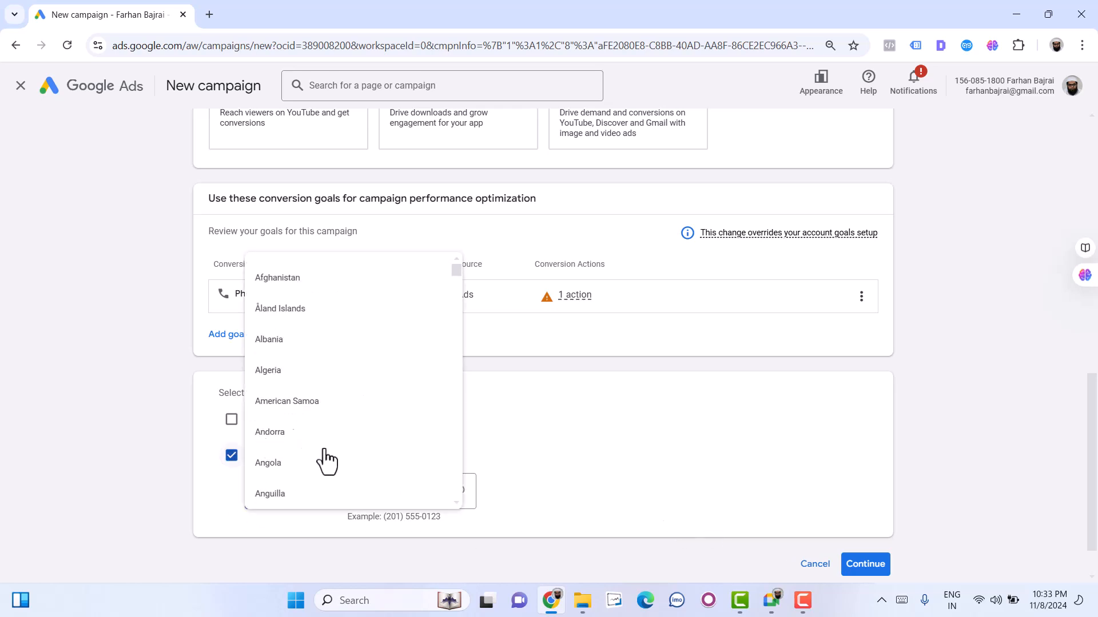
{"action": "scroll", "coordinate": [284, 380], "scroll_direction": "down", "scroll_amount": 5}
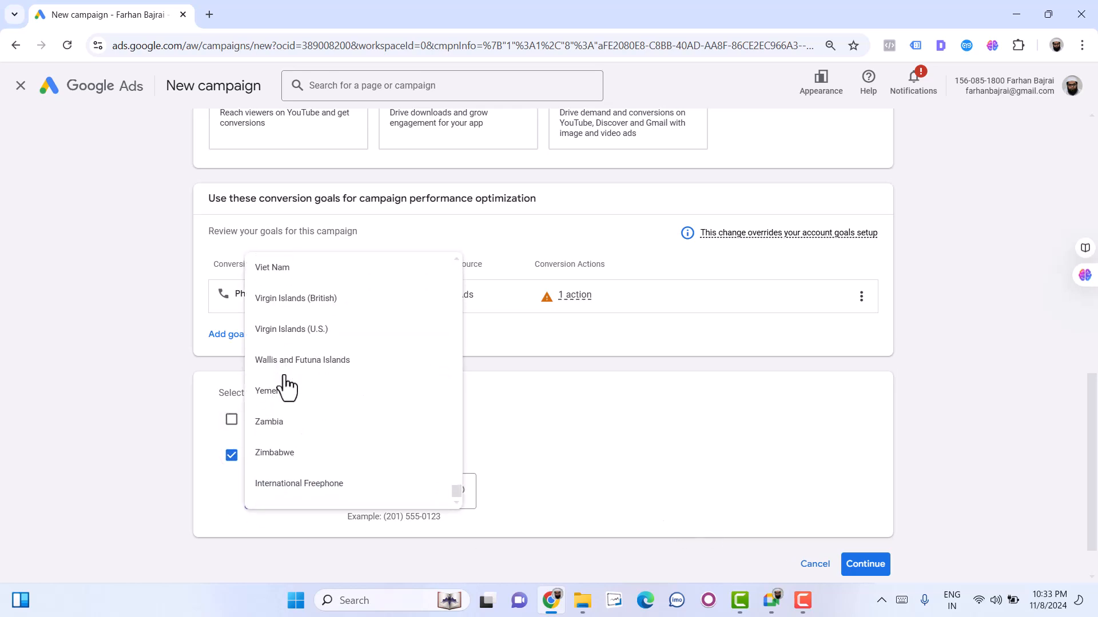
{"action": "scroll", "coordinate": [275, 434], "scroll_direction": "up", "scroll_amount": 5}
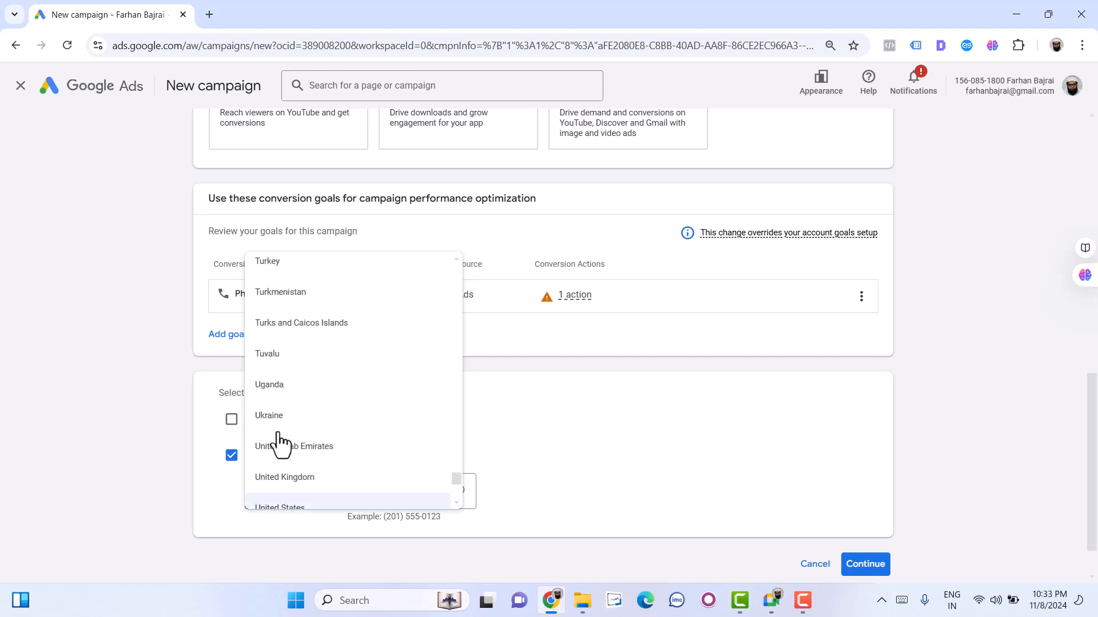
{"action": "left_click", "coordinate": [275, 514]}
{"action": "left_click", "coordinate": [276, 503]}
{"action": "scroll", "coordinate": [276, 503], "scroll_direction": "down", "scroll_amount": 3}
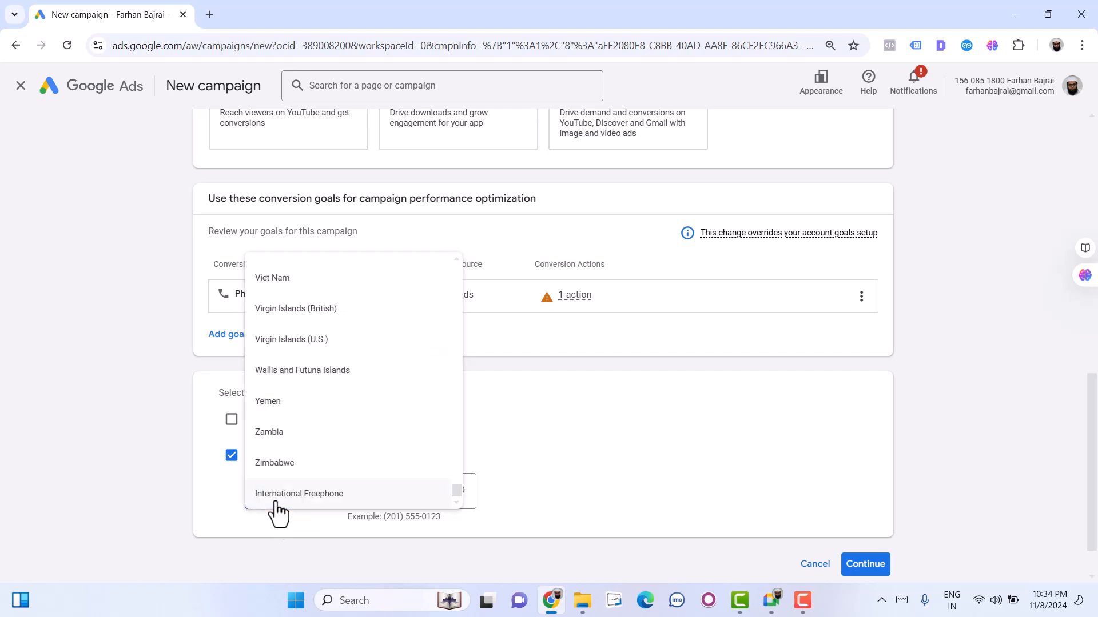
{"action": "scroll", "coordinate": [275, 504], "scroll_direction": "up", "scroll_amount": 20}
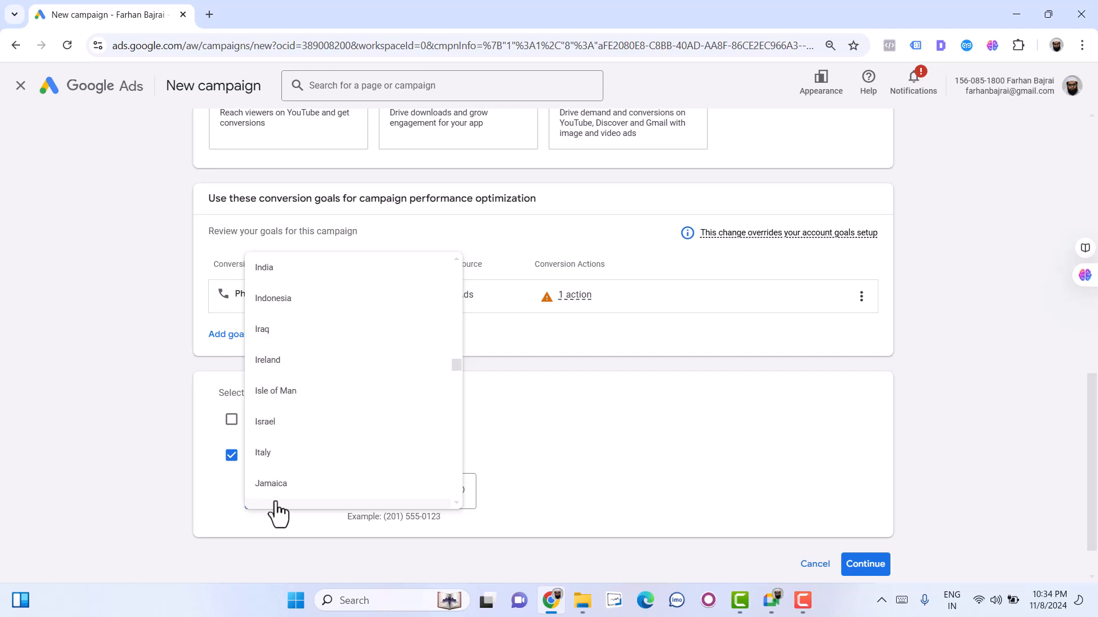
{"action": "left_click", "coordinate": [275, 506]}
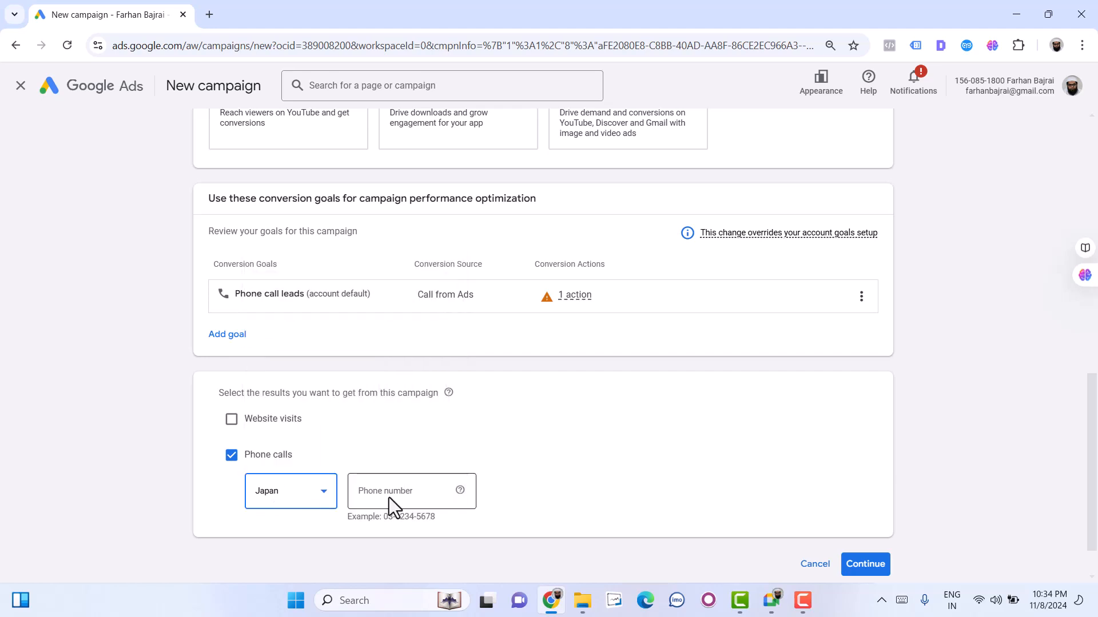
- Enter the business phone number for the phone calls result and continue
{"action": "left_click", "coordinate": [389, 499]}
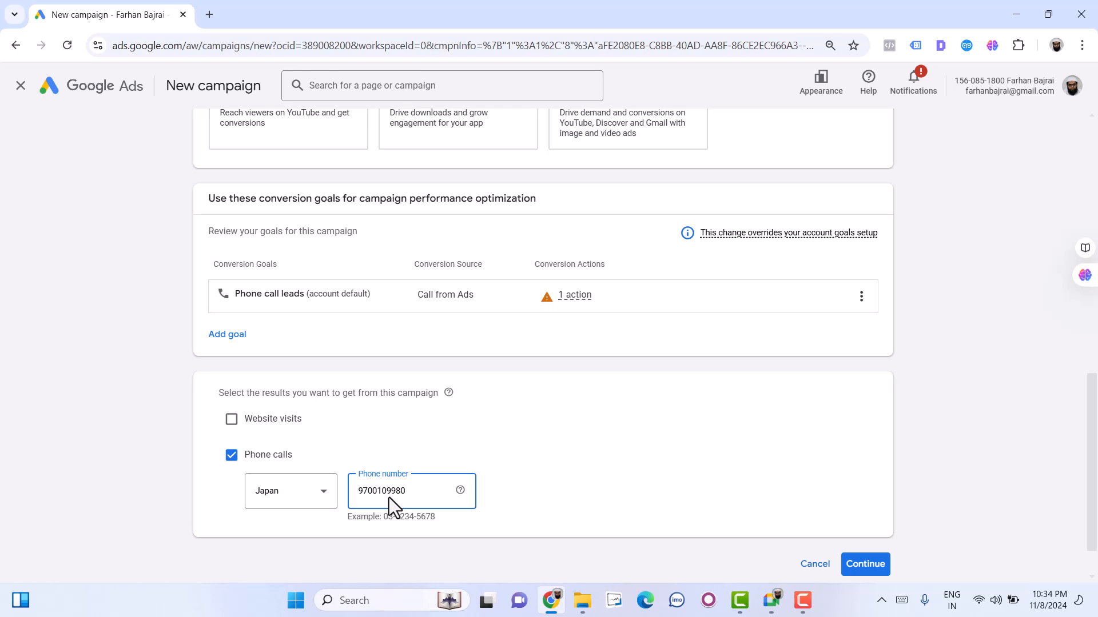
{"action": "left_click", "coordinate": [866, 565]}
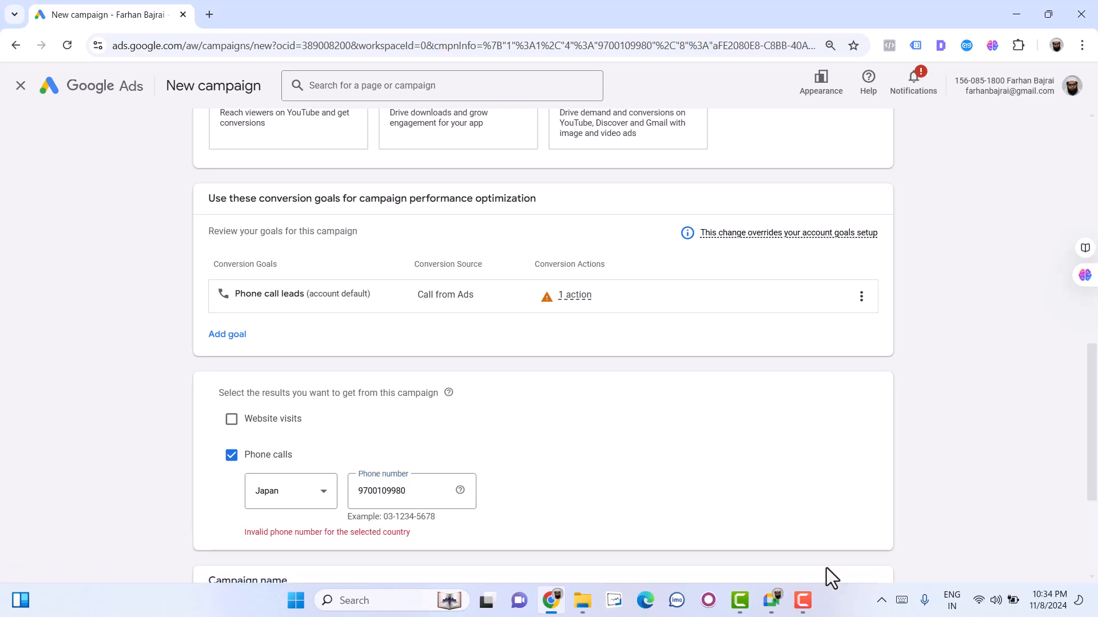
- Change the country of the campaign's phone number to India
{"action": "left_click", "coordinate": [272, 504]}
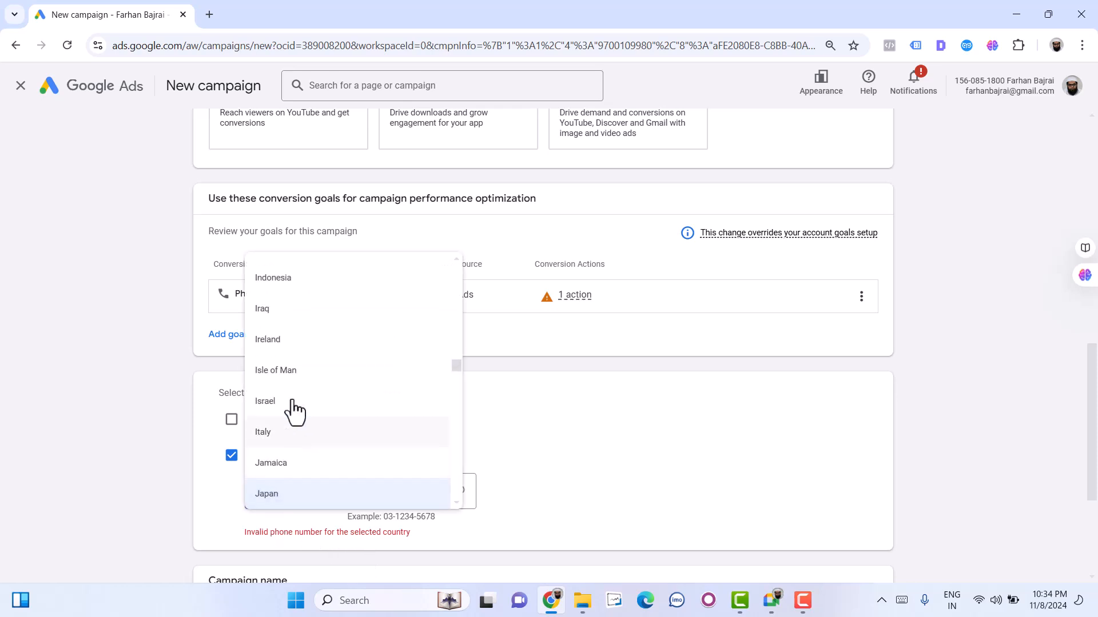
{"action": "scroll", "coordinate": [277, 311], "scroll_direction": "up", "scroll_amount": 1}
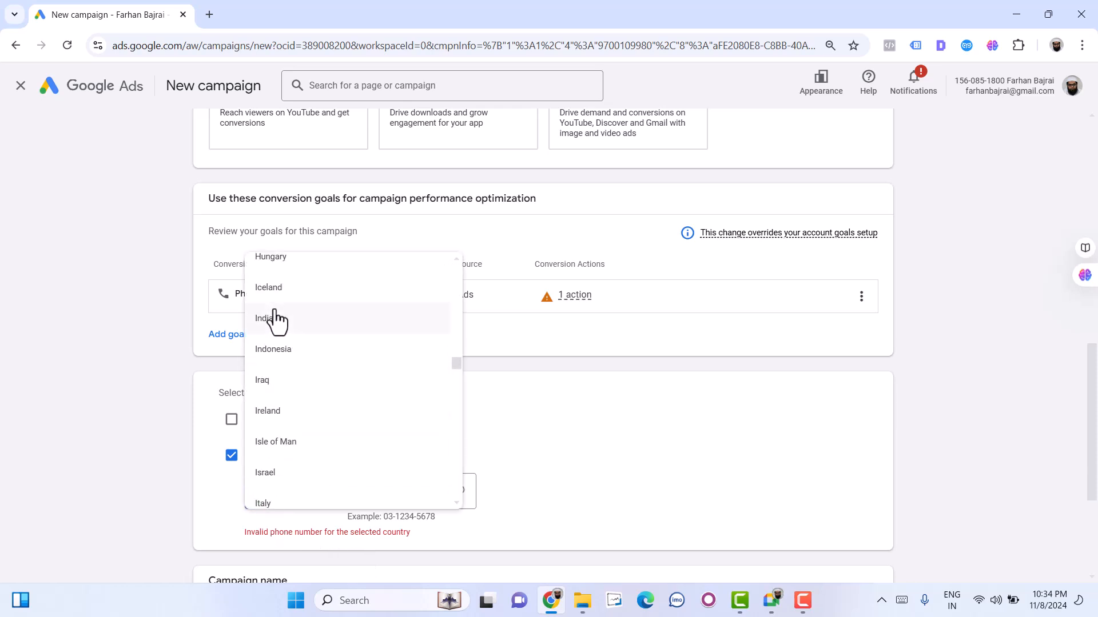
{"action": "left_click", "coordinate": [275, 321]}
{"action": "left_click", "coordinate": [393, 503]}
- Name the campaign "Search Ads batch 6" and continue to the bidding settings
{"action": "scroll", "coordinate": [489, 502], "scroll_direction": "down", "scroll_amount": 4}
{"action": "left_click", "coordinate": [239, 429]}
{"action": "triple_click", "coordinate": [239, 429]}
{"action": "type", "text": "Search Ads bat"}
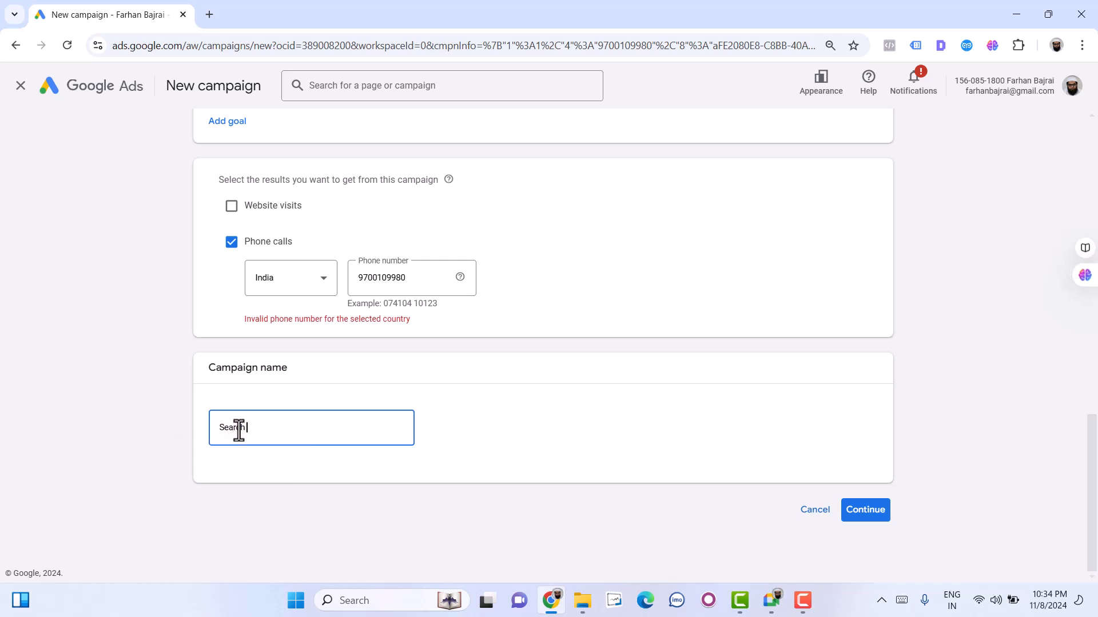
{"action": "type", "text": "ch 6"}
{"action": "left_click", "coordinate": [865, 514]}
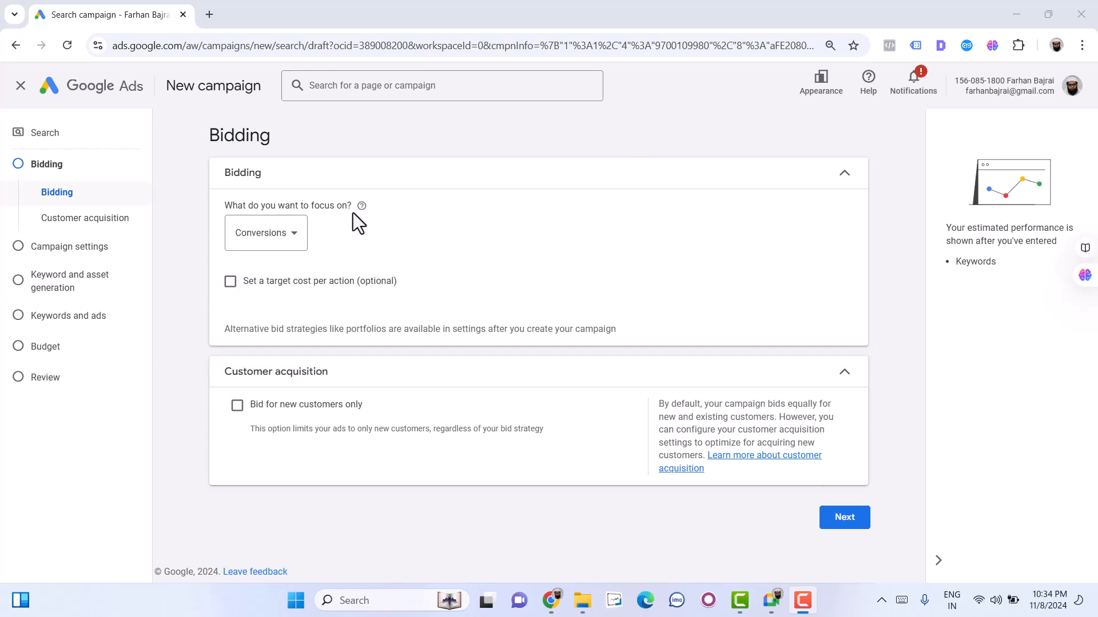
- Check the bidding focus options, keep Conversions, and continue to the campaign settings
{"action": "left_click", "coordinate": [286, 247]}
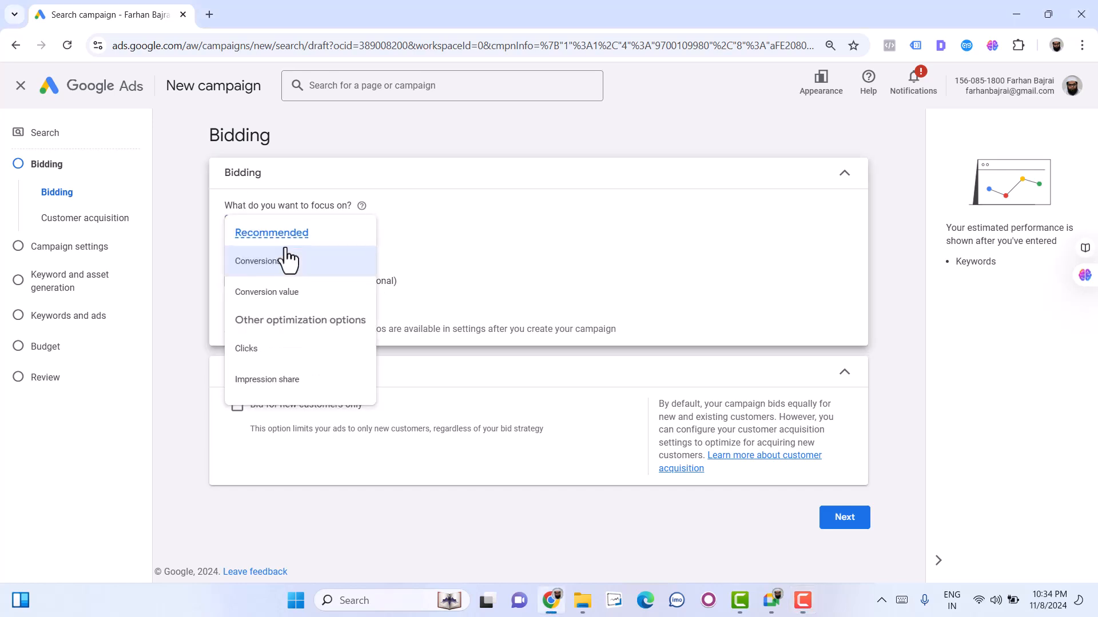
{"action": "left_click", "coordinate": [482, 235]}
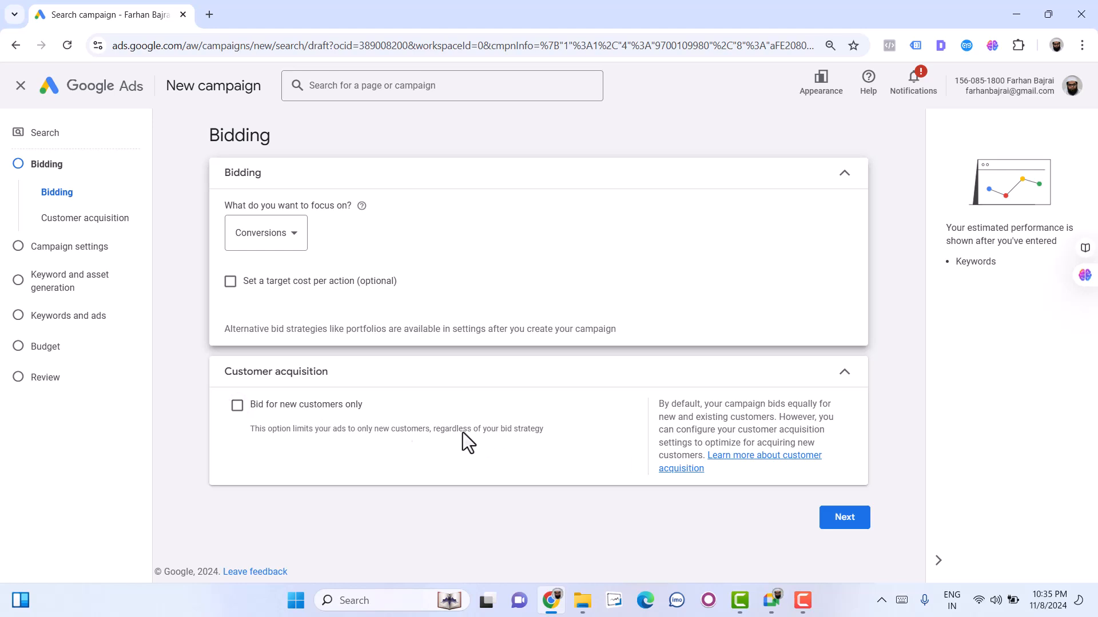
{"action": "left_click", "coordinate": [836, 517]}
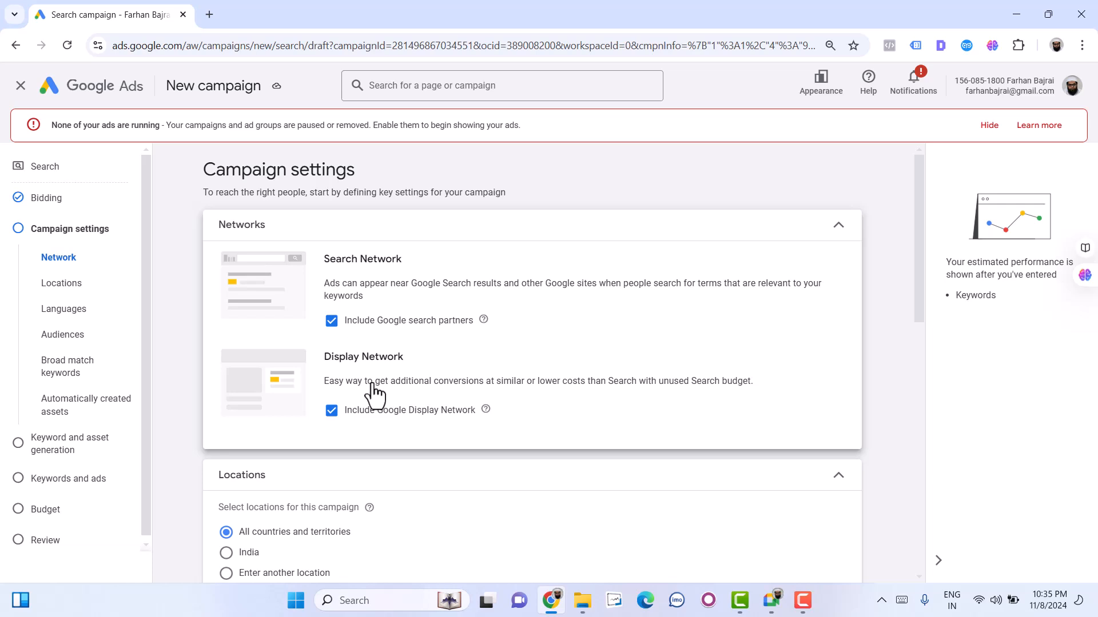
- Highlight the Search Network heading and open darulifta-deoband.com in a new browser tab
{"action": "triple_click", "coordinate": [382, 259]}
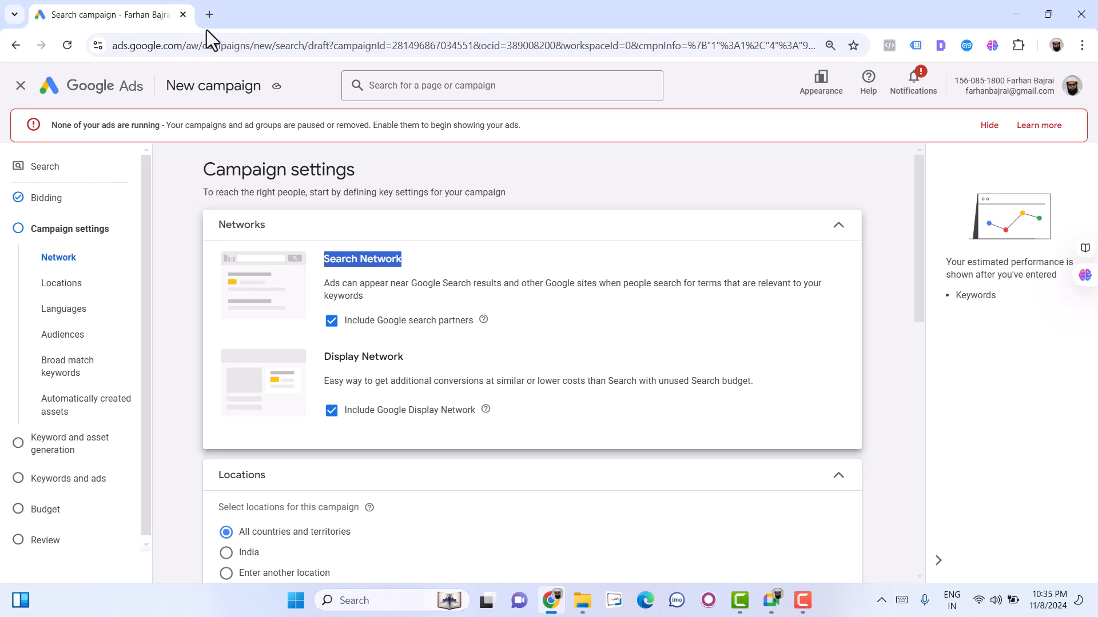
{"action": "left_click", "coordinate": [214, 17]}
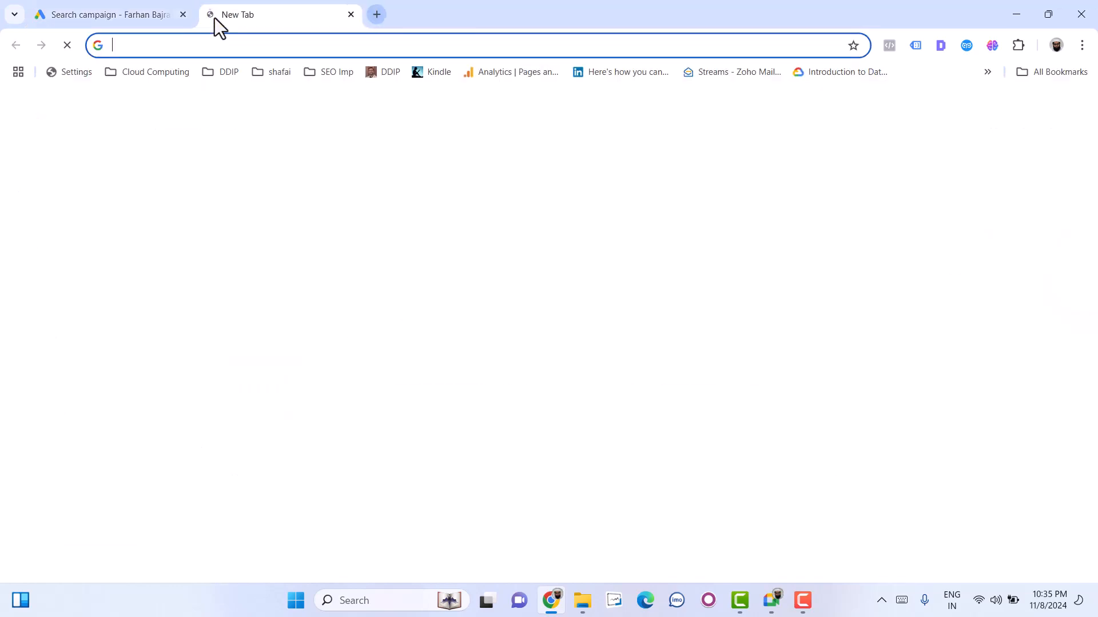
{"action": "type", "text": "da"}
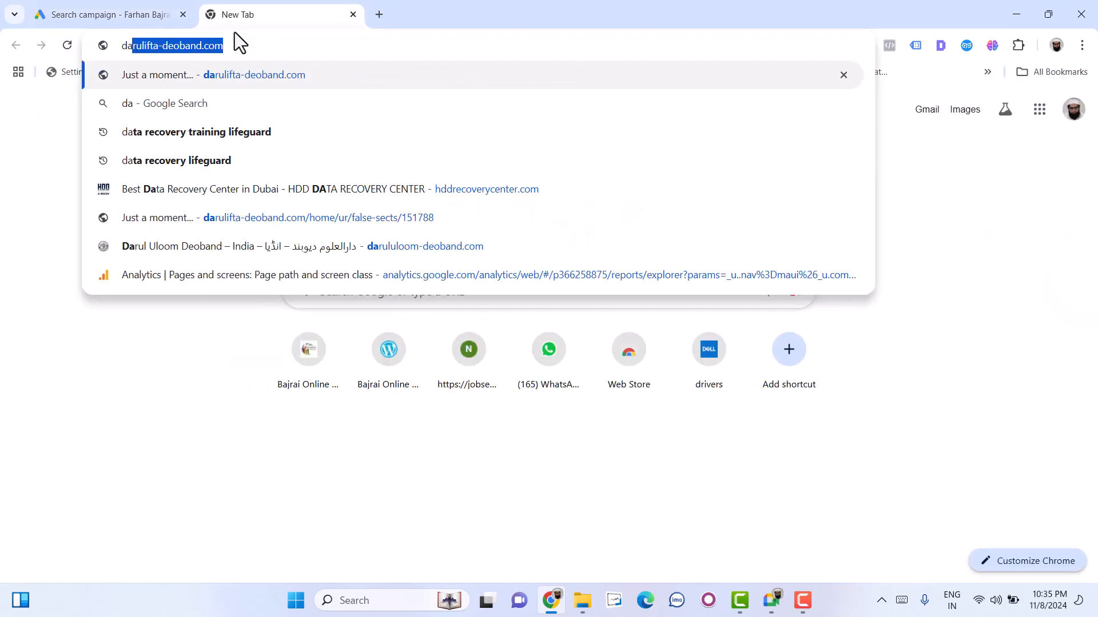
{"action": "type", "text": "rul"}
{"action": "key", "text": "Return"}
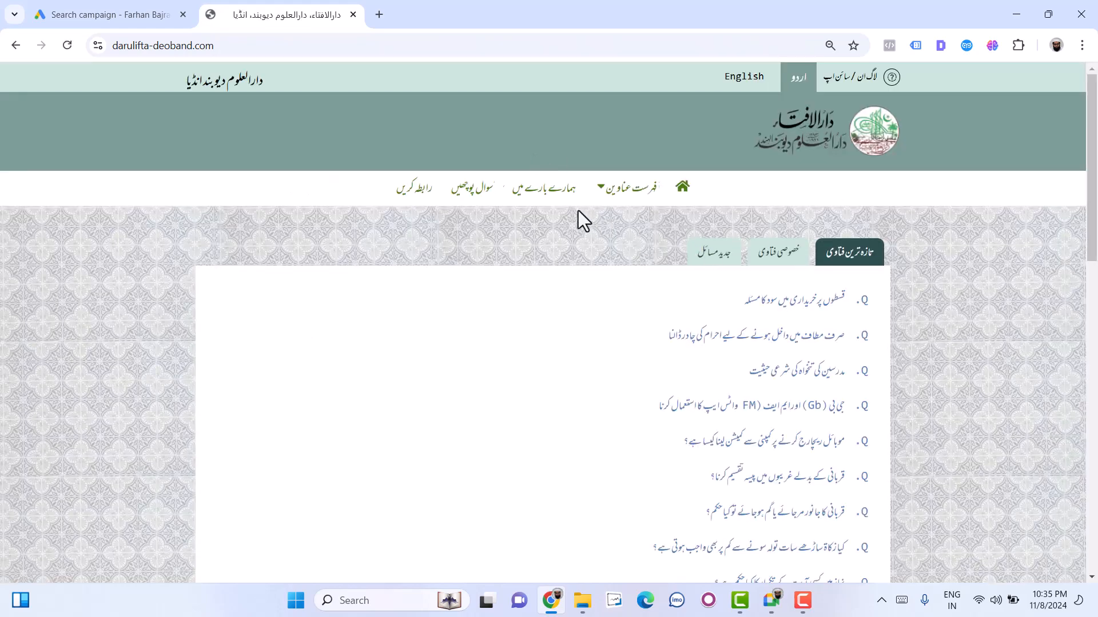
- Search the darulifta-deoband.com site for "laptop online"
{"action": "left_click", "coordinate": [228, 131]}
{"action": "type", "text": "lap"}
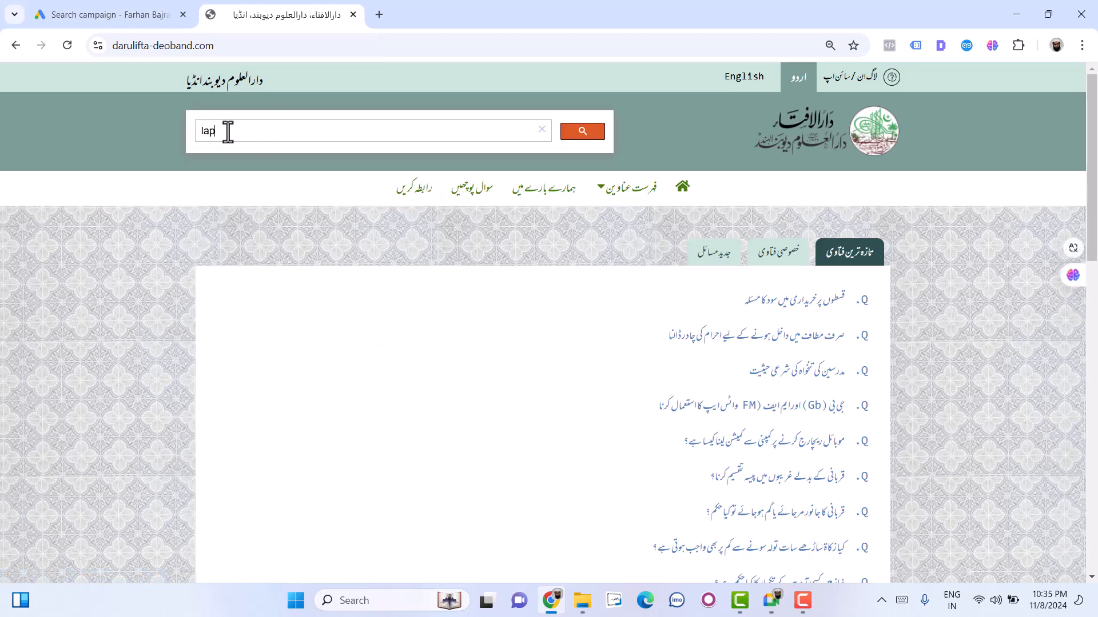
{"action": "type", "text": "top online"}
{"action": "key", "text": "Return"}
{"action": "left_click", "coordinate": [589, 137]}
- Look through the site's results for "laptop online" and open the same search on Google
{"action": "scroll", "coordinate": [495, 439], "scroll_direction": "down", "scroll_amount": 1}
{"action": "scroll", "coordinate": [495, 439], "scroll_direction": "down", "scroll_amount": 2}
{"action": "scroll", "coordinate": [400, 266], "scroll_direction": "up", "scroll_amount": 1}
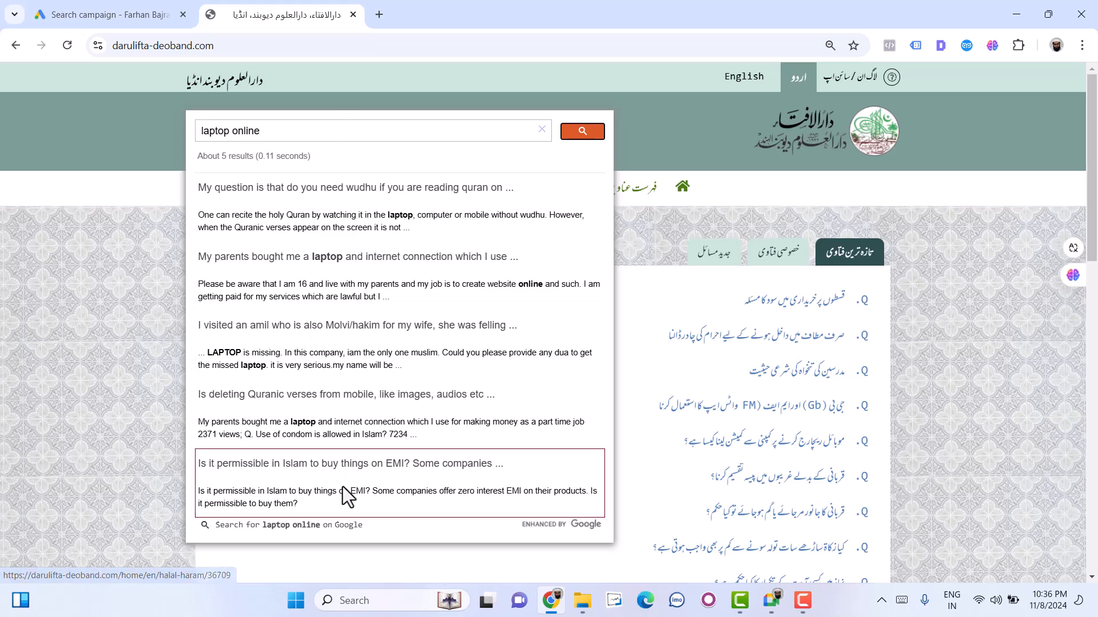
{"action": "scroll", "coordinate": [343, 495], "scroll_direction": "down", "scroll_amount": 1}
{"action": "left_click", "coordinate": [308, 457]}
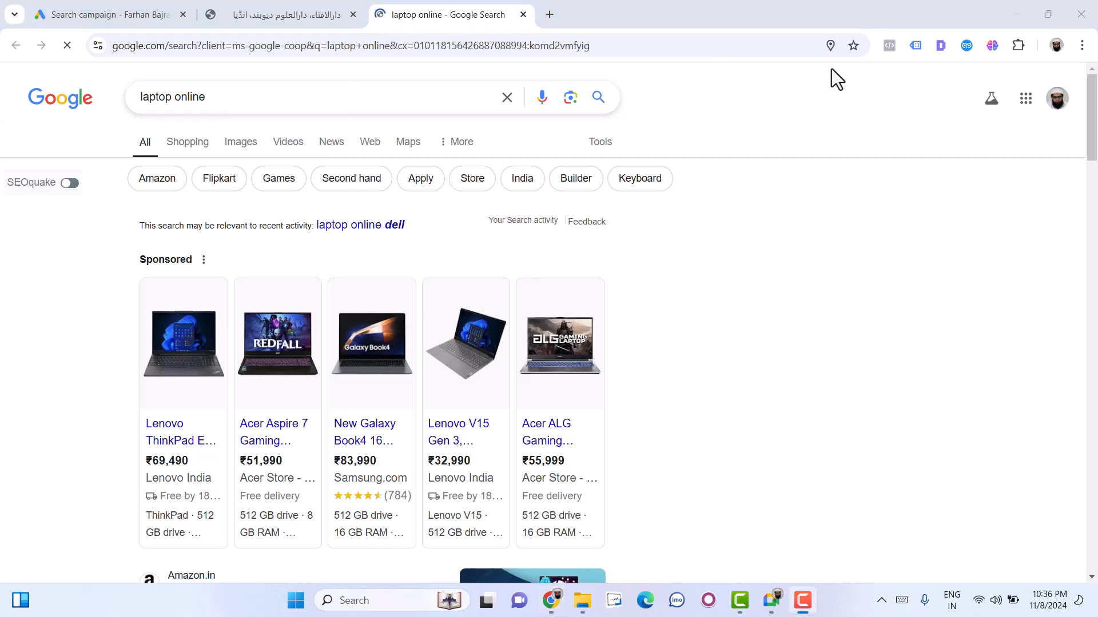
- Open w3schools.com in place of the Google results and search the site for "laptop"
{"action": "left_click", "coordinate": [543, 46]}
{"action": "type", "text": "w3s"}
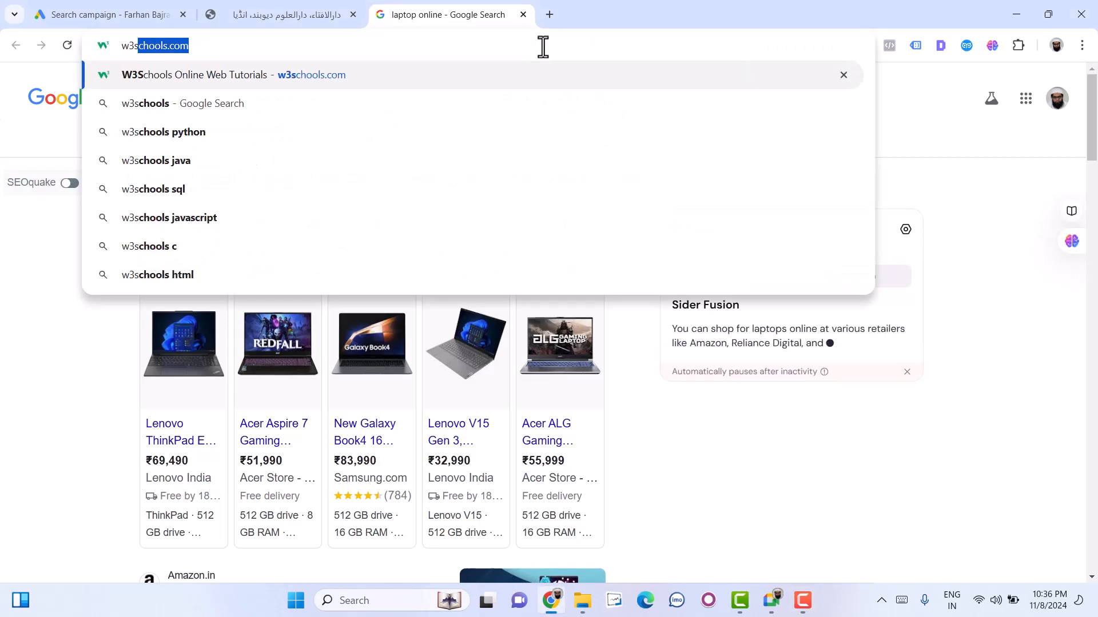
{"action": "key", "text": "Return"}
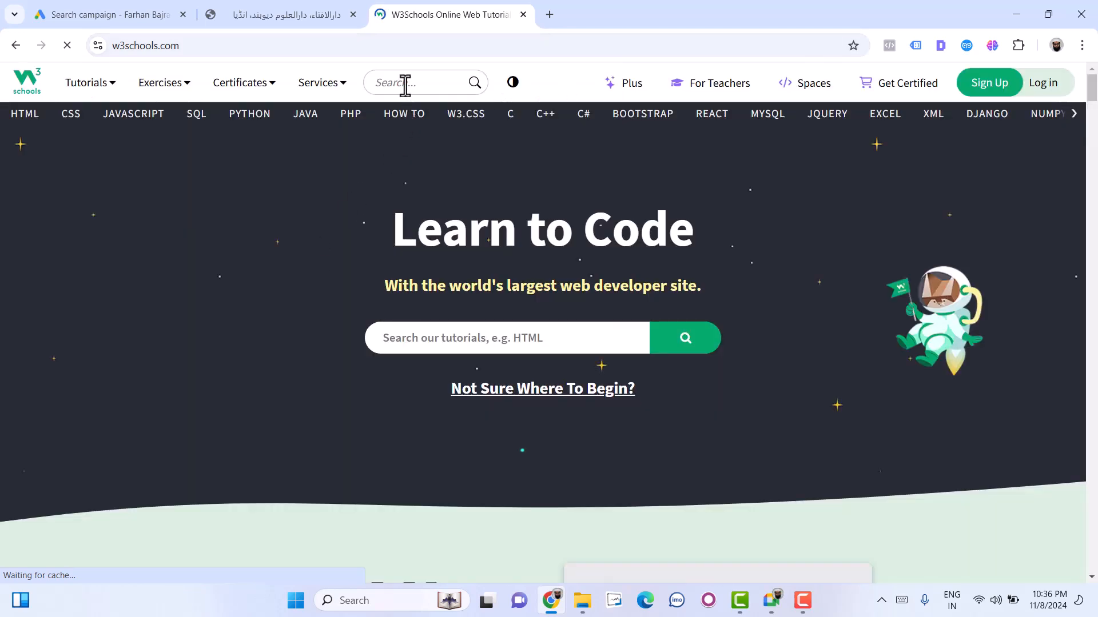
{"action": "left_click", "coordinate": [405, 87]}
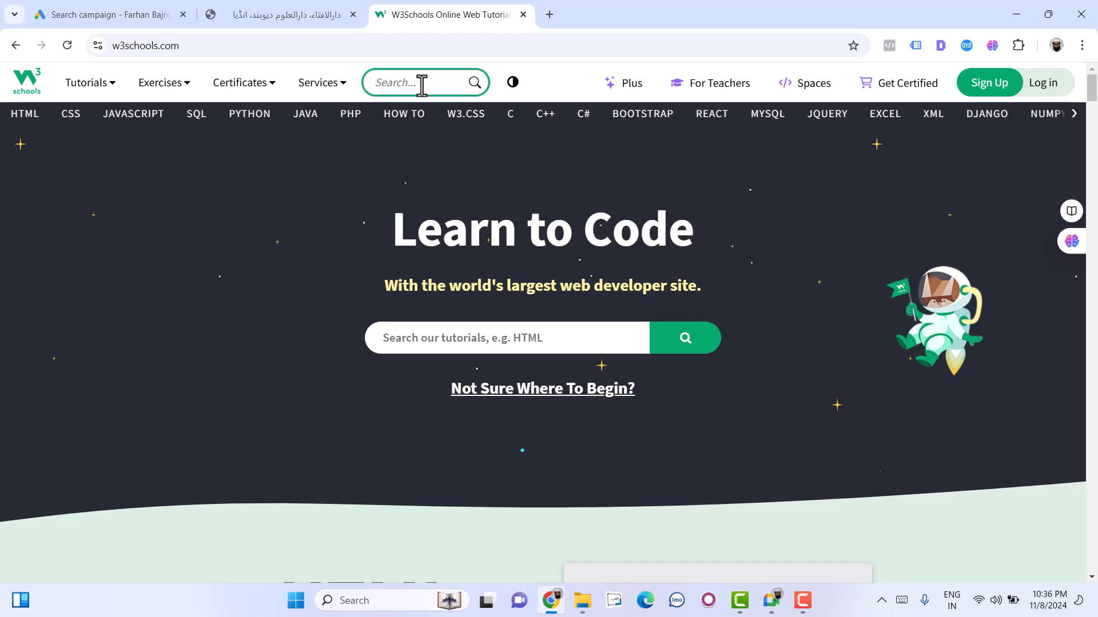
{"action": "type", "text": "laptop"}
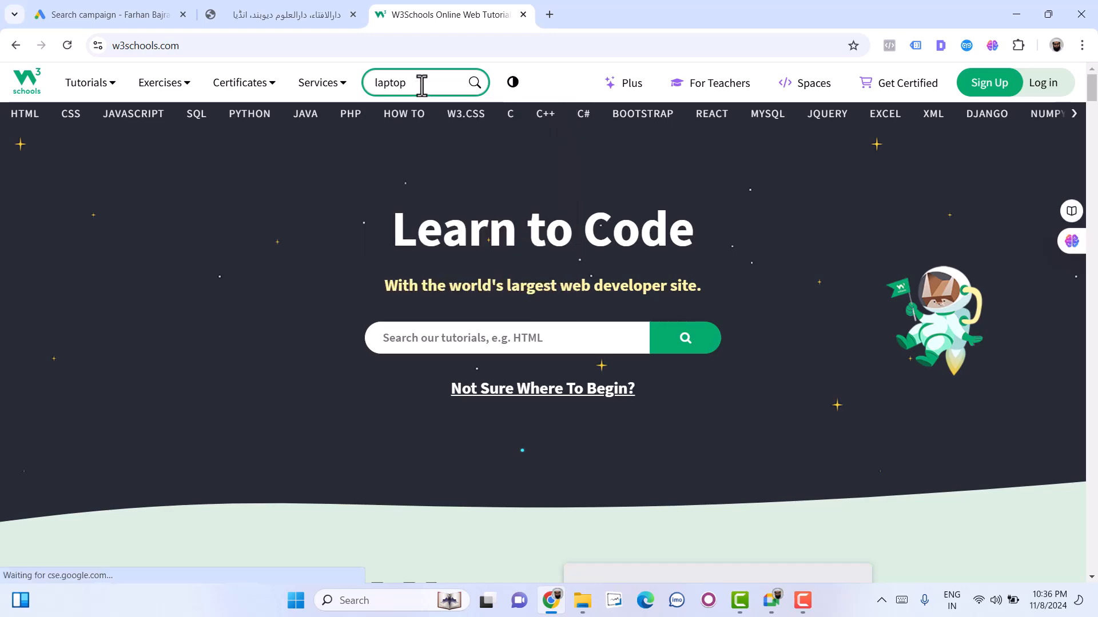
{"action": "key", "text": "Return"}
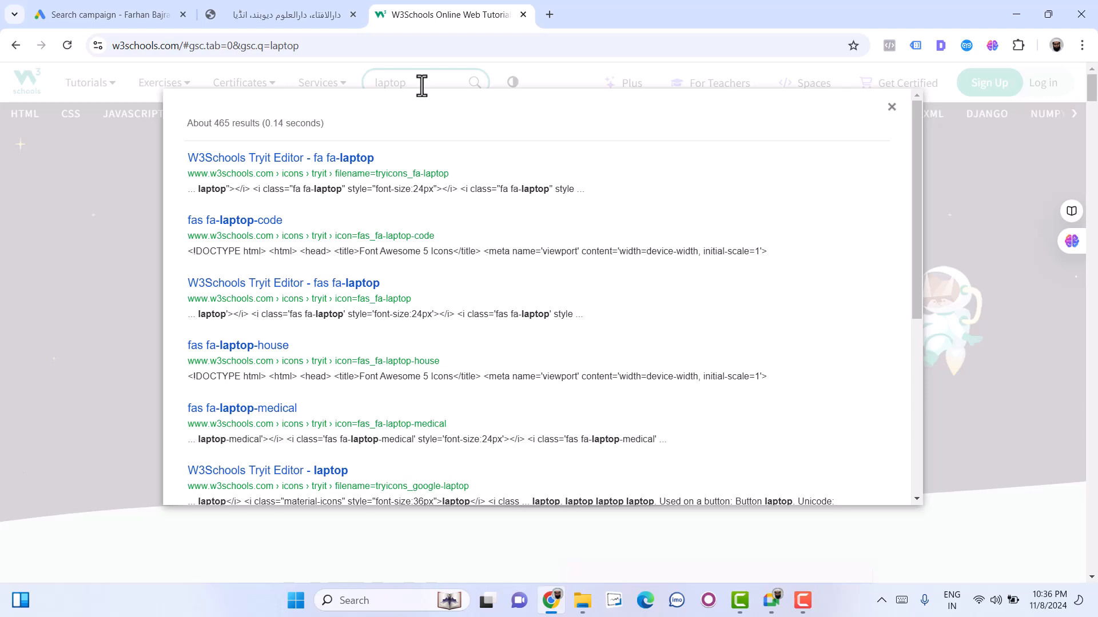
- Look through the W3Schools search results for "laptop" and close them
{"action": "scroll", "coordinate": [595, 252], "scroll_direction": "down", "scroll_amount": 1}
{"action": "scroll", "coordinate": [596, 252], "scroll_direction": "up", "scroll_amount": 1}
{"action": "scroll", "coordinate": [333, 205], "scroll_direction": "down", "scroll_amount": 3}
{"action": "scroll", "coordinate": [334, 206], "scroll_direction": "up", "scroll_amount": 3}
{"action": "left_click", "coordinate": [893, 108]}
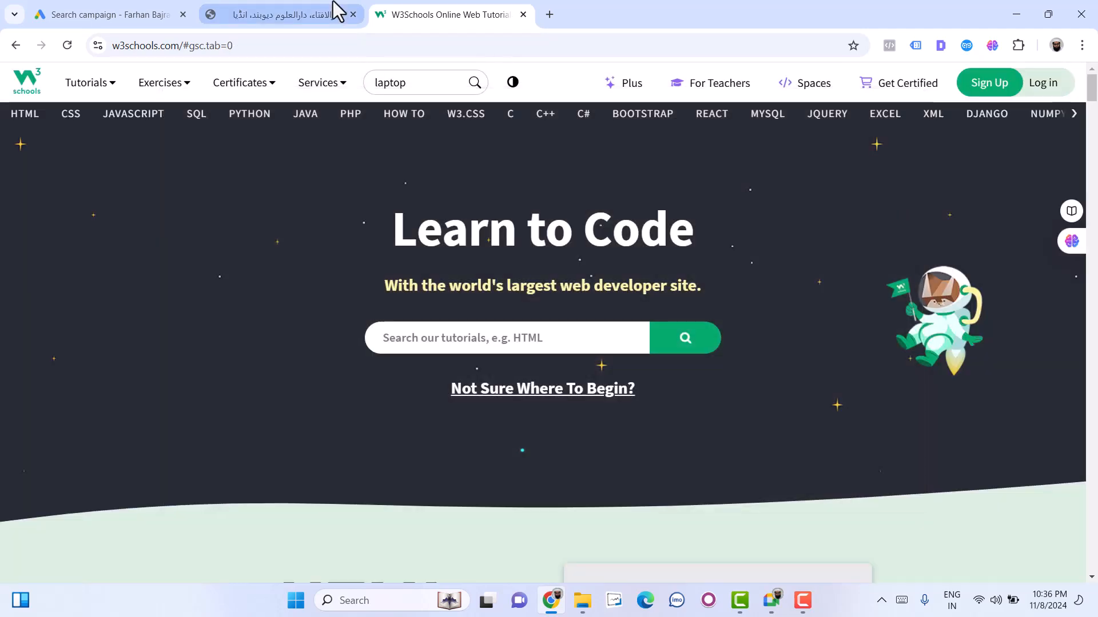
- Return to the Google Ads campaign settings and exclude the Google Display Network from the campaign
{"action": "left_click", "coordinate": [333, 11]}
{"action": "left_click", "coordinate": [86, 11]}
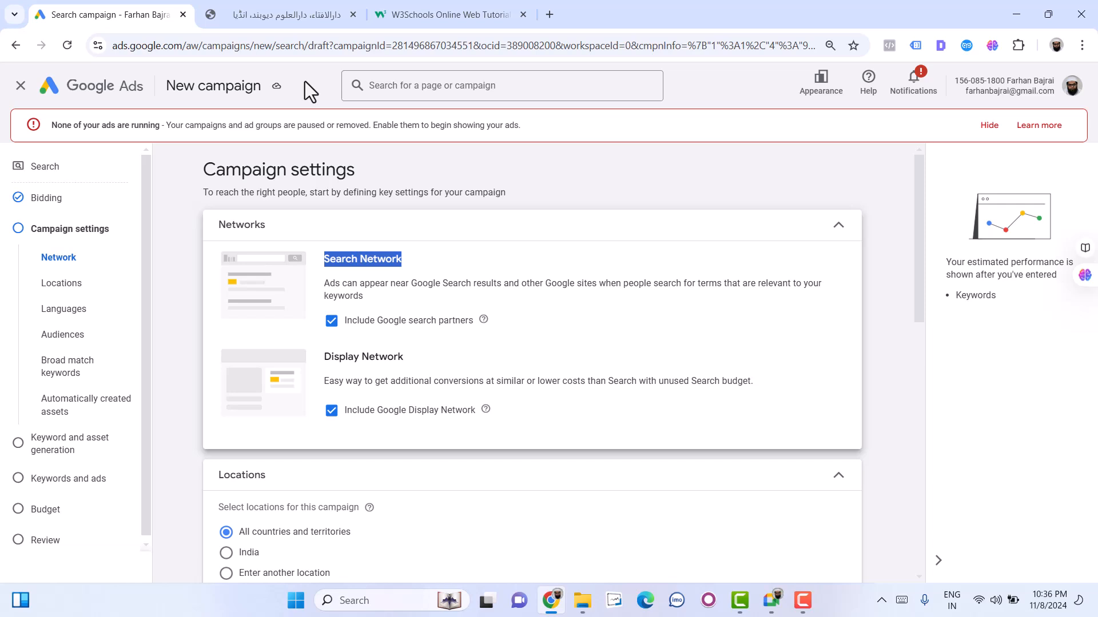
{"action": "key", "text": "F9"}
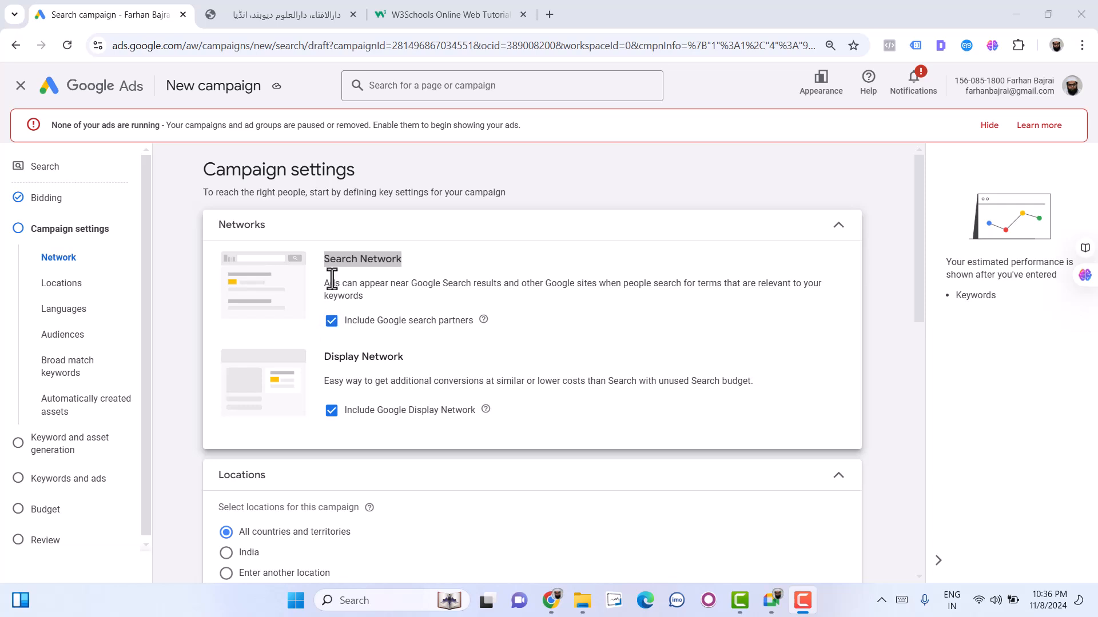
{"action": "left_click", "coordinate": [331, 411]}
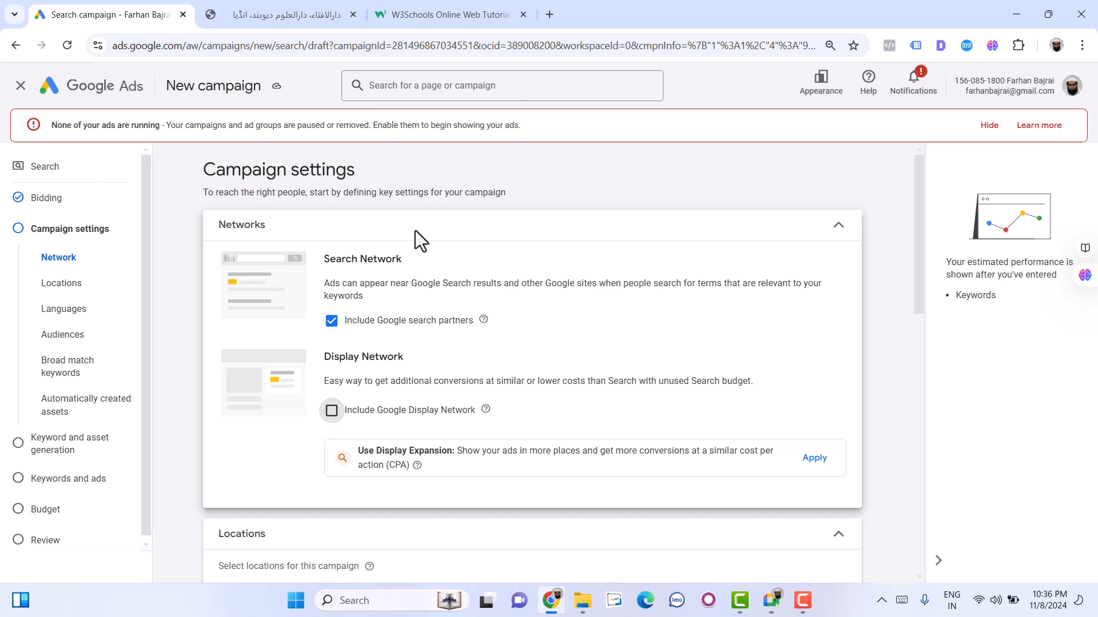
- Search Google for "best laptop online" in a new tab and examine the results page
{"action": "left_click", "coordinate": [558, 19]}
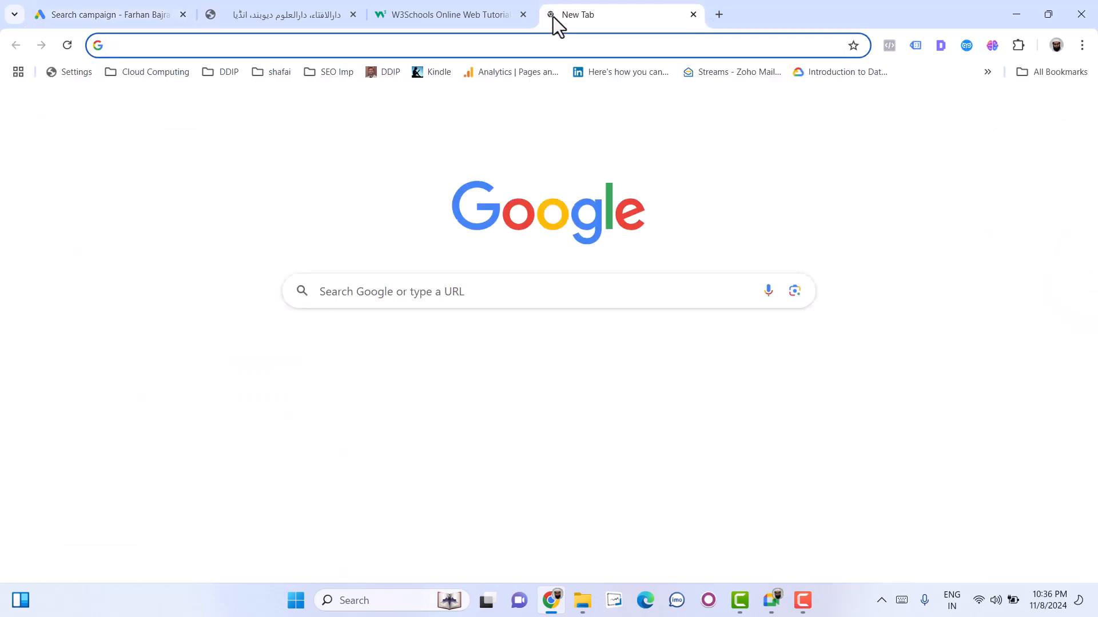
{"action": "type", "text": "best lap"}
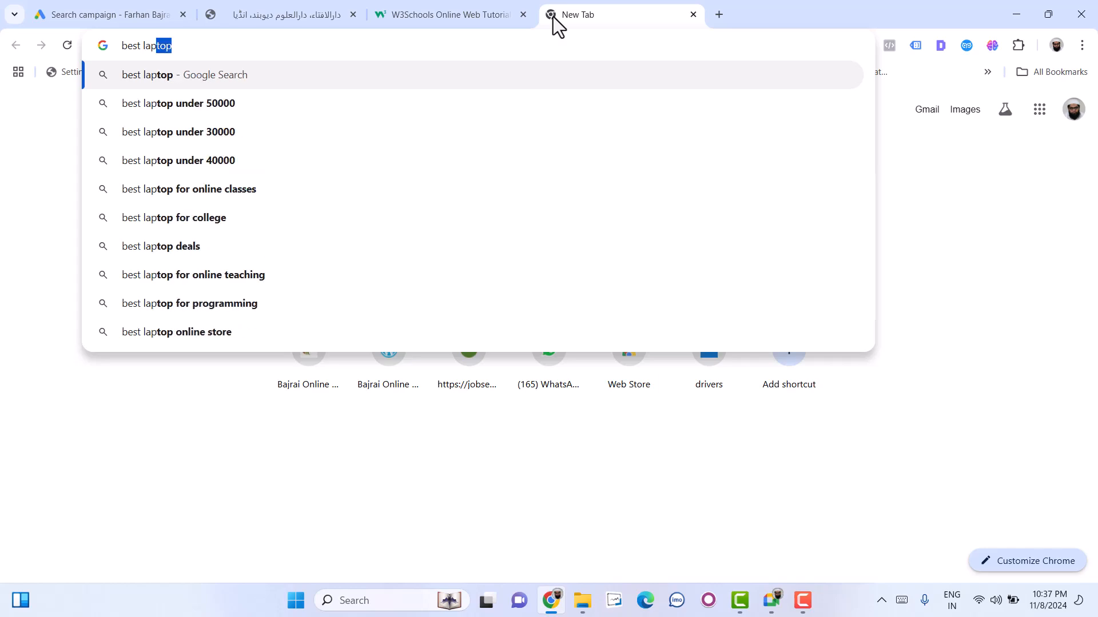
{"action": "type", "text": "top online"}
{"action": "key", "text": "Return"}
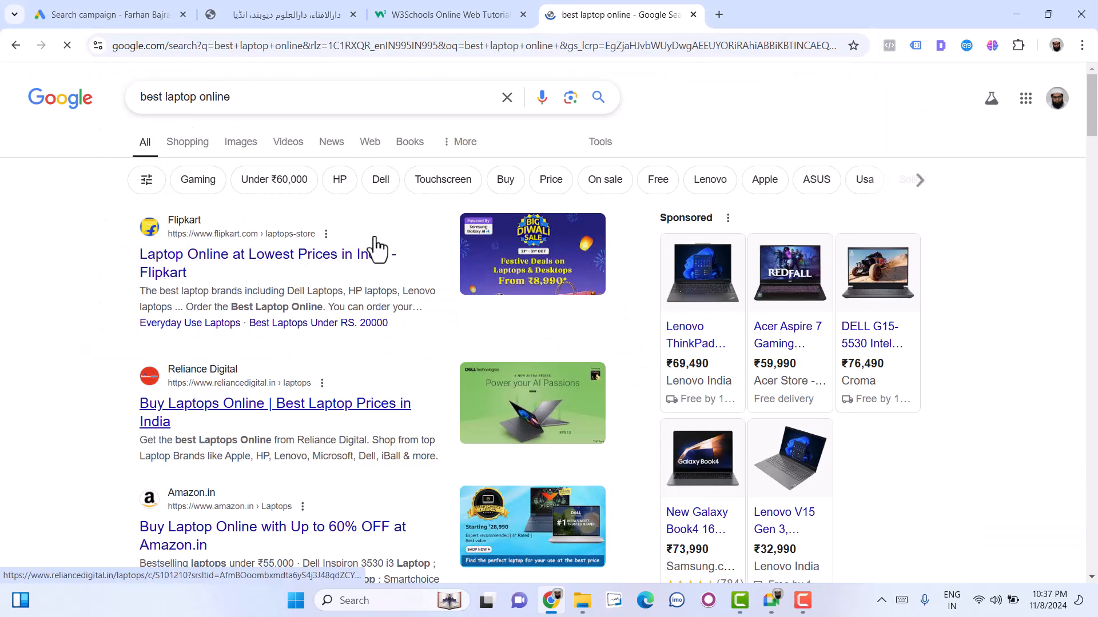
{"action": "scroll", "coordinate": [261, 430], "scroll_direction": "down", "scroll_amount": 3}
{"action": "scroll", "coordinate": [260, 429], "scroll_direction": "down", "scroll_amount": 4}
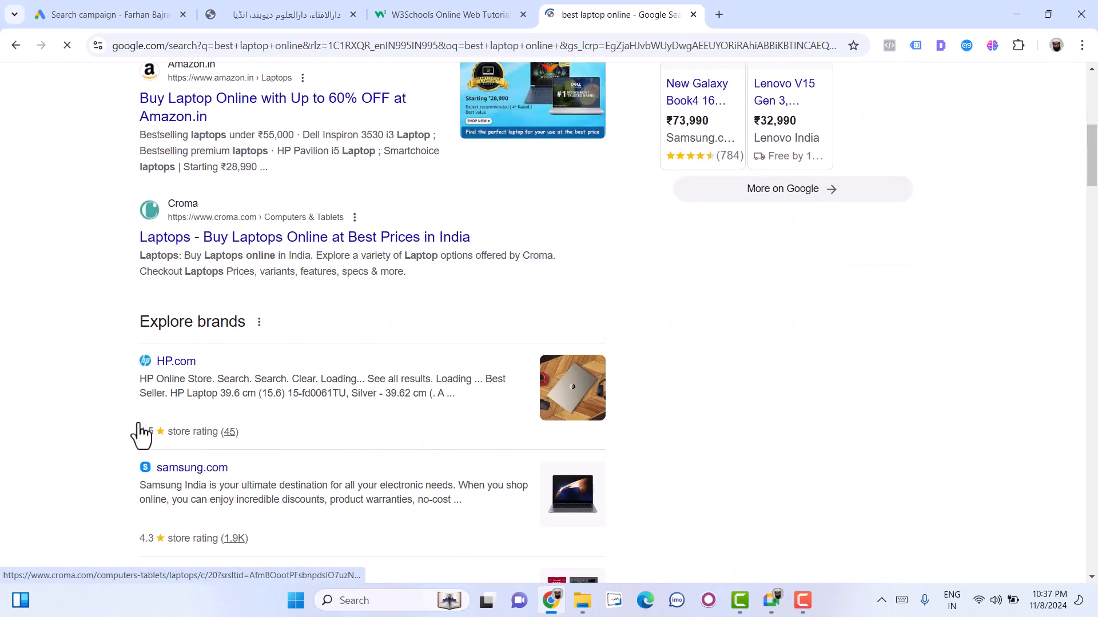
- Refine the Google search to "best laptop online review" and open the PCMag result in a new tab
{"action": "scroll", "coordinate": [138, 400], "scroll_direction": "down", "scroll_amount": 10}
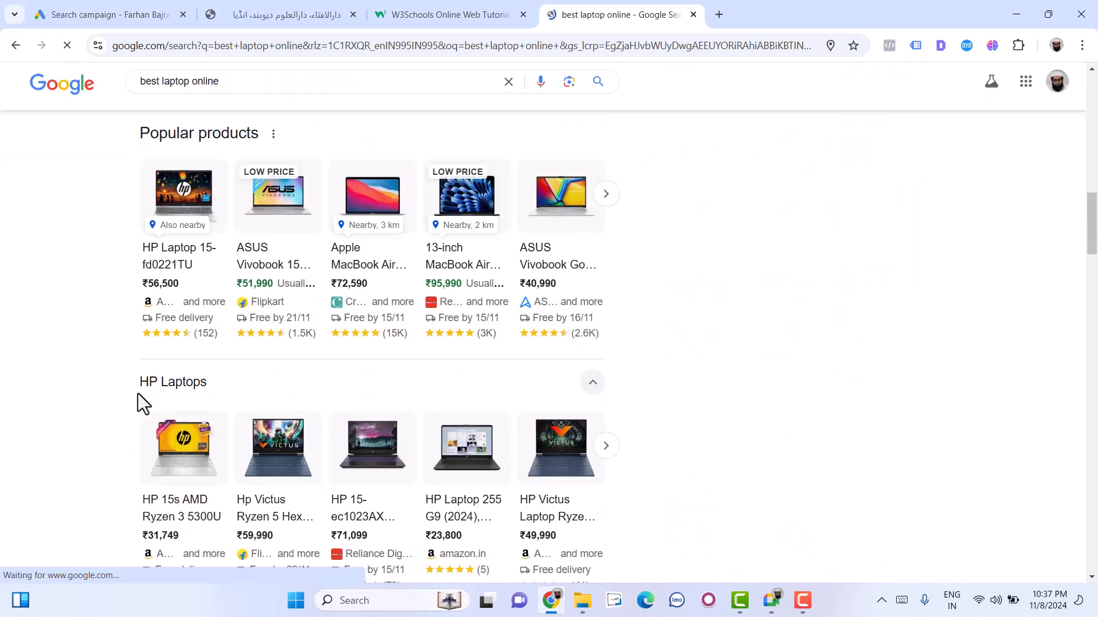
{"action": "left_click", "coordinate": [273, 75]}
{"action": "type", "text": "review"}
{"action": "key", "text": "Return"}
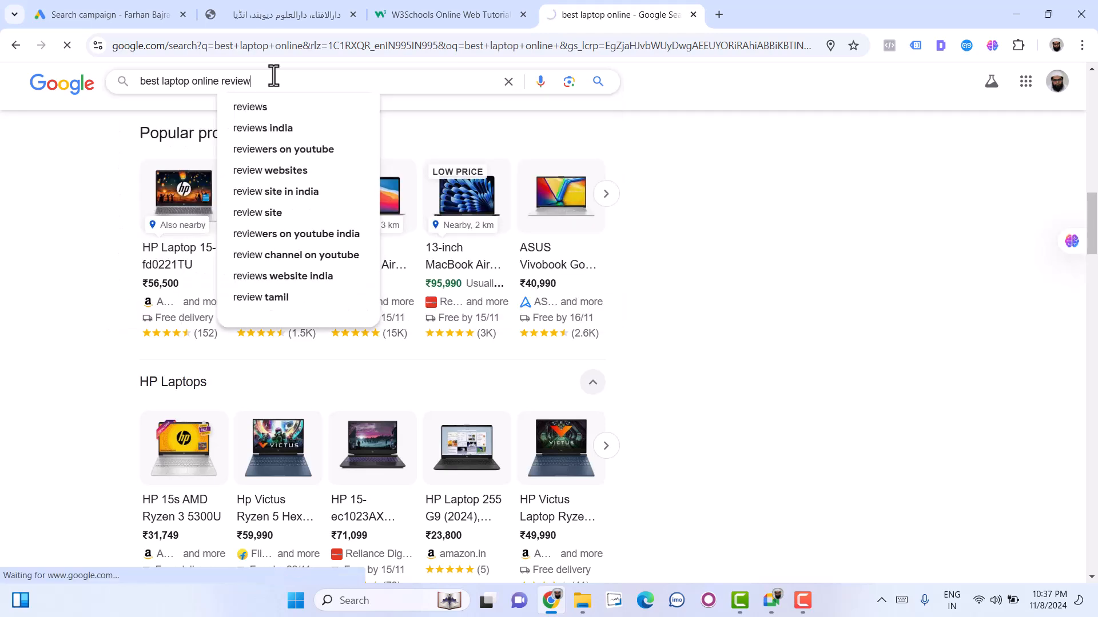
{"action": "scroll", "coordinate": [198, 354], "scroll_direction": "down", "scroll_amount": 2}
{"action": "scroll", "coordinate": [195, 355], "scroll_direction": "up", "scroll_amount": 2}
{"action": "middle_click", "coordinate": [172, 260]}
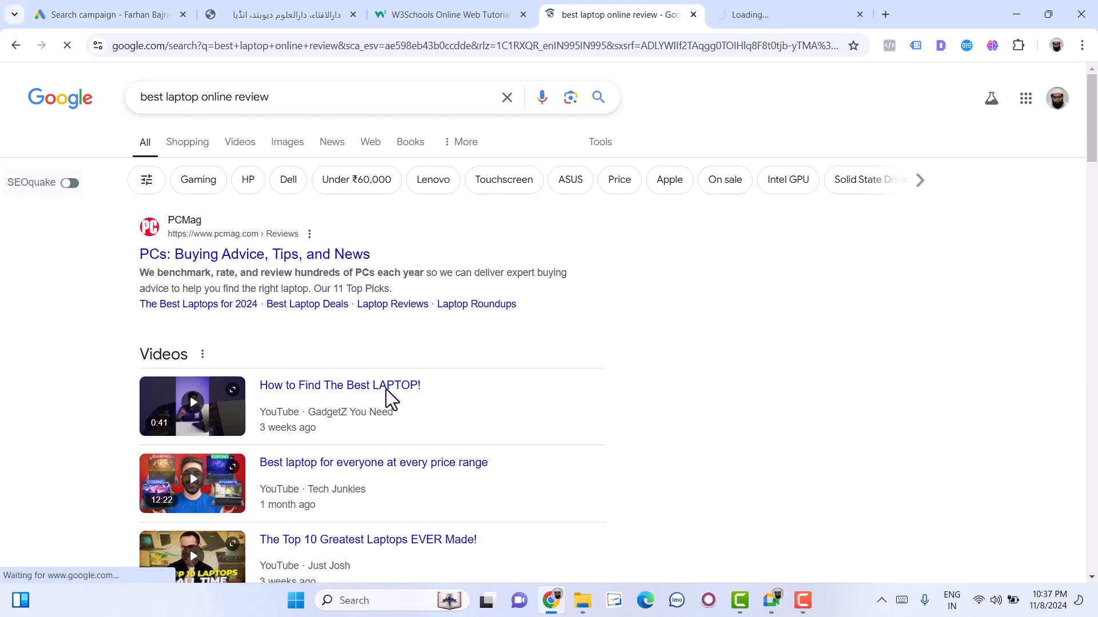
- Open TechRadar's best laptop 2024 result and The New York Times' "The Best Laptop Under $500" result in new tabs
{"action": "scroll", "coordinate": [388, 398], "scroll_direction": "down", "scroll_amount": 11}
{"action": "scroll", "coordinate": [388, 397], "scroll_direction": "down", "scroll_amount": 5}
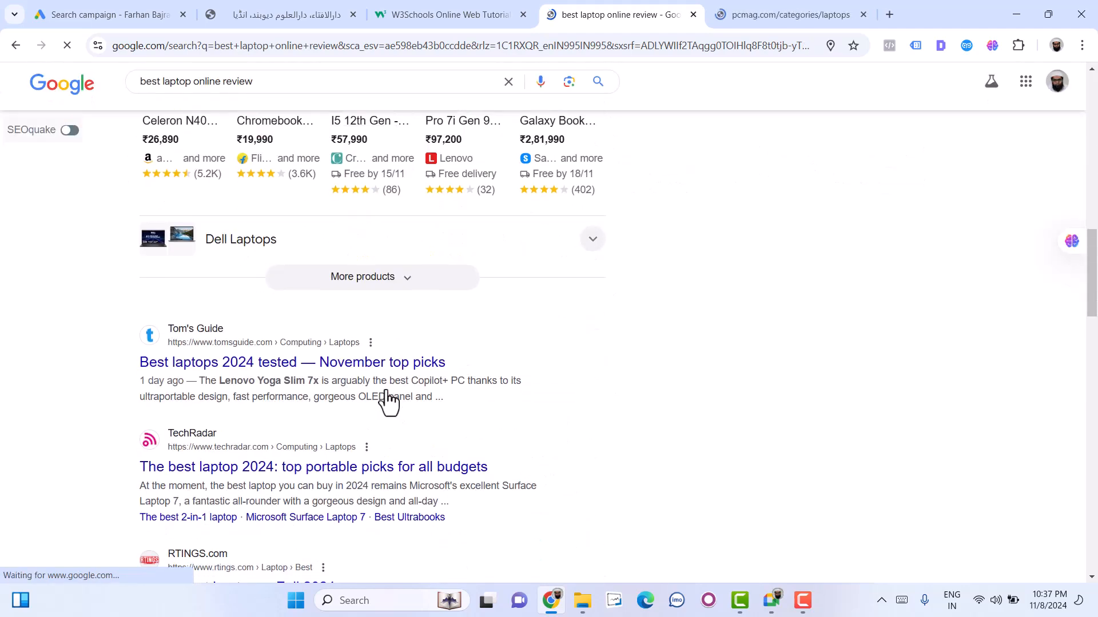
{"action": "scroll", "coordinate": [387, 400], "scroll_direction": "down", "scroll_amount": 2}
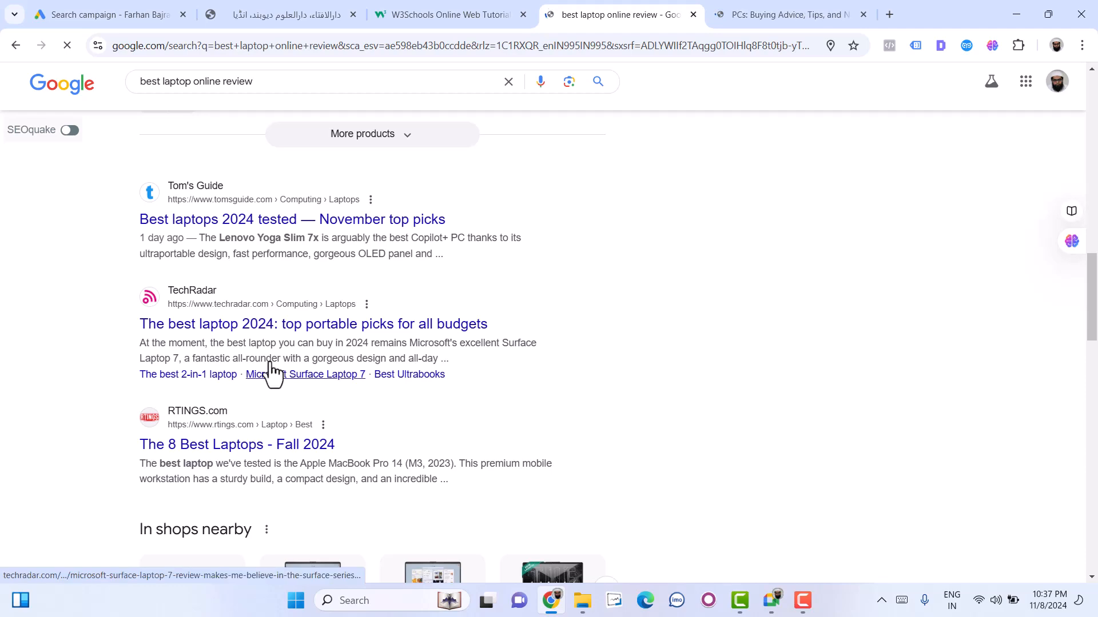
{"action": "middle_click", "coordinate": [249, 331]}
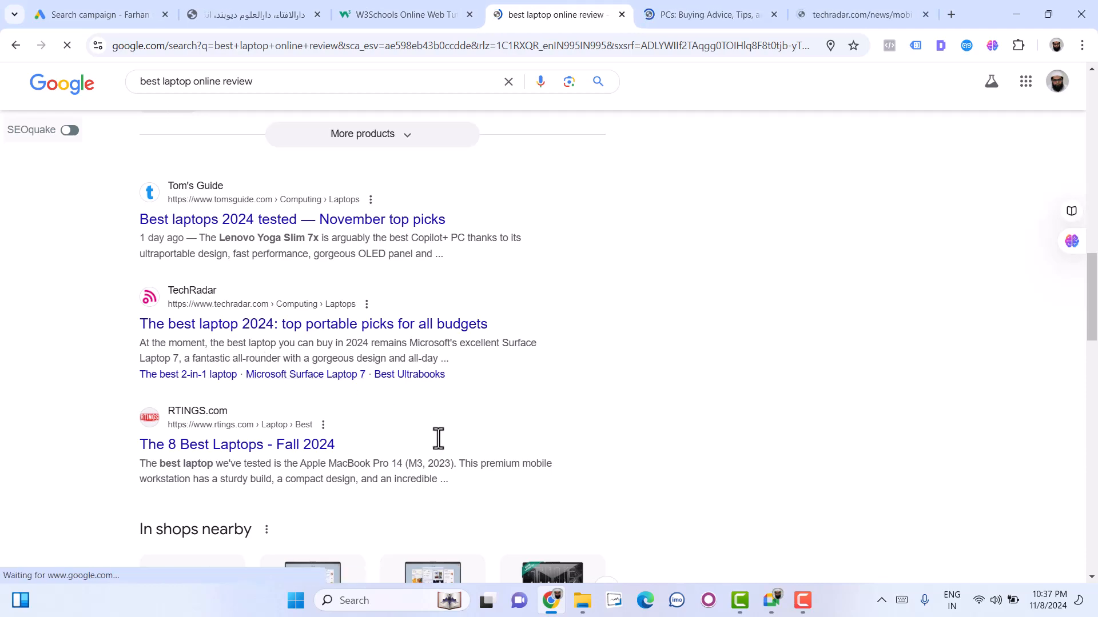
{"action": "scroll", "coordinate": [438, 438], "scroll_direction": "down", "scroll_amount": 8}
{"action": "scroll", "coordinate": [438, 443], "scroll_direction": "down", "scroll_amount": 4}
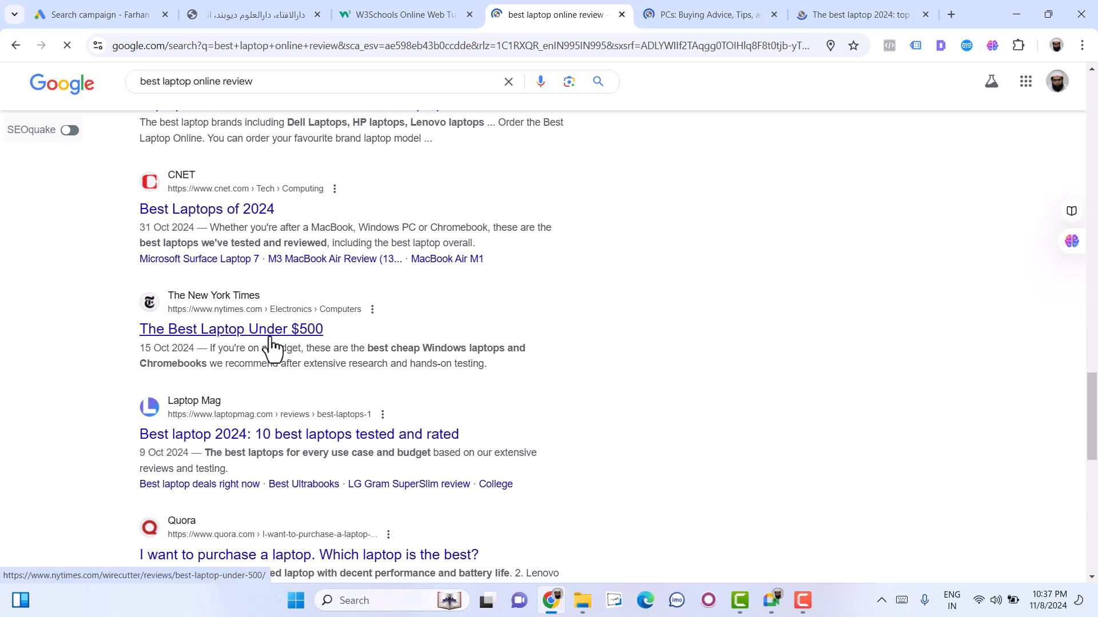
{"action": "middle_click", "coordinate": [272, 346]}
- Go to the second page of the laptop review results and look through the listed sites
{"action": "scroll", "coordinate": [264, 443], "scroll_direction": "down", "scroll_amount": 5}
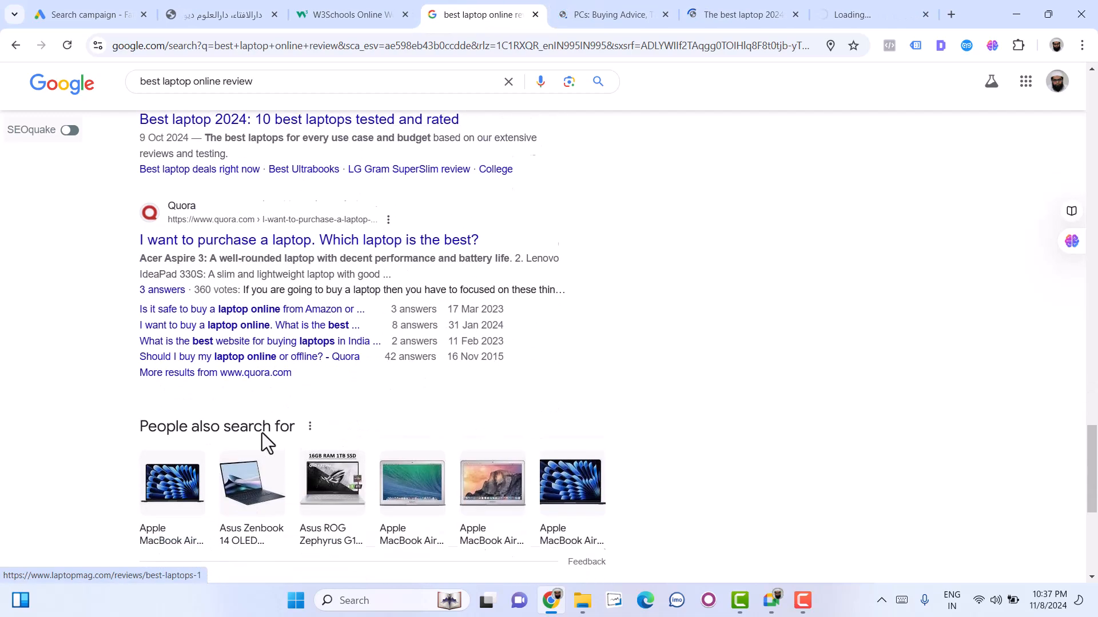
{"action": "scroll", "coordinate": [262, 441], "scroll_direction": "down", "scroll_amount": 6}
{"action": "left_click", "coordinate": [463, 474]}
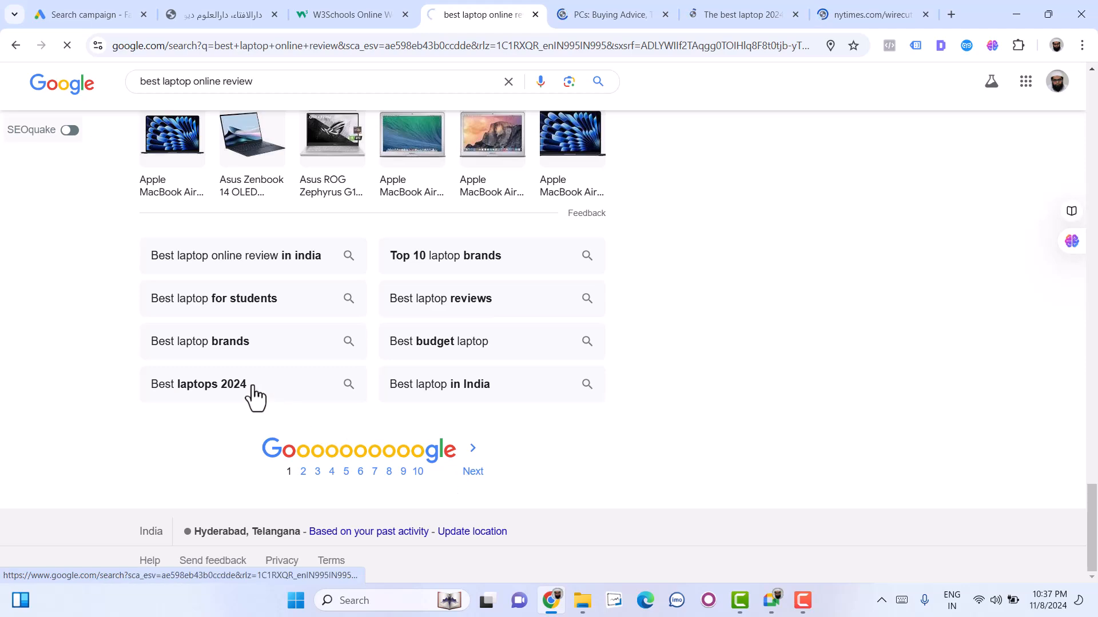
{"action": "scroll", "coordinate": [253, 386], "scroll_direction": "down", "scroll_amount": 1}
{"action": "scroll", "coordinate": [253, 385], "scroll_direction": "down", "scroll_amount": 9}
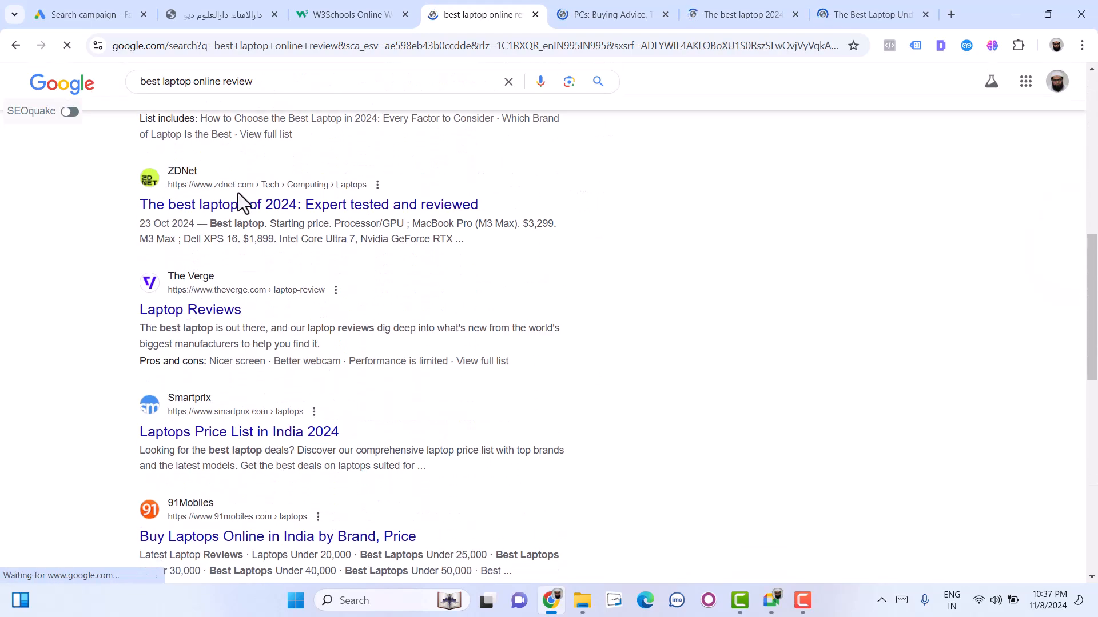
- Search for "best laptop online review india" and open the digit.in and Gadgets 360 laptop review results in new tabs
{"action": "left_click", "coordinate": [259, 86]}
{"action": "type", "text": "india"}
{"action": "key", "text": "Return"}
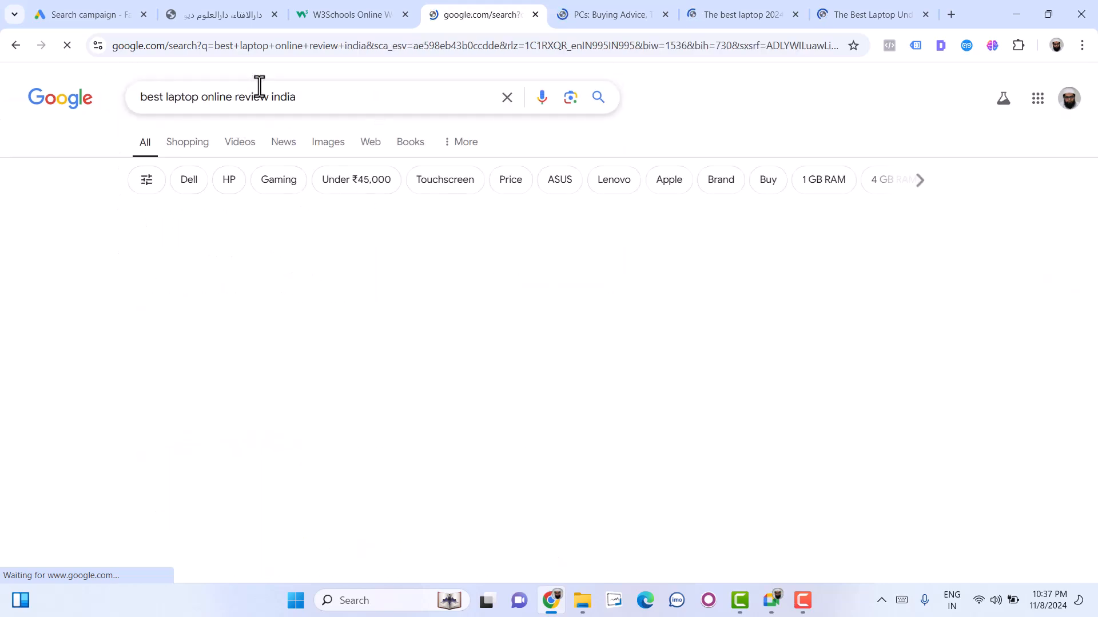
{"action": "scroll", "coordinate": [467, 445], "scroll_direction": "down", "scroll_amount": 5}
{"action": "scroll", "coordinate": [467, 456], "scroll_direction": "down", "scroll_amount": 10}
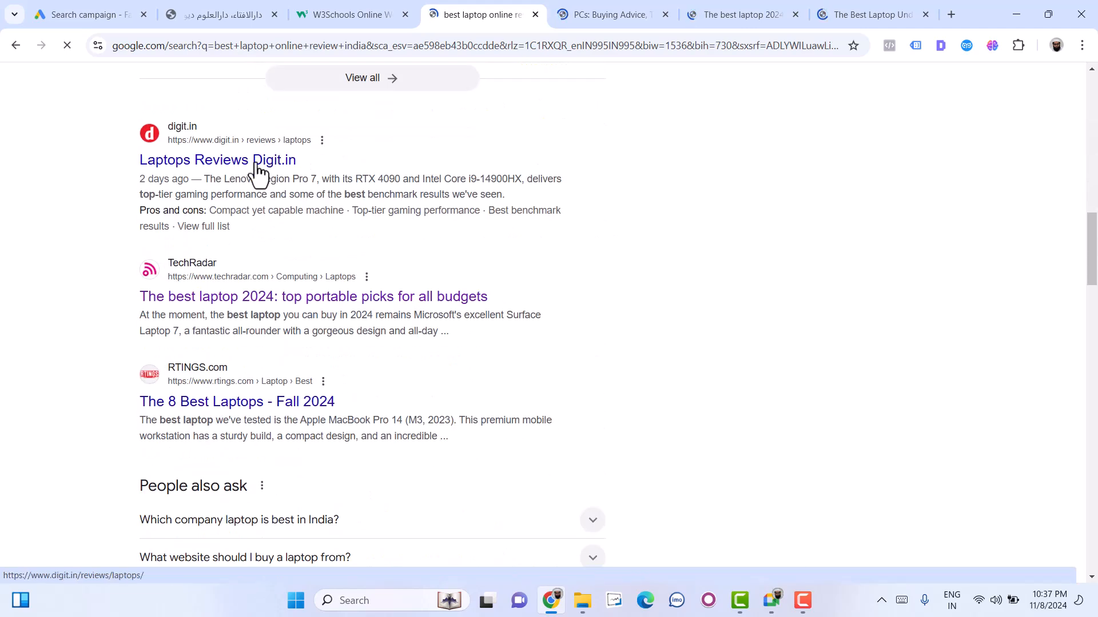
{"action": "scroll", "coordinate": [561, 411], "scroll_direction": "down", "scroll_amount": 9}
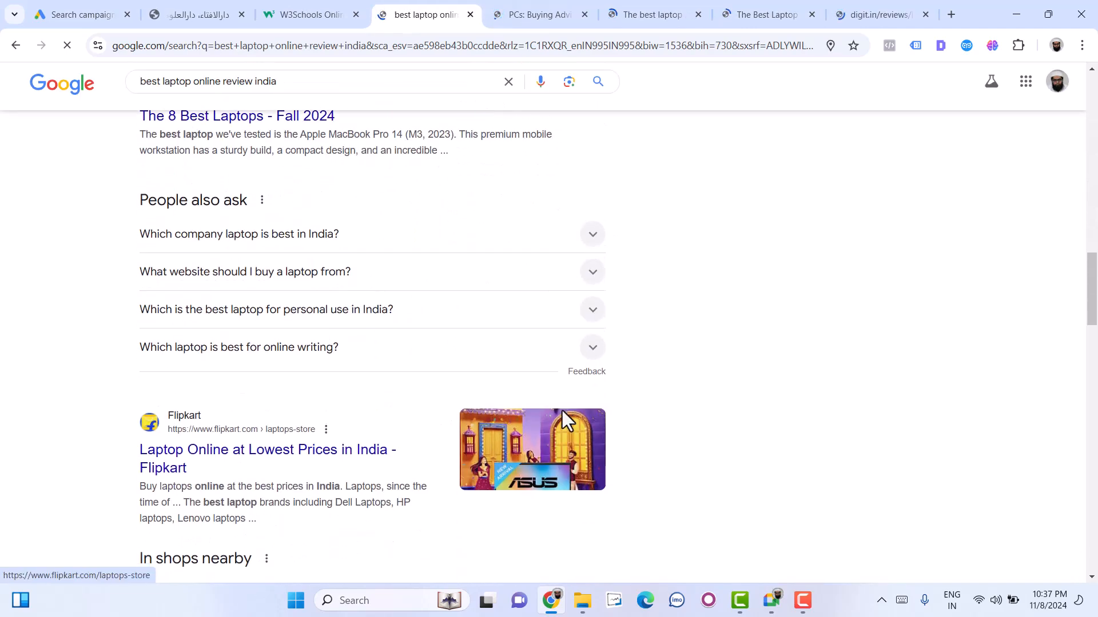
{"action": "scroll", "coordinate": [563, 422], "scroll_direction": "down", "scroll_amount": 6}
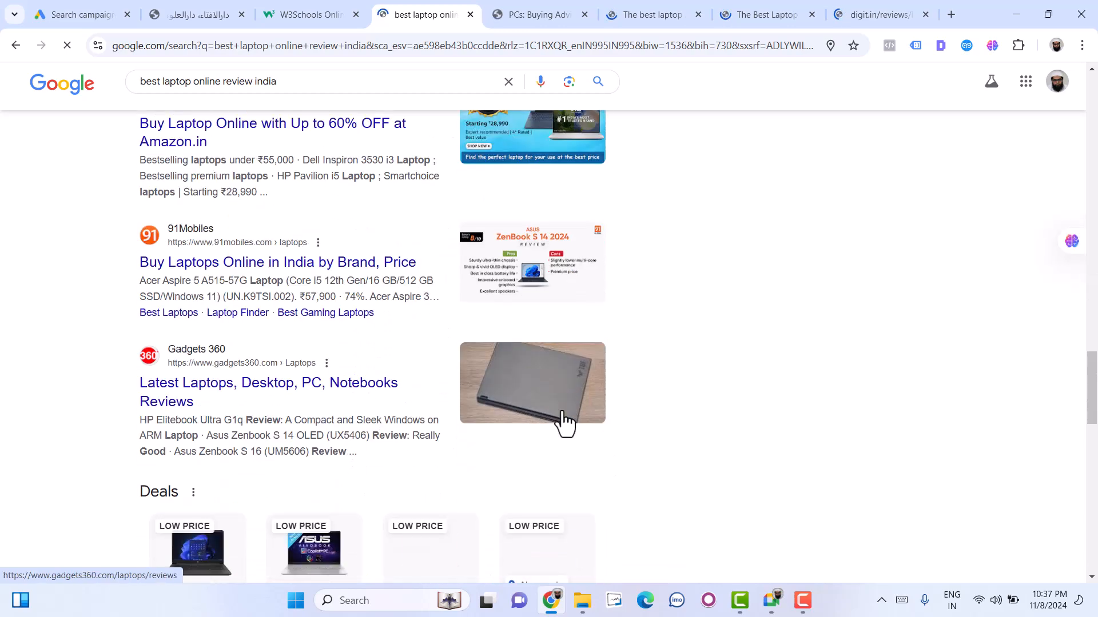
{"action": "middle_click", "coordinate": [245, 399]}
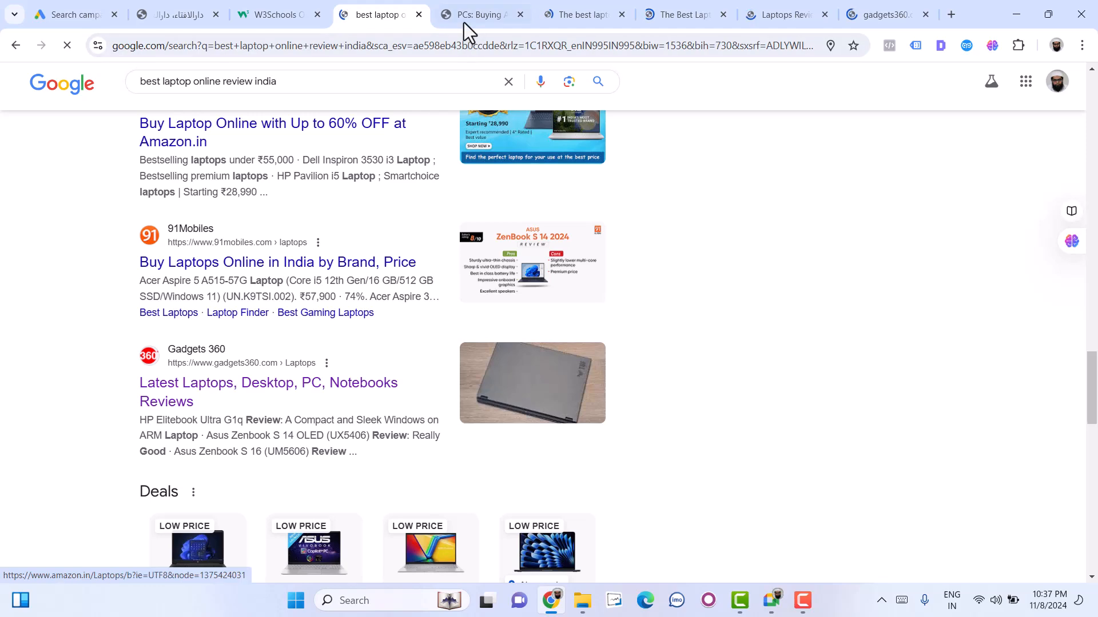
- Switch to the PCMag laptops page, dismiss its privacy notice and look through the page for ad placements
{"action": "left_click", "coordinate": [464, 23]}
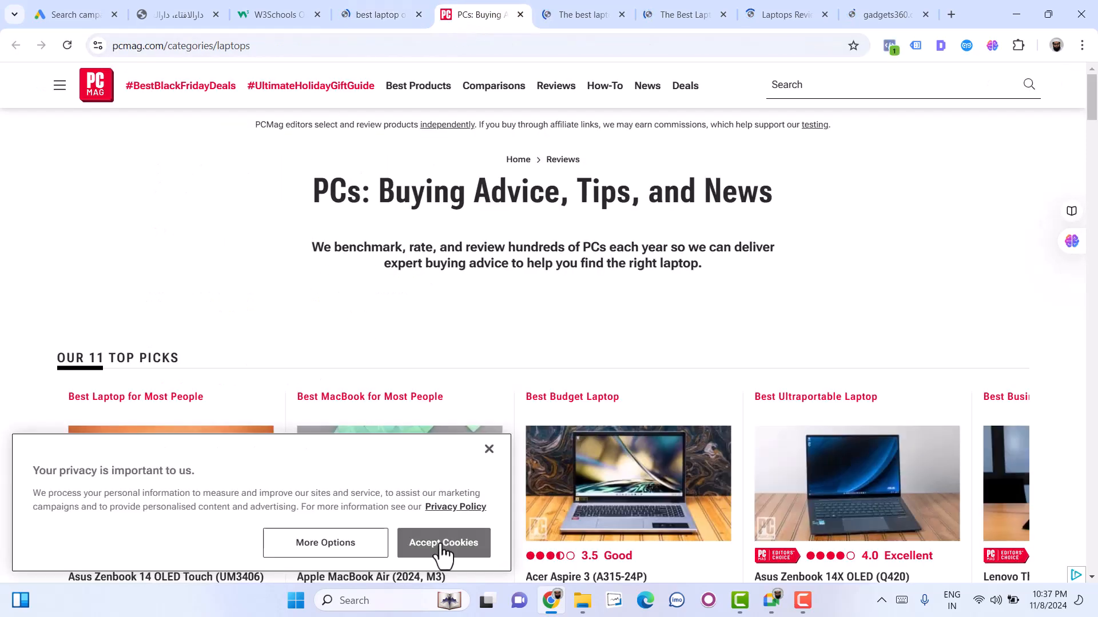
{"action": "left_click", "coordinate": [489, 450]}
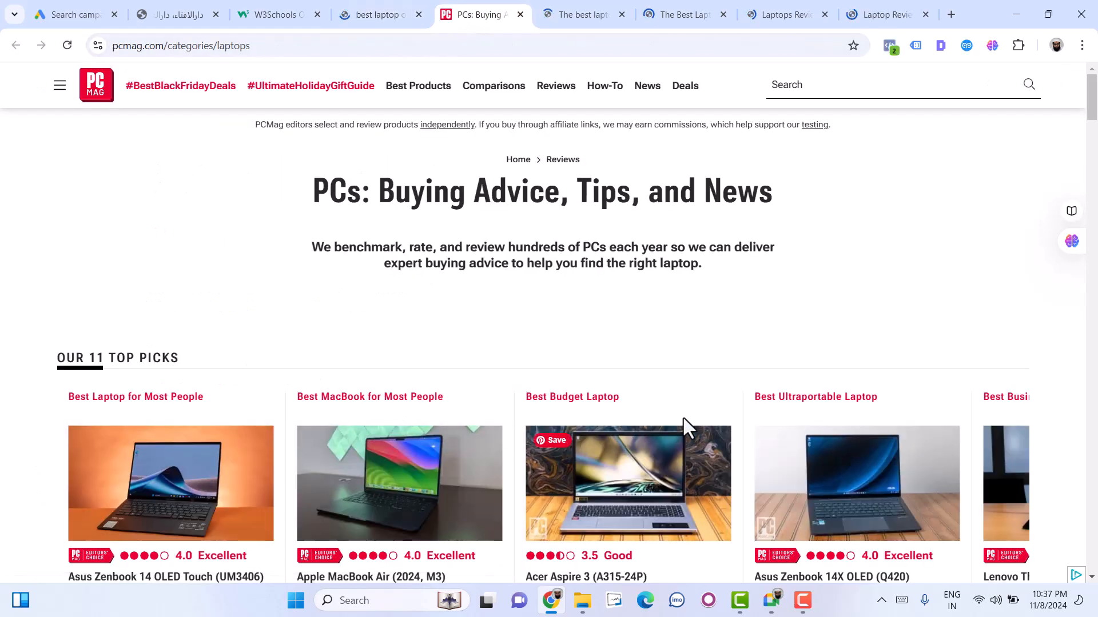
{"action": "scroll", "coordinate": [677, 420], "scroll_direction": "down", "scroll_amount": 7}
{"action": "scroll", "coordinate": [676, 423], "scroll_direction": "down", "scroll_amount": 12}
{"action": "scroll", "coordinate": [675, 423], "scroll_direction": "down", "scroll_amount": 20}
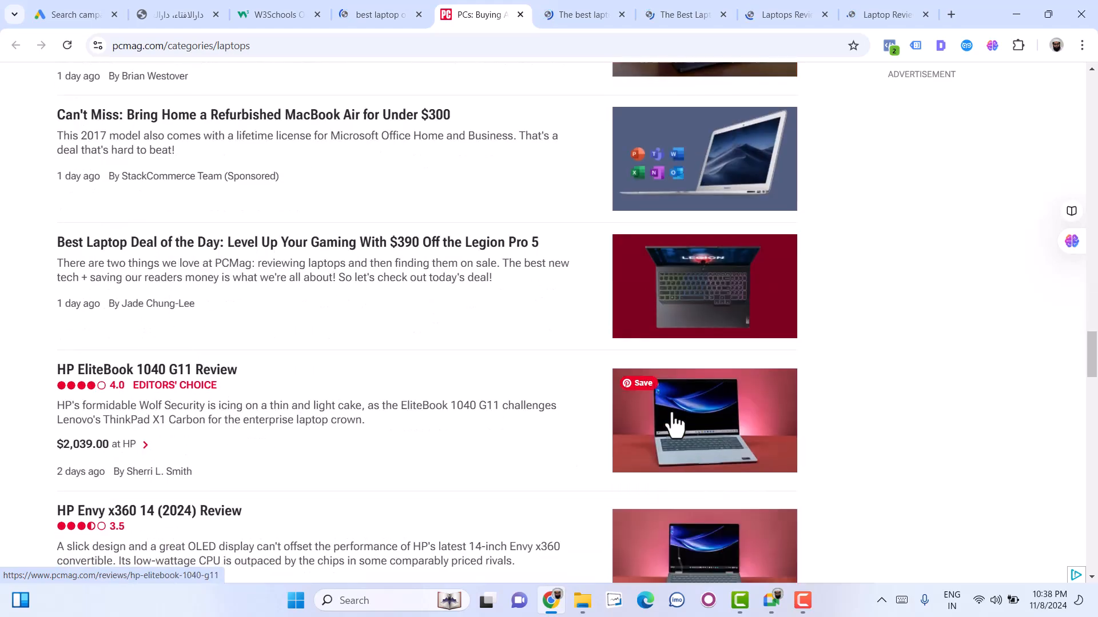
{"action": "scroll", "coordinate": [675, 423], "scroll_direction": "down", "scroll_amount": 20}
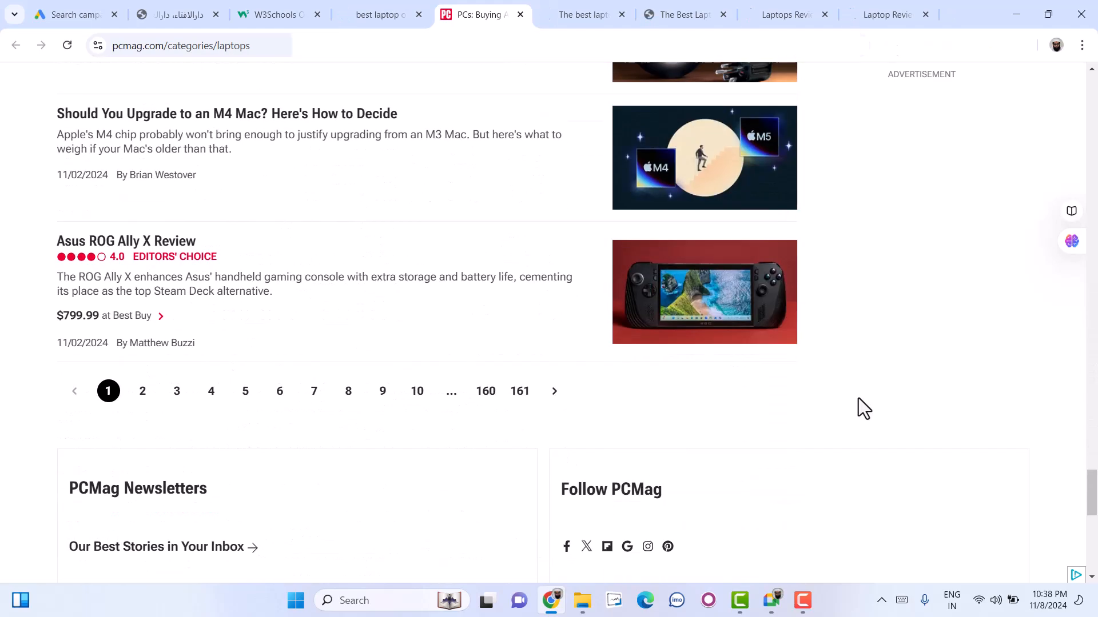
{"action": "scroll", "coordinate": [852, 409], "scroll_direction": "down", "scroll_amount": 8}
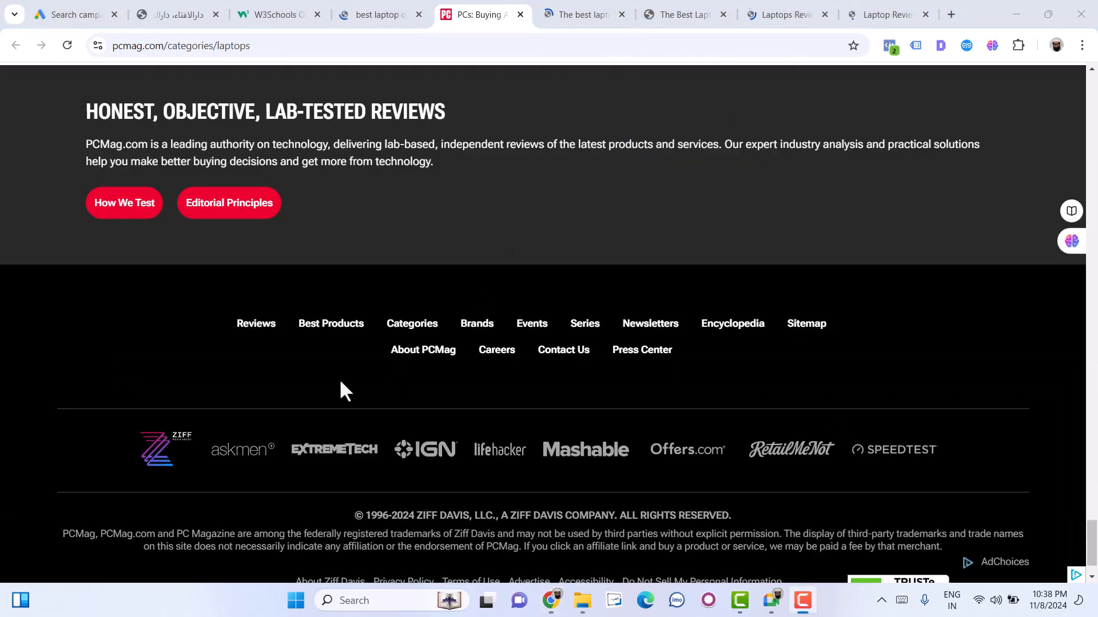
- View TechRadar's best laptop article and dismiss its newsletter sign-up popup
{"action": "left_click", "coordinate": [565, 22]}
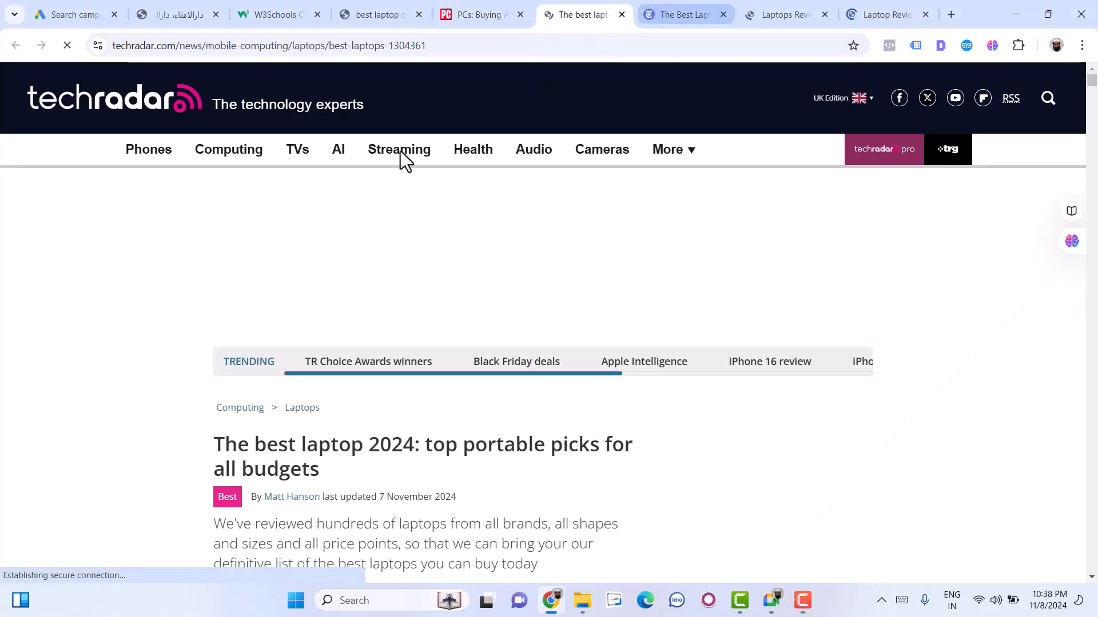
{"action": "scroll", "coordinate": [3, 361], "scroll_direction": "down", "scroll_amount": 3}
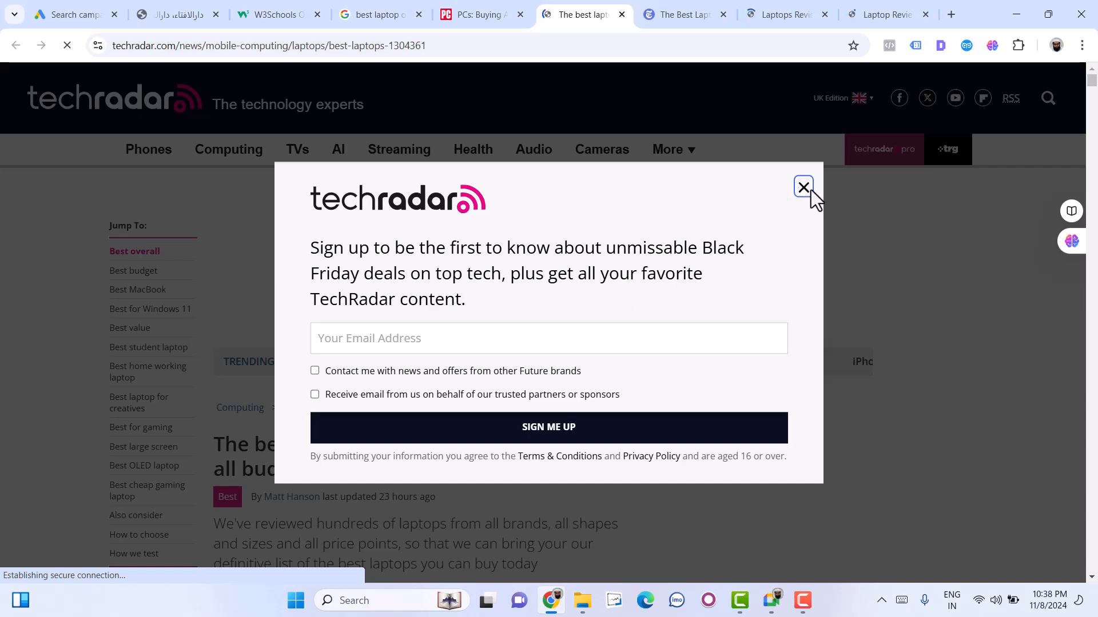
{"action": "left_click", "coordinate": [802, 189]}
{"action": "scroll", "coordinate": [869, 353], "scroll_direction": "down", "scroll_amount": 5}
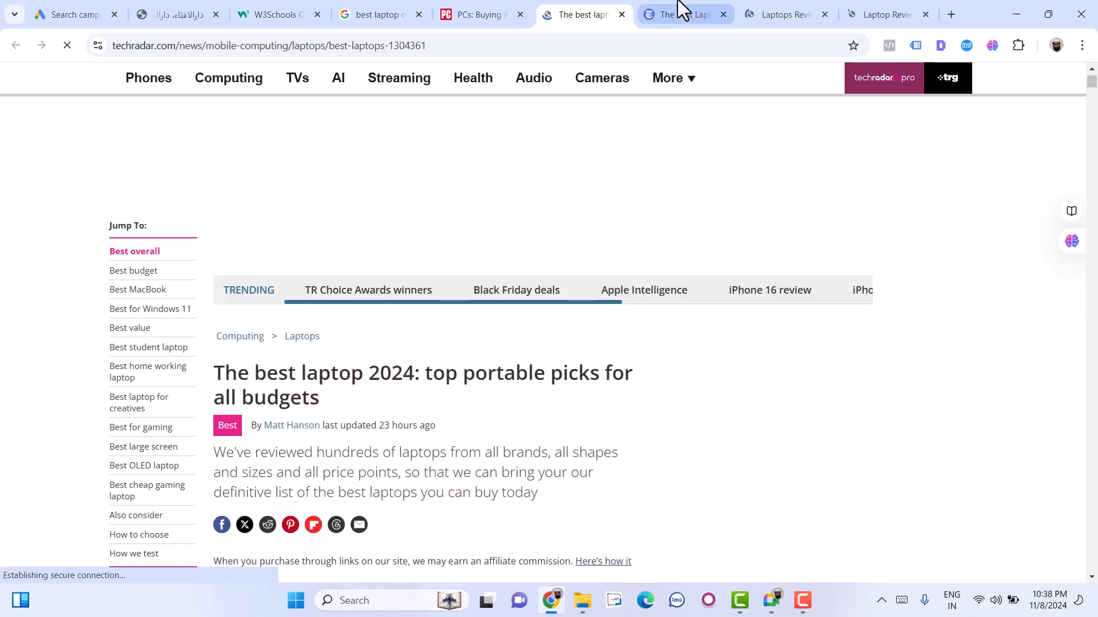
- Examine the ads among the Gadgets 360 laptop reviews and decline the site's alert subscription
{"action": "left_click", "coordinate": [681, 8]}
{"action": "left_click", "coordinate": [857, 11]}
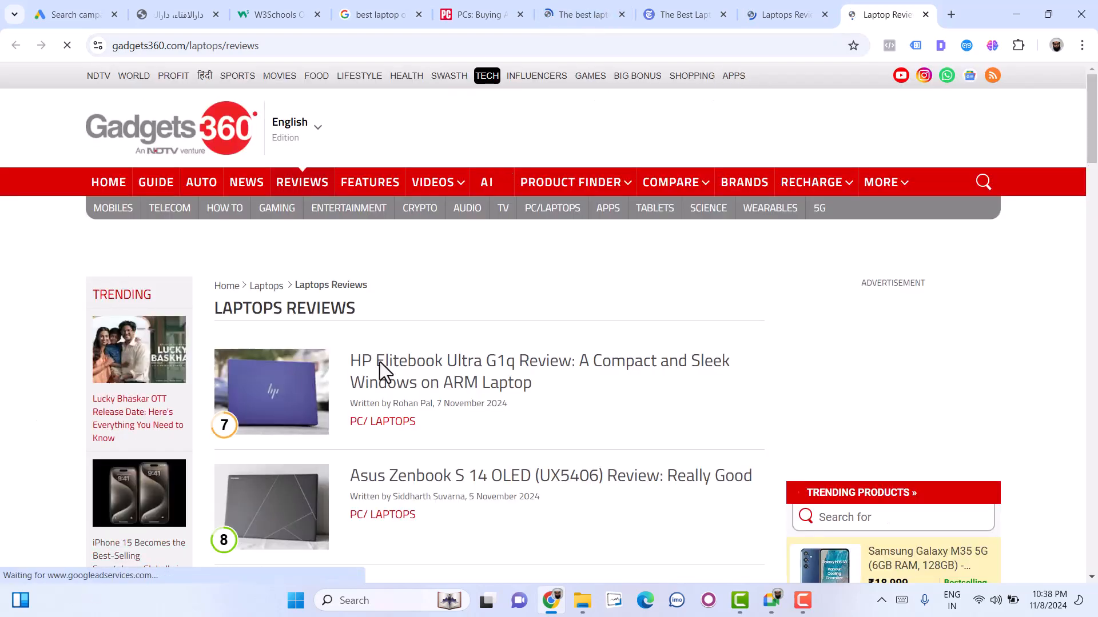
{"action": "scroll", "coordinate": [491, 410], "scroll_direction": "down", "scroll_amount": 2}
{"action": "scroll", "coordinate": [491, 410], "scroll_direction": "down", "scroll_amount": 4}
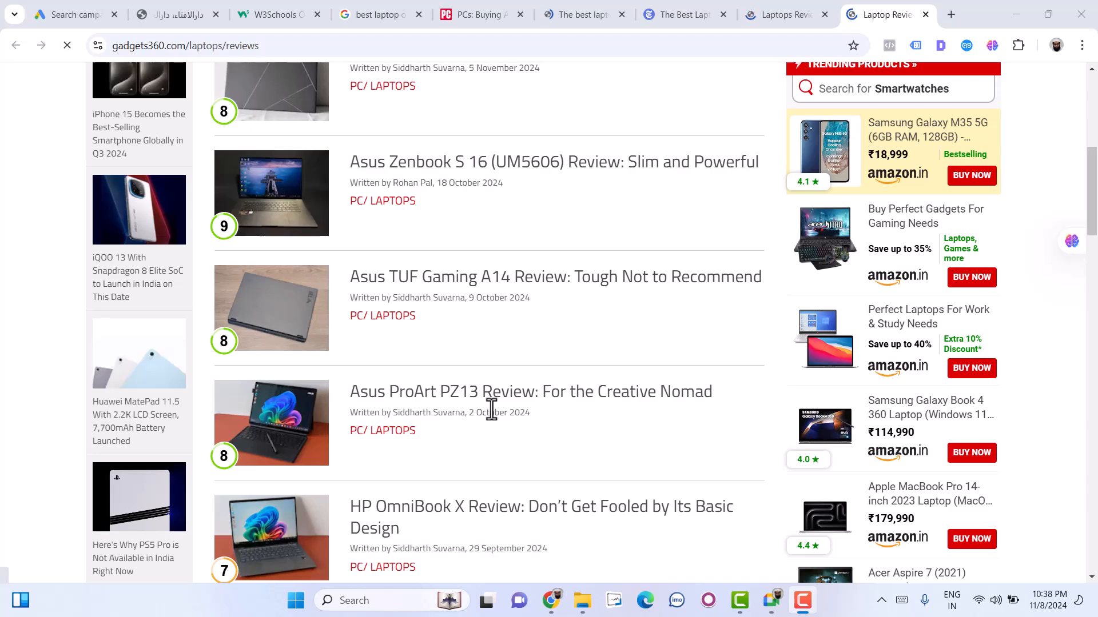
{"action": "scroll", "coordinate": [490, 409], "scroll_direction": "down", "scroll_amount": 6}
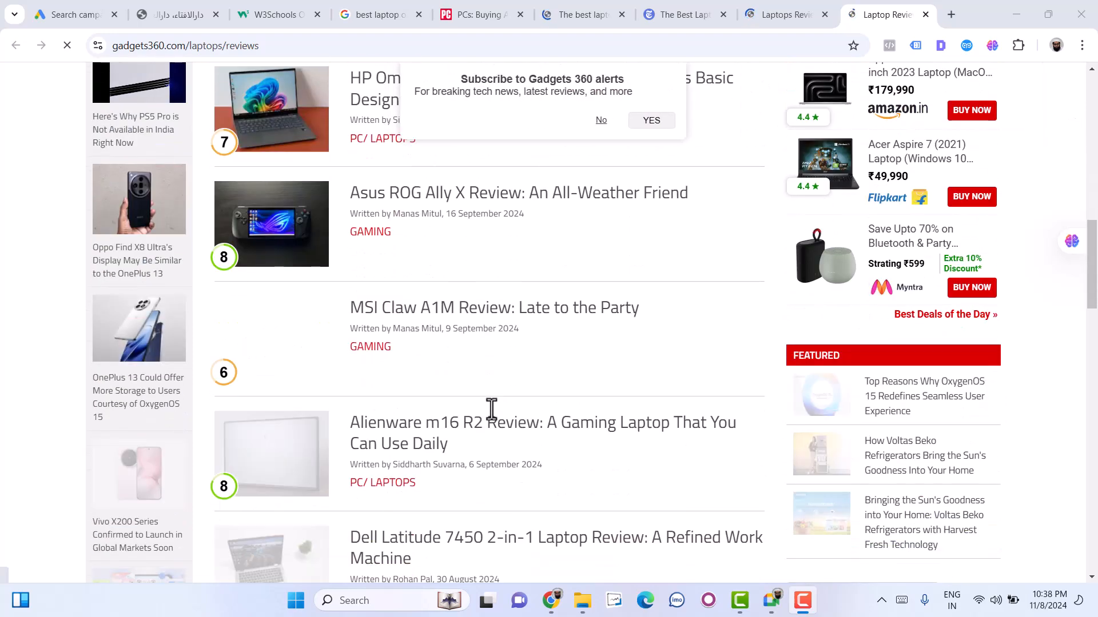
{"action": "scroll", "coordinate": [492, 410], "scroll_direction": "down", "scroll_amount": 5}
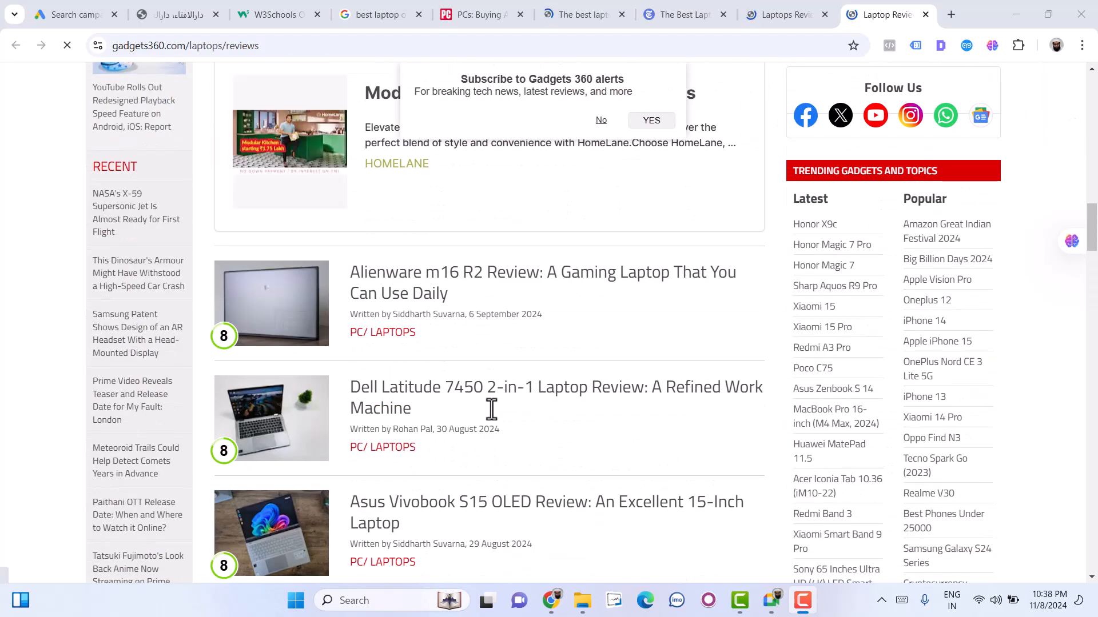
{"action": "scroll", "coordinate": [491, 410], "scroll_direction": "up", "scroll_amount": 3}
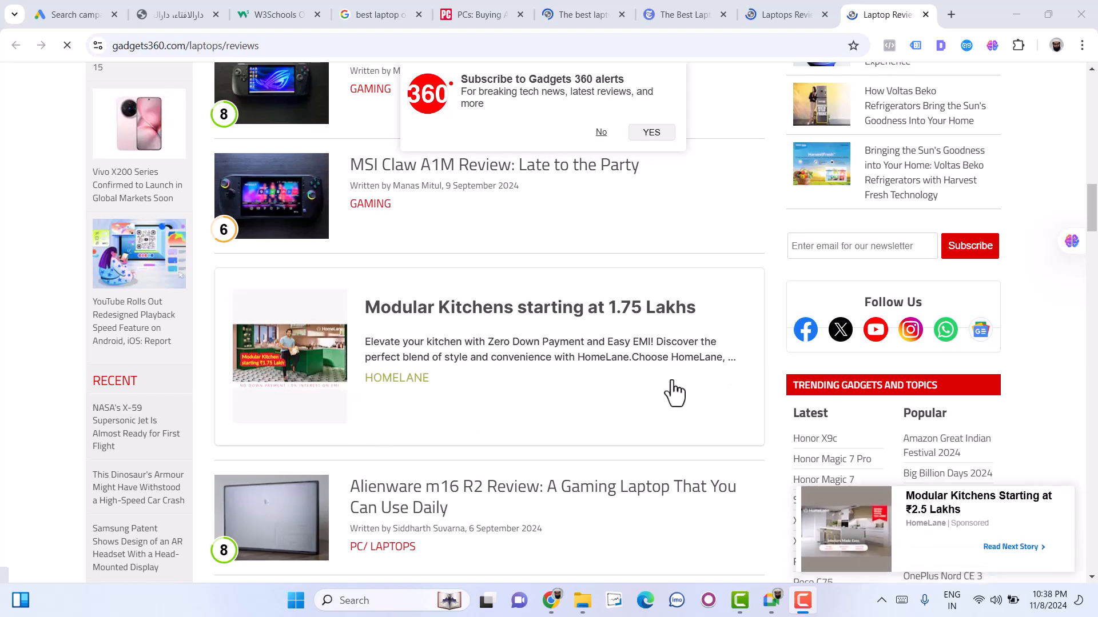
{"action": "scroll", "coordinate": [543, 223], "scroll_direction": "up", "scroll_amount": 2}
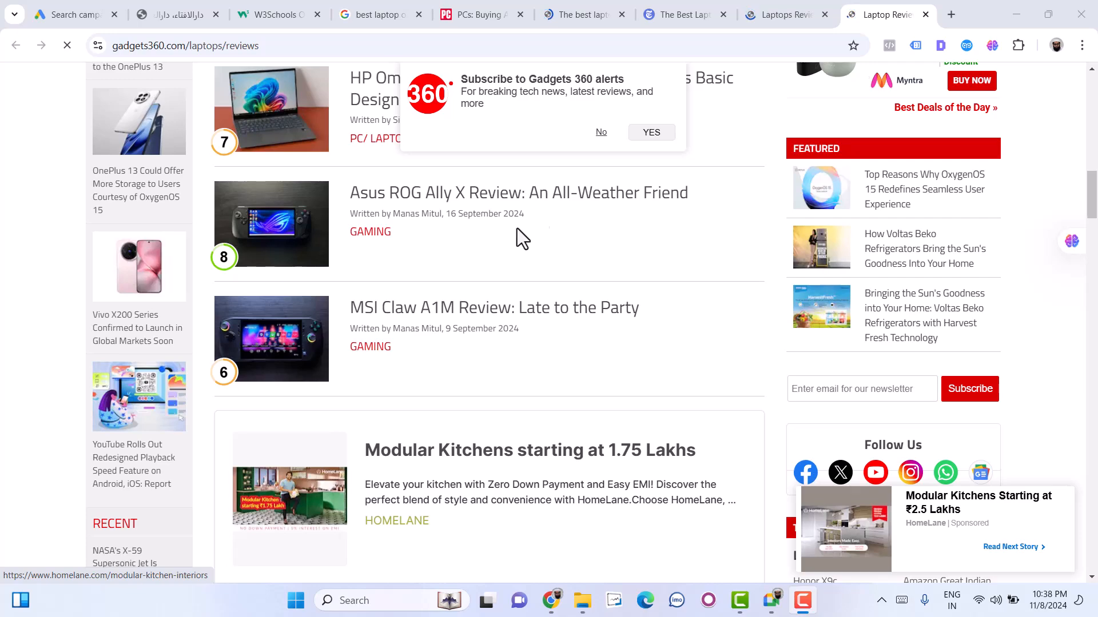
{"action": "left_click", "coordinate": [601, 132]}
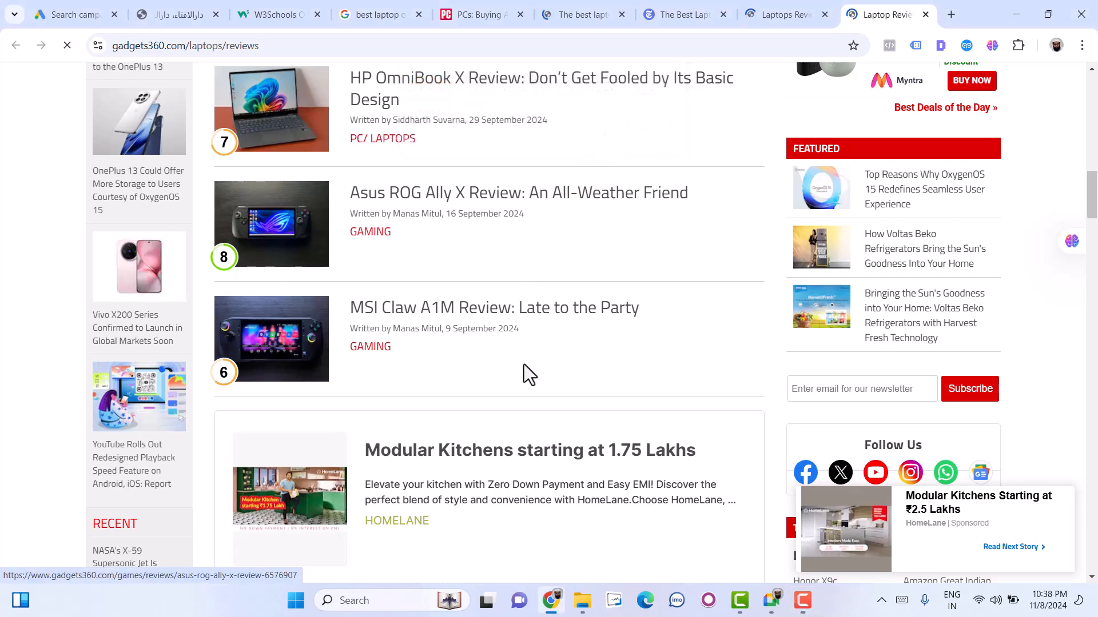
- Open the HP Elitebook Ultra G1q review on Gadgets 360 and skip through its Lenovo Legion video ad to the end
{"action": "scroll", "coordinate": [524, 365], "scroll_direction": "up", "scroll_amount": 15}
{"action": "scroll", "coordinate": [479, 349], "scroll_direction": "up", "scroll_amount": 1}
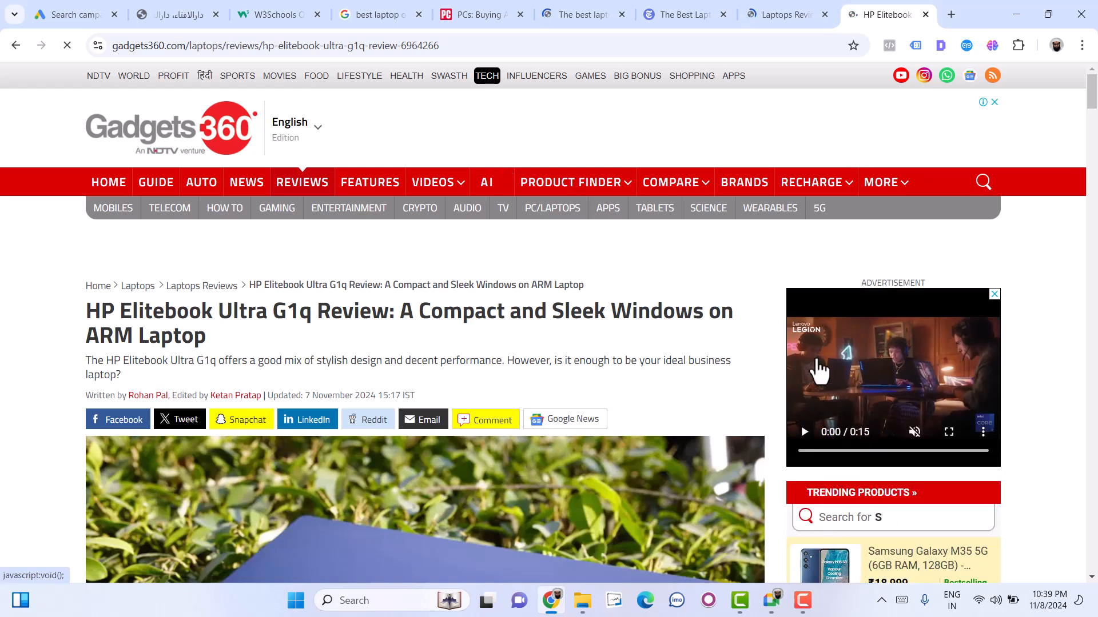
{"action": "left_click", "coordinate": [982, 432]}
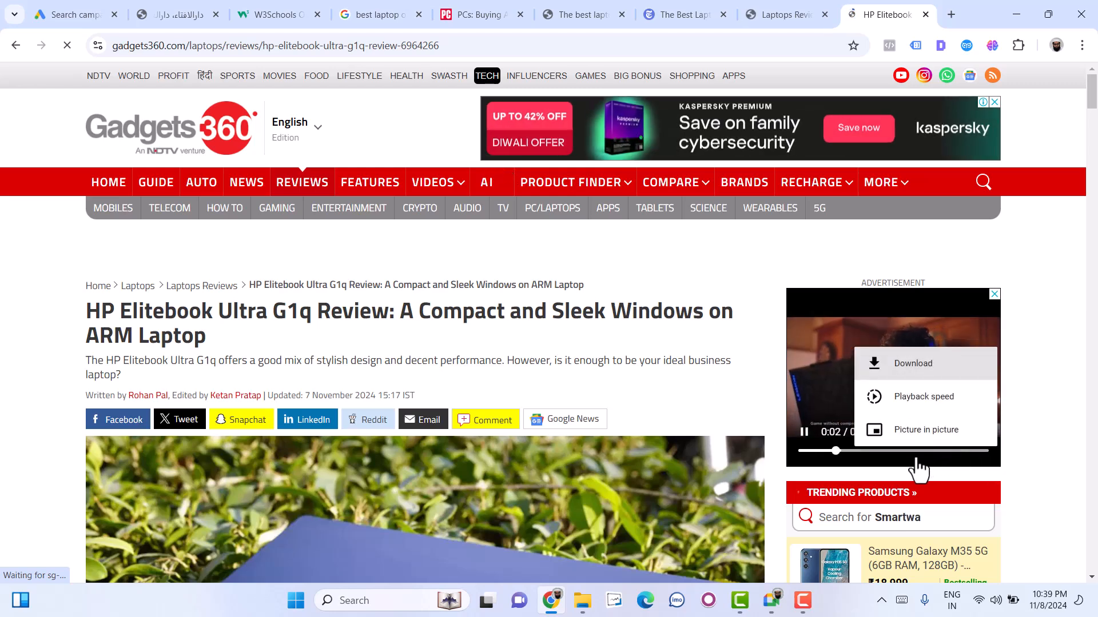
{"action": "left_click", "coordinate": [939, 454]}
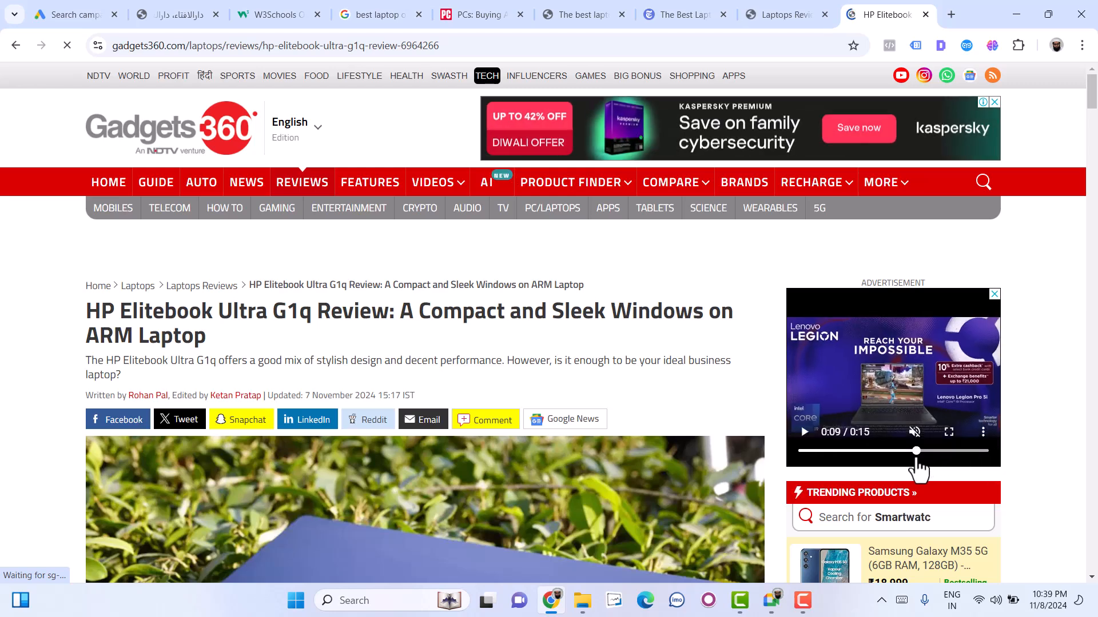
{"action": "left_click", "coordinate": [956, 451]}
{"action": "left_click", "coordinate": [969, 452]}
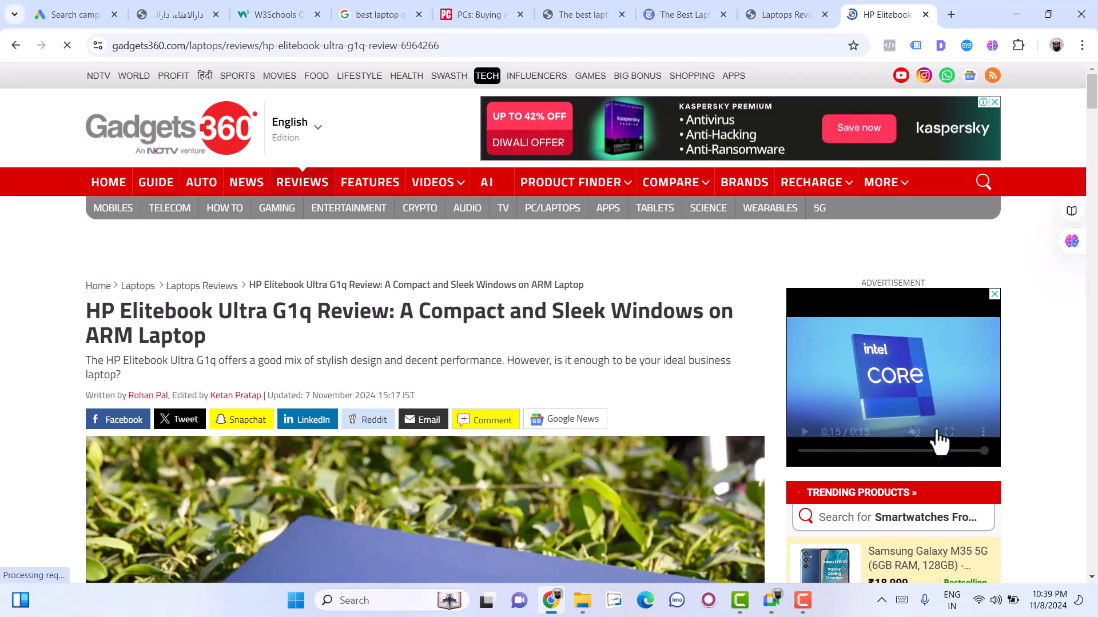
{"action": "scroll", "coordinate": [860, 438], "scroll_direction": "up", "scroll_amount": 5}
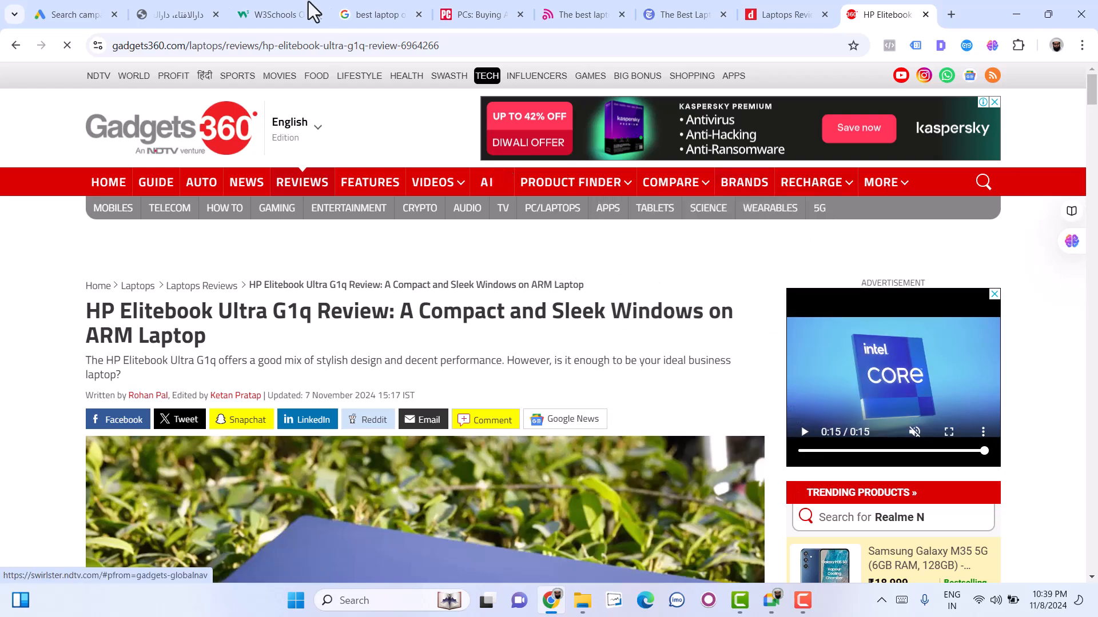
- Return to the Google Ads campaign draft and exclude Google search partners from its Search Network
{"action": "left_click", "coordinate": [76, 13]}
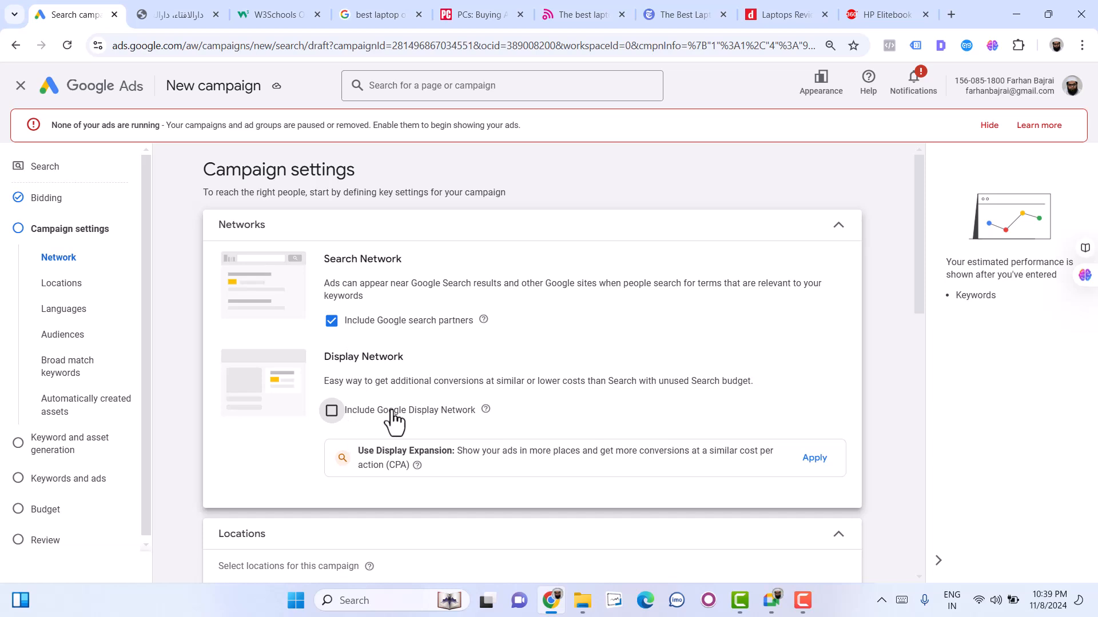
{"action": "left_click", "coordinate": [366, 329]}
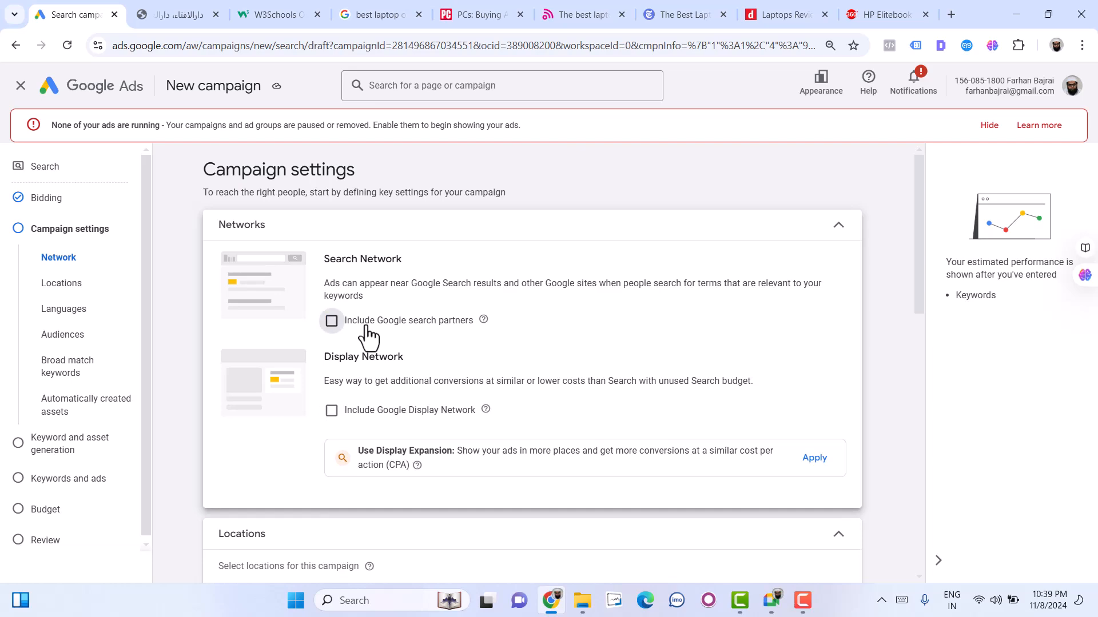
- Expand the campaign's location options and choose to enter another location for targeting
{"action": "scroll", "coordinate": [366, 329], "scroll_direction": "down", "scroll_amount": 5}
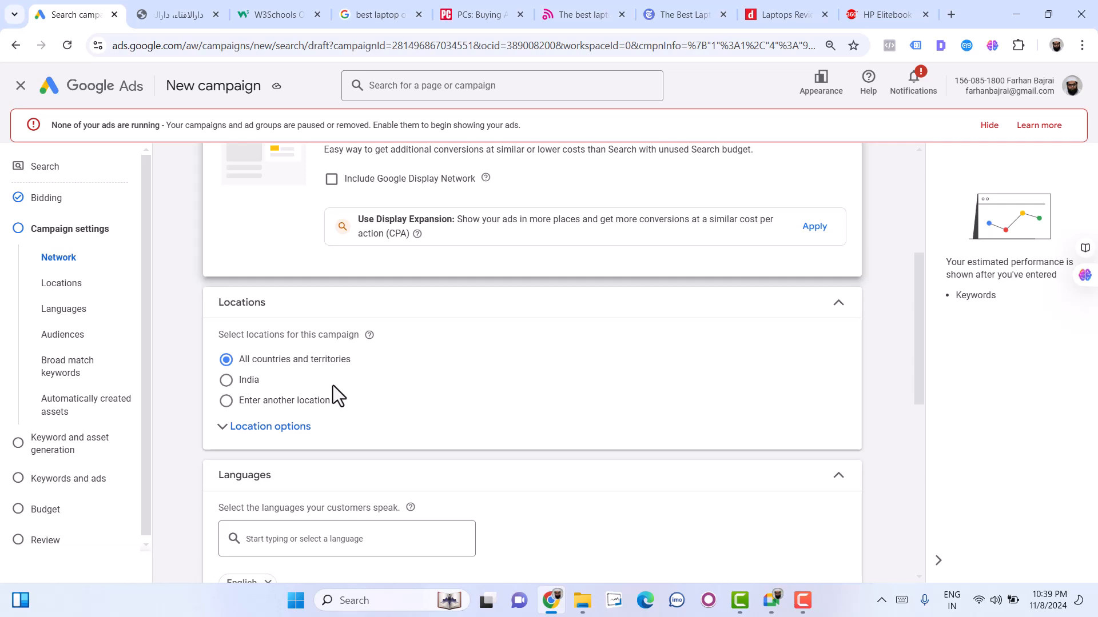
{"action": "left_click", "coordinate": [235, 433]}
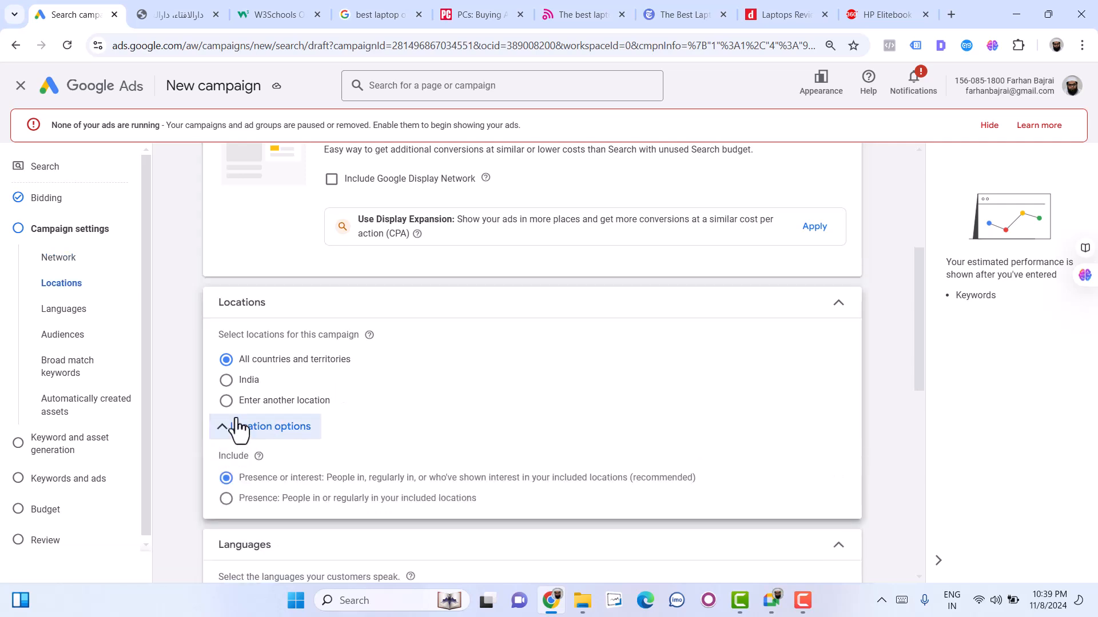
{"action": "left_click", "coordinate": [271, 403]}
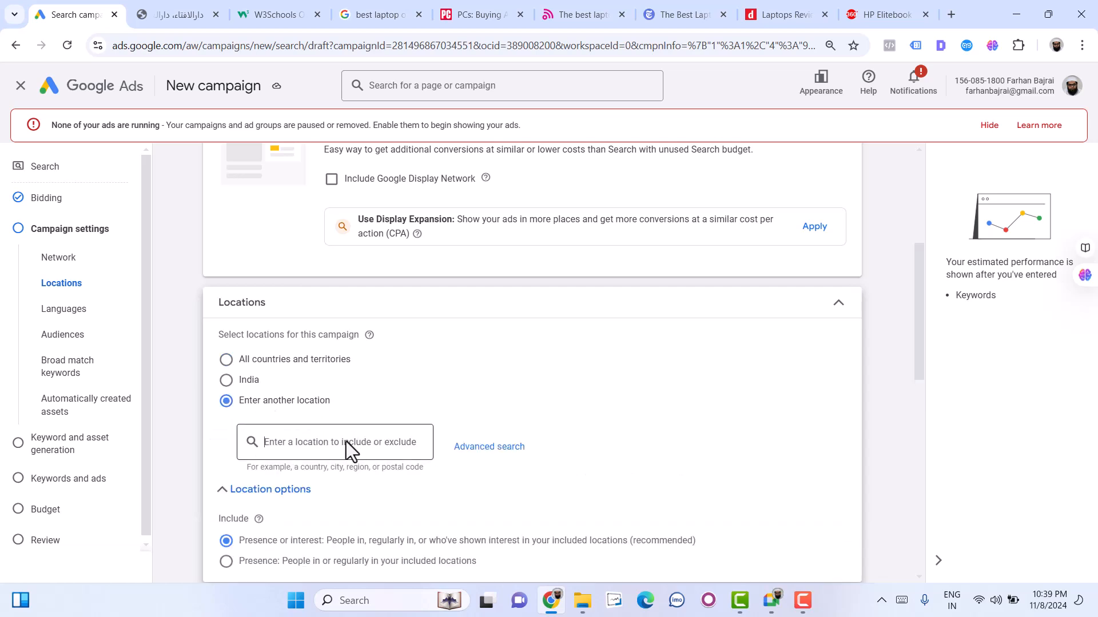
- Include the city Hyderabad, Telangana, India as a target location and remove it again
{"action": "type", "text": "Hyderabad"}
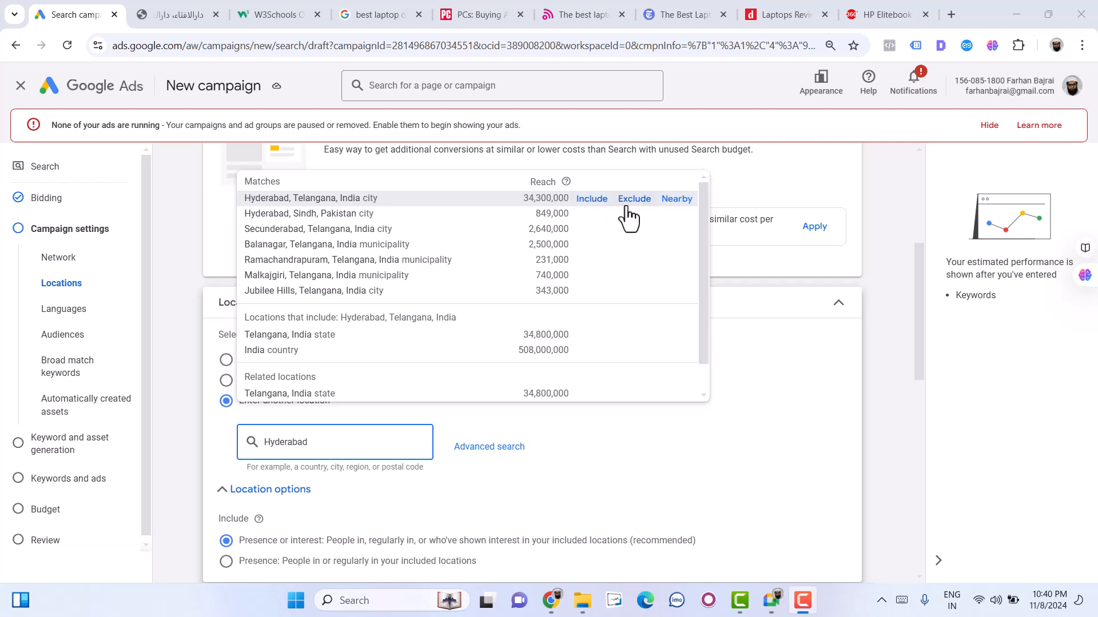
{"action": "left_click", "coordinate": [589, 201]}
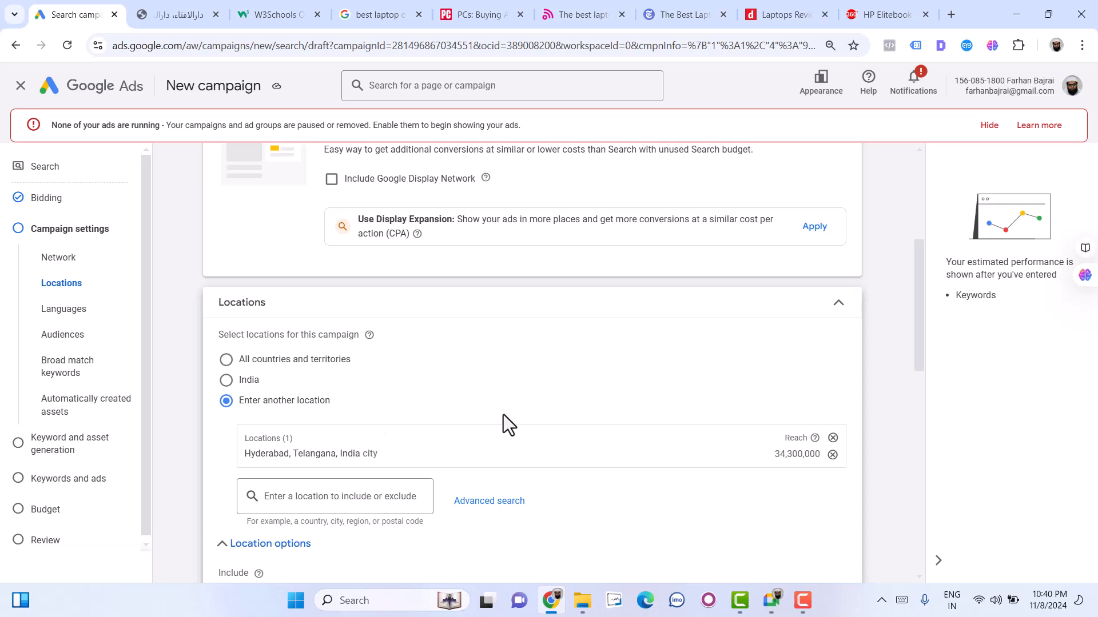
{"action": "left_click", "coordinate": [833, 455]}
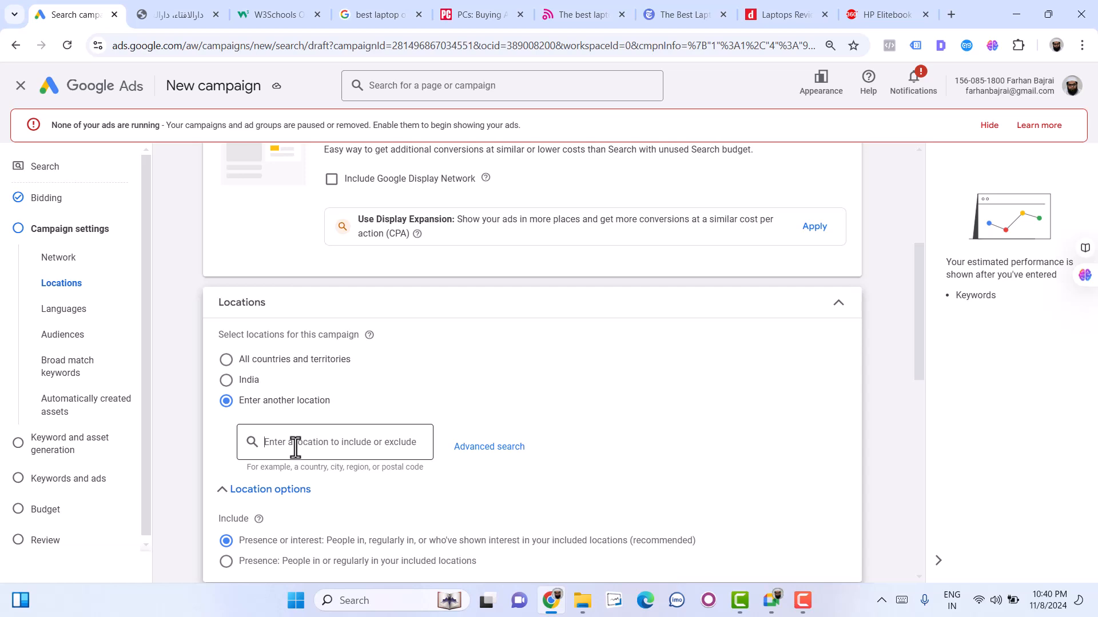
- Find Charminar and Tolichowki and include their Telangana postal codes, 500002 and 500008, as target locations
{"action": "type", "text": "Charminar"}
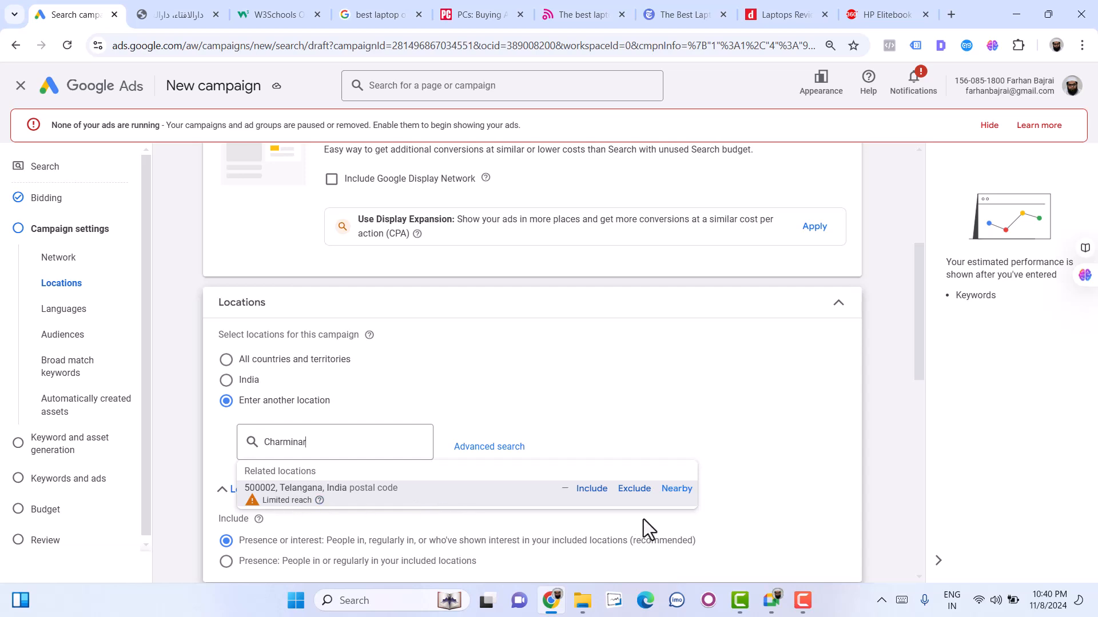
{"action": "left_click", "coordinate": [601, 498]}
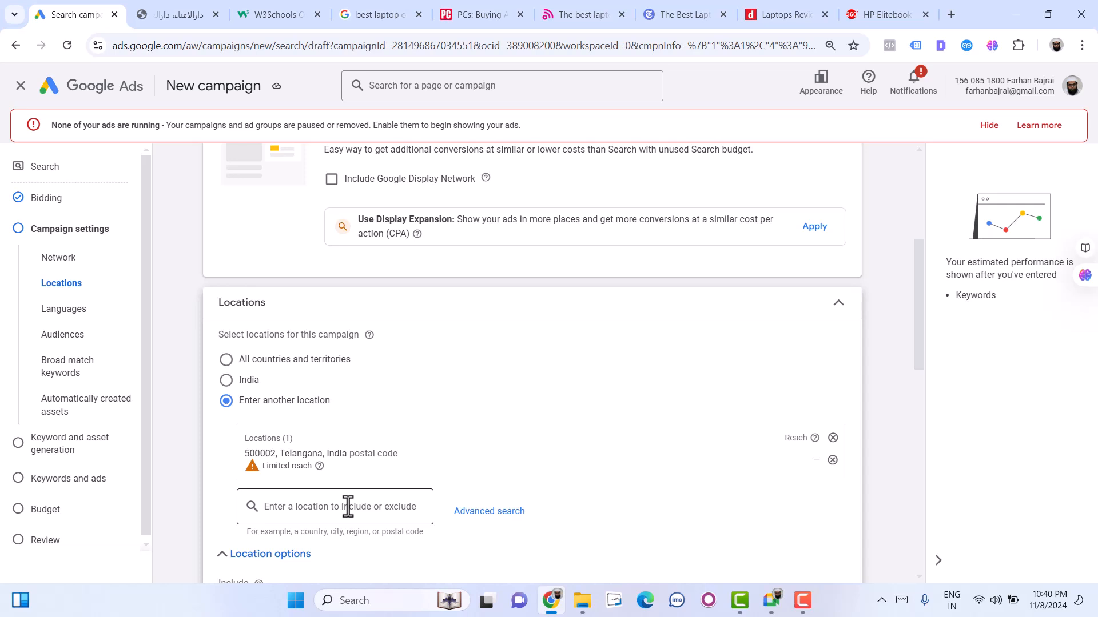
{"action": "type", "text": "Toli"}
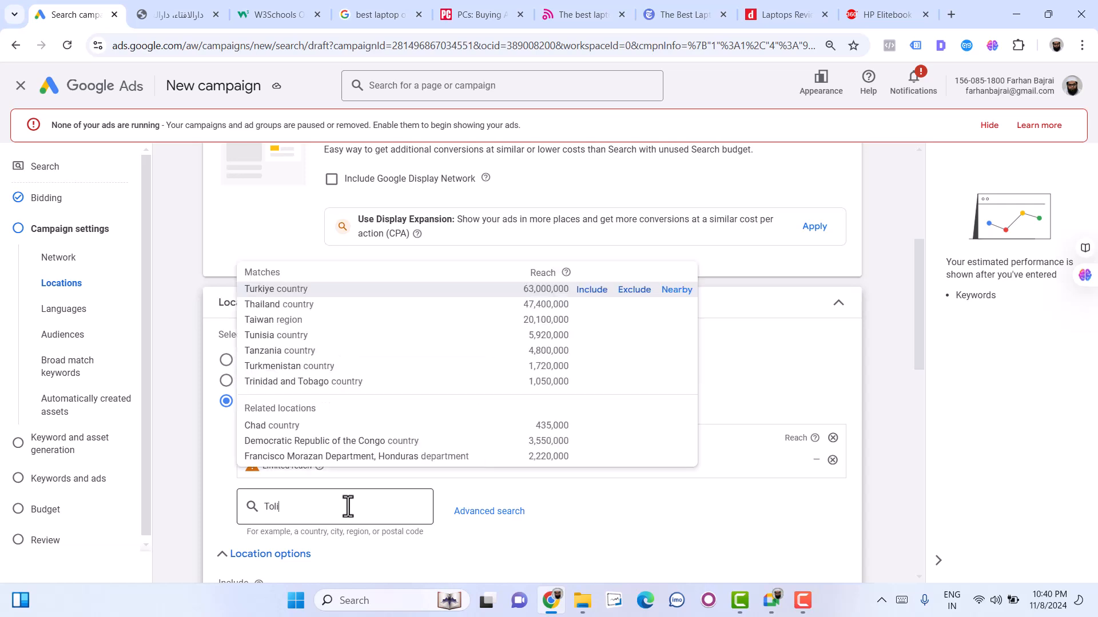
{"action": "type", "text": "chowki"}
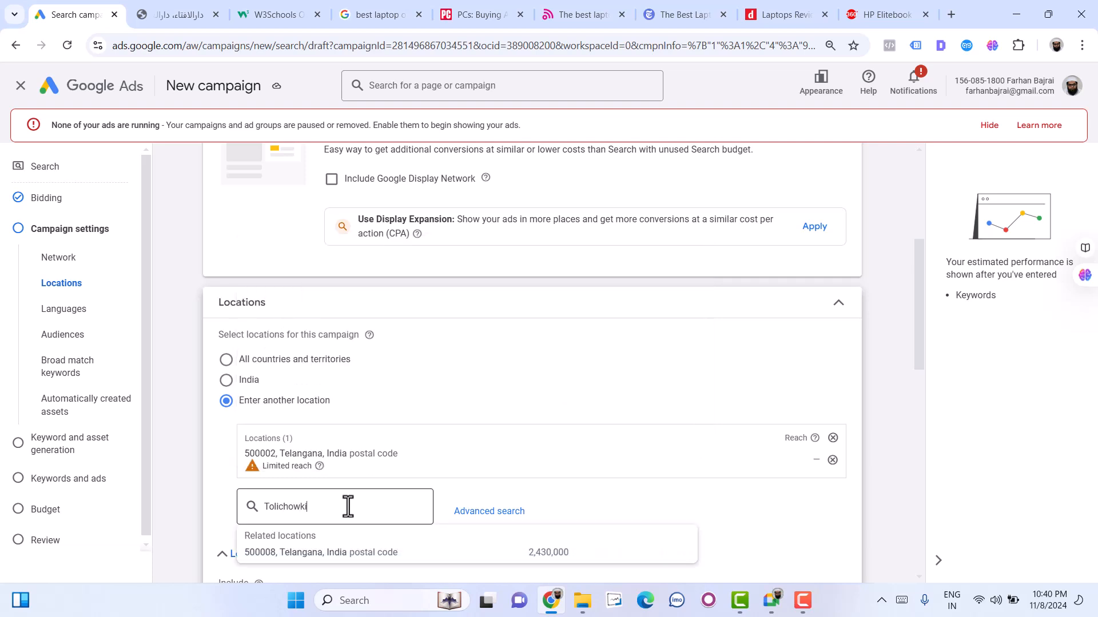
{"action": "mouse_move", "coordinate": [576, 555]}
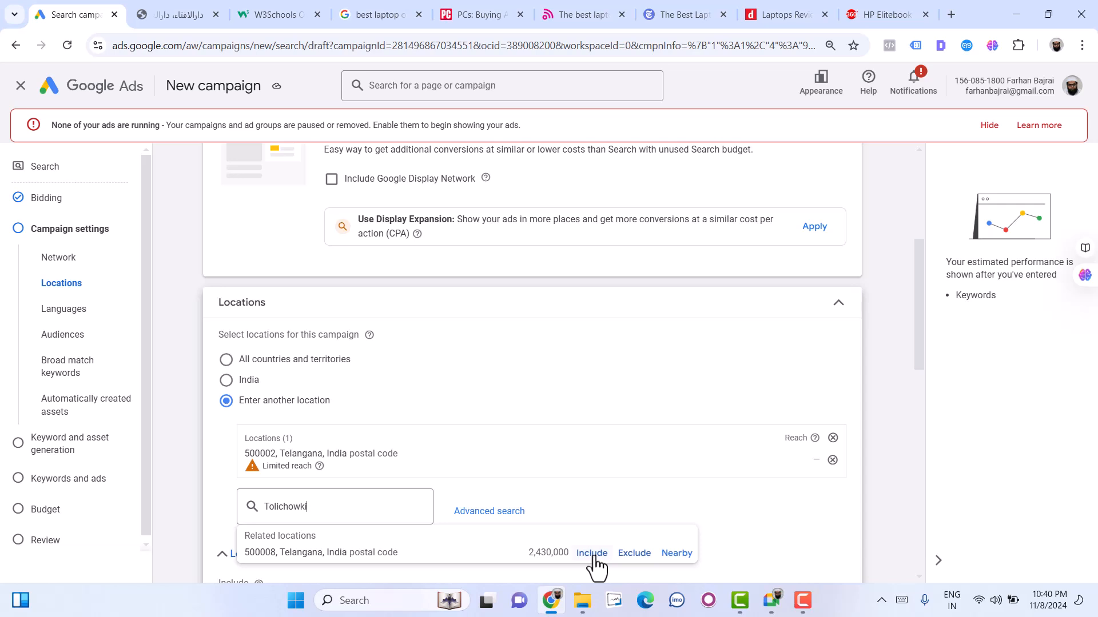
{"action": "left_click", "coordinate": [592, 554]}
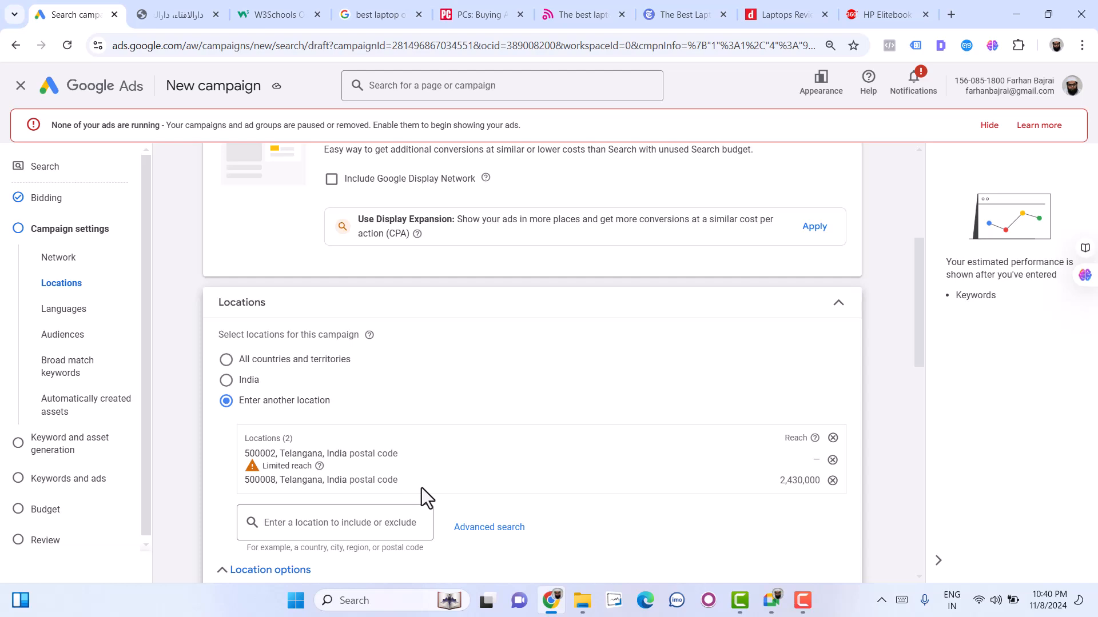
- Limit location targeting to Presence: people in or regularly in the included locations
{"action": "scroll", "coordinate": [387, 479], "scroll_direction": "down", "scroll_amount": 3}
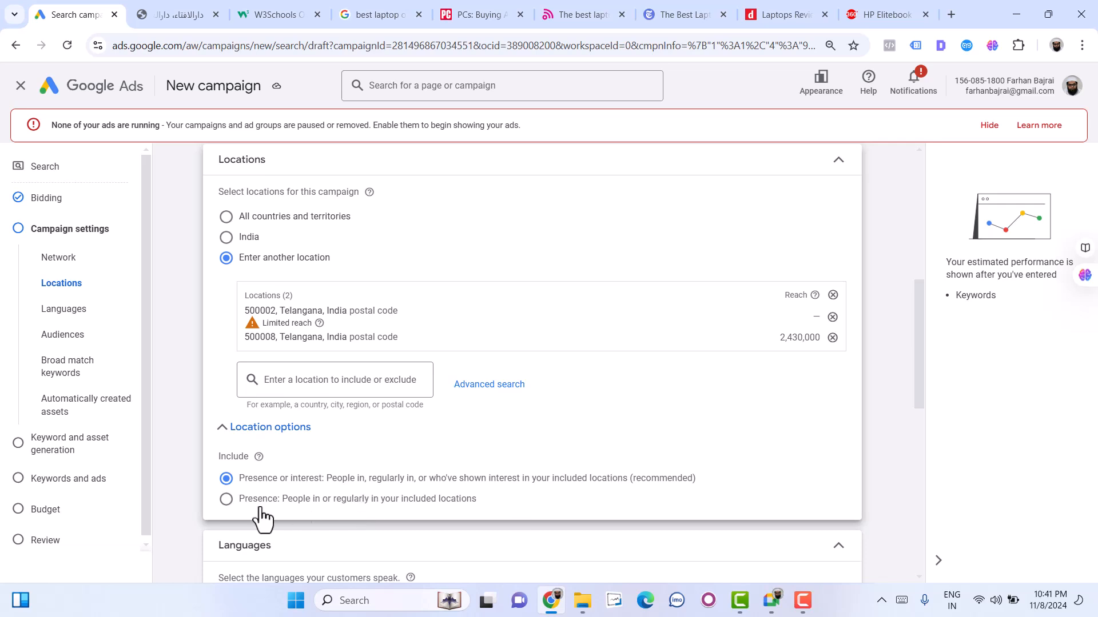
{"action": "left_click", "coordinate": [227, 500]}
- Look through the list of available customer languages for the campaign and close it
{"action": "scroll", "coordinate": [416, 530], "scroll_direction": "down", "scroll_amount": 3}
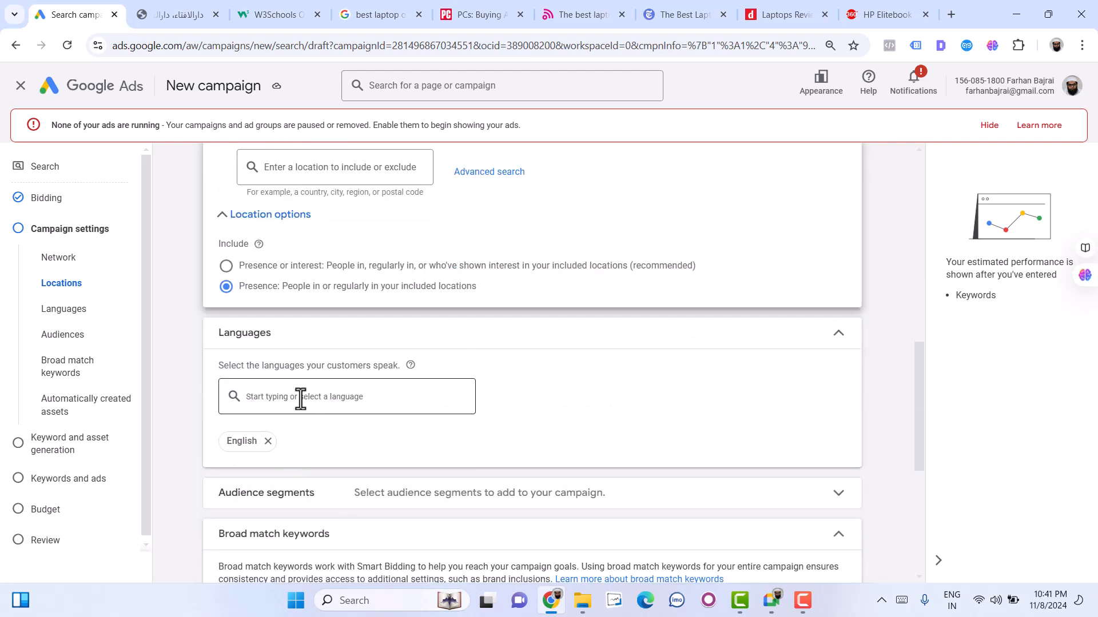
{"action": "left_click", "coordinate": [300, 399]}
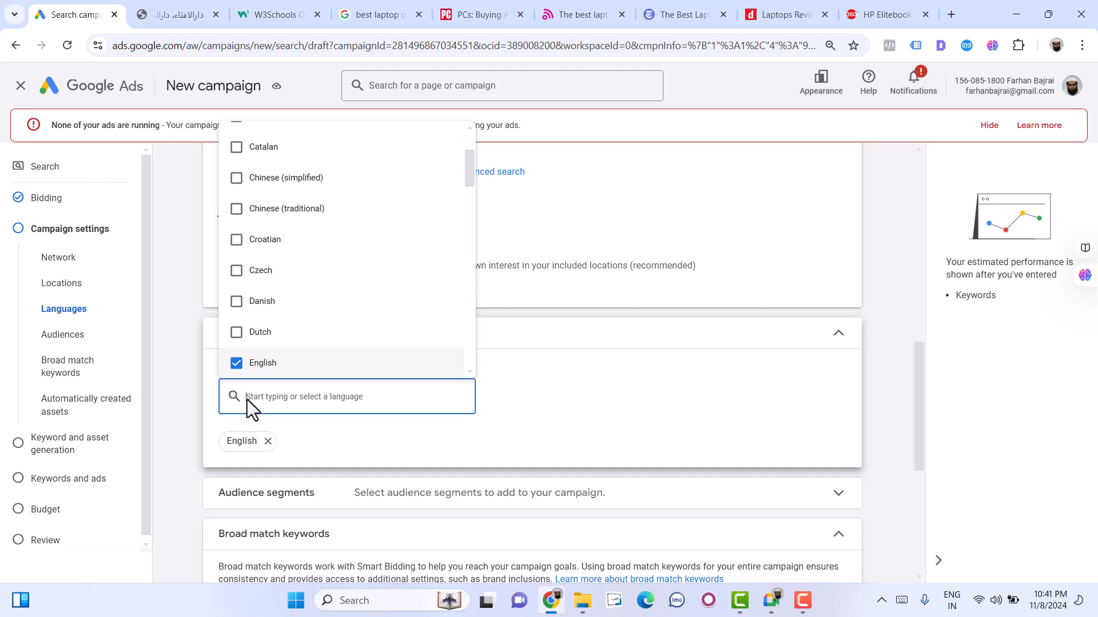
{"action": "scroll", "coordinate": [247, 400], "scroll_direction": "down", "scroll_amount": 3}
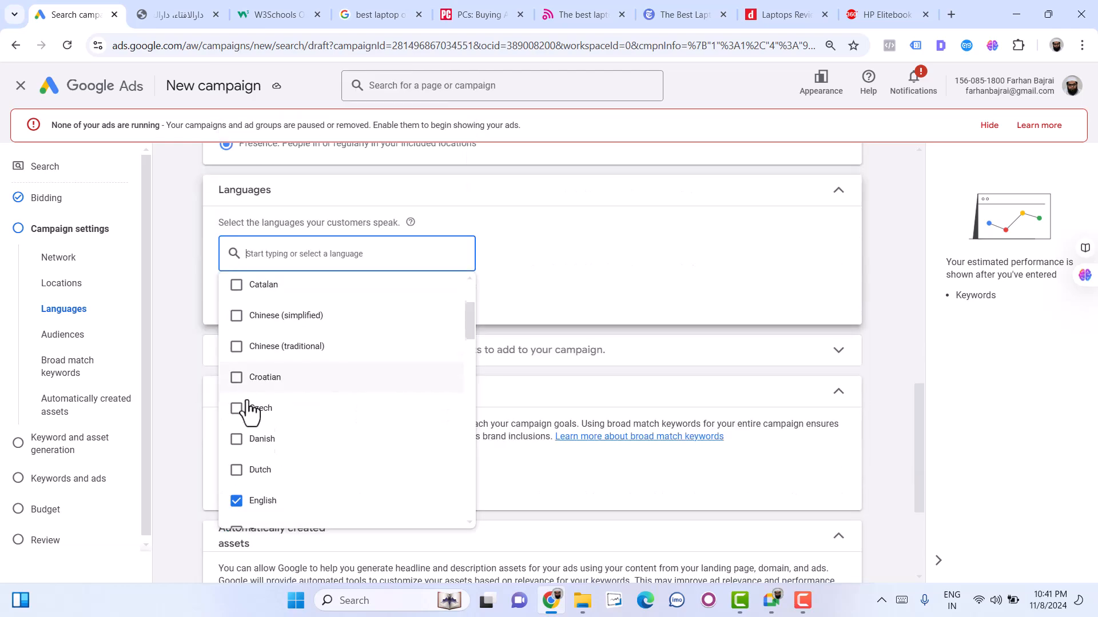
{"action": "left_click", "coordinate": [673, 495]}
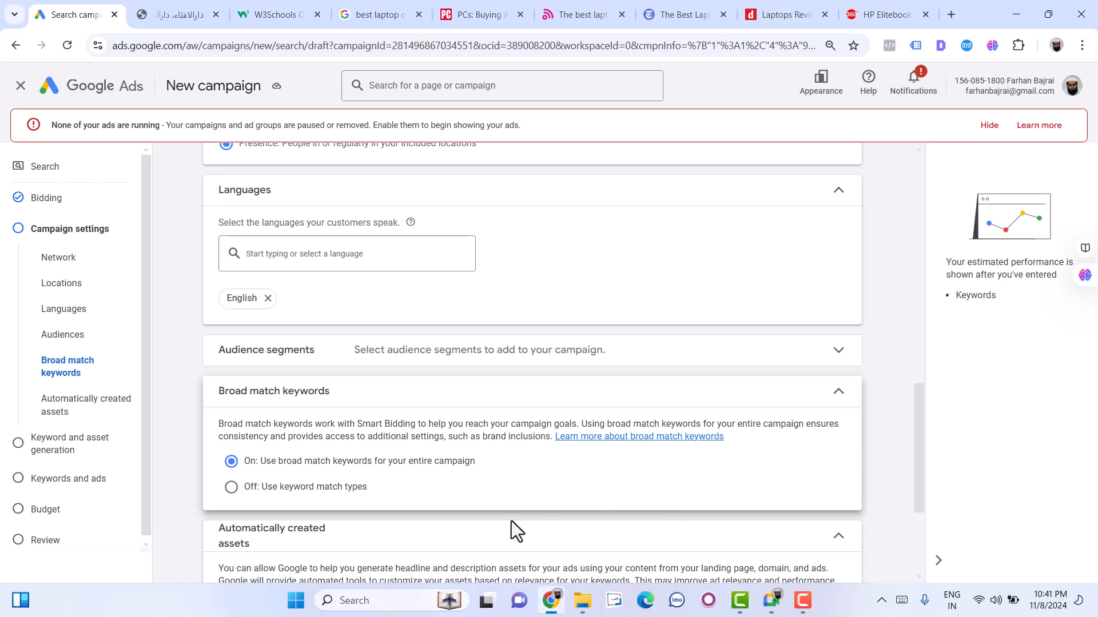
- Expand the additional campaign settings, open the ad schedule and examine its day choices
{"action": "scroll", "coordinate": [511, 520], "scroll_direction": "down", "scroll_amount": 3}
{"action": "scroll", "coordinate": [511, 520], "scroll_direction": "down", "scroll_amount": 1}
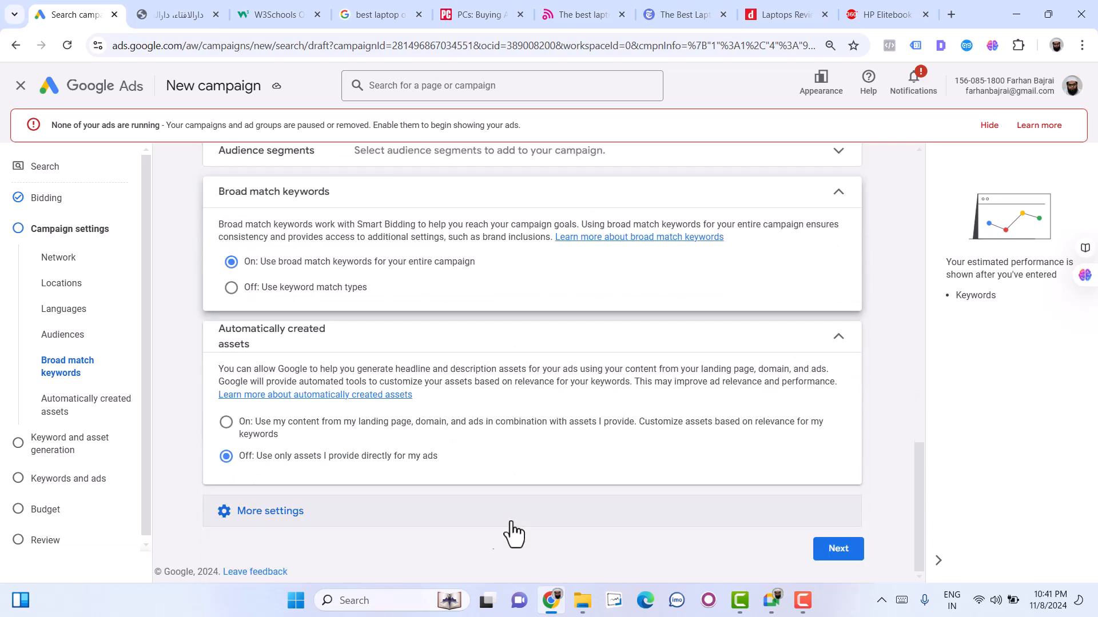
{"action": "left_click", "coordinate": [310, 516]}
{"action": "scroll", "coordinate": [407, 529], "scroll_direction": "down", "scroll_amount": 3}
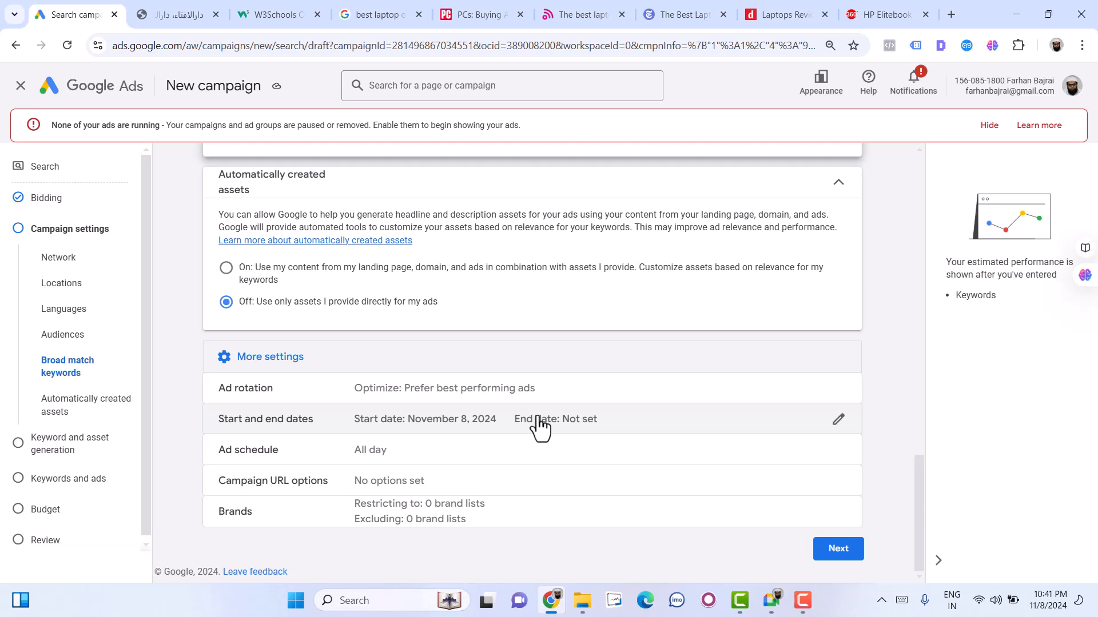
{"action": "left_click", "coordinate": [451, 455]}
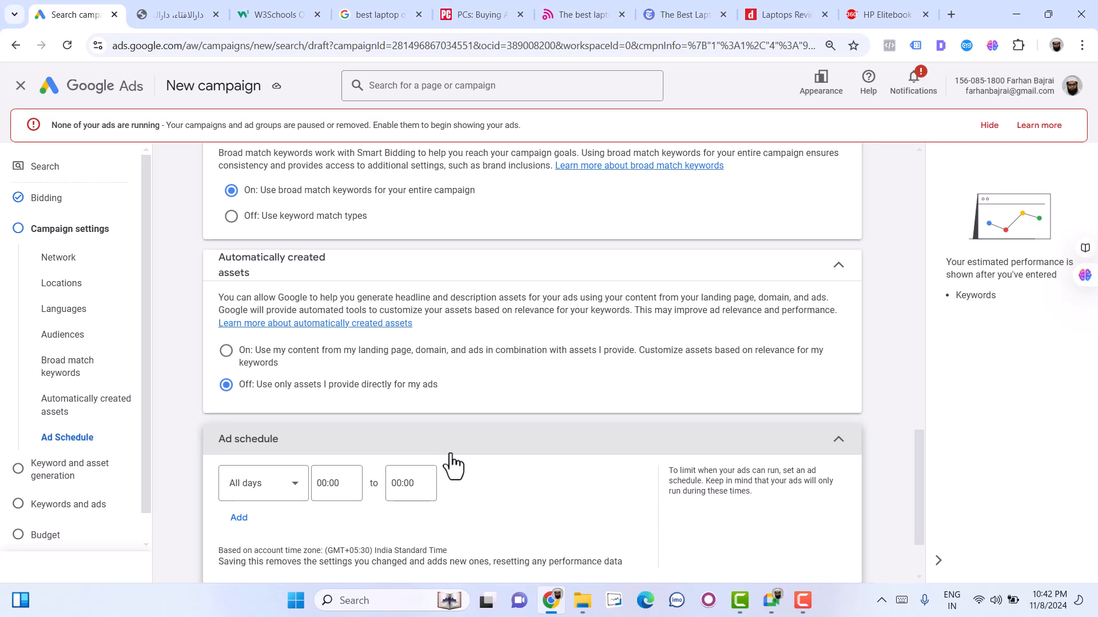
{"action": "scroll", "coordinate": [451, 466], "scroll_direction": "down", "scroll_amount": 2}
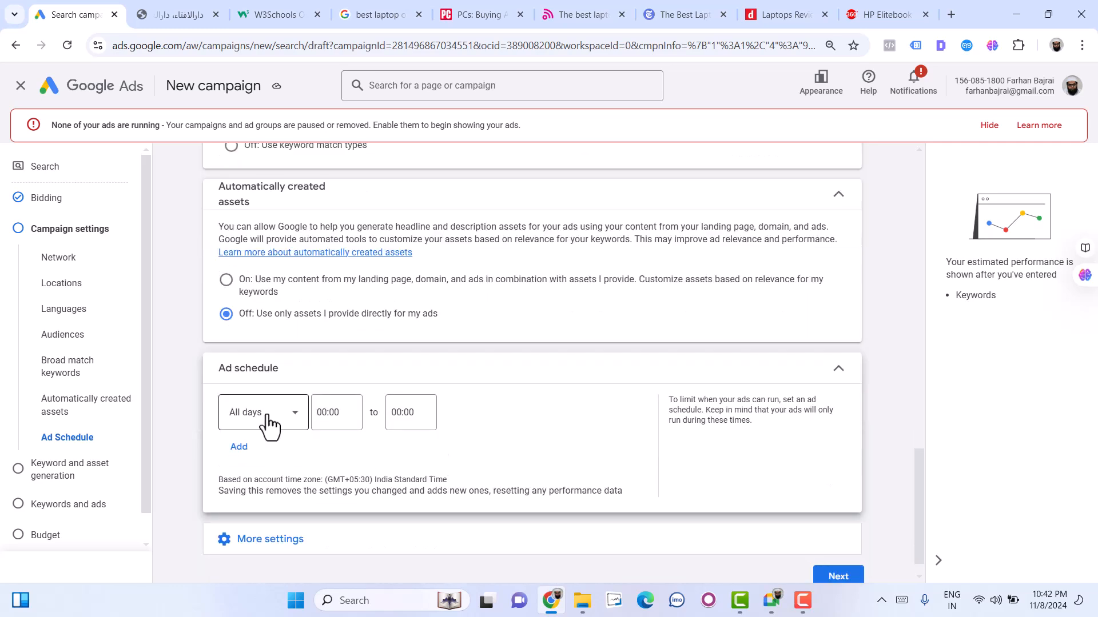
{"action": "left_click", "coordinate": [299, 426]}
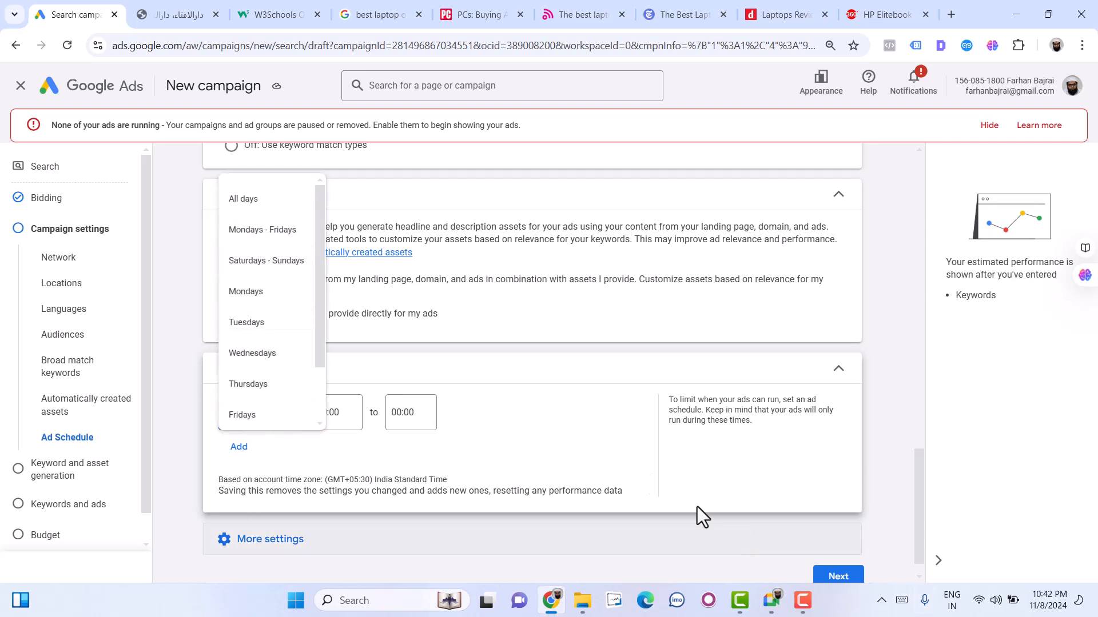
{"action": "left_click", "coordinate": [643, 471]}
- Review the remaining additional settings and continue to the keyword and asset generation stage
{"action": "left_click", "coordinate": [291, 542]}
{"action": "scroll", "coordinate": [336, 544], "scroll_direction": "down", "scroll_amount": 2}
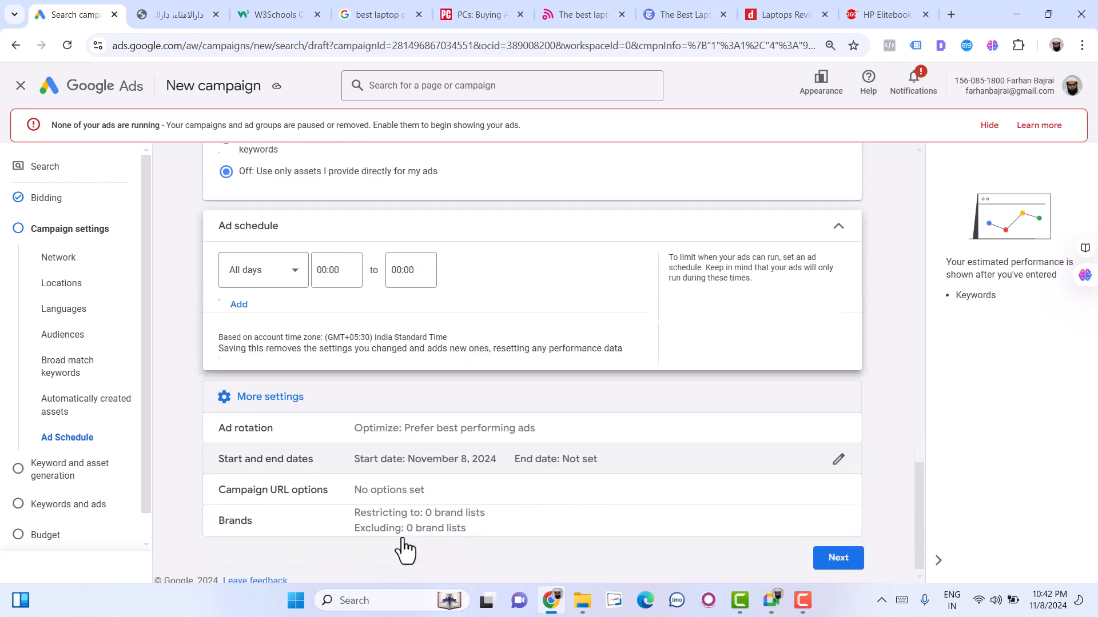
{"action": "scroll", "coordinate": [692, 475], "scroll_direction": "down", "scroll_amount": 1}
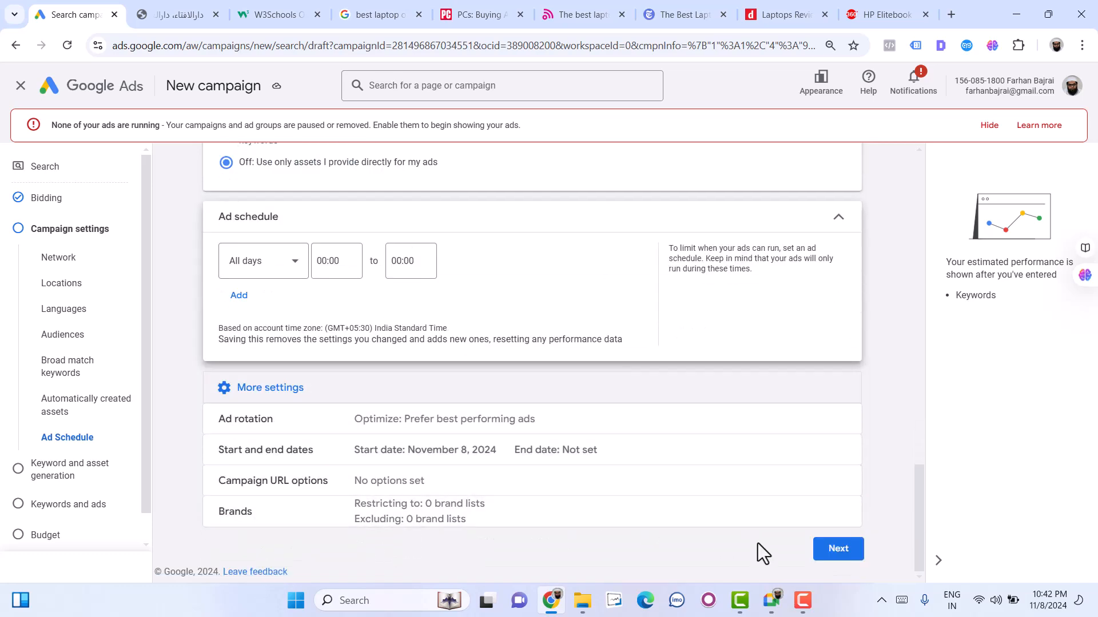
{"action": "left_click", "coordinate": [822, 557]}
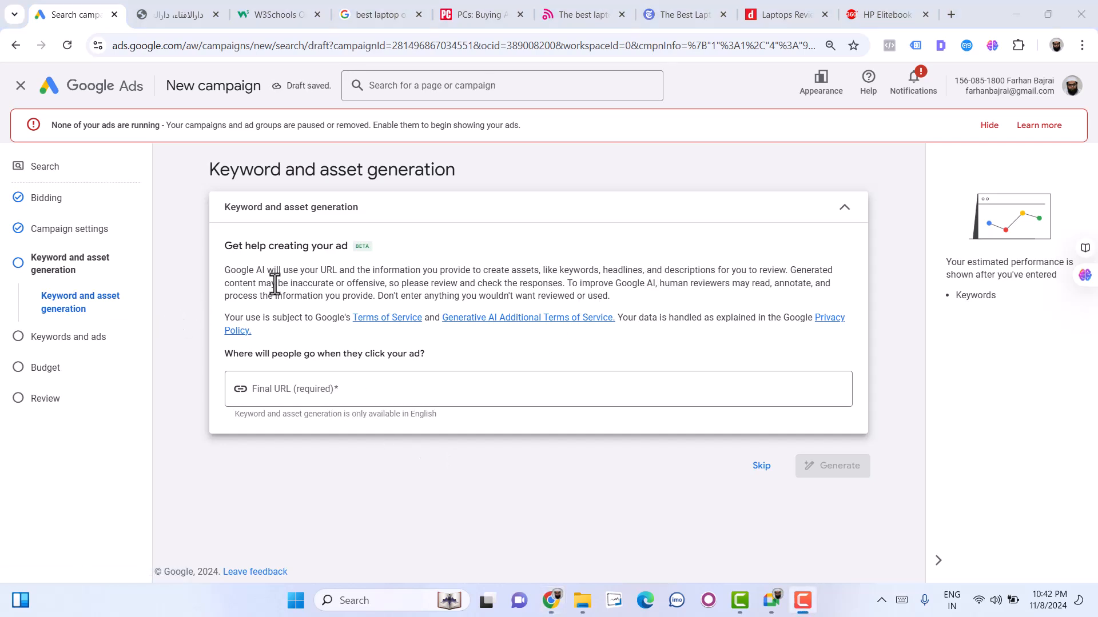
- Enter the advertiser's own https website address as the final URL for keyword and asset generation
{"action": "left_click", "coordinate": [261, 391]}
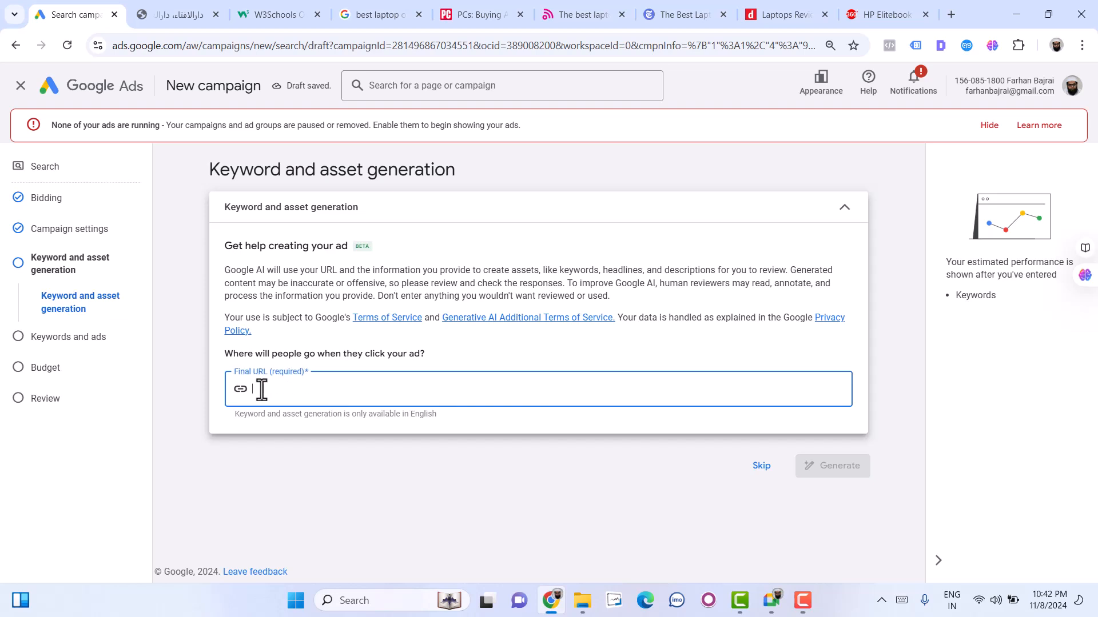
{"action": "type", "text": "https"}
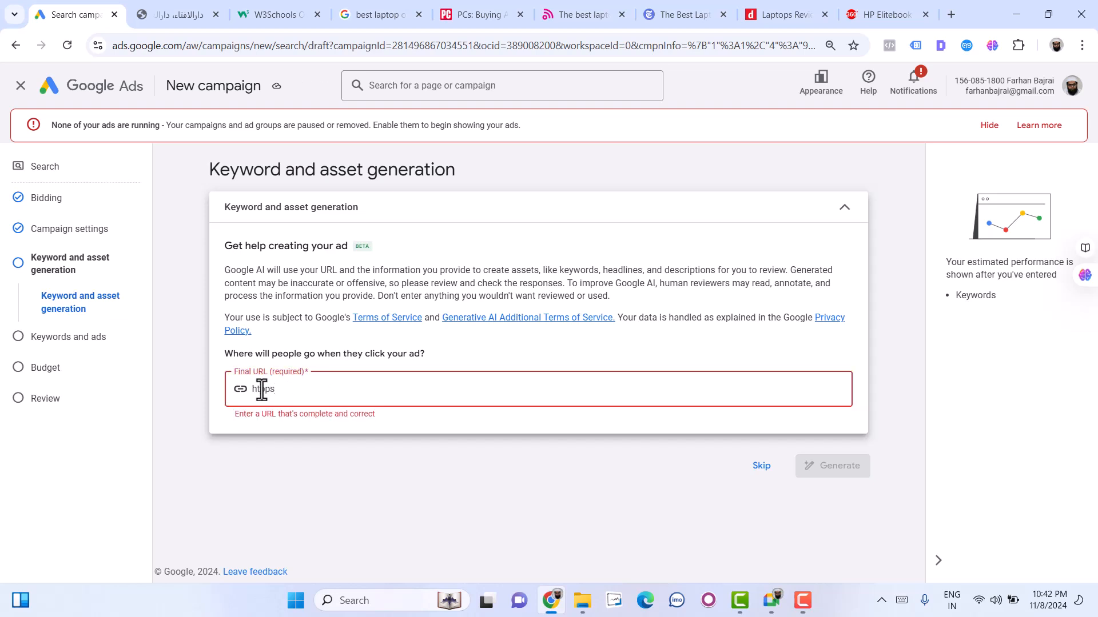
{"action": "type", "text": "://farhanbajrai.com"}
{"action": "left_click", "coordinate": [271, 393]}
{"action": "key", "text": "BackSpace"}
{"action": "type", "text": "t"}
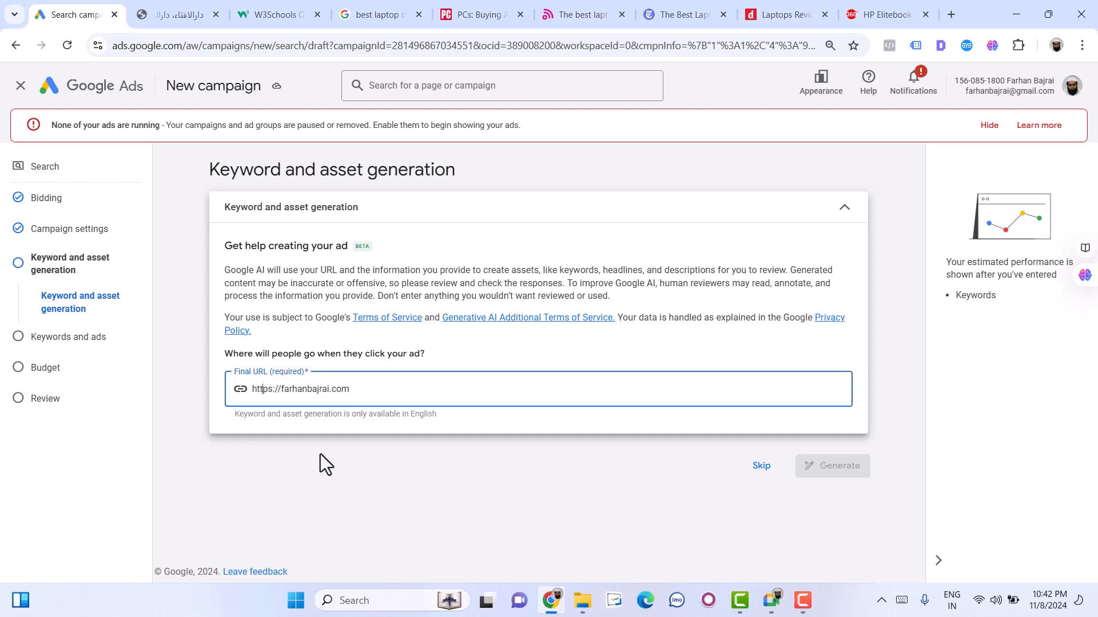
- Skip the AI generation of keywords and assets and proceed to the Keywords and ads stage
{"action": "left_click", "coordinate": [777, 475]}
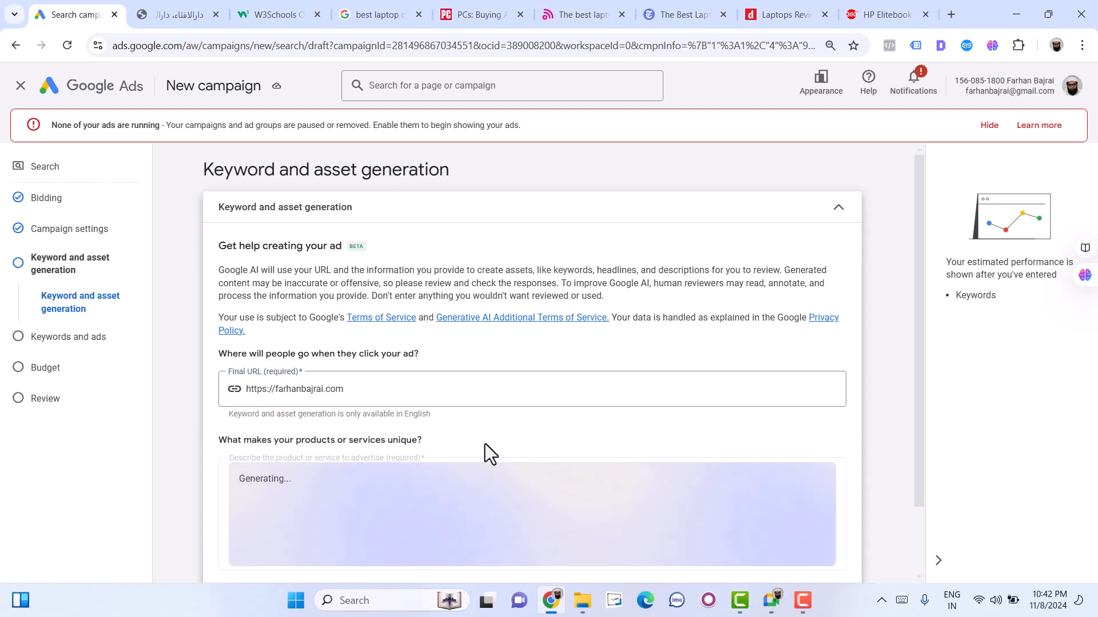
{"action": "scroll", "coordinate": [485, 449], "scroll_direction": "down", "scroll_amount": 2}
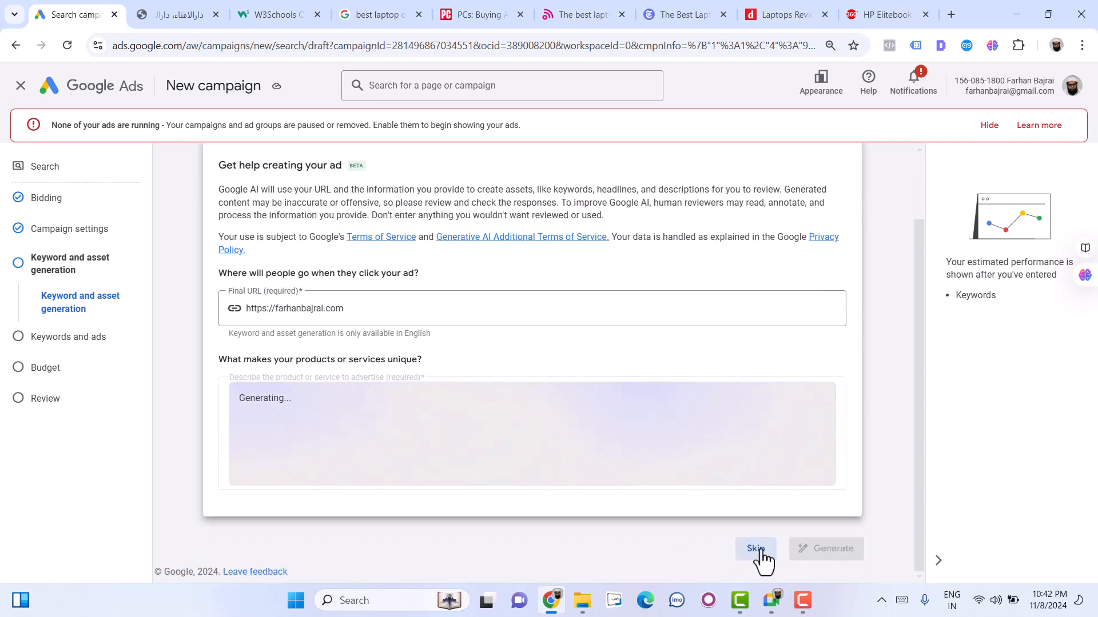
{"action": "left_click", "coordinate": [756, 549]}
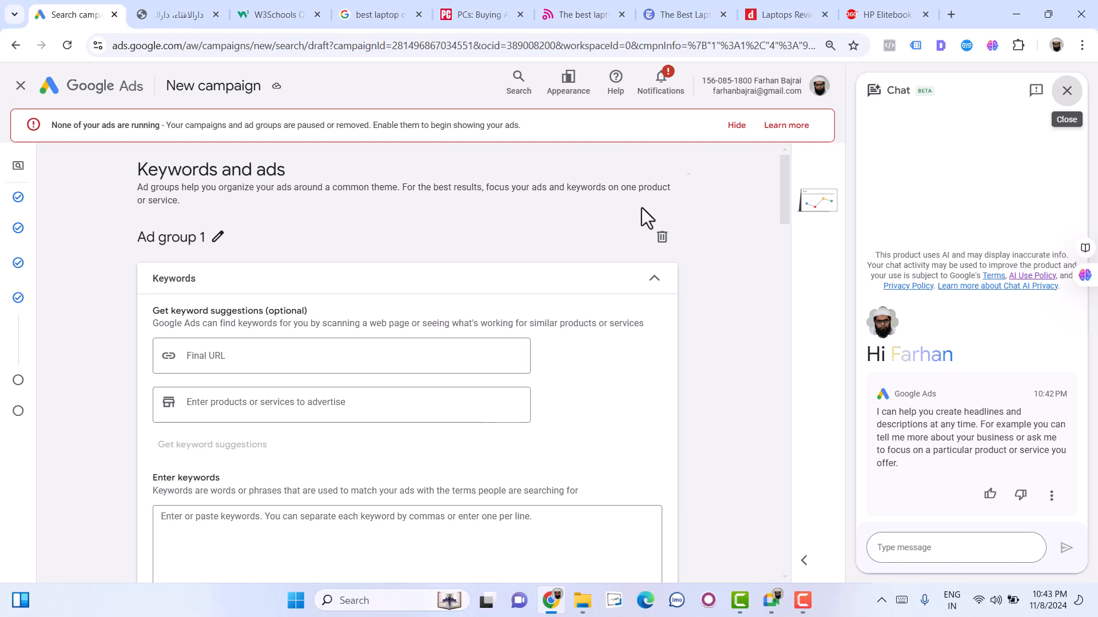
{"action": "left_click", "coordinate": [763, 14]}
{"action": "left_click", "coordinate": [569, 36]}
{"action": "key", "text": "ctrl+c"}
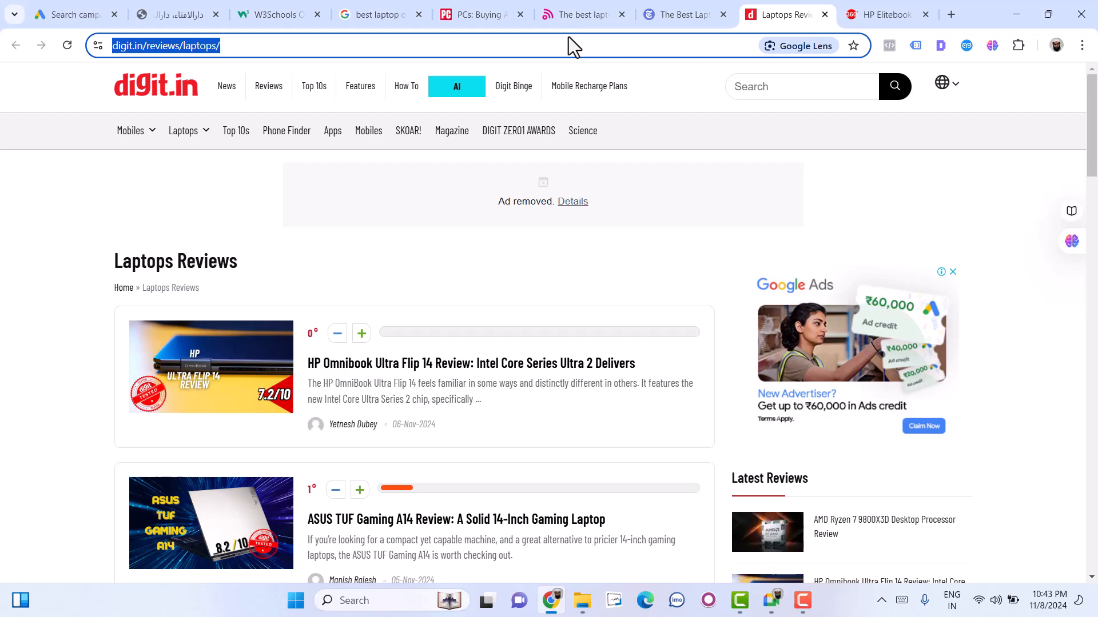
{"action": "left_click", "coordinate": [70, 13]}
{"action": "left_click", "coordinate": [206, 357]}
{"action": "key", "text": "ctrl+v"}
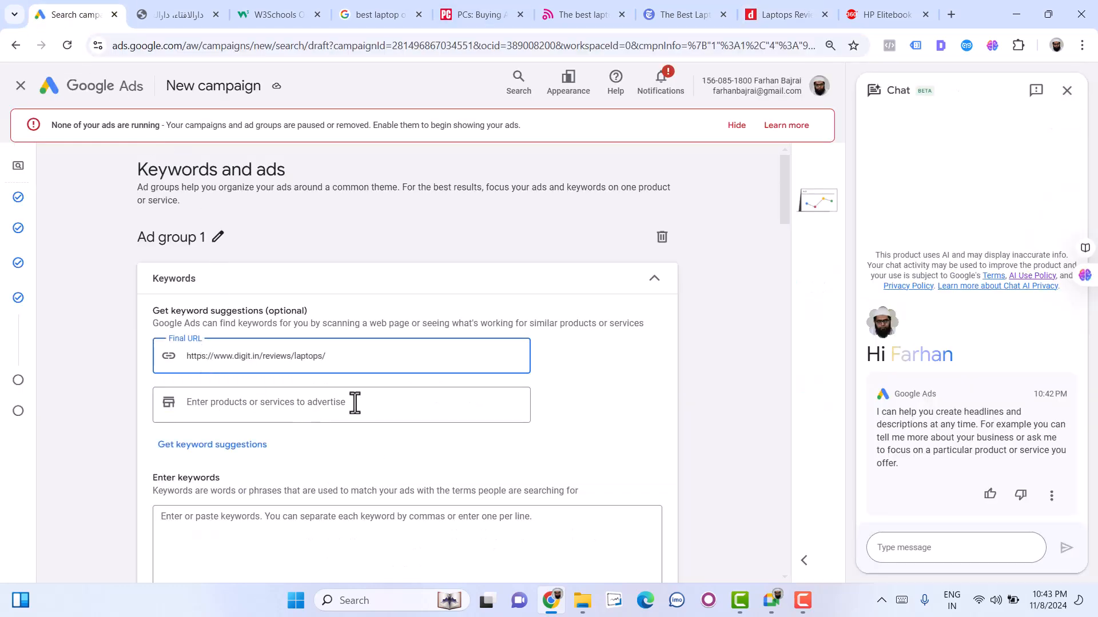
- Get keyword suggestions from Ad group 1's final URL, and end the assistant chat to close its panel
{"action": "scroll", "coordinate": [356, 367], "scroll_direction": "down", "scroll_amount": 1}
{"action": "key", "text": "Return"}
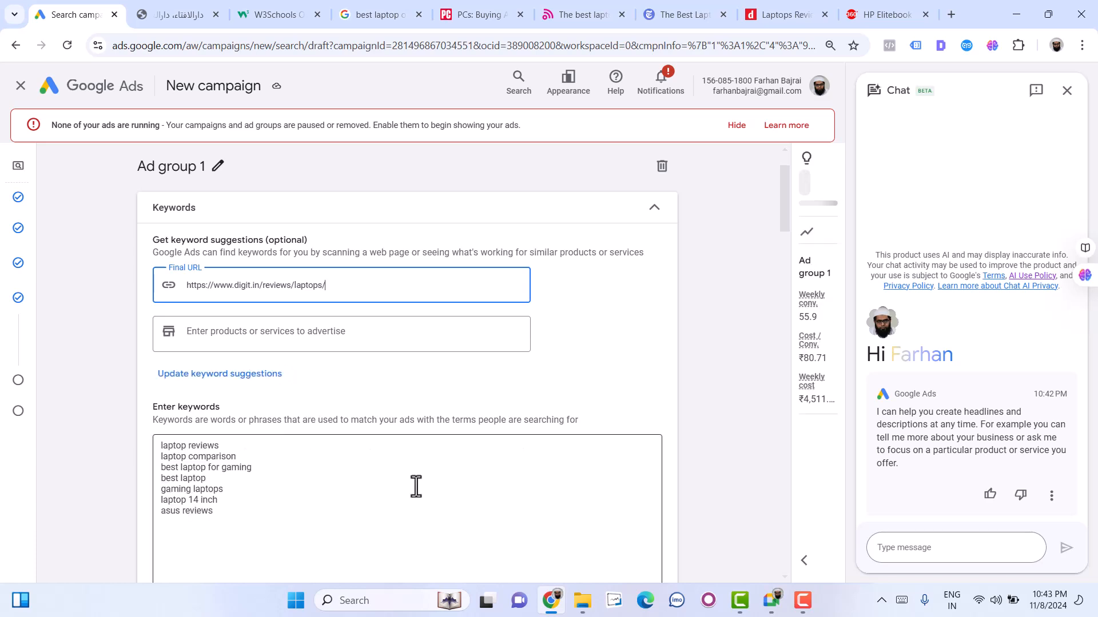
{"action": "left_click", "coordinate": [1067, 90]}
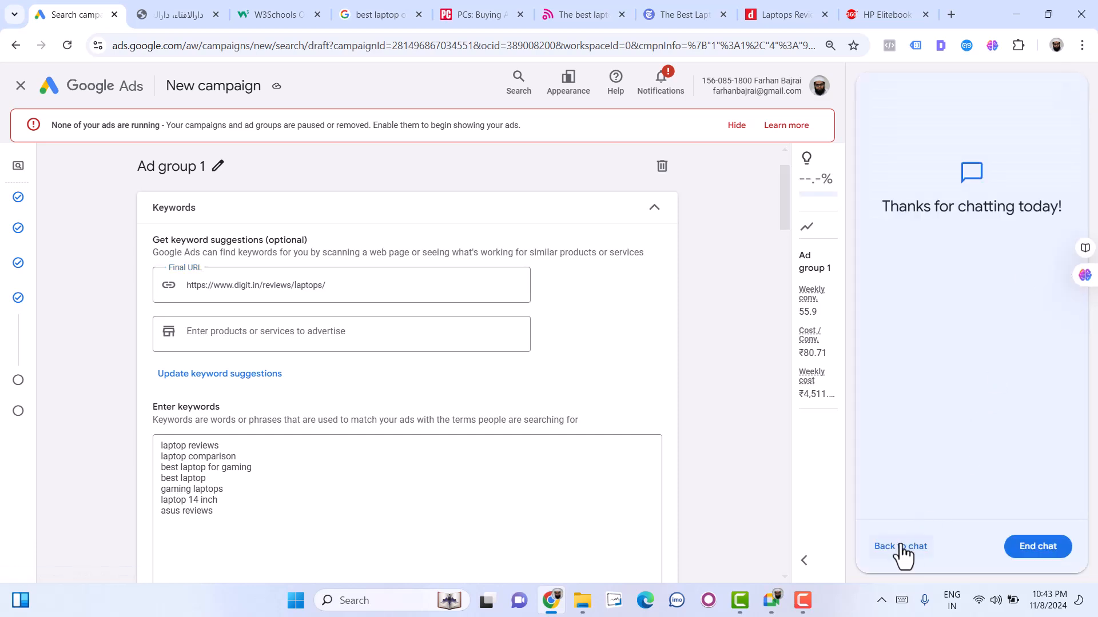
{"action": "left_click", "coordinate": [1052, 554]}
- Replace all the suggested keywords of Ad group 1 with the keyword "digital marketing course"
{"action": "scroll", "coordinate": [343, 483], "scroll_direction": "down", "scroll_amount": 2}
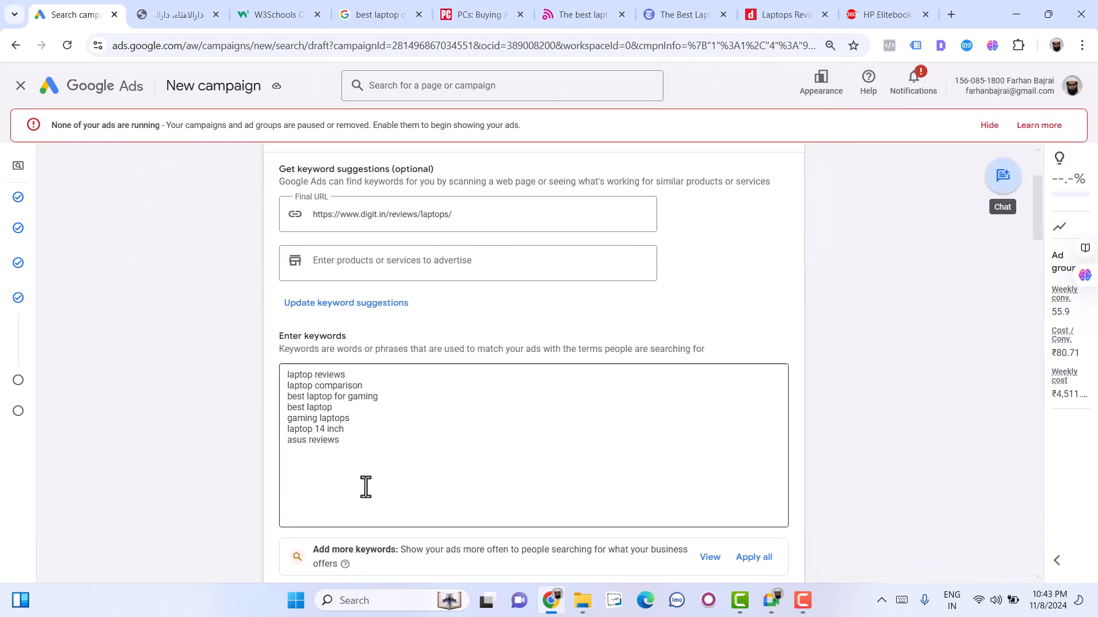
{"action": "left_click", "coordinate": [363, 443]}
{"action": "key", "text": "ctrl+a"}
{"action": "type", "text": "digital marketing course"}
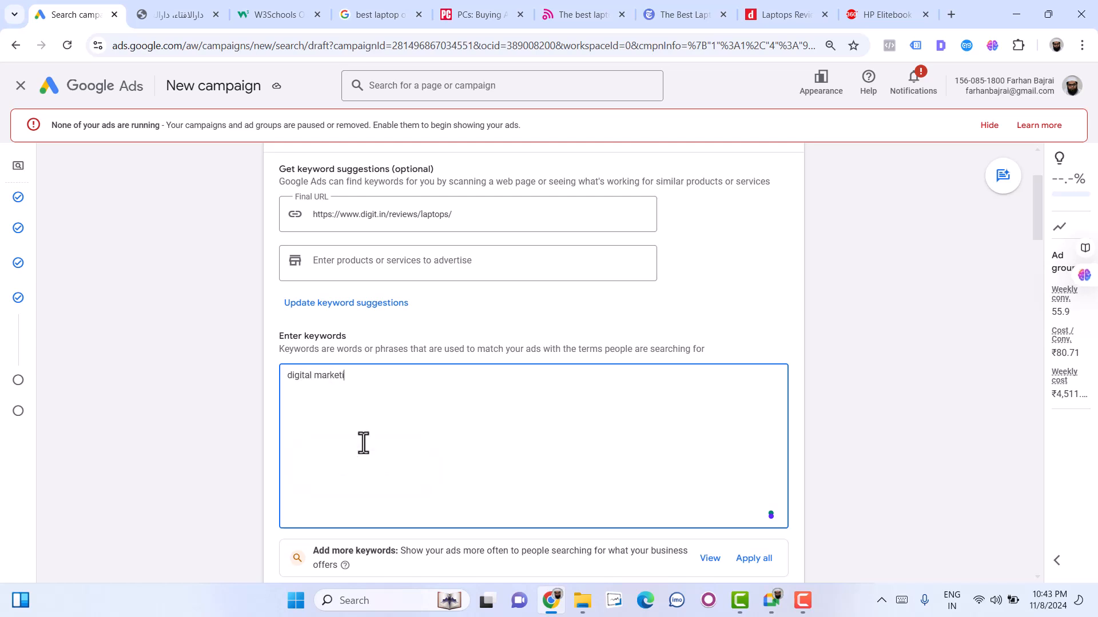
- Add "digital marketing course in hyderabad" as a second keyword on its own line
{"action": "key", "text": "Return"}
{"action": "type", "text": "digital marekting"}
{"action": "key", "text": "ctrl+shift+Left"}
{"action": "type", "text": "marketing course in hyderabad"}
- Add the keyword variant "digital marketing course hyderabad" on a new line of the keyword list
{"action": "key", "text": "Return"}
{"action": "type", "text": "digital marketing course hyderabad"}
- Add the local-search keyword "digital marketing course near me" on a new line of the list
{"action": "key", "text": "Return"}
{"action": "type", "text": "diigtal"}
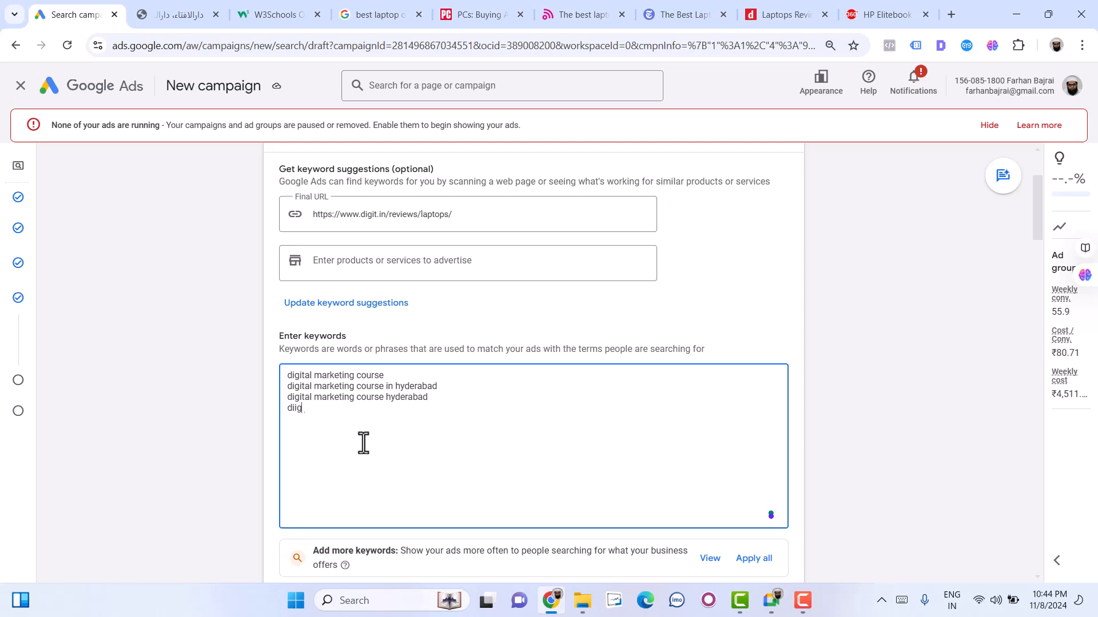
{"action": "key", "text": "ctrl+shift+Left"}
{"action": "type", "text": "digital marek"}
{"action": "type", "text": "ting"}
{"action": "key", "text": "BackSpace"}
{"action": "key", "text": "BackSpace"}
{"action": "key", "text": "BackSpace"}
{"action": "type", "text": "eting course near me"}
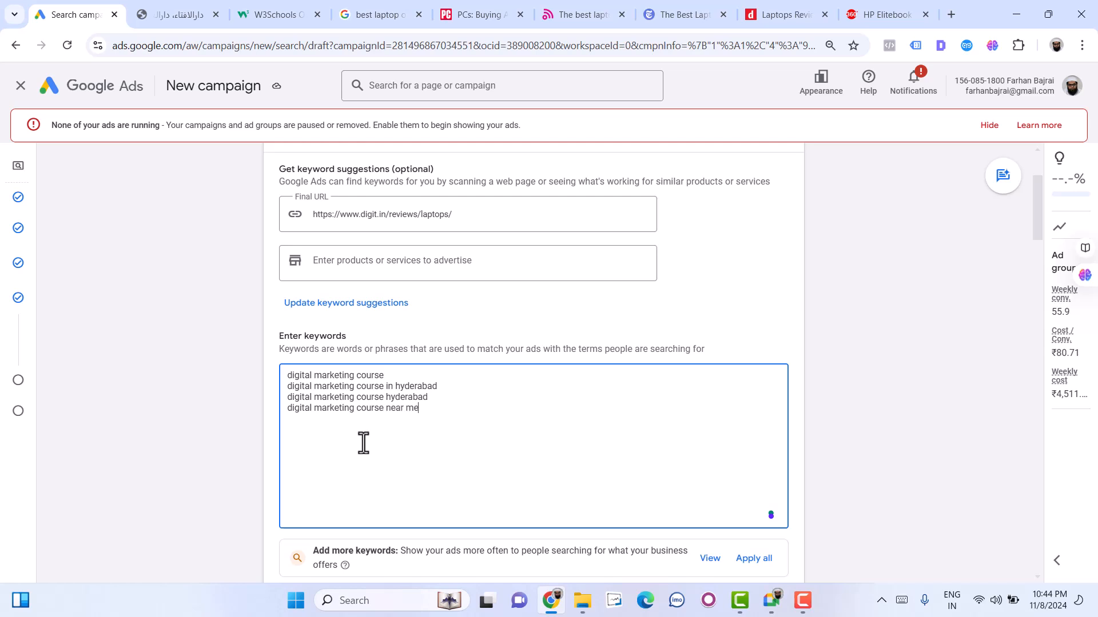
- Add the keywords "digital marketing" and "online marketing course" on separate lines of the keyword list
{"action": "key", "text": "Return"}
{"action": "type", "text": "digital marketing"}
{"action": "key", "text": "Return"}
{"action": "type", "text": "sco"}
{"action": "type", "text": "ocia"}
{"action": "type", "text": "l"}
{"action": "key", "text": "shift+Home"}
{"action": "type", "text": "online marketing cour"}
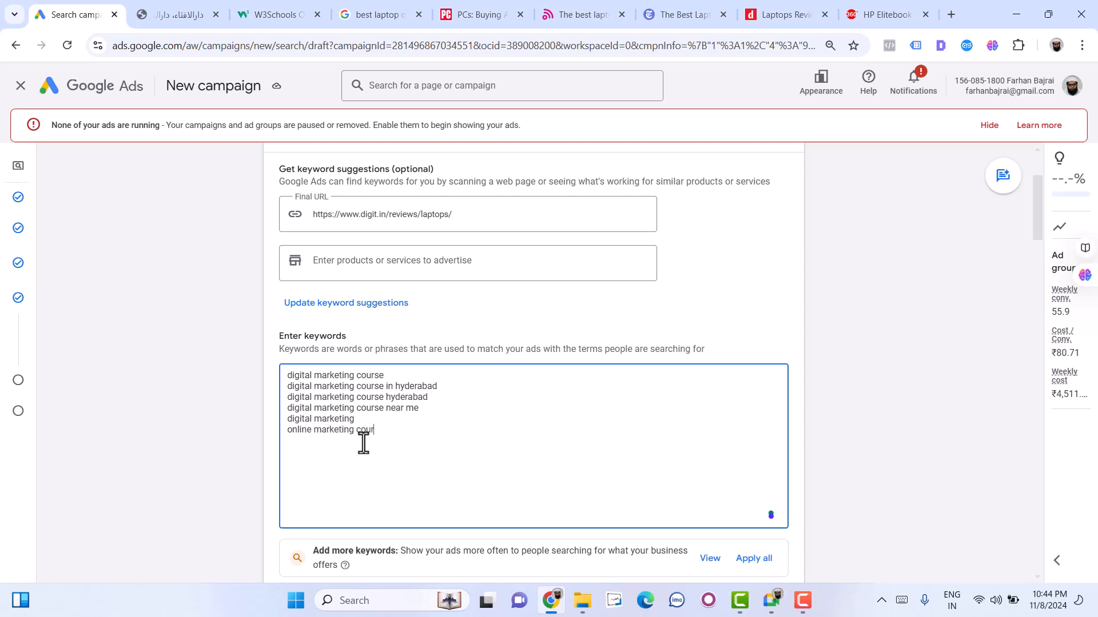
{"action": "type", "text": "se social media"}
{"action": "type", "text": " marketing"}
{"action": "type", "text": "  course"}
- Add the keywords "social media marketing course" and "facebook ads tutorial" on separate lines of the keyword list
{"action": "key", "text": "Return"}
{"action": "type", "text": "facebook ads tuto"}
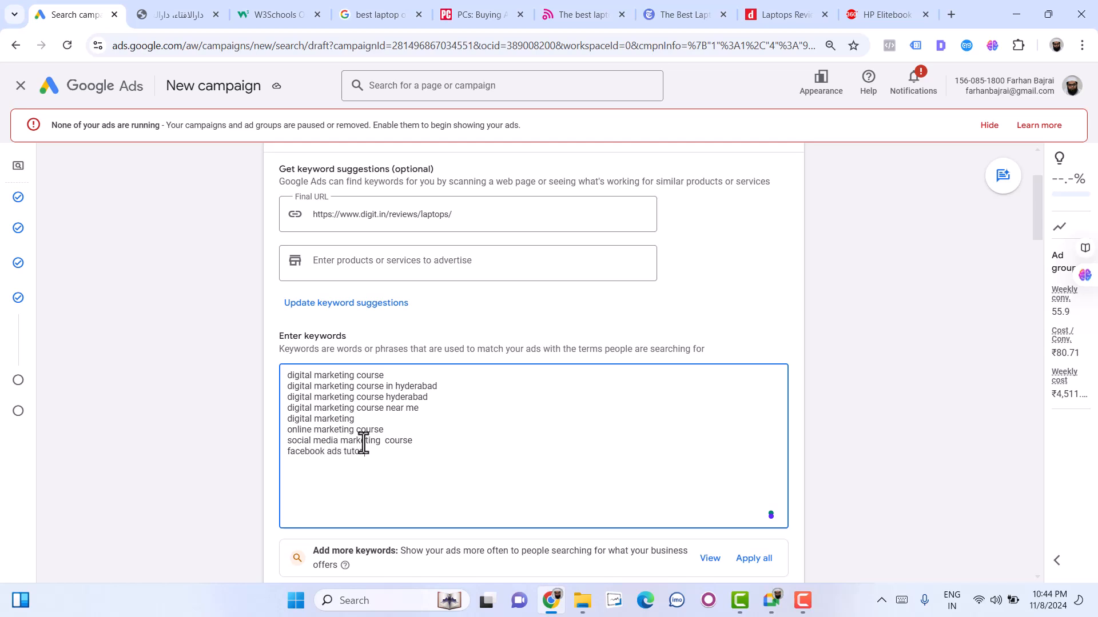
{"action": "type", "text": "rial google ads course"}
- Add the keywords "google ads course" and "SEO course" on separate lines of the keyword list
{"action": "key", "text": "Return"}
{"action": "type", "text": "SEO cours"}
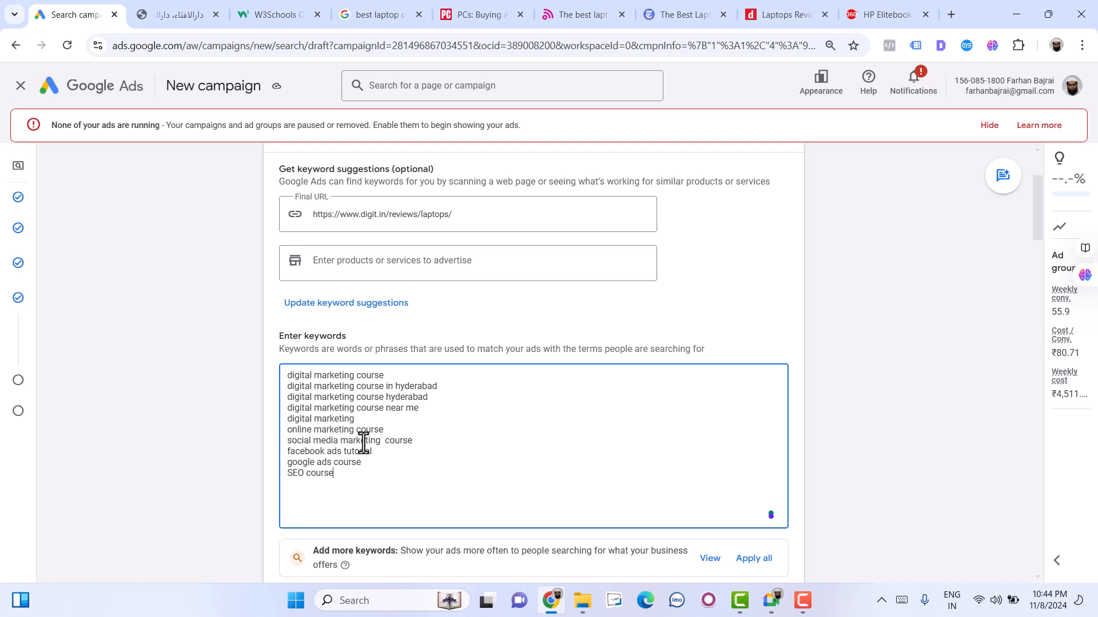
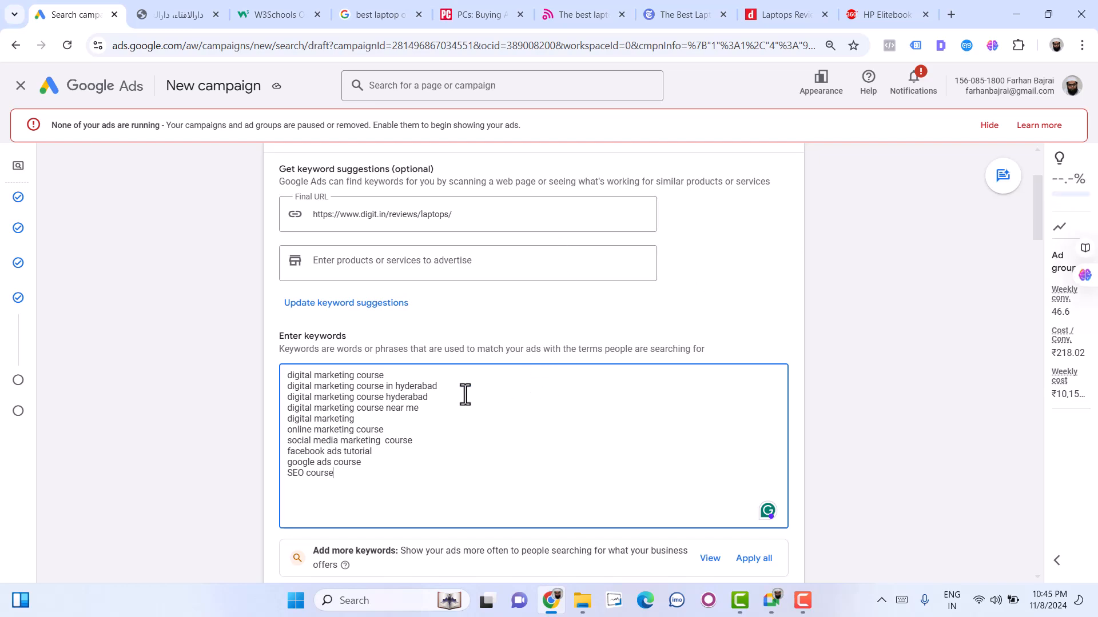
- Open the Digital Marketing Course product page on the advertiser's website in a new tab and copy its address
{"action": "scroll", "coordinate": [415, 430], "scroll_direction": "down", "scroll_amount": 6}
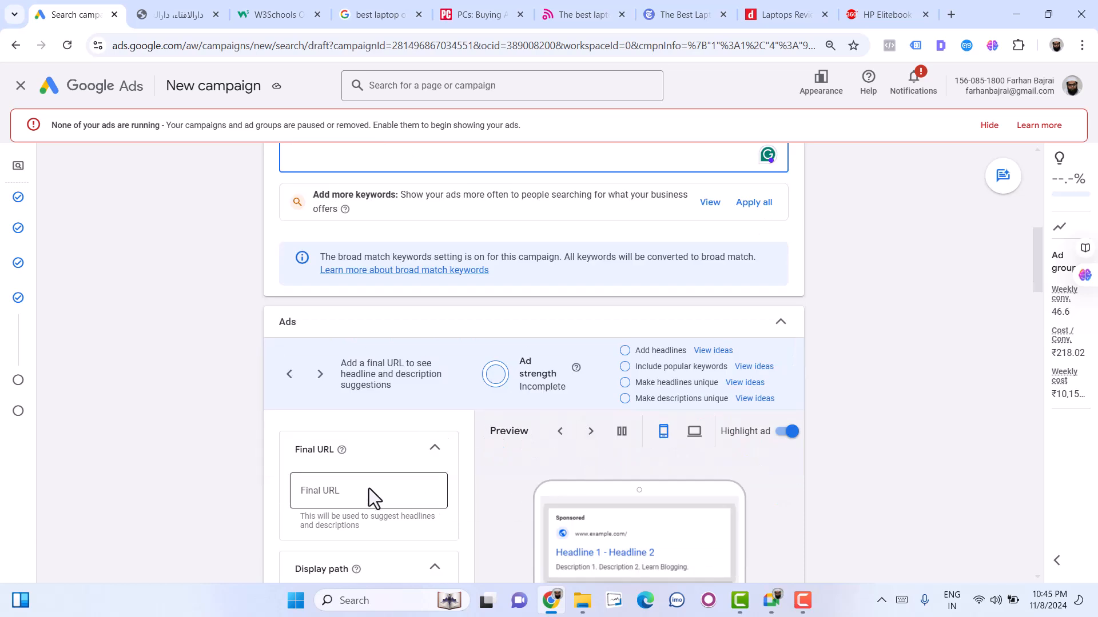
{"action": "left_click", "coordinate": [368, 489]}
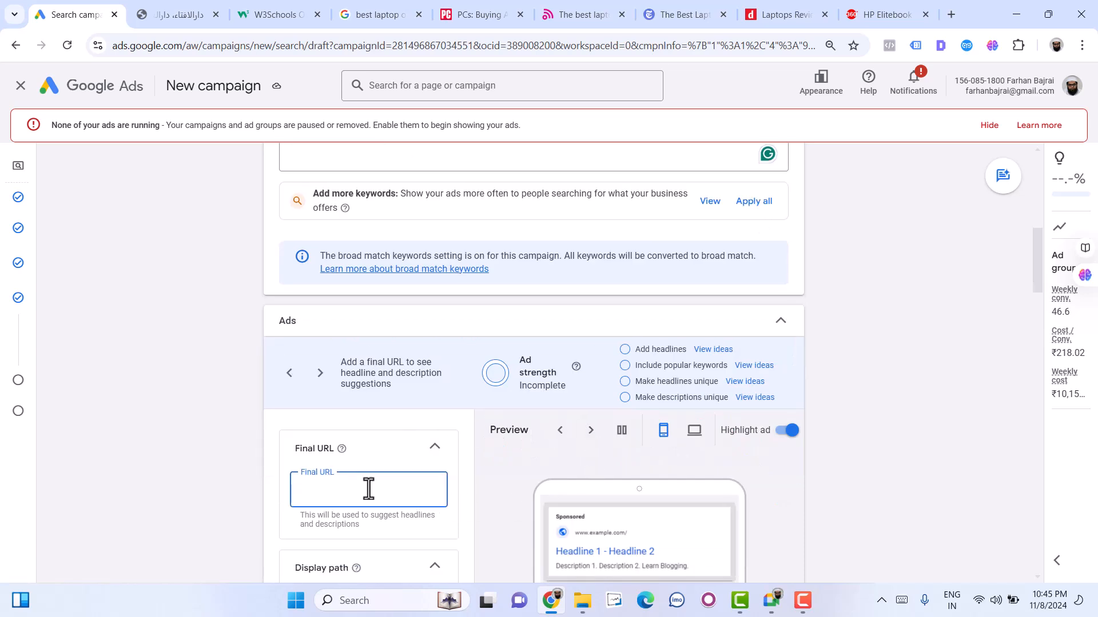
{"action": "left_click", "coordinate": [956, 16]}
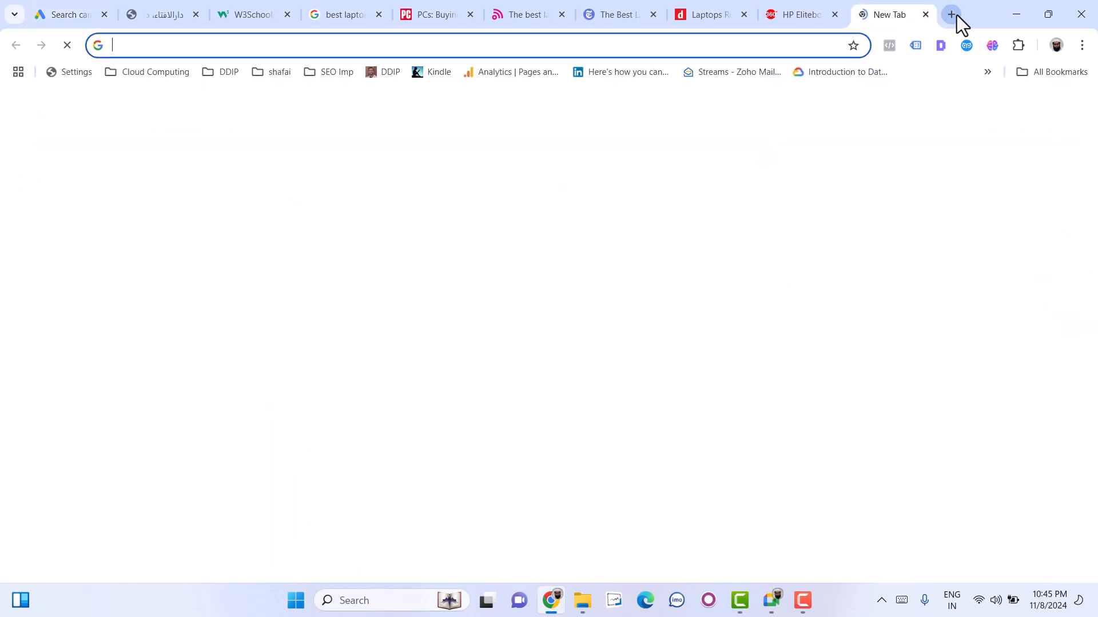
{"action": "type", "text": "farh"}
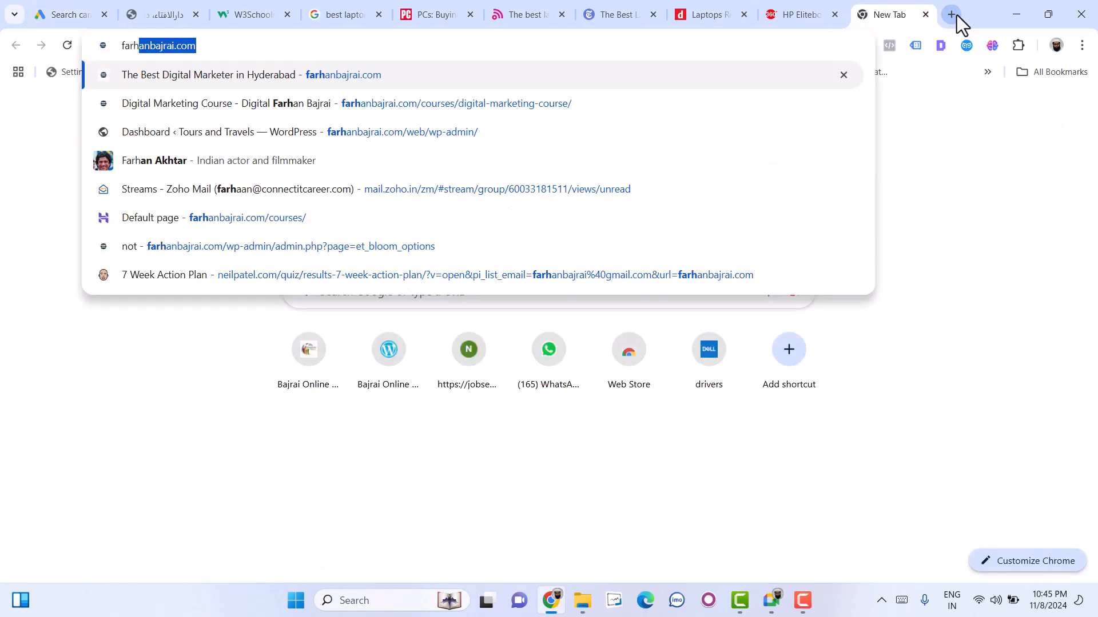
{"action": "key", "text": "Return"}
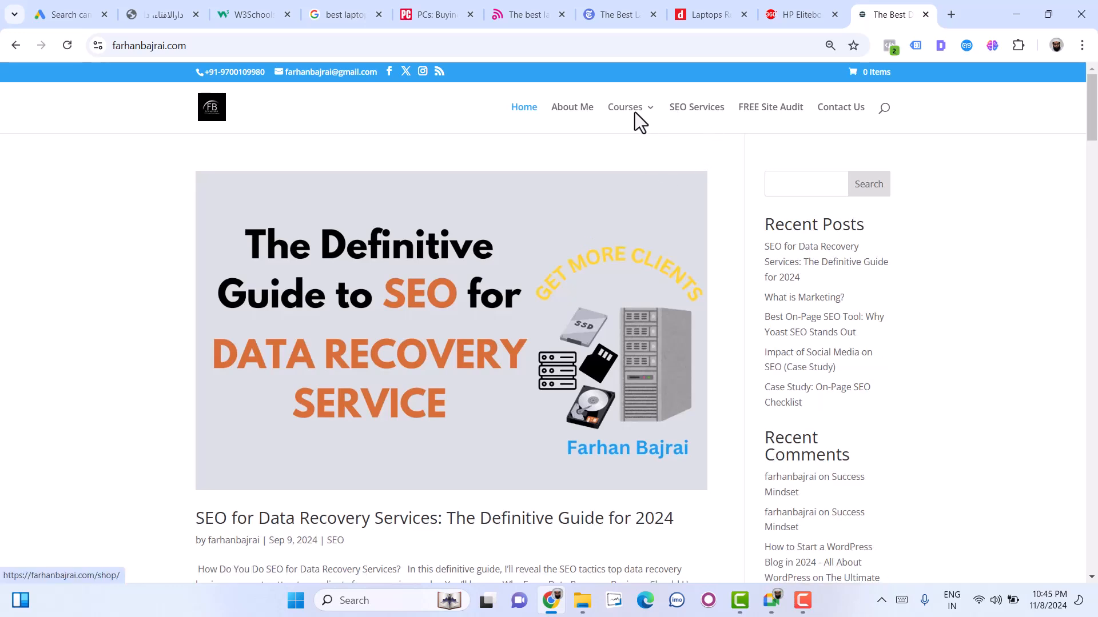
{"action": "left_click", "coordinate": [634, 115]}
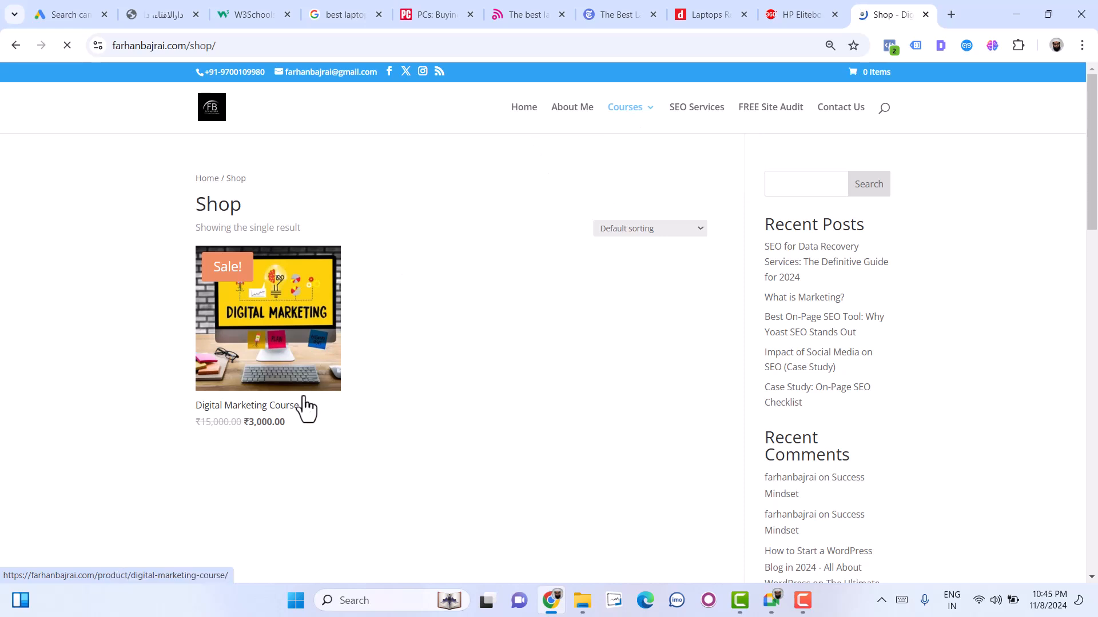
{"action": "left_click", "coordinate": [287, 412]}
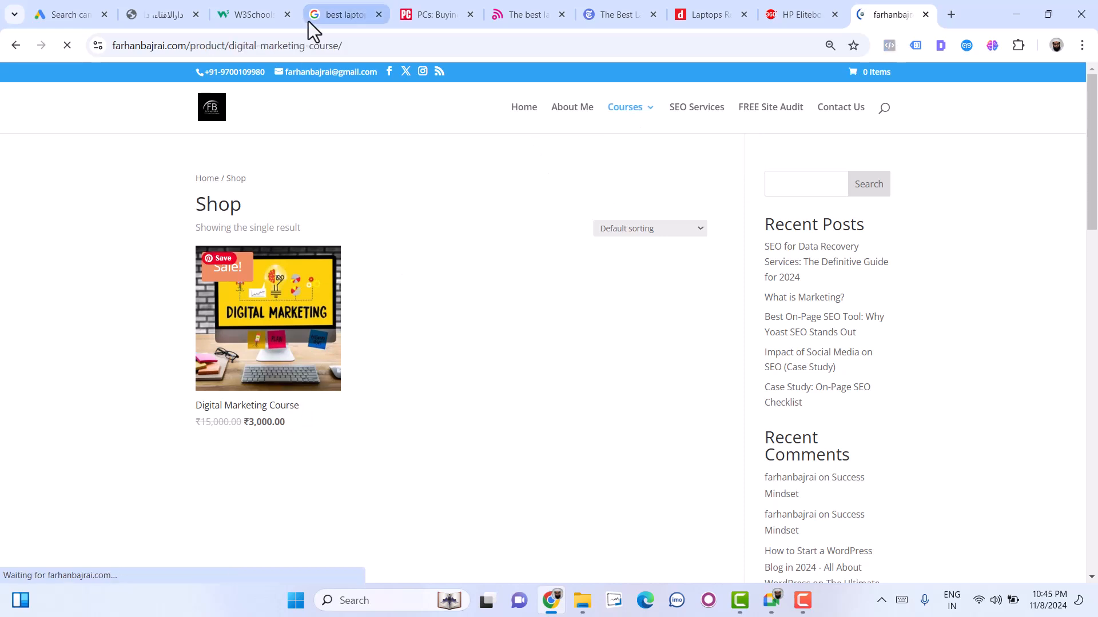
{"action": "left_click", "coordinate": [323, 47]}
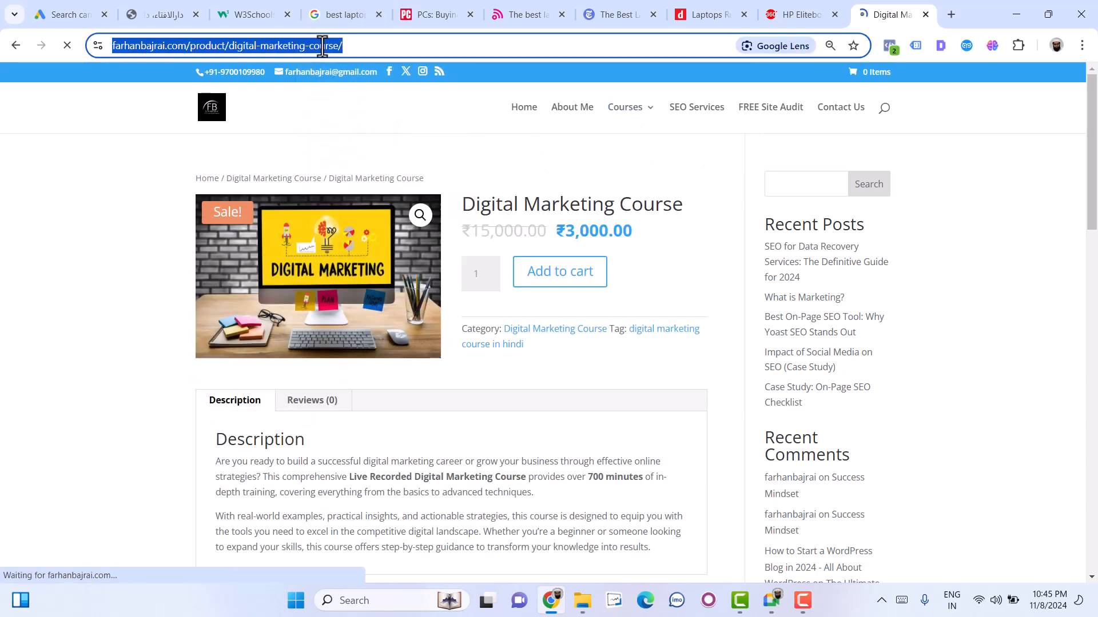
- Set the ad's final URL to the copied Digital Marketing Course page address and check it against the product page
{"action": "left_click", "coordinate": [48, 10]}
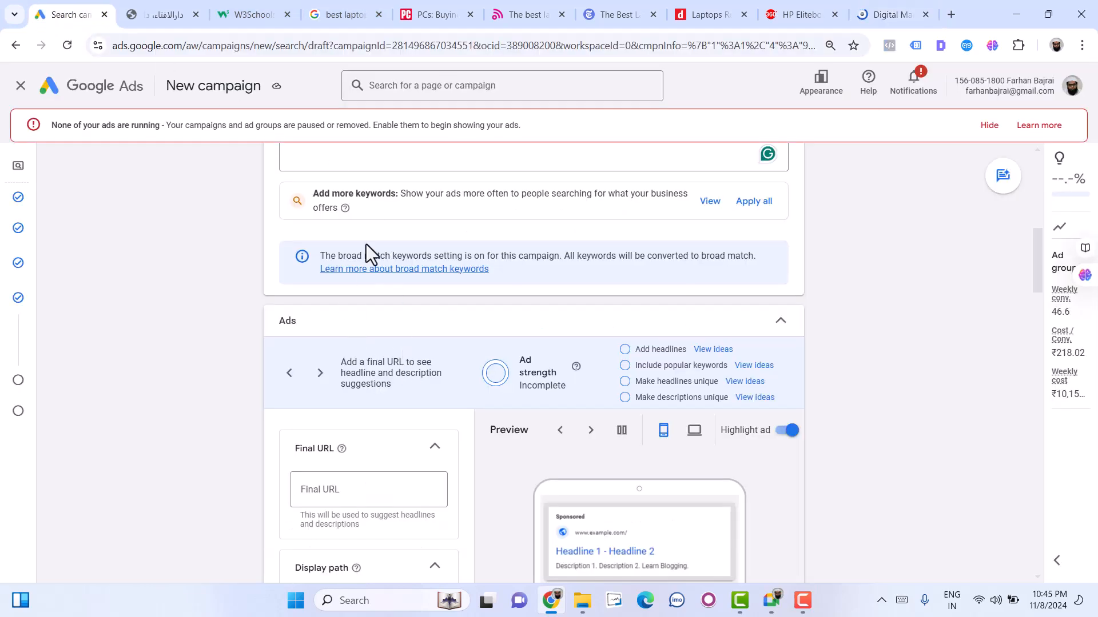
{"action": "left_click", "coordinate": [323, 494]}
{"action": "key", "text": "ctrl+v"}
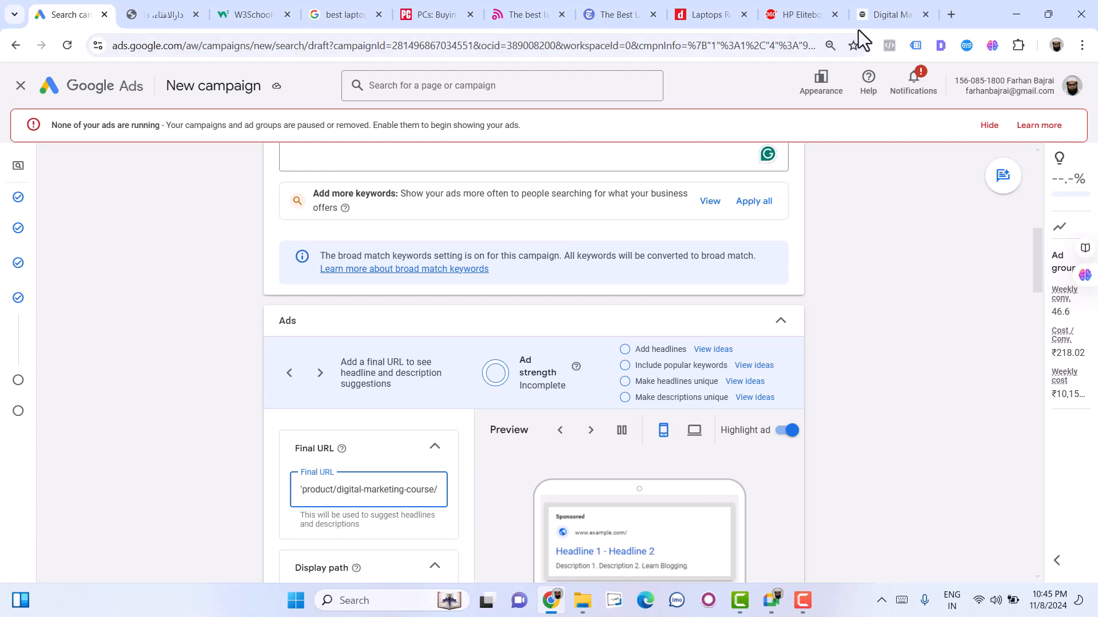
{"action": "left_click", "coordinate": [890, 14]}
{"action": "scroll", "coordinate": [448, 414], "scroll_direction": "down", "scroll_amount": 6}
{"action": "scroll", "coordinate": [449, 414], "scroll_direction": "up", "scroll_amount": 6}
{"action": "left_click", "coordinate": [91, 3]}
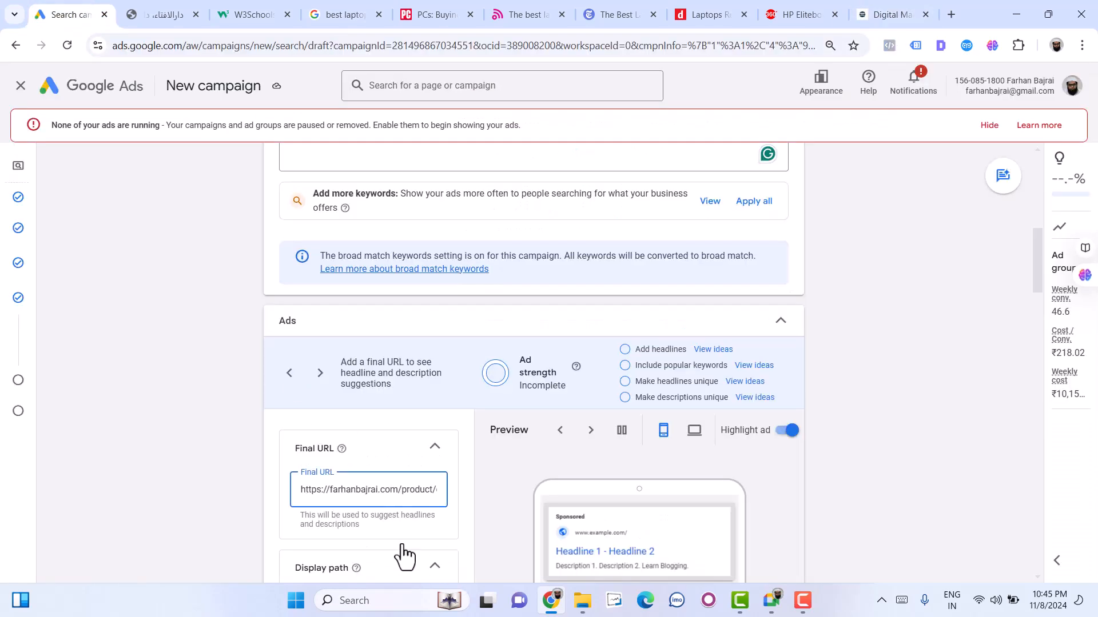
- Fill the two parts of the ad's display path with "digitalmarketing" and "course"
{"action": "scroll", "coordinate": [355, 510], "scroll_direction": "down", "scroll_amount": 5}
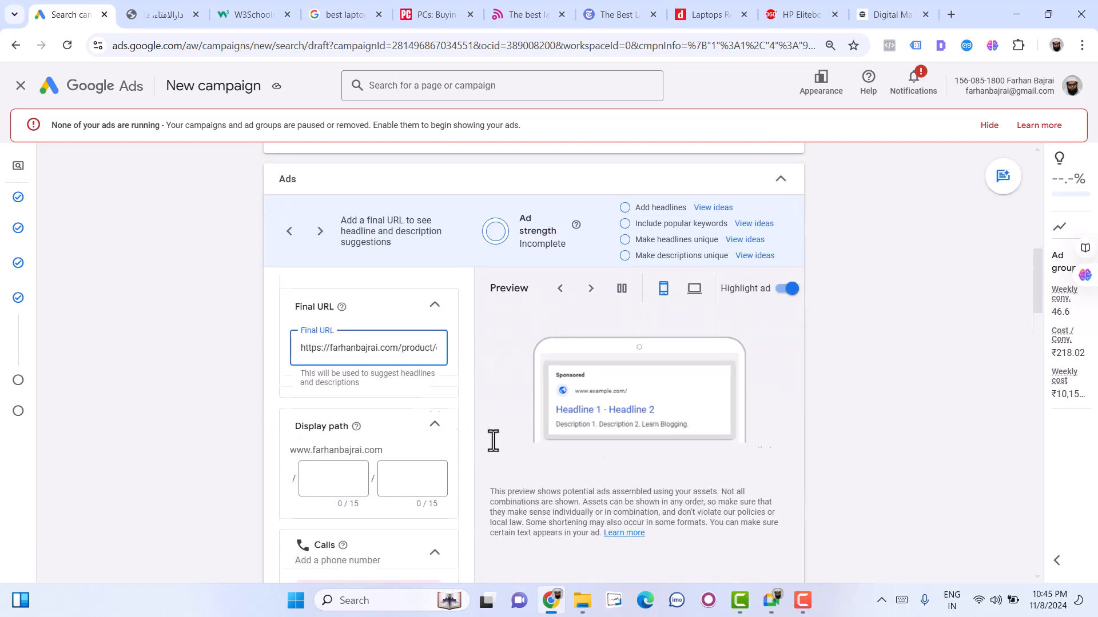
{"action": "left_click", "coordinate": [331, 342]}
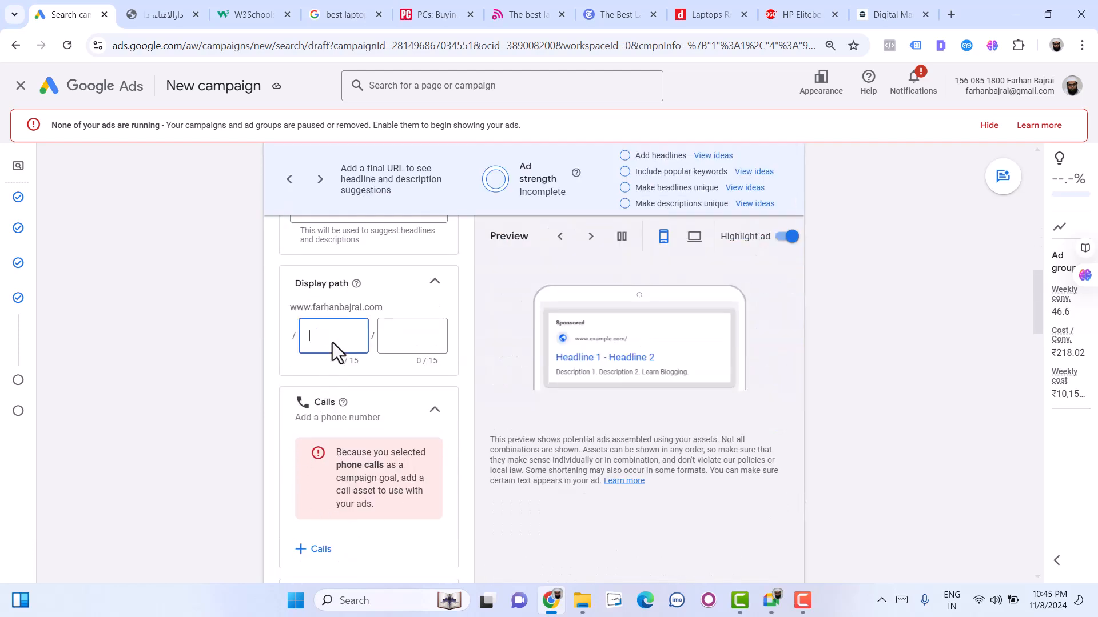
{"action": "scroll", "coordinate": [309, 343], "scroll_direction": "up", "scroll_amount": 1}
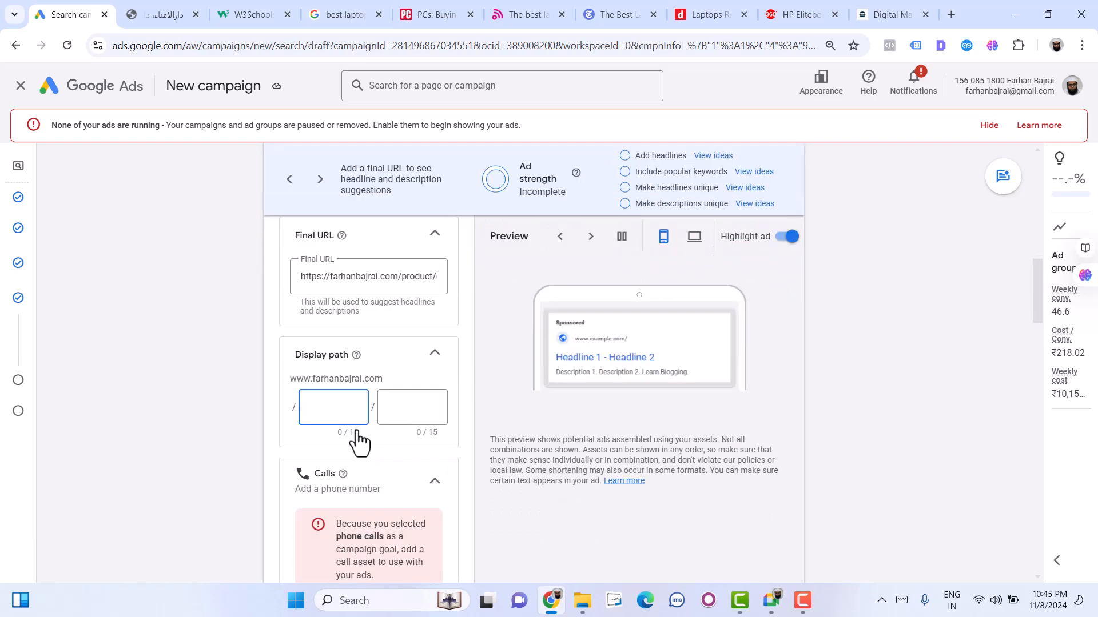
{"action": "type", "text": "digital"}
{"action": "type", "text": "marketing"}
{"action": "key", "text": "Tab"}
{"action": "type", "text": "co"}
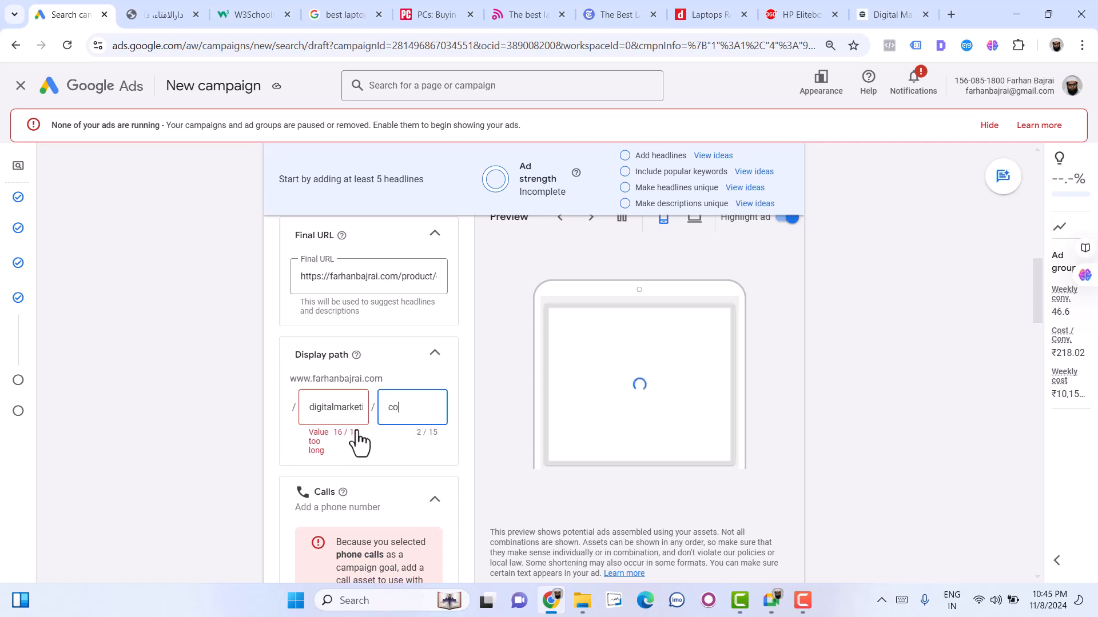
{"action": "type", "text": "urse"}
- Change the two parts of the display path to "digital" and "marketingcourse"
{"action": "double_click", "coordinate": [330, 407]}
{"action": "type", "text": "digital"}
{"action": "left_click", "coordinate": [407, 416]}
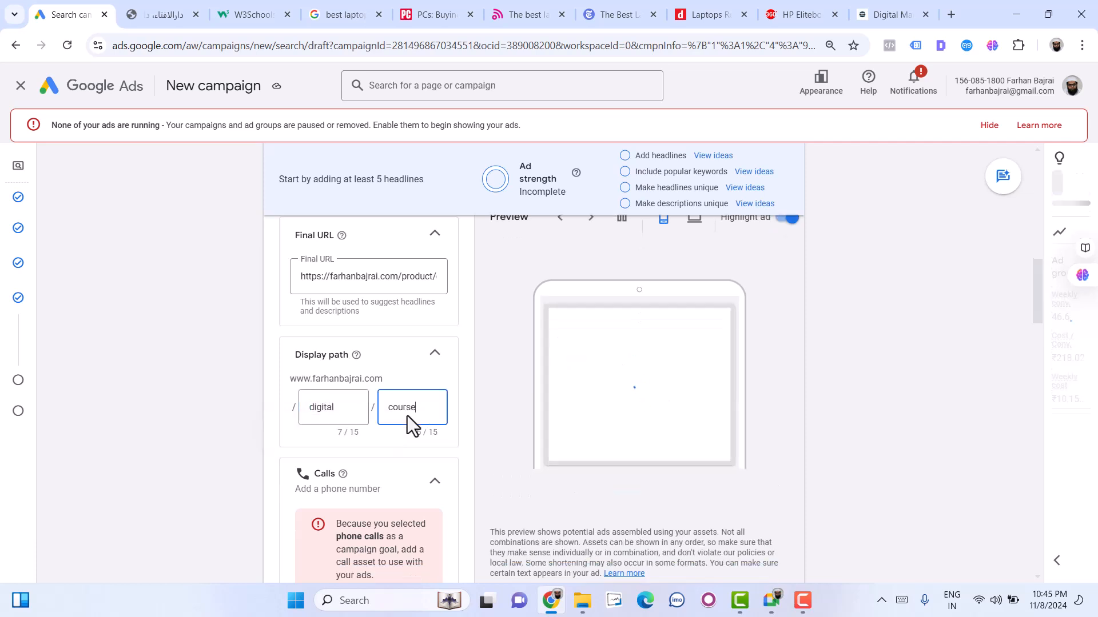
{"action": "key", "text": "Home"}
{"action": "type", "text": "marketi"}
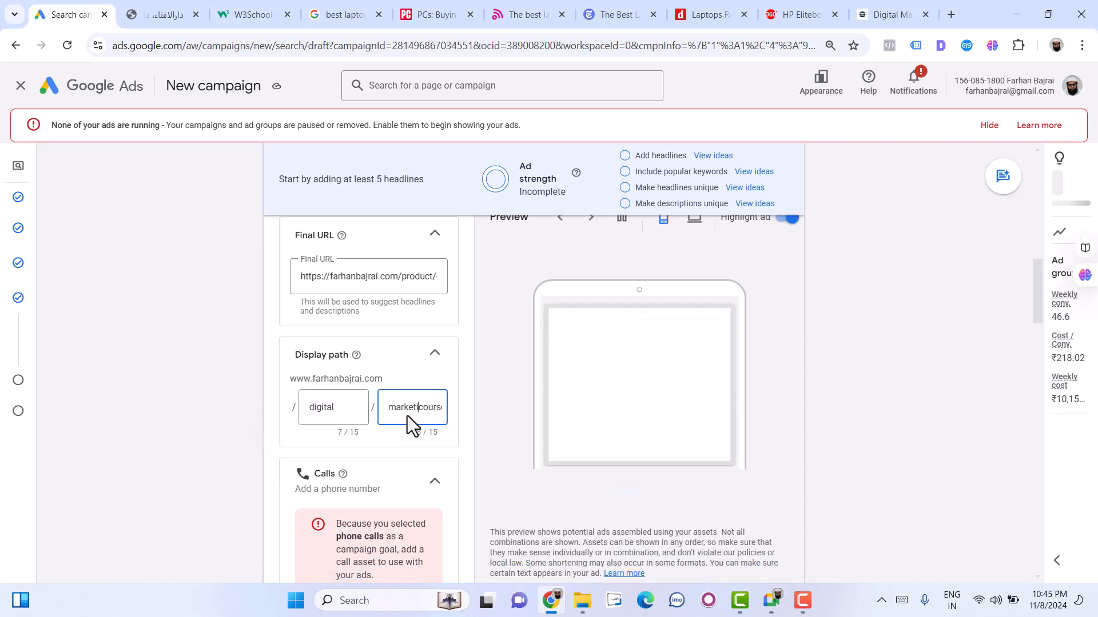
{"action": "type", "text": "ng"}
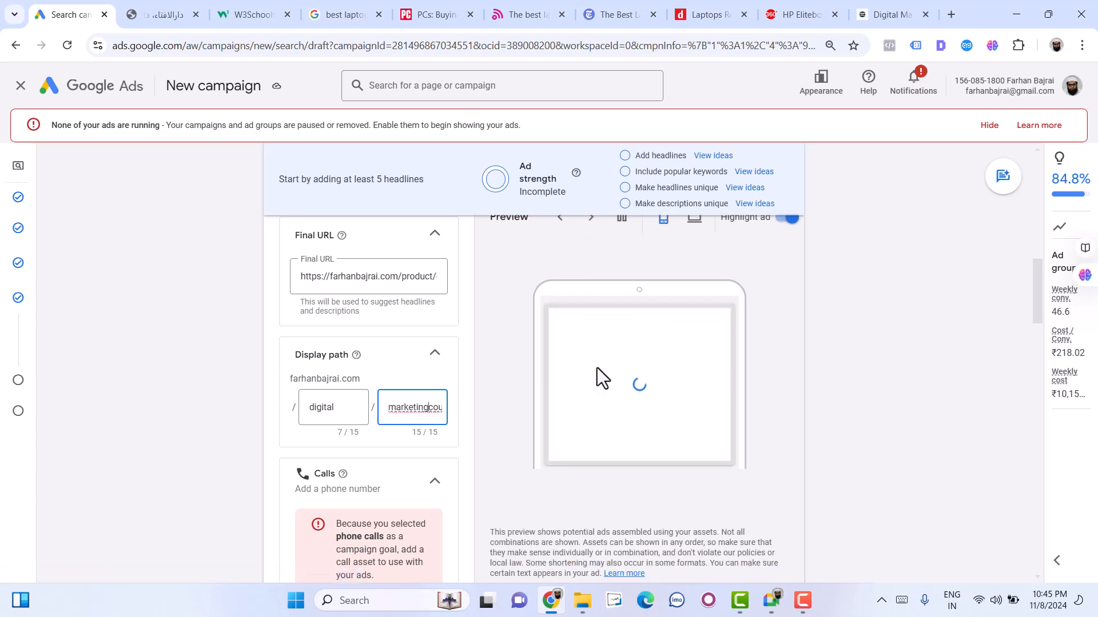
{"action": "scroll", "coordinate": [608, 349], "scroll_direction": "up", "scroll_amount": 1}
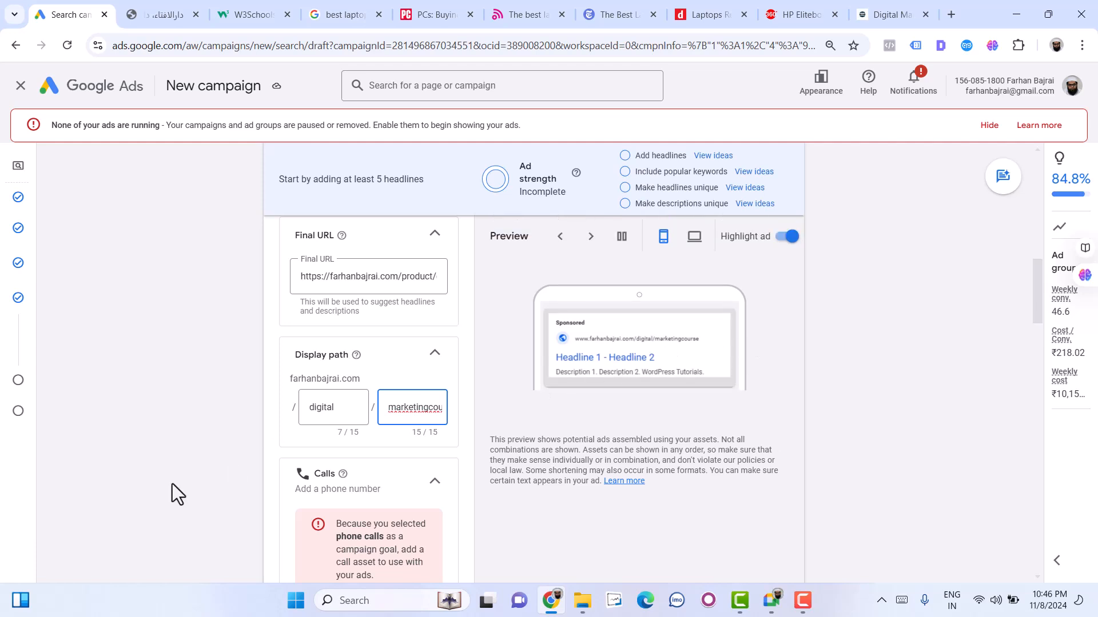
- Add a campaign-level call asset with country India and the business phone number, and save it to the campaign
{"action": "scroll", "coordinate": [342, 552], "scroll_direction": "down", "scroll_amount": 1}
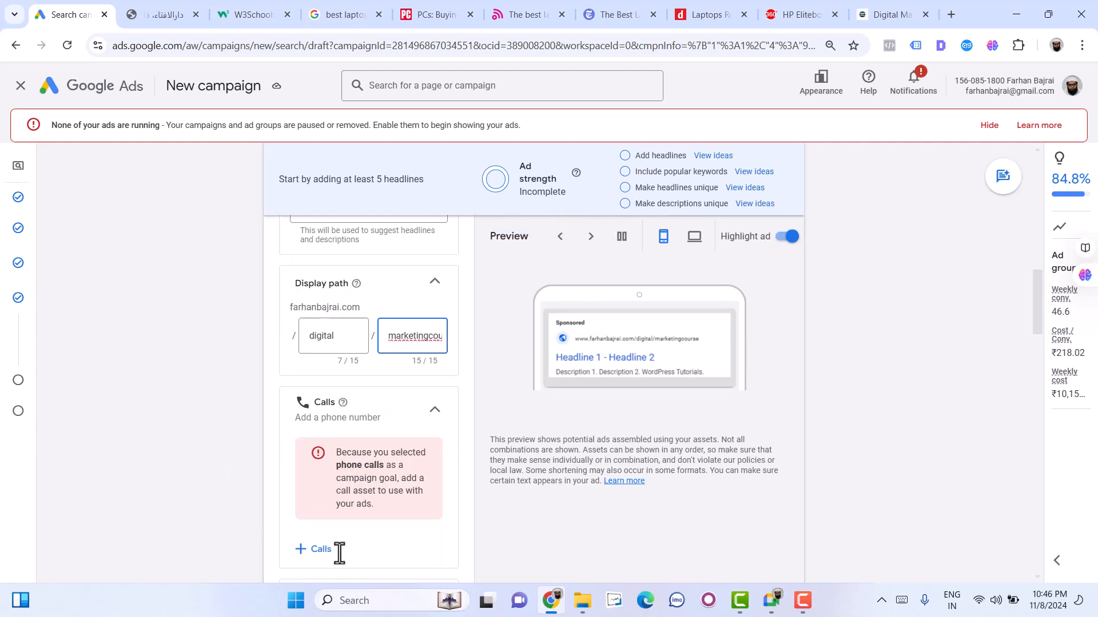
{"action": "left_click", "coordinate": [311, 550]}
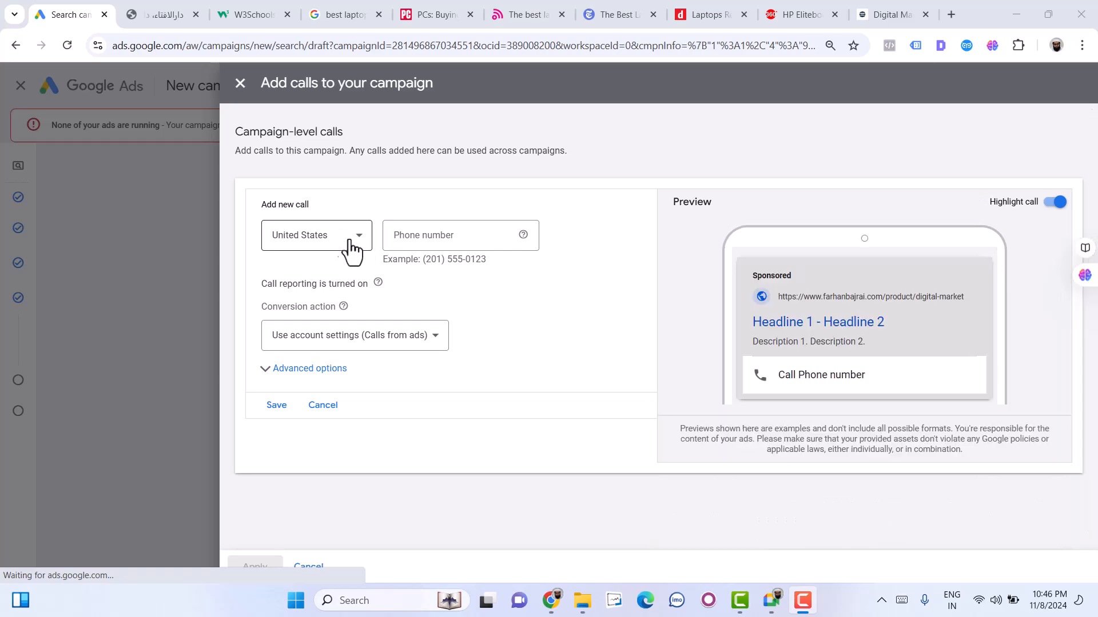
{"action": "left_click", "coordinate": [334, 246]}
{"action": "left_click", "coordinate": [333, 246]}
{"action": "type", "text": "ind"}
{"action": "key", "text": "Return"}
{"action": "left_click", "coordinate": [438, 243]}
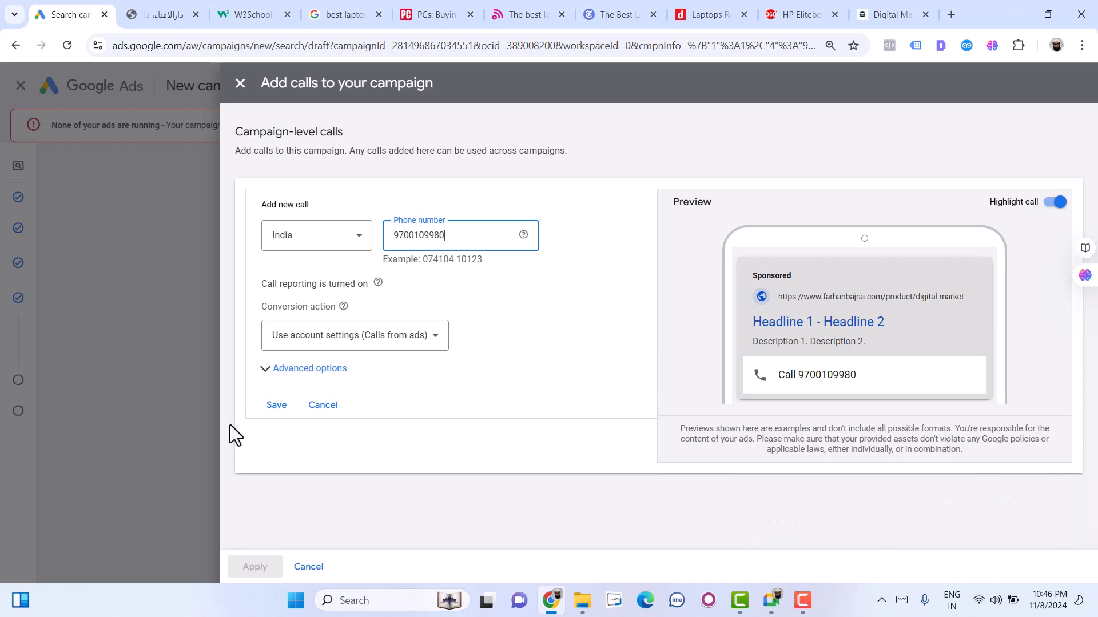
{"action": "left_click", "coordinate": [278, 409]}
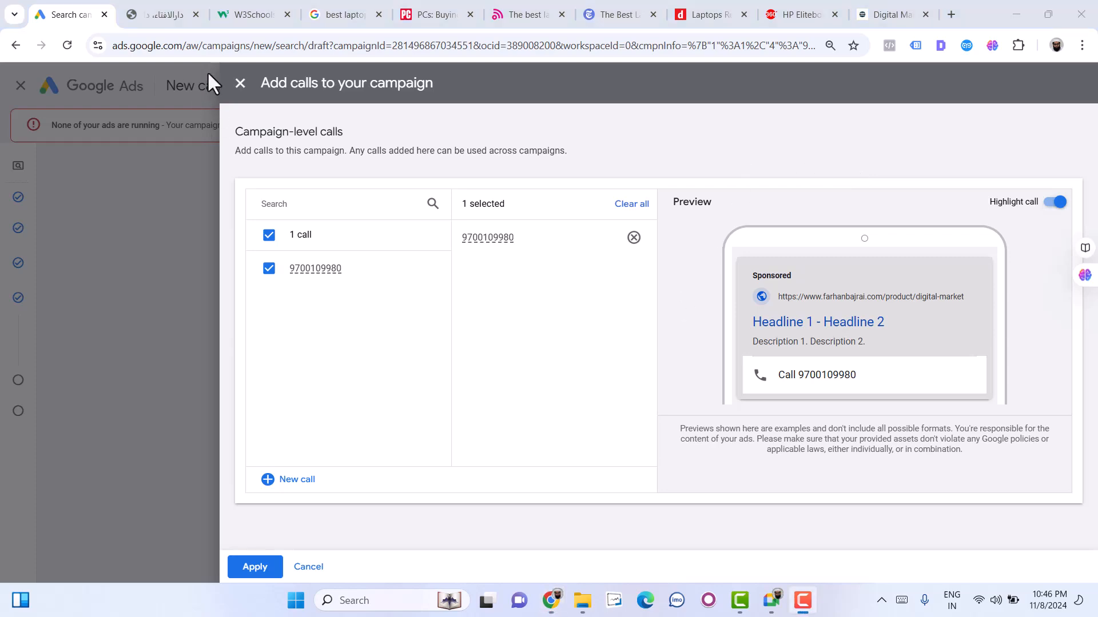
{"action": "left_click", "coordinate": [240, 83]}
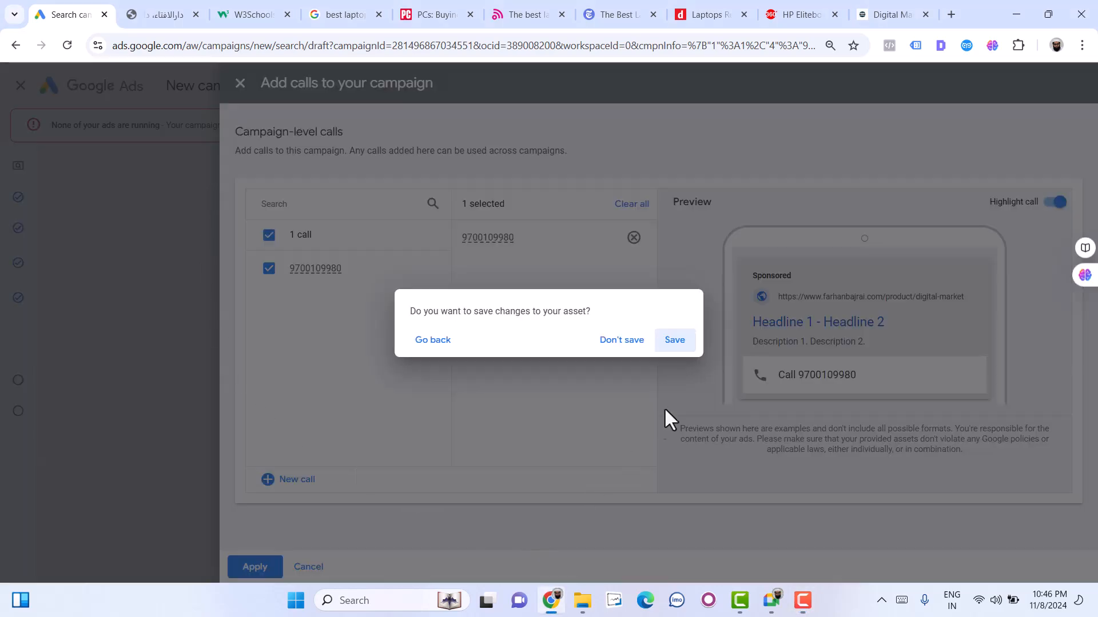
{"action": "left_click", "coordinate": [674, 342]}
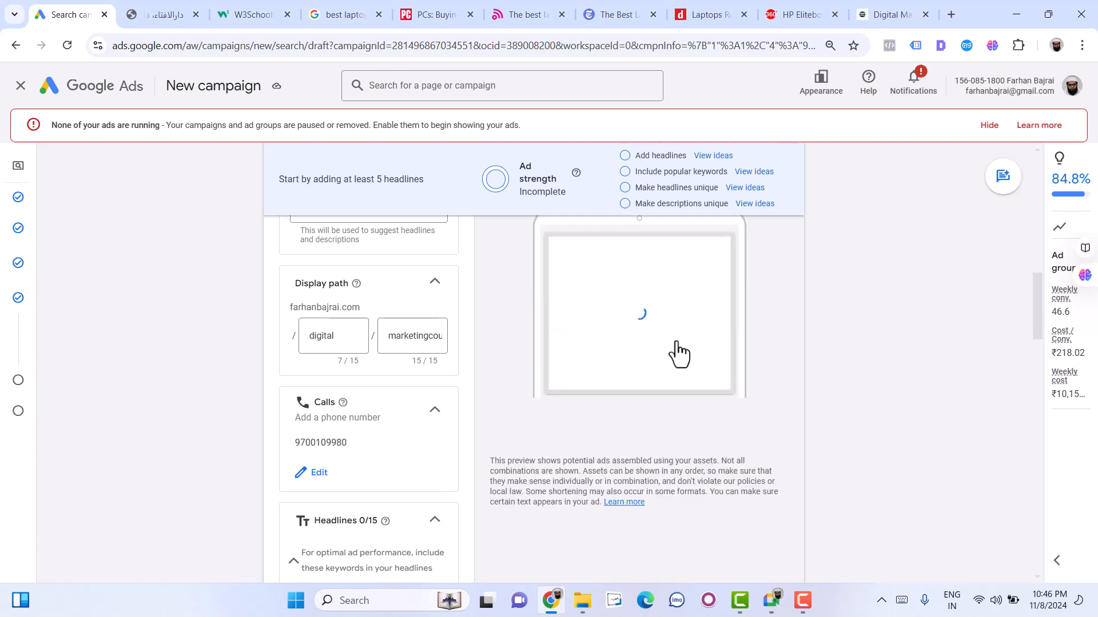
- Enter "Master the Art of Digital Marketing" as the ad's first headline
{"action": "scroll", "coordinate": [351, 469], "scroll_direction": "down", "scroll_amount": 2}
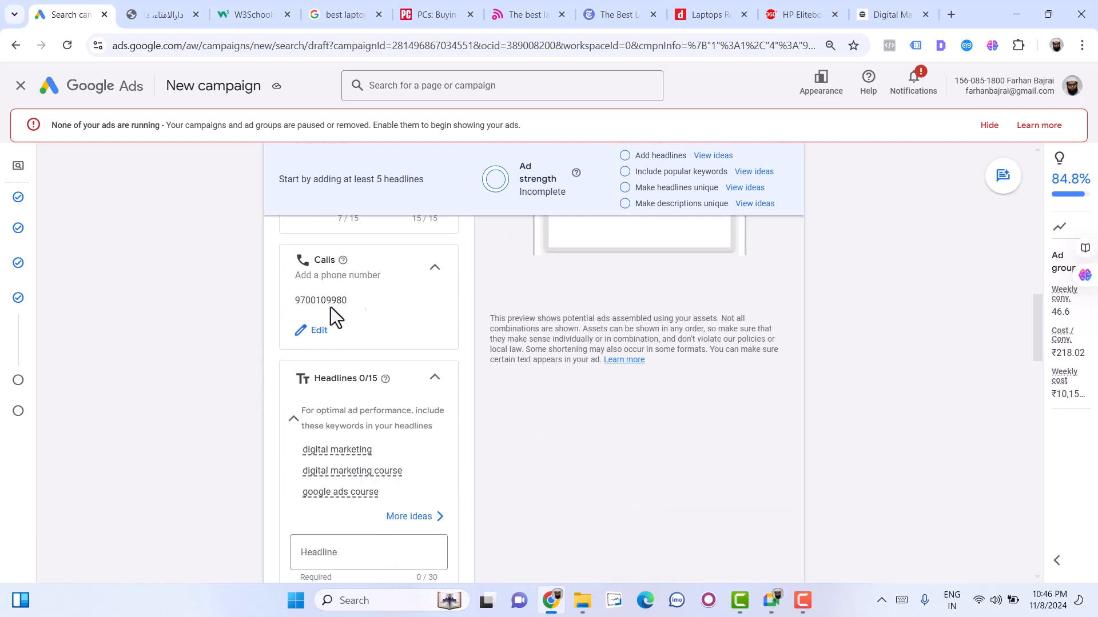
{"action": "scroll", "coordinate": [283, 455], "scroll_direction": "down", "scroll_amount": 1}
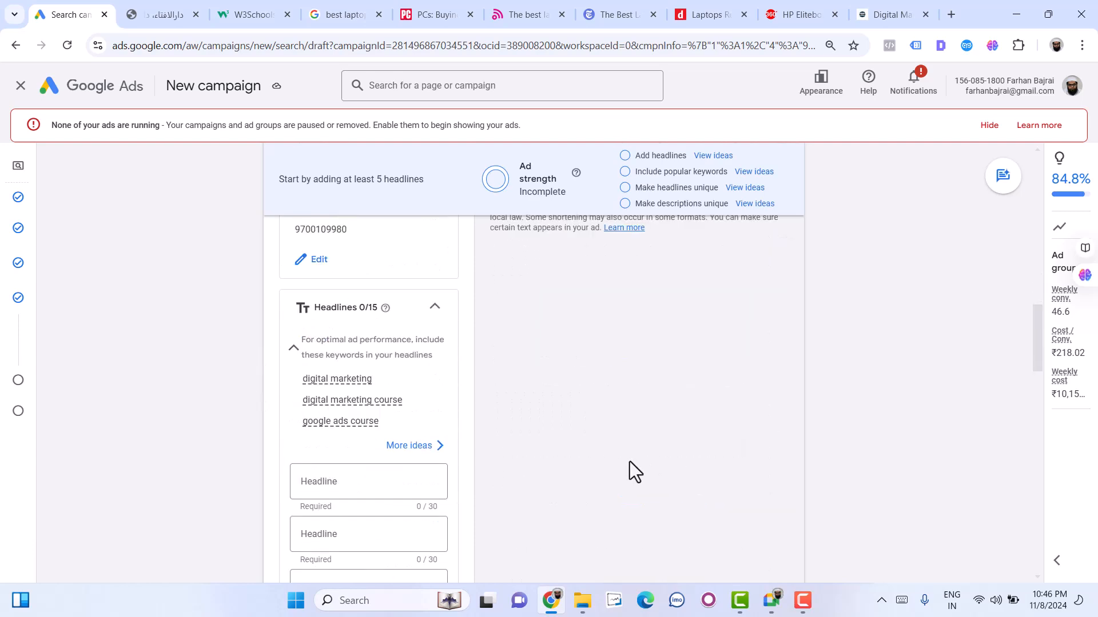
{"action": "scroll", "coordinate": [618, 510], "scroll_direction": "up", "scroll_amount": 4}
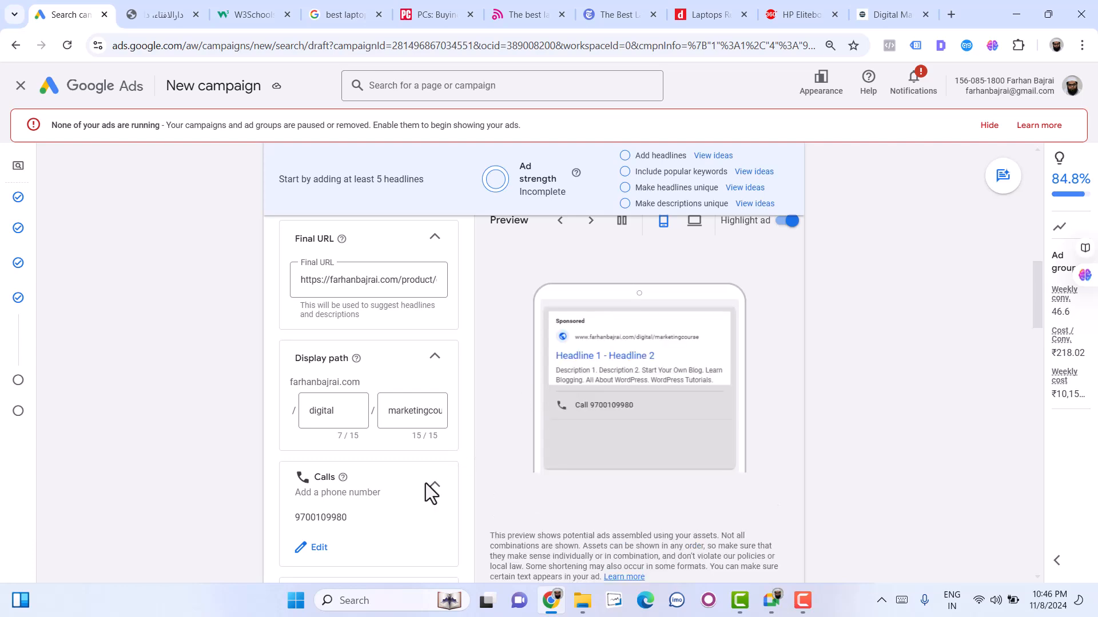
{"action": "scroll", "coordinate": [426, 485], "scroll_direction": "down", "scroll_amount": 4}
{"action": "left_click", "coordinate": [317, 556]}
{"action": "type", "text": "Master"}
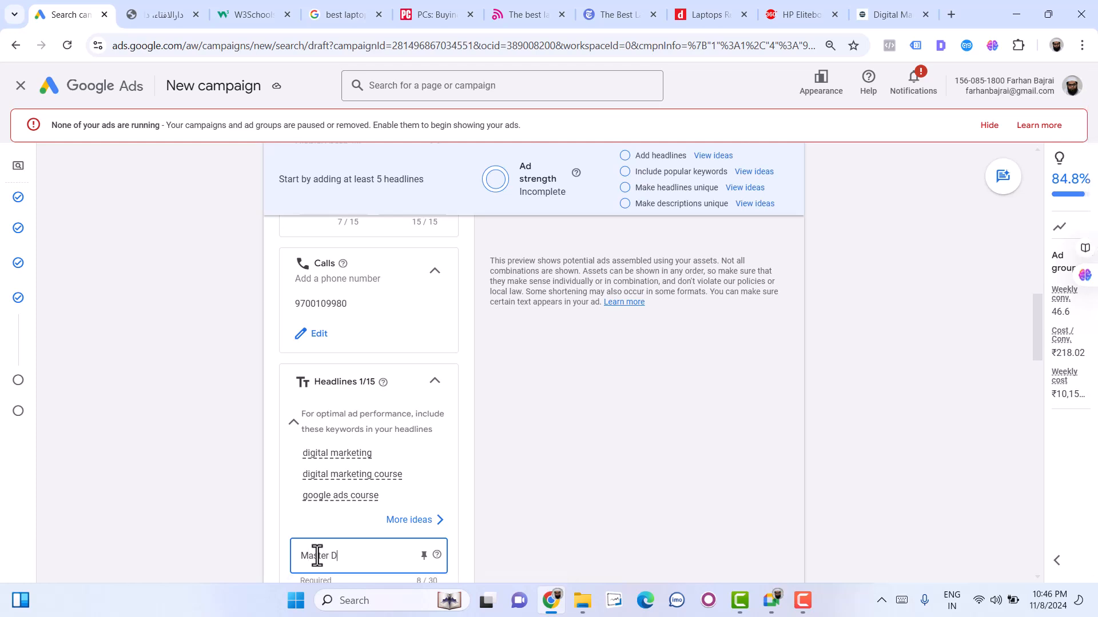
{"action": "type", "text": " the Ar"}
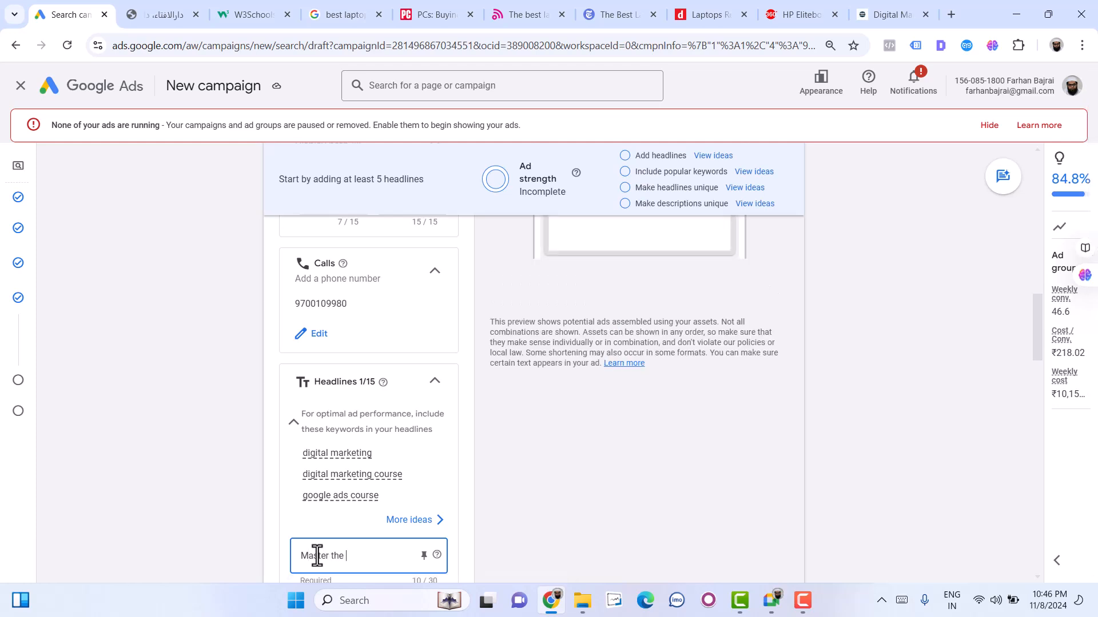
{"action": "type", "text": "t"}
{"action": "type", "text": " of Digital Marke"}
{"action": "type", "text": "ting"}
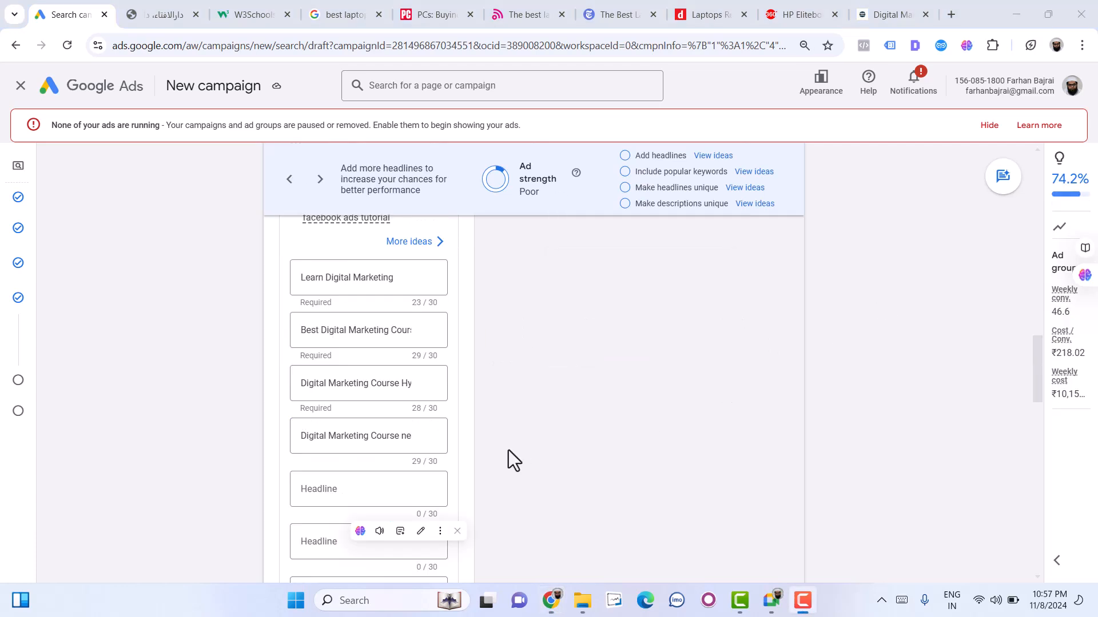
- Review the four headlines already entered for the ad, including the full text of the fourth one
{"action": "left_click", "coordinate": [342, 280]}
{"action": "left_click", "coordinate": [349, 329]}
{"action": "left_click", "coordinate": [351, 383]}
{"action": "left_click", "coordinate": [355, 437]}
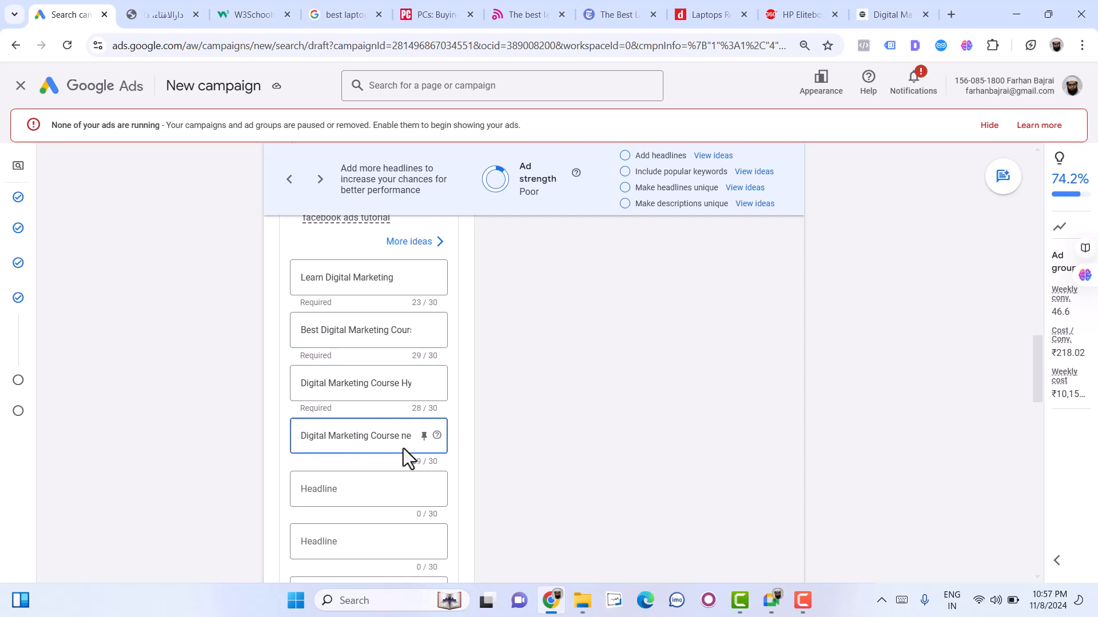
{"action": "key", "text": "End"}
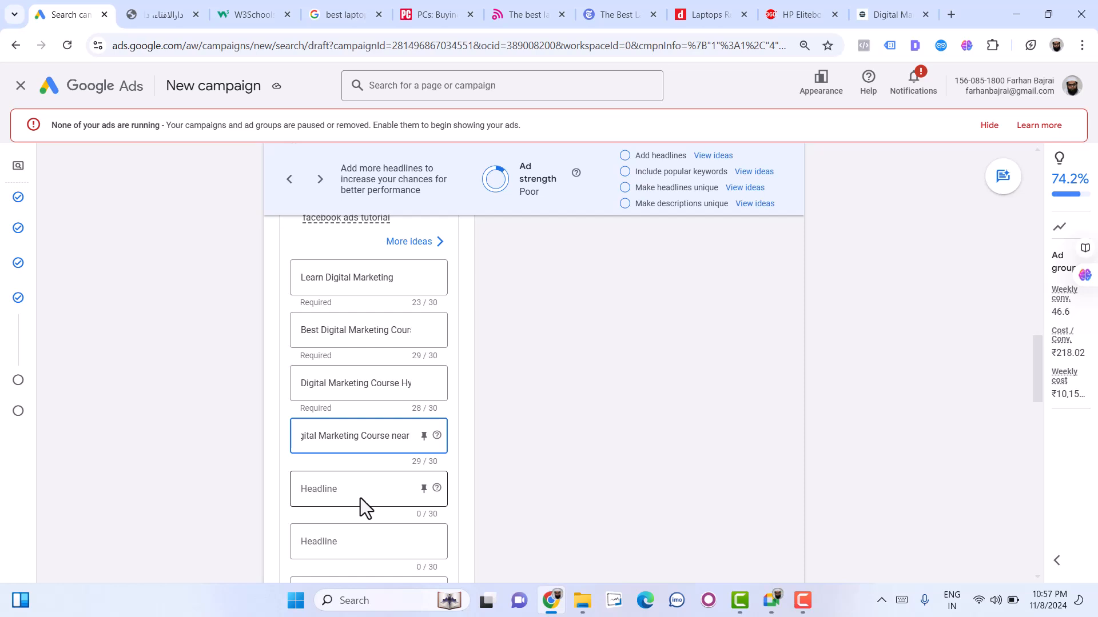
- Enter "Digital Marketing Institute" as the ad's fifth headline
{"action": "left_click", "coordinate": [358, 487]}
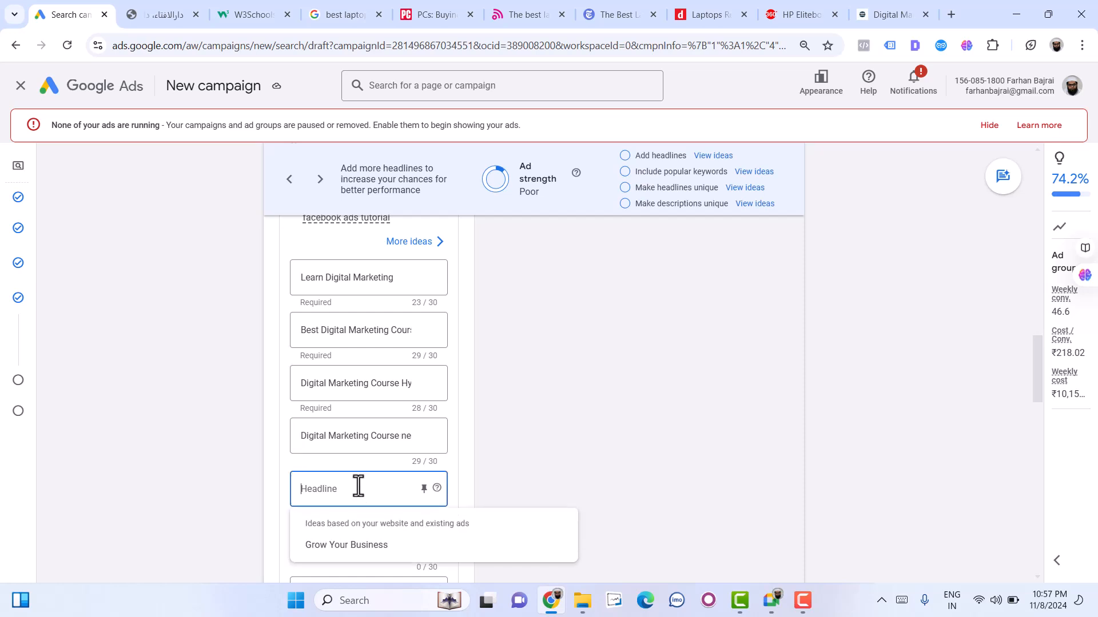
{"action": "type", "text": "Digital Market"}
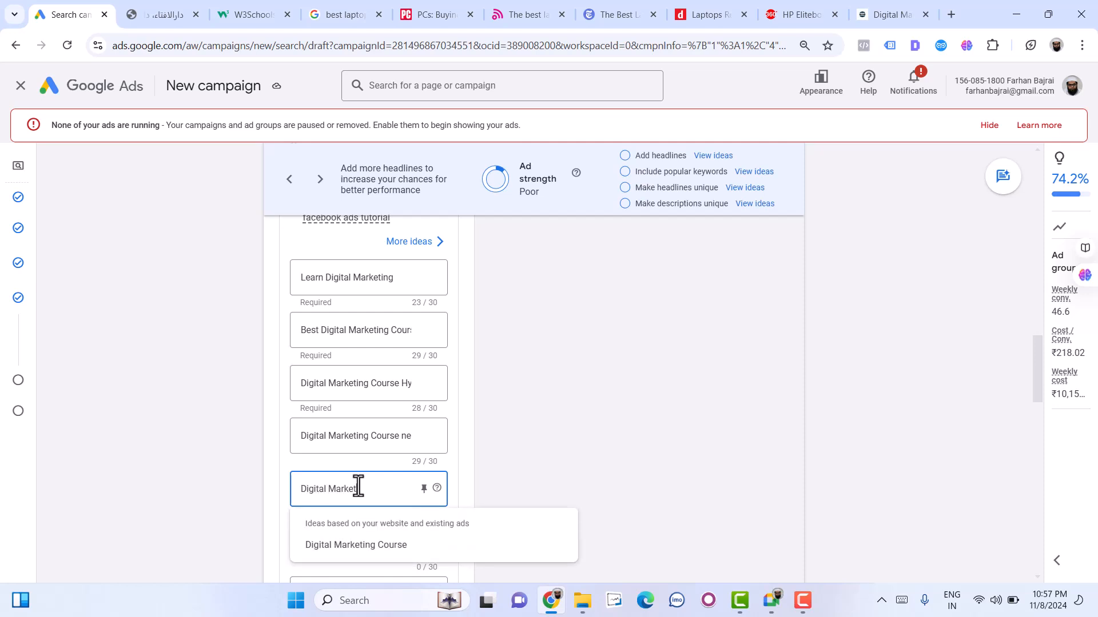
{"action": "type", "text": "ing Instiu"}
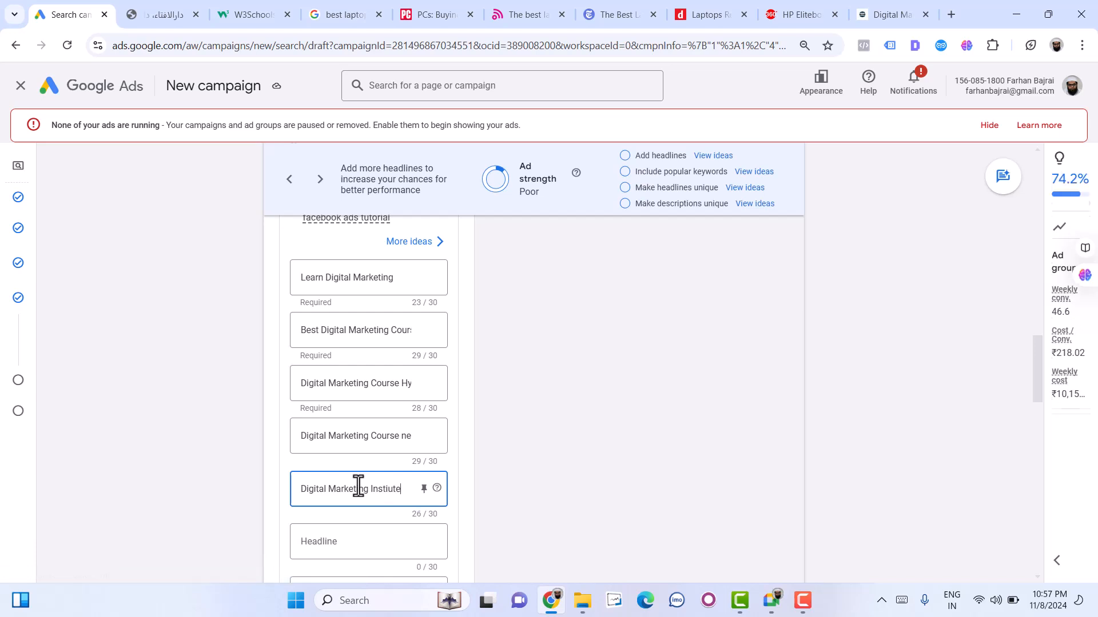
{"action": "type", "text": "te"}
{"action": "key", "text": "BackSpace"}
{"action": "key", "text": "BackSpace"}
{"action": "key", "text": "BackSpace"}
{"action": "type", "text": "tute"}
- Check how the headlines and call asset combine in the mobile ad preview
{"action": "scroll", "coordinate": [476, 483], "scroll_direction": "up", "scroll_amount": 8}
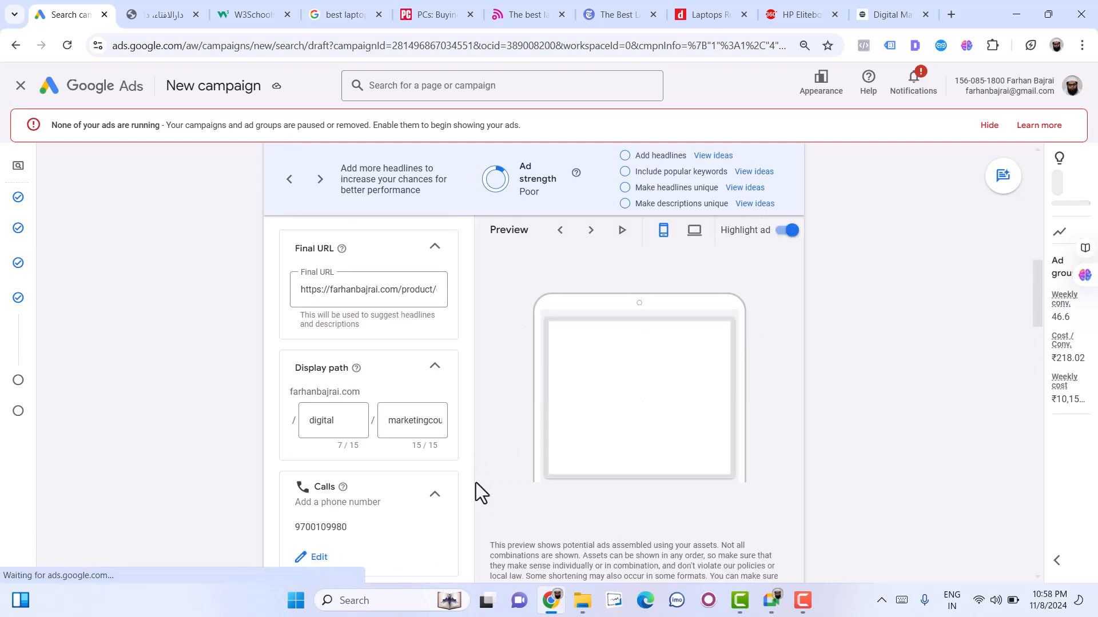
{"action": "scroll", "coordinate": [476, 483], "scroll_direction": "up", "scroll_amount": 3}
{"action": "left_click", "coordinate": [600, 369]}
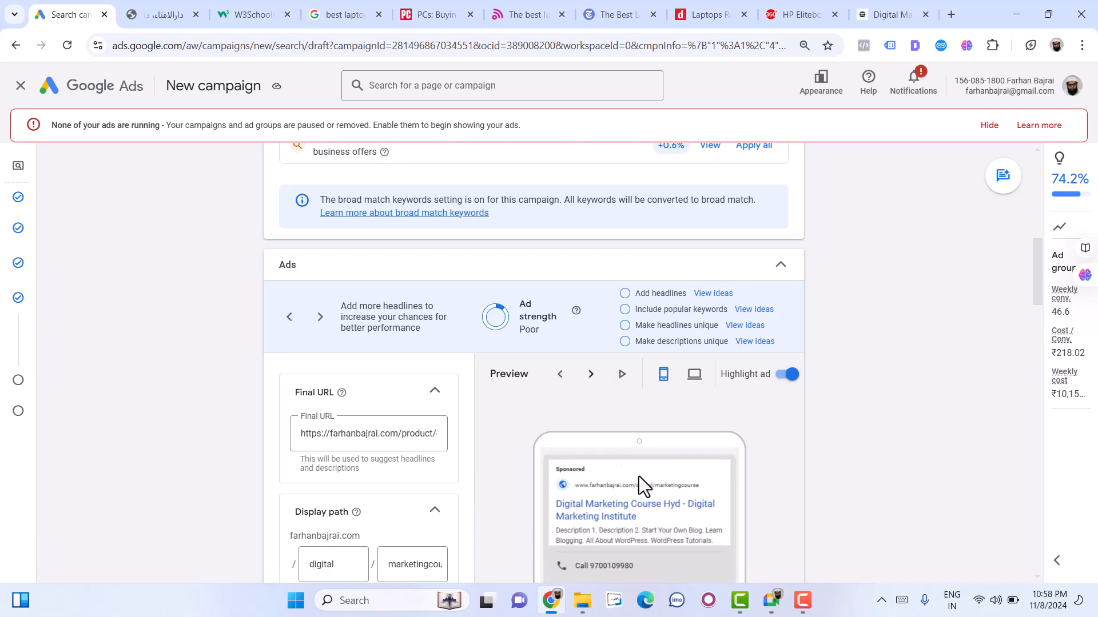
{"action": "scroll", "coordinate": [634, 469], "scroll_direction": "down", "scroll_amount": 1}
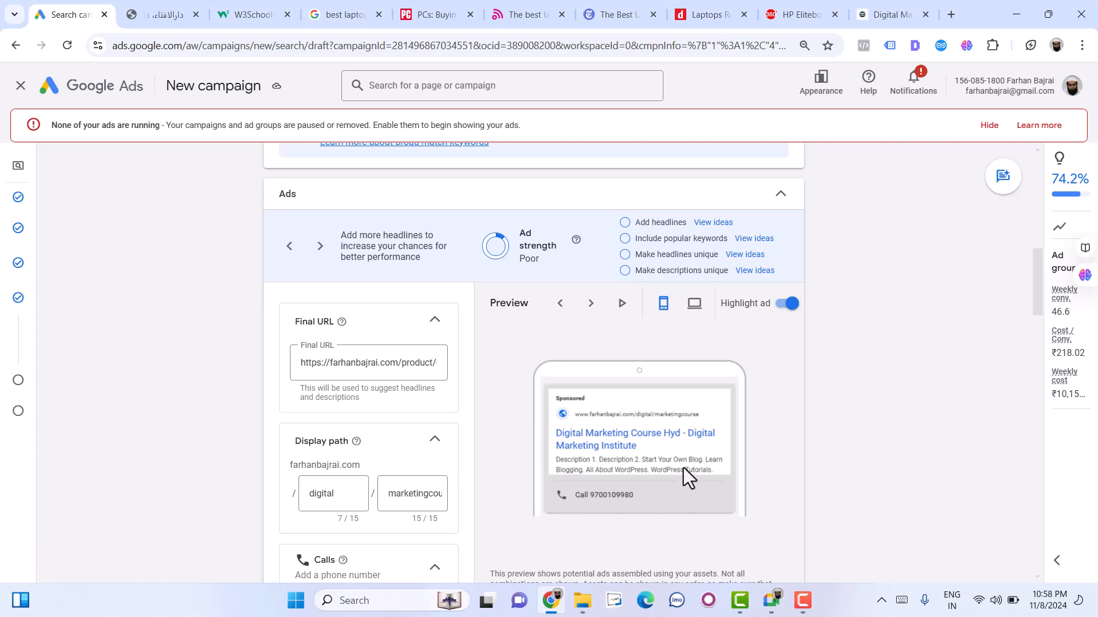
- Enter "Master the Art of Digital Marketing with Experts in Hyderabad" as the ad's first description
{"action": "scroll", "coordinate": [413, 502], "scroll_direction": "down", "scroll_amount": 10}
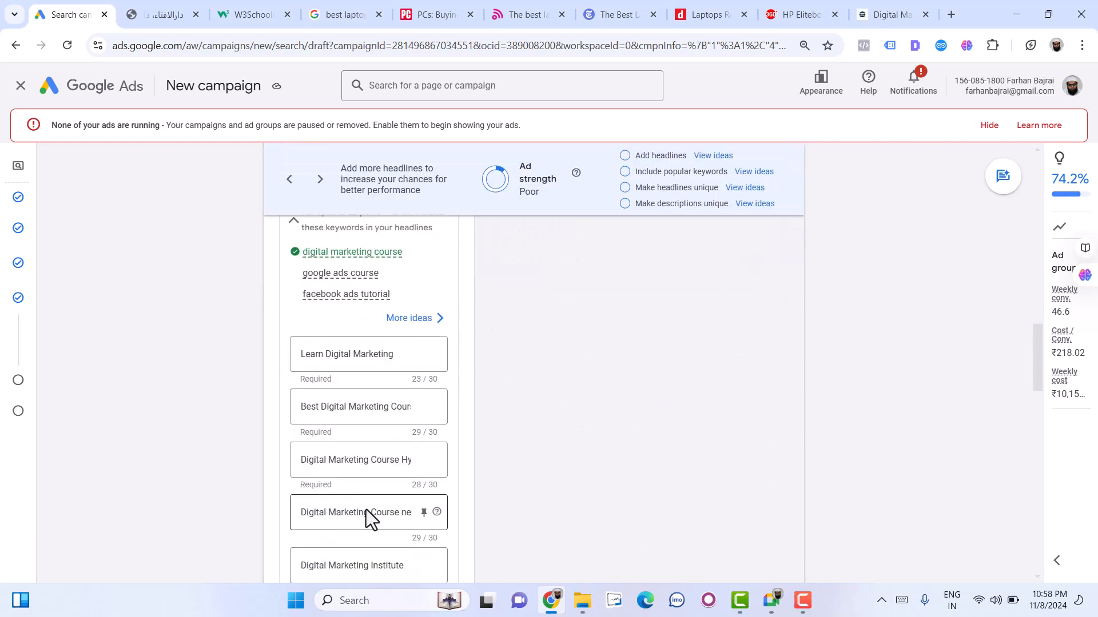
{"action": "scroll", "coordinate": [360, 493], "scroll_direction": "down", "scroll_amount": 2}
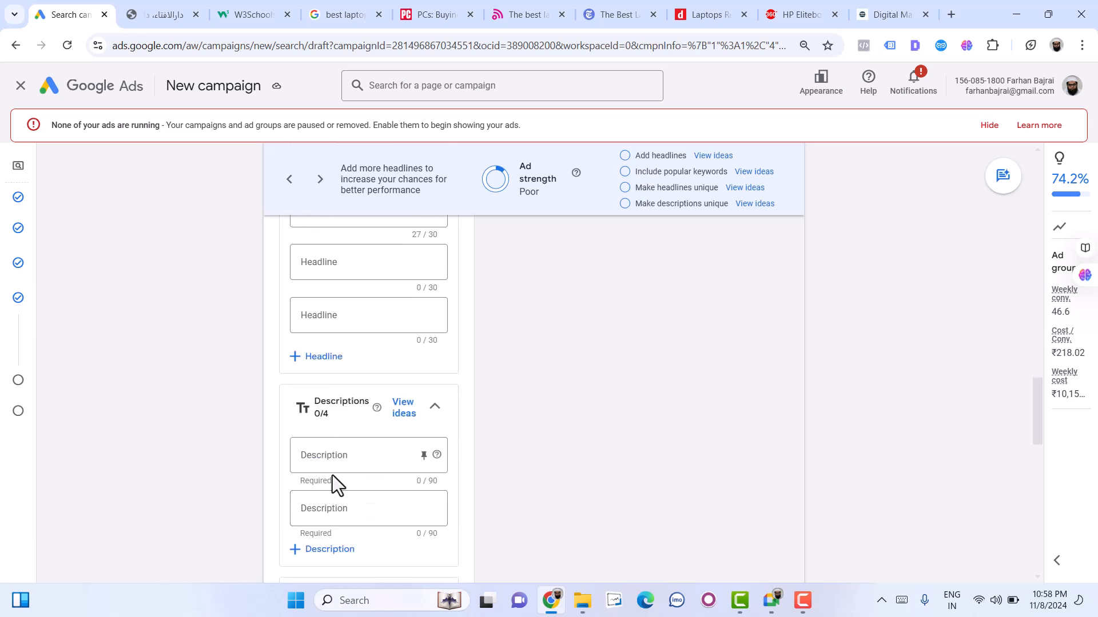
{"action": "left_click", "coordinate": [339, 456]}
{"action": "type", "text": "Ma"}
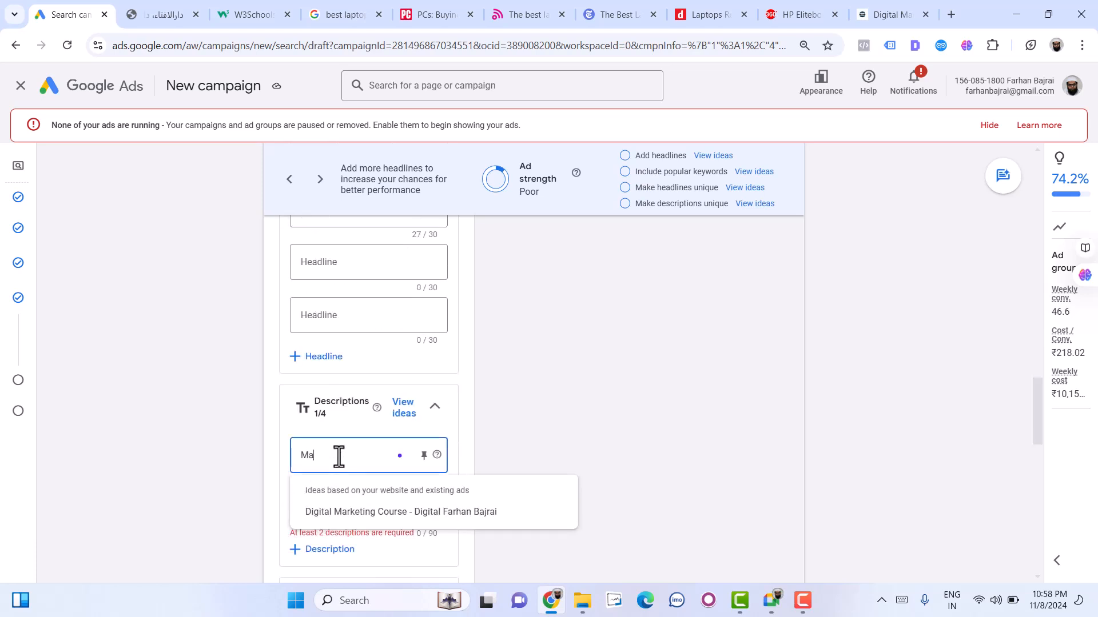
{"action": "type", "text": "ster the Art of Digital Makr"}
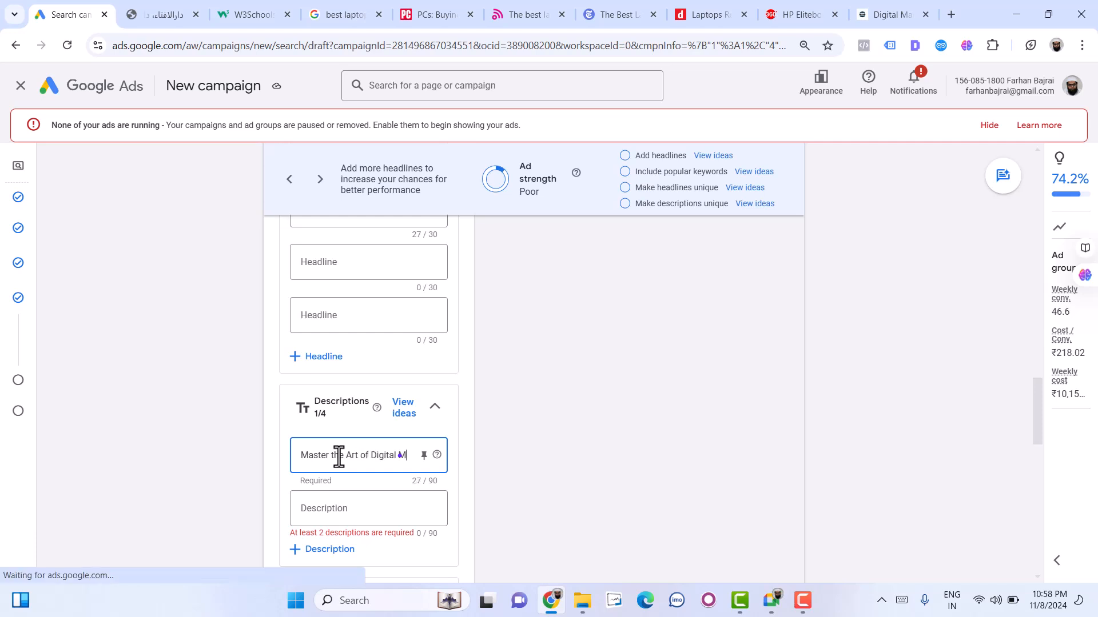
{"action": "key", "text": "BackSpace"}
{"action": "type", "text": "rketing wit"}
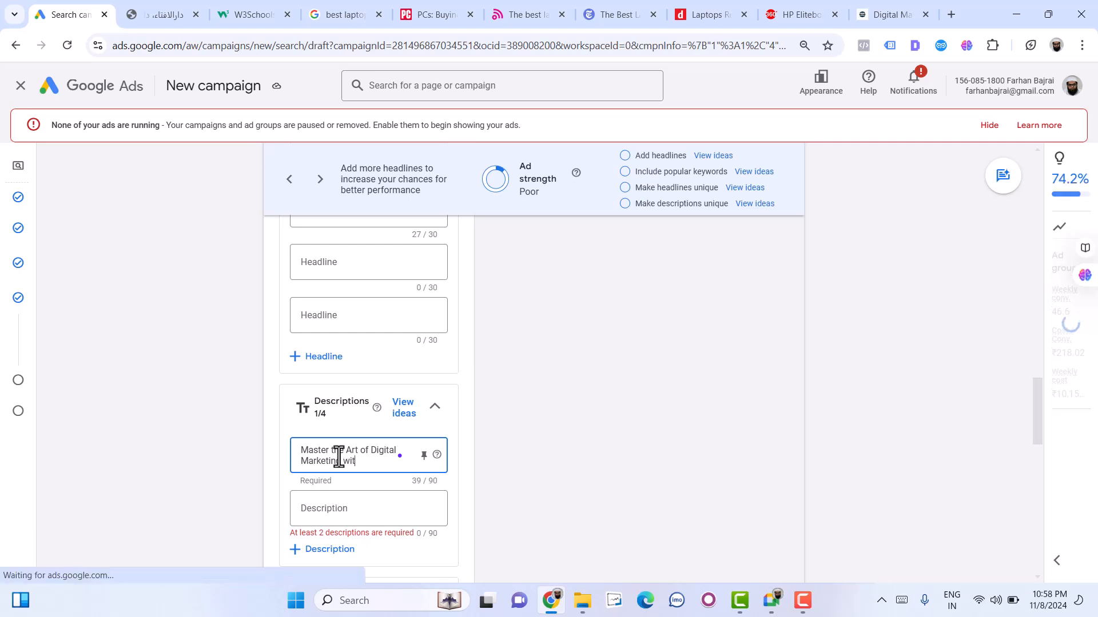
{"action": "type", "text": "h Expert"}
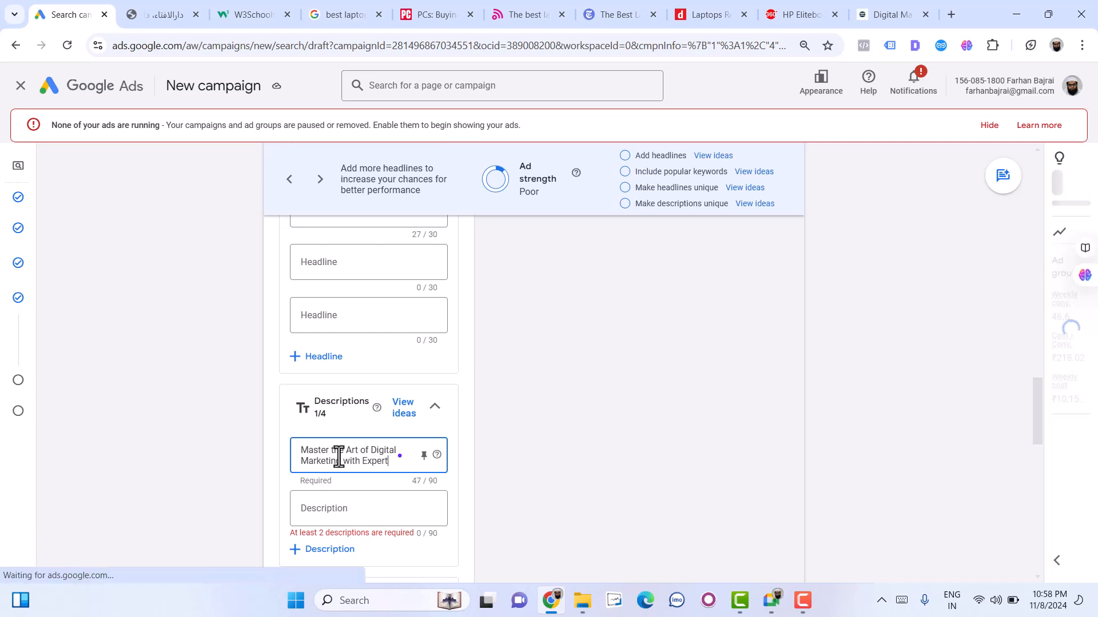
{"action": "type", "text": "s in Hyderabad"}
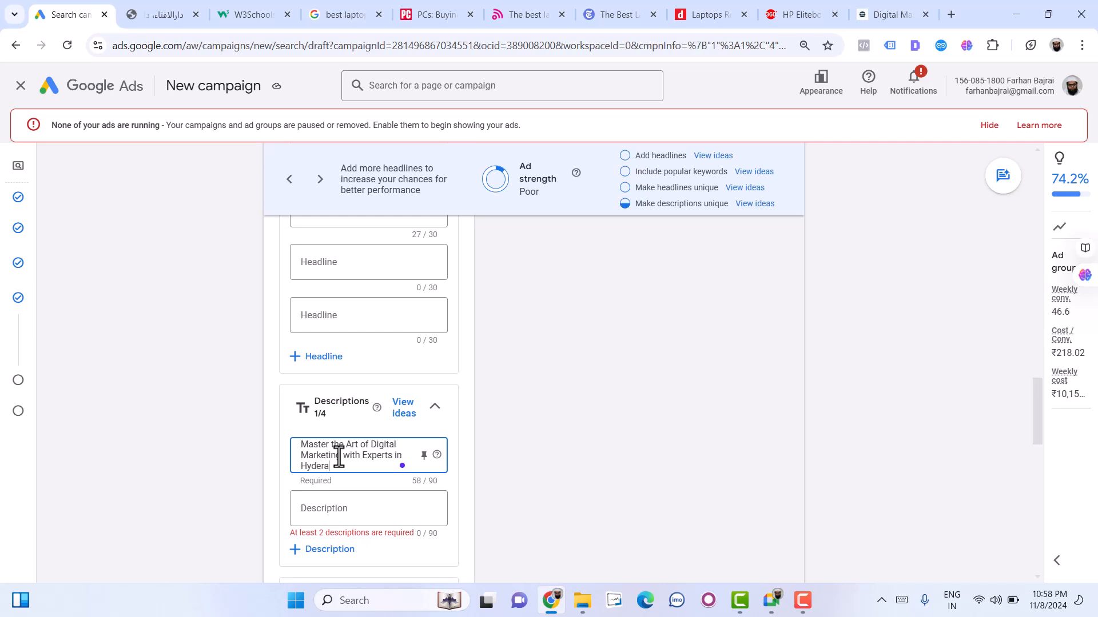
- Enter "You will Learn Digital Marketing, Social Media Marketing, SEO, Facebook Ads, Google ads and more" as the ad's second description
{"action": "left_click", "coordinate": [342, 502]}
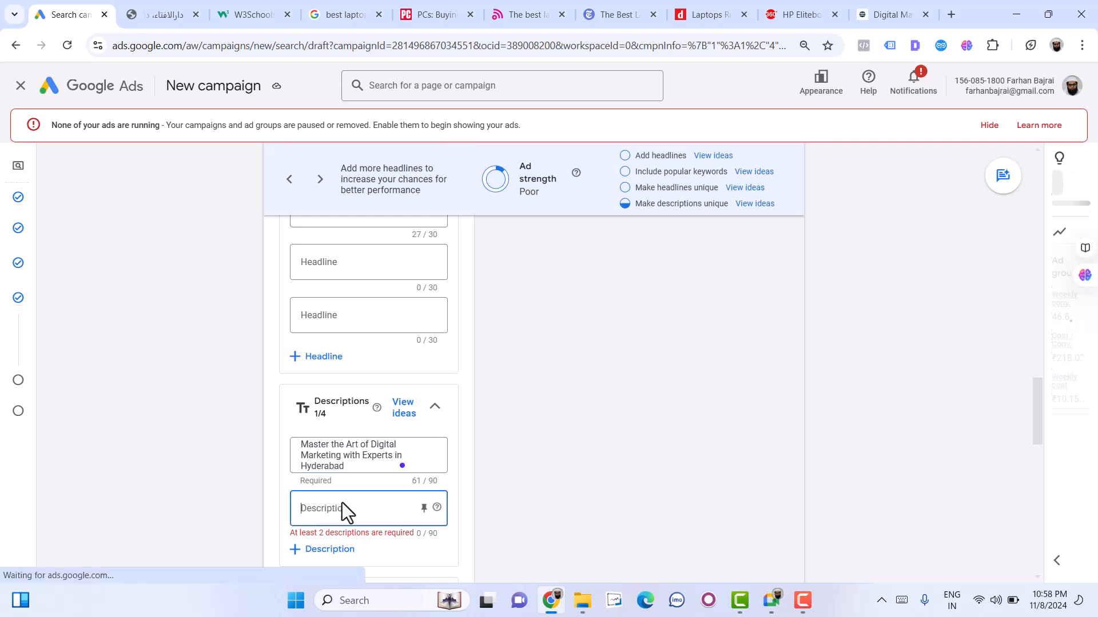
{"action": "type", "text": "You will"}
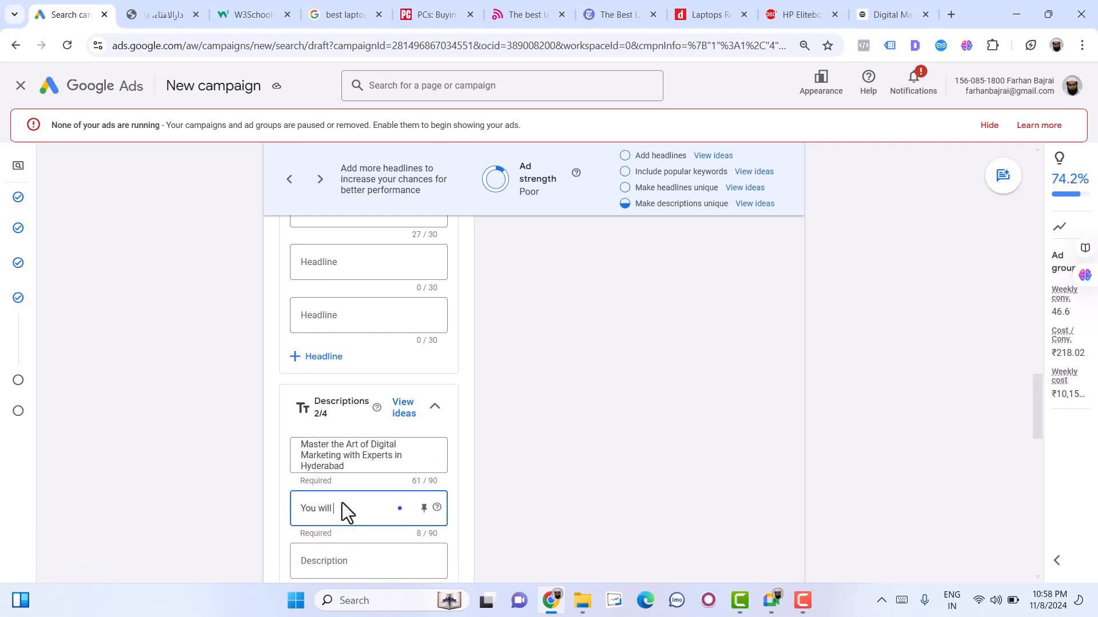
{"action": "type", "text": " Learn Digital Makre"}
{"action": "key", "text": "BackSpace"}
{"action": "key", "text": "BackSpace"}
{"action": "type", "text": "rketing Soc"}
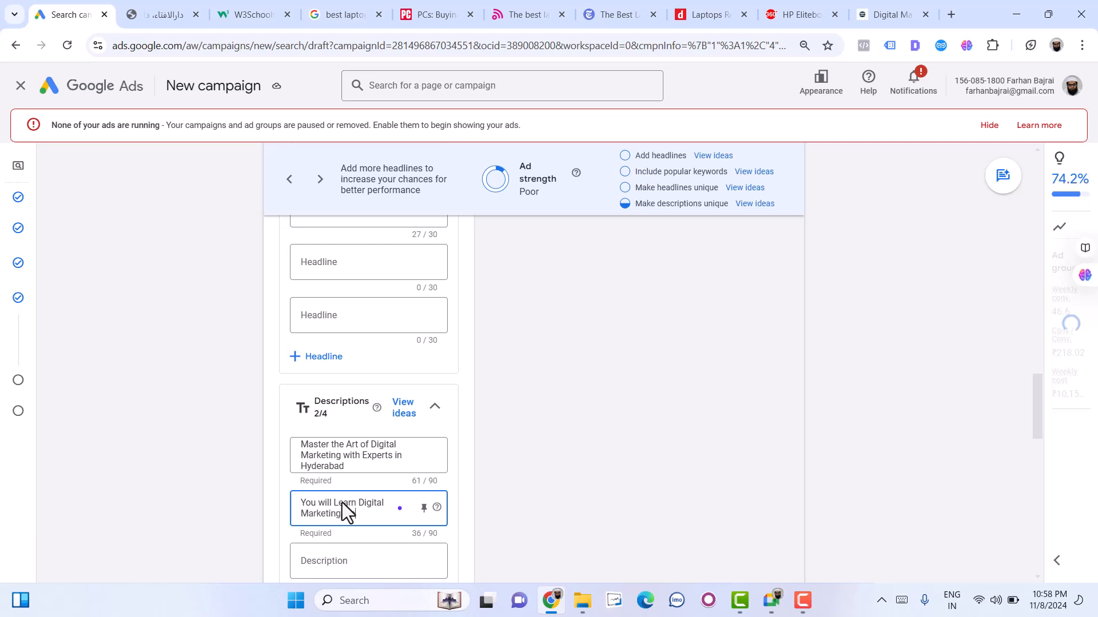
{"action": "type", "text": "ial Media Marke"}
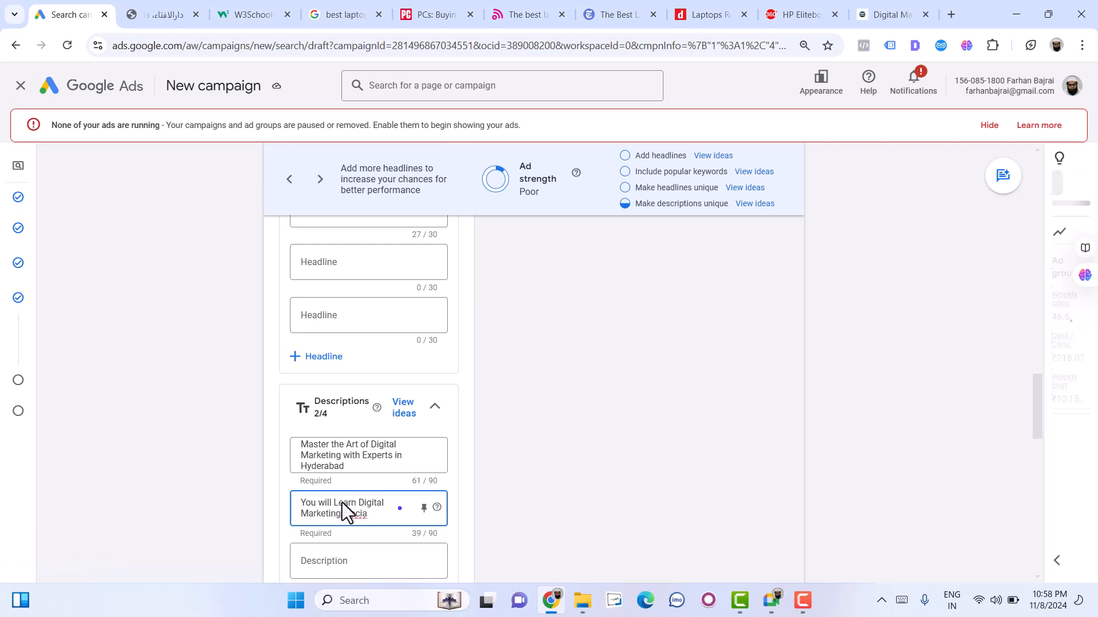
{"action": "type", "text": "ting "}
{"action": "type", "text": "SEO, Facebook Ads, Google"}
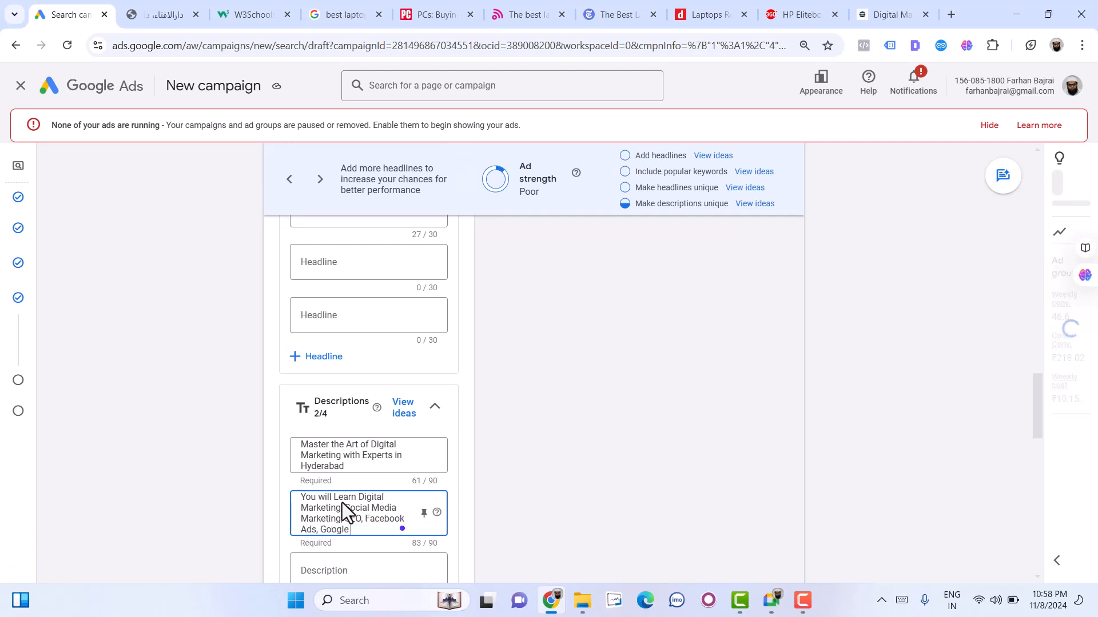
{"action": "type", "text": " ads and more"}
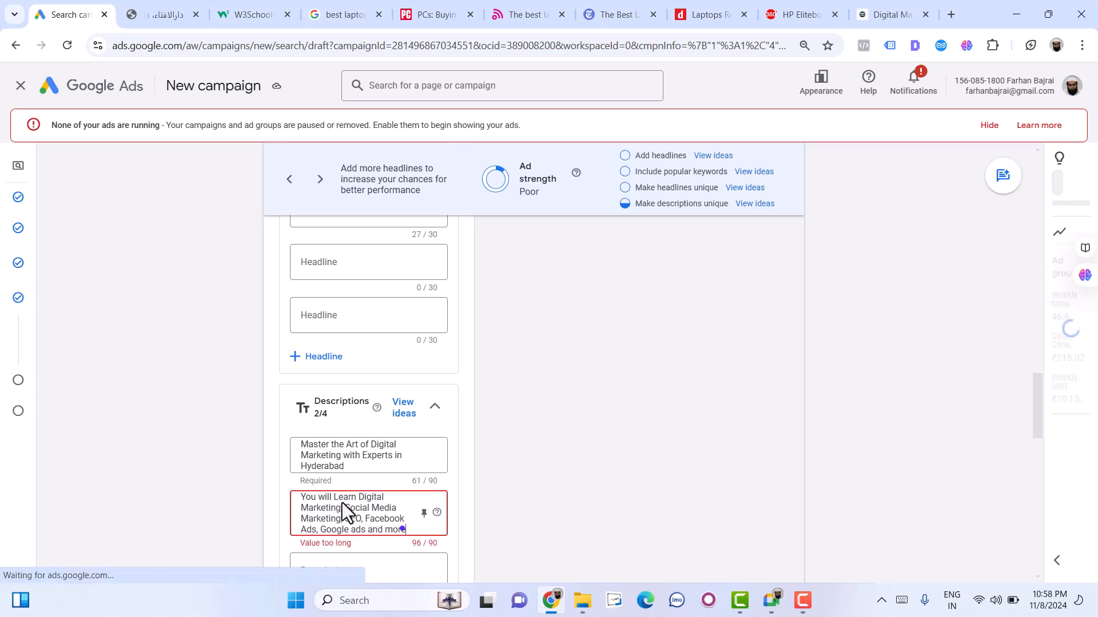
- Shorten the second description to fit the 90-character limit by ending it with "Google ads"
{"action": "key", "text": "BackSpace"}
{"action": "key", "text": "BackSpace"}
{"action": "key", "text": "BackSpace"}
{"action": "key", "text": "BackSpace"}
{"action": "key", "text": "BackSpace"}
{"action": "key", "text": "BackSpace"}
{"action": "key", "text": "BackSpace"}
{"action": "key", "text": "BackSpace"}
{"action": "type", "text": "etc"}
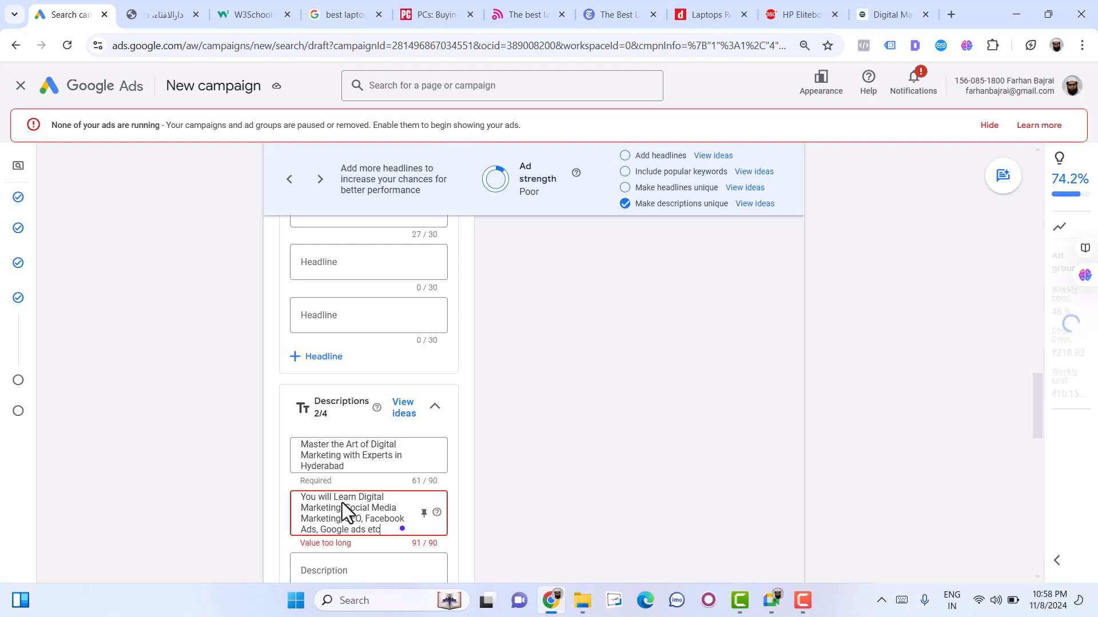
{"action": "key", "text": "BackSpace"}
{"action": "key", "text": "BackSpace"}
- Look through several headline and description combinations in the mobile ad preview and check the ad strength rating
{"action": "scroll", "coordinate": [682, 323], "scroll_direction": "up", "scroll_amount": 10}
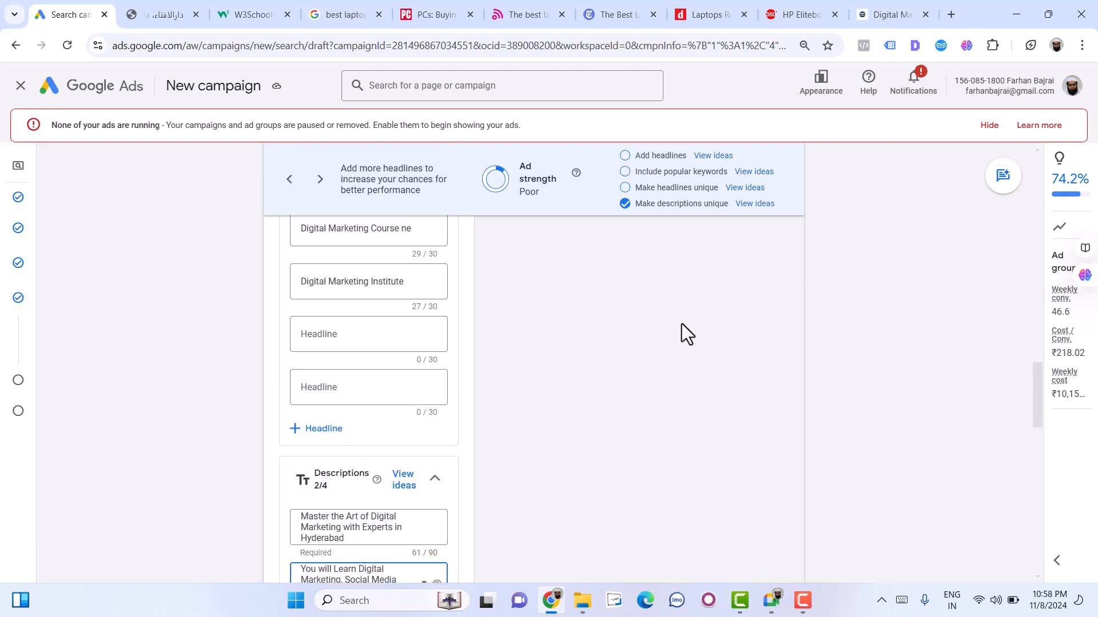
{"action": "scroll", "coordinate": [692, 389], "scroll_direction": "up", "scroll_amount": 8}
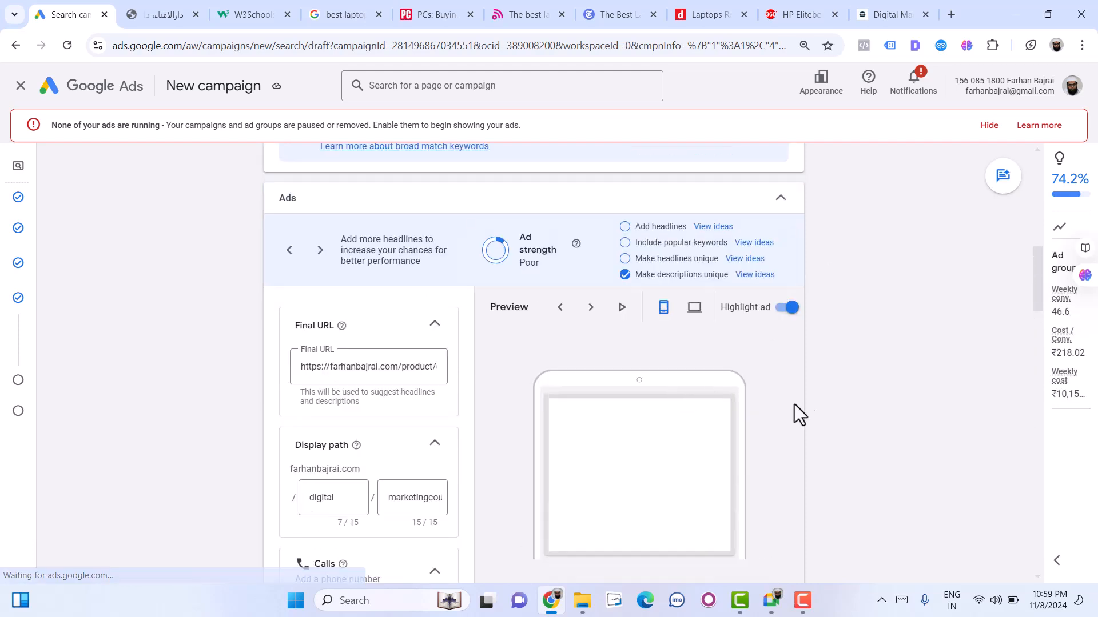
{"action": "scroll", "coordinate": [836, 417], "scroll_direction": "down", "scroll_amount": 3}
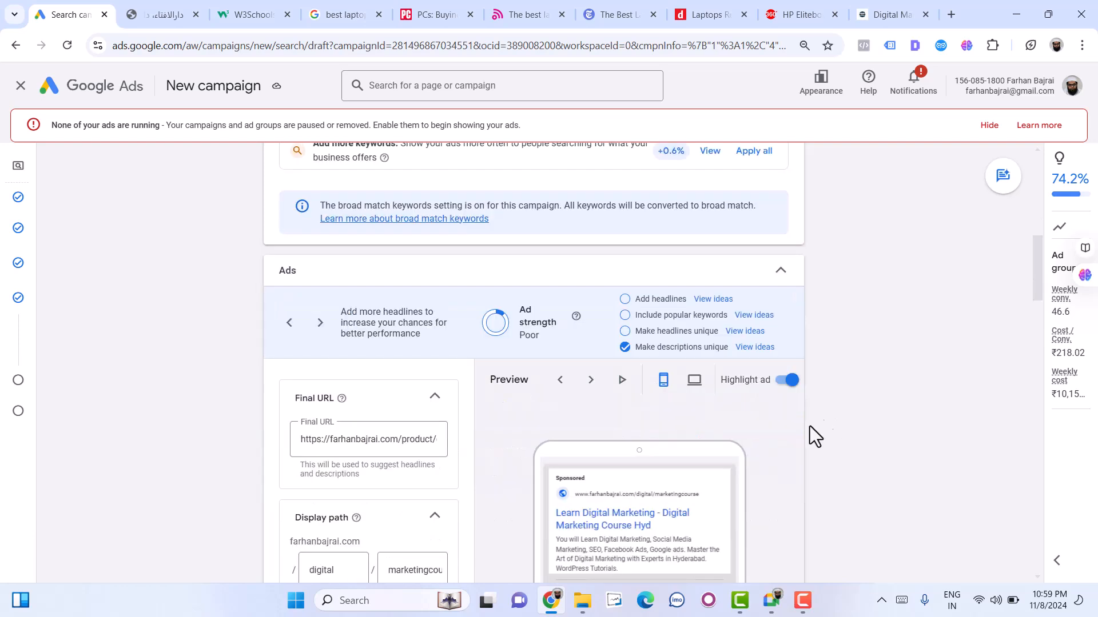
{"action": "scroll", "coordinate": [822, 420], "scroll_direction": "down", "scroll_amount": 2}
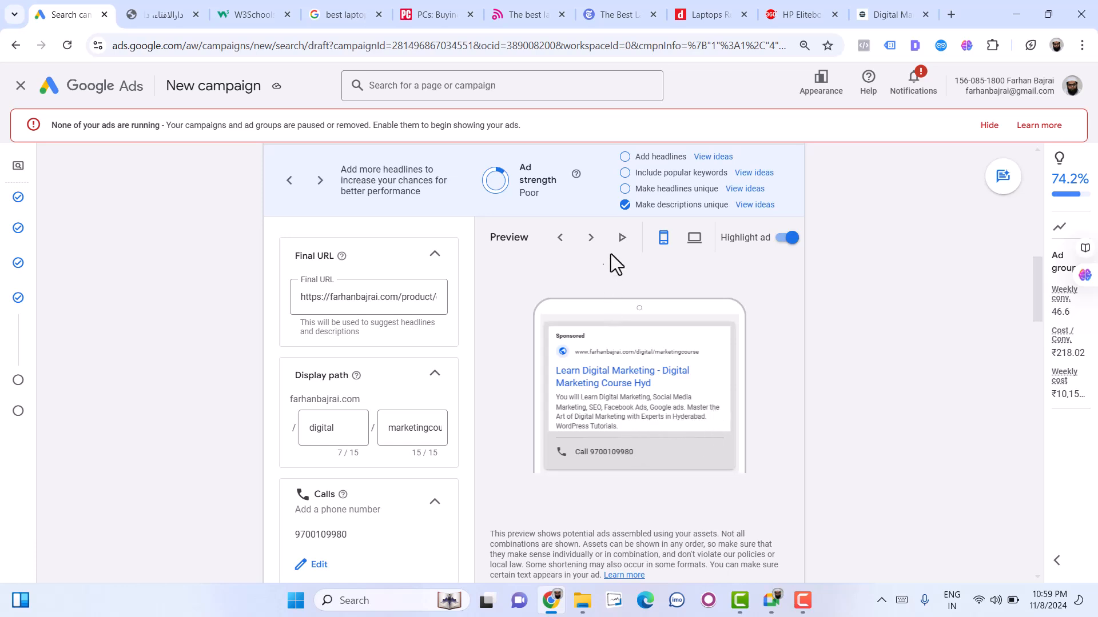
{"action": "left_click", "coordinate": [591, 239]}
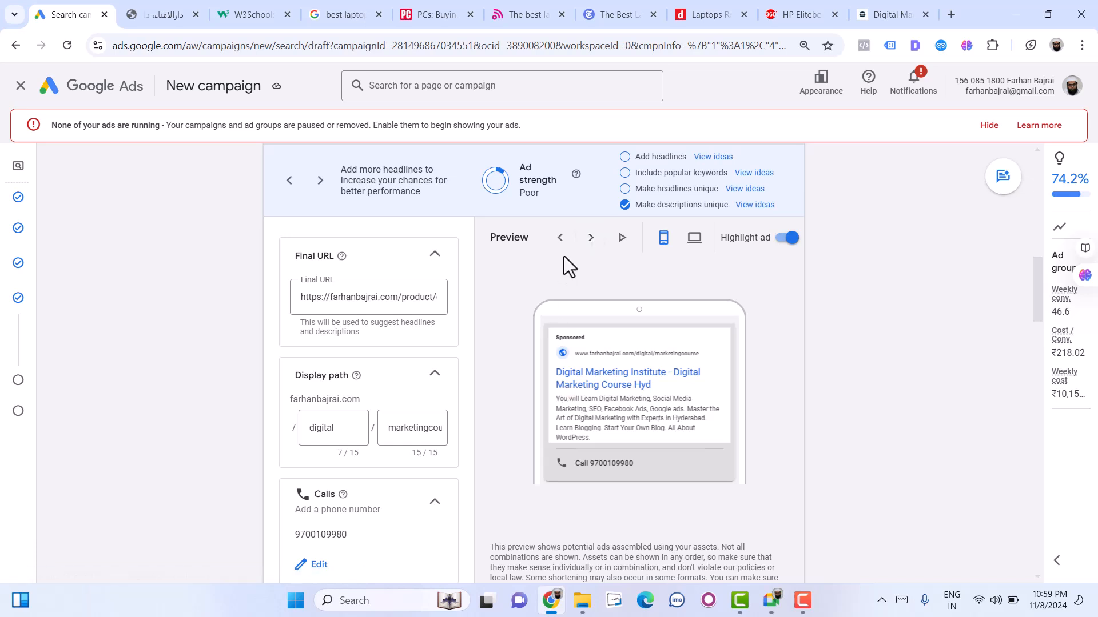
{"action": "left_click", "coordinate": [591, 238]}
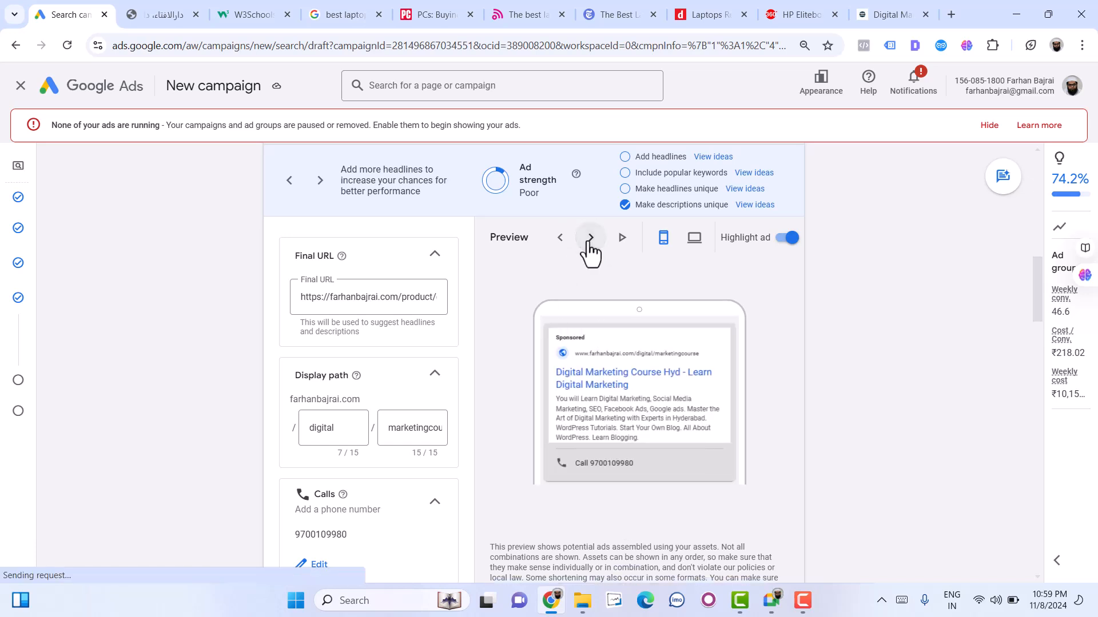
{"action": "left_click", "coordinate": [590, 239]}
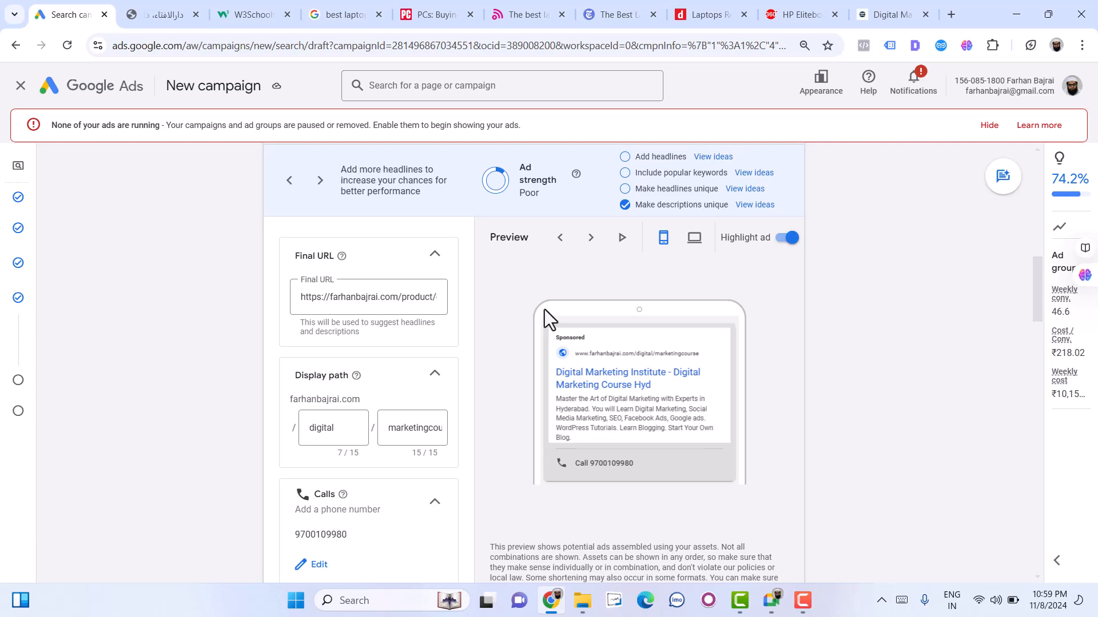
{"action": "scroll", "coordinate": [633, 399], "scroll_direction": "up", "scroll_amount": 3}
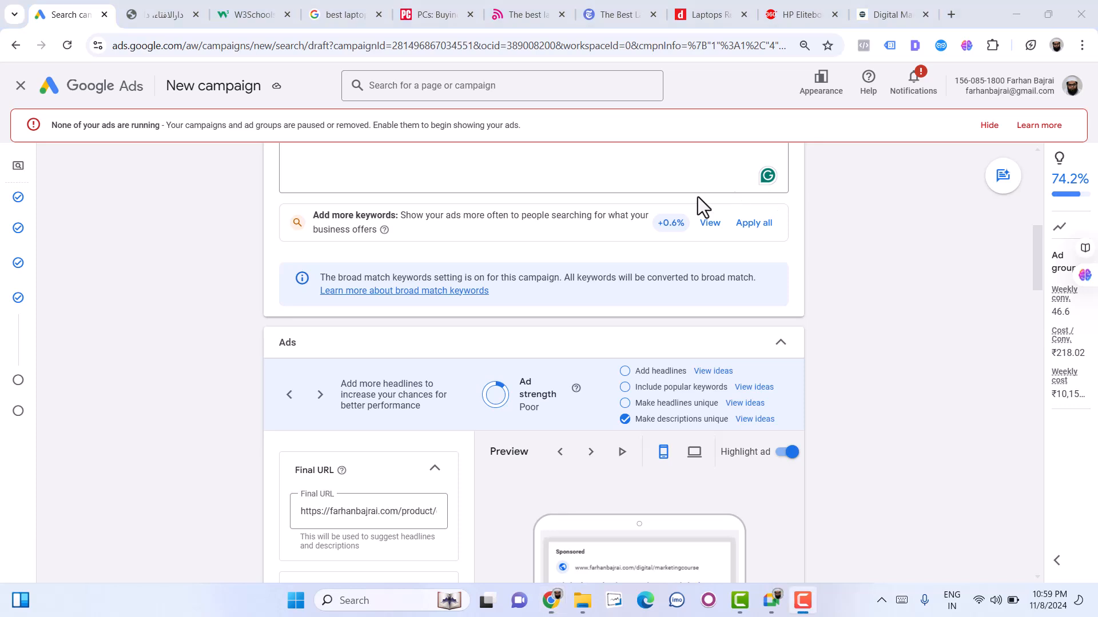
{"action": "double_click", "coordinate": [524, 407]}
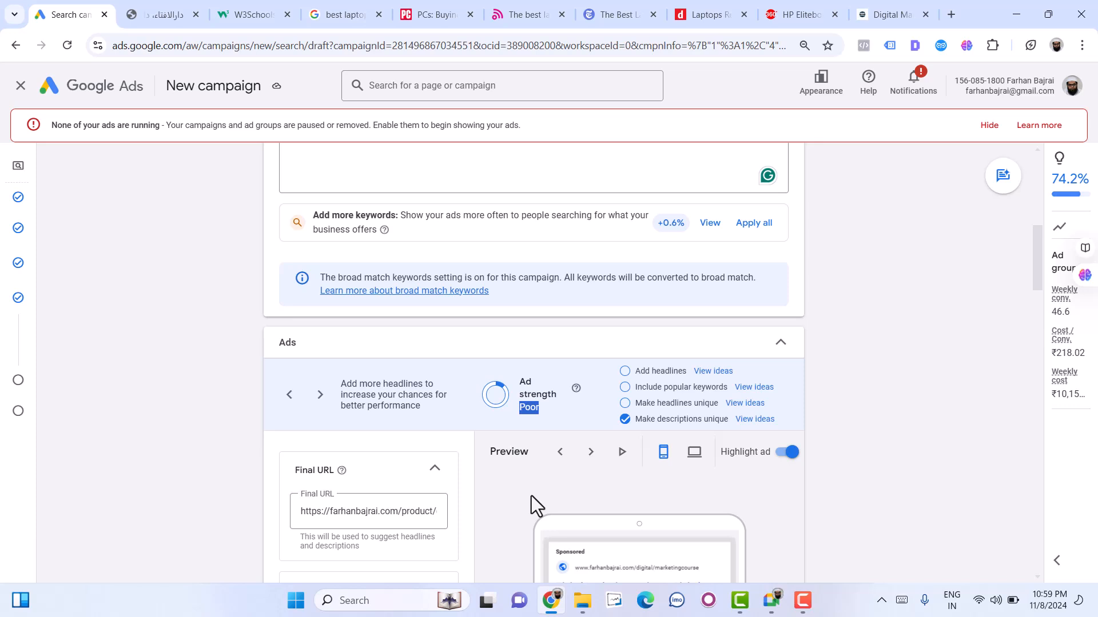
- Open the ideas for making headlines unique and try the call-to-action phrase "Apply Online Today" as a headline
{"action": "left_click", "coordinate": [738, 404]}
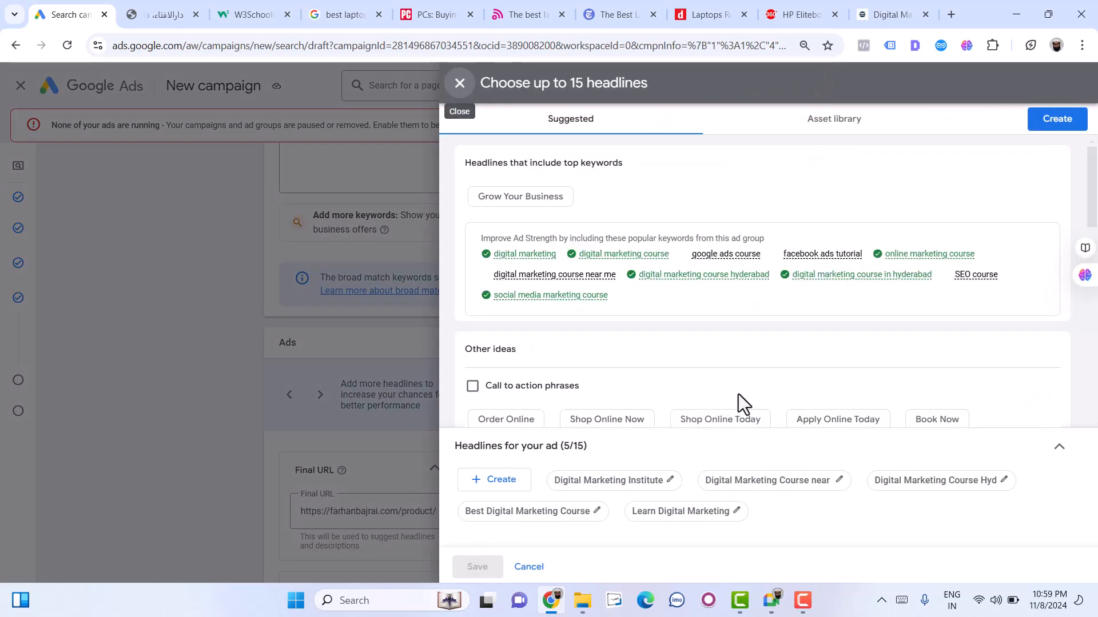
{"action": "scroll", "coordinate": [722, 387], "scroll_direction": "down", "scroll_amount": 1}
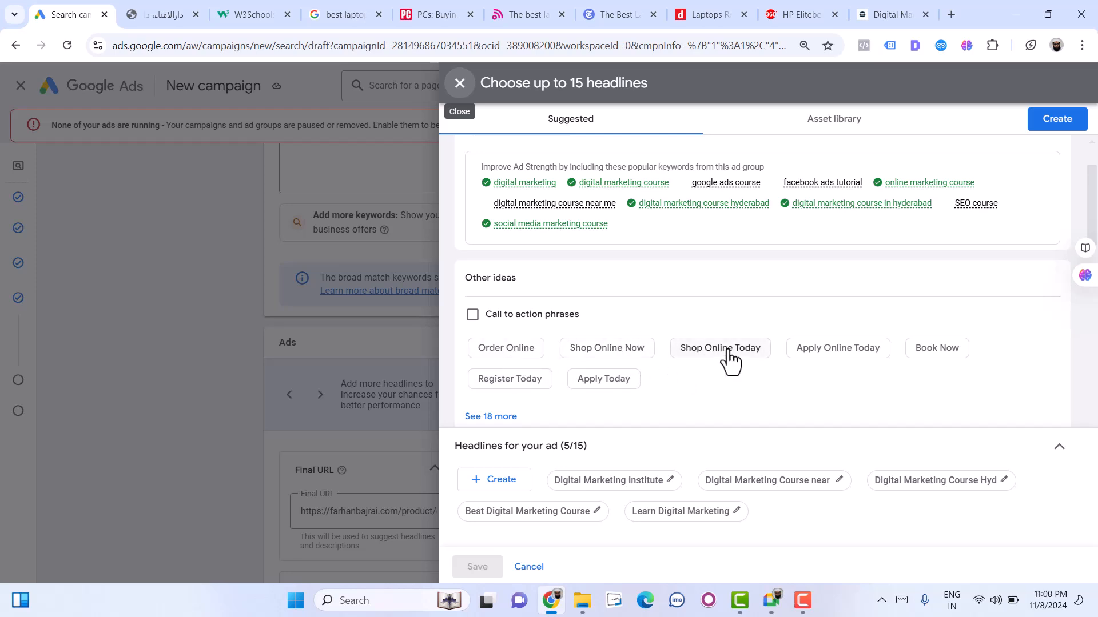
{"action": "left_click", "coordinate": [863, 355]}
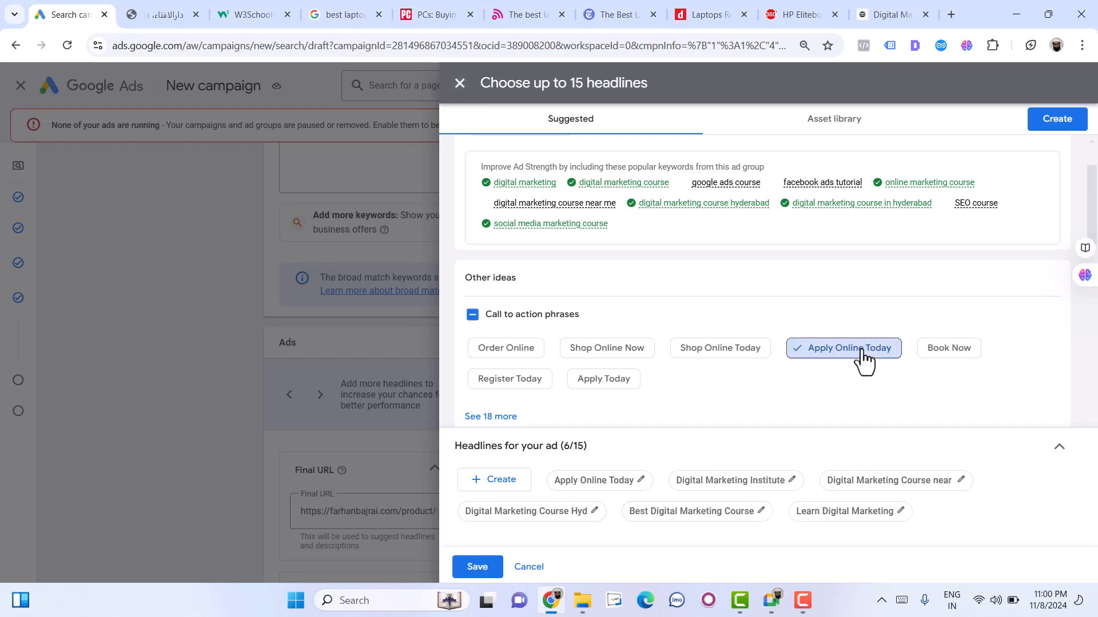
{"action": "left_click", "coordinate": [863, 356]}
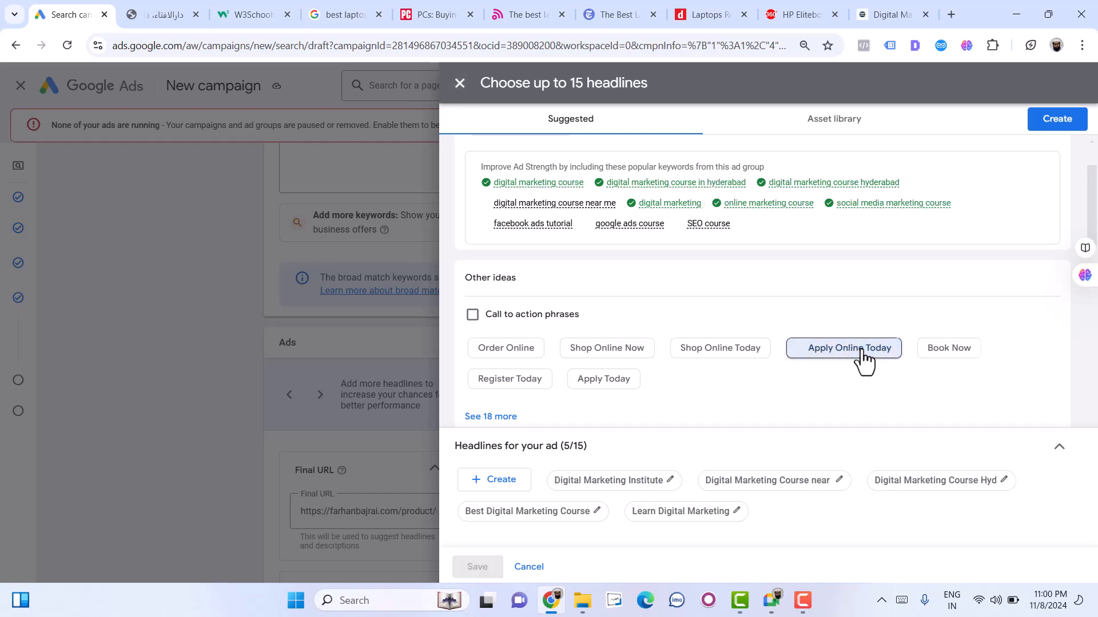
- Select the suggested phrases "Register Today", "Best Prices" and "Certified Teachers" as additional headlines
{"action": "left_click", "coordinate": [528, 383]}
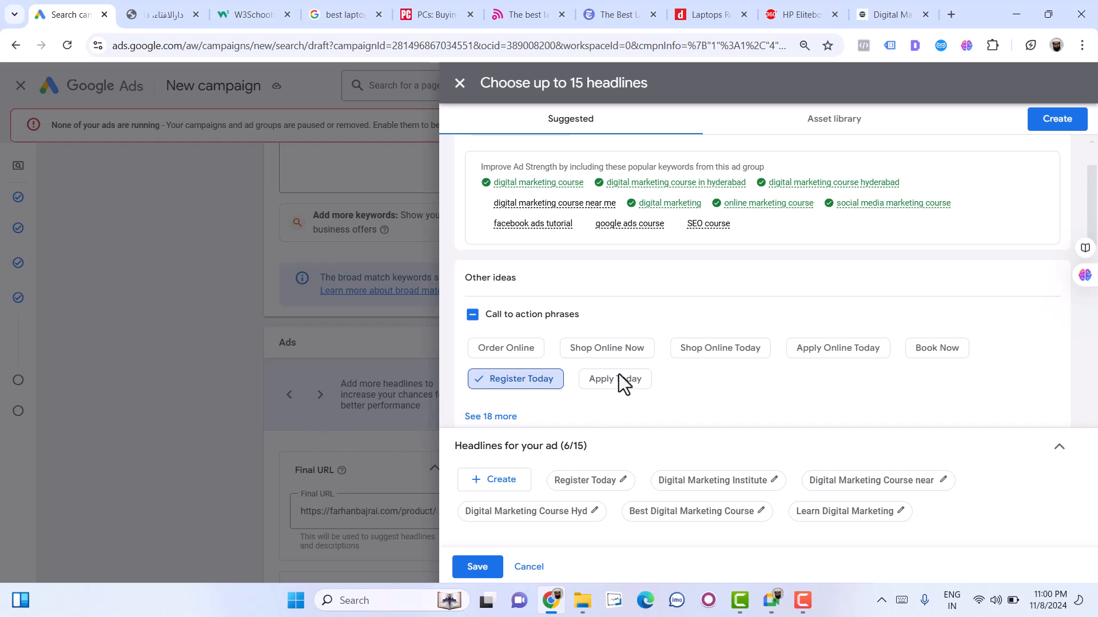
{"action": "scroll", "coordinate": [619, 375], "scroll_direction": "down", "scroll_amount": 2}
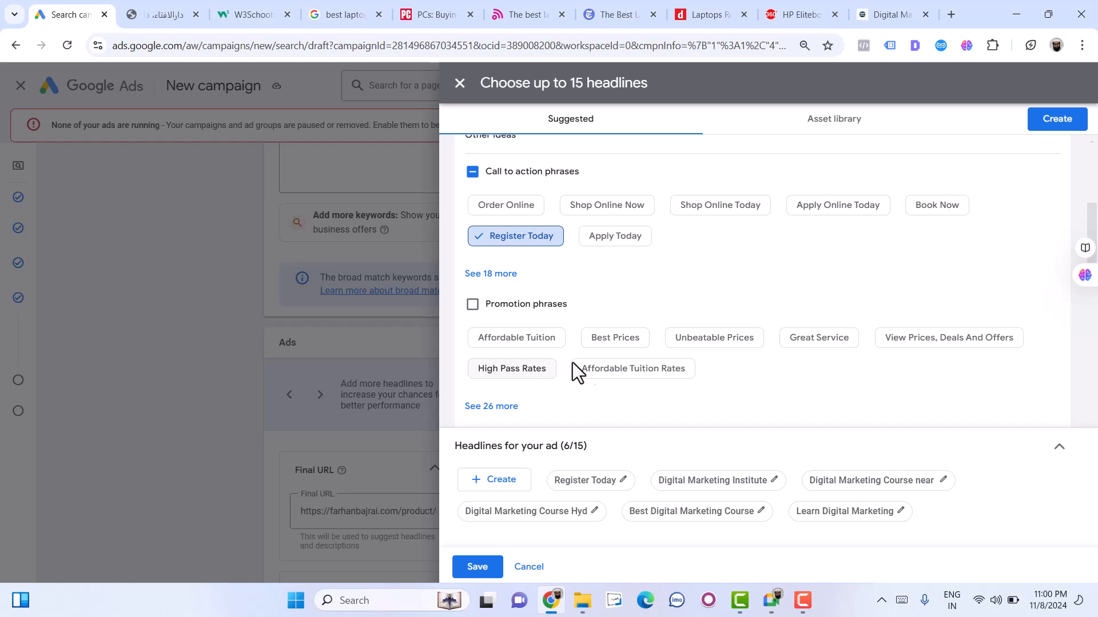
{"action": "left_click", "coordinate": [615, 338]}
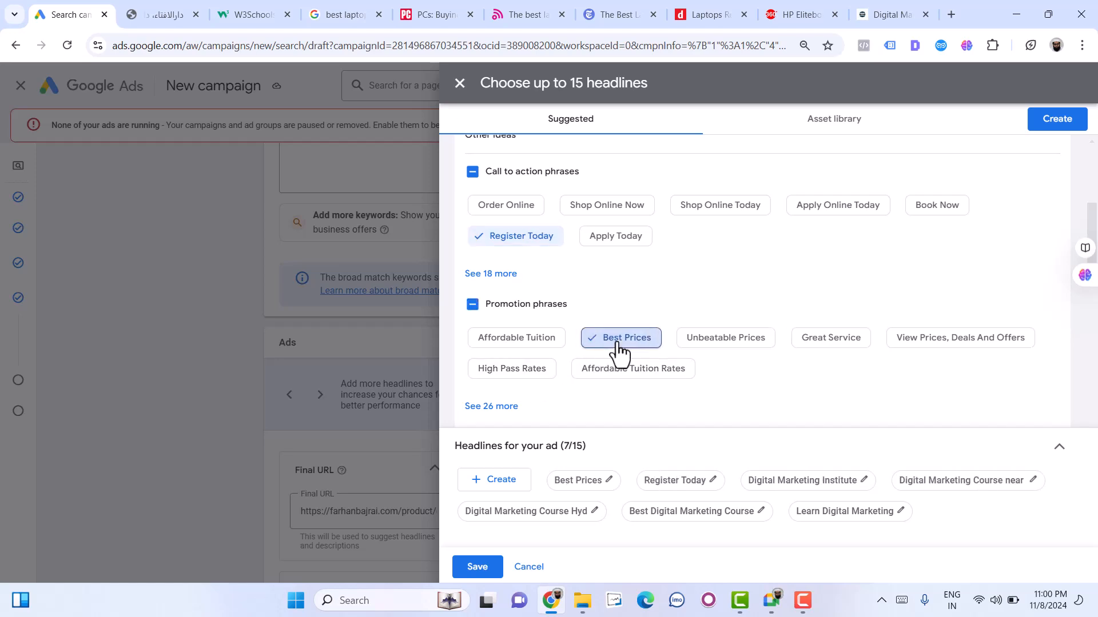
{"action": "scroll", "coordinate": [723, 396], "scroll_direction": "down", "scroll_amount": 2}
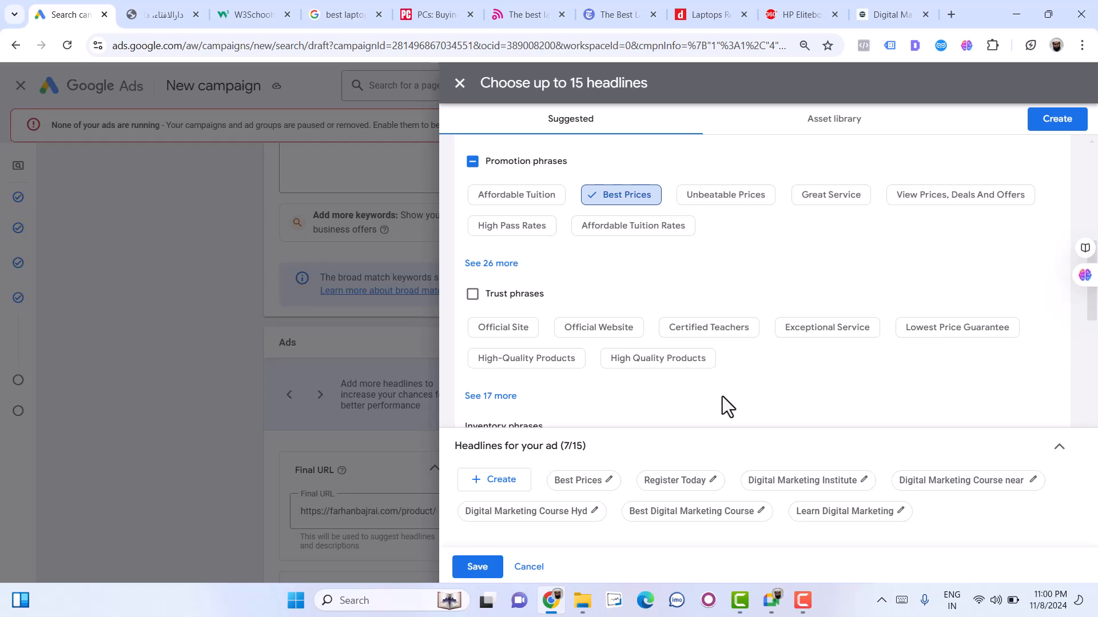
{"action": "left_click", "coordinate": [720, 335]}
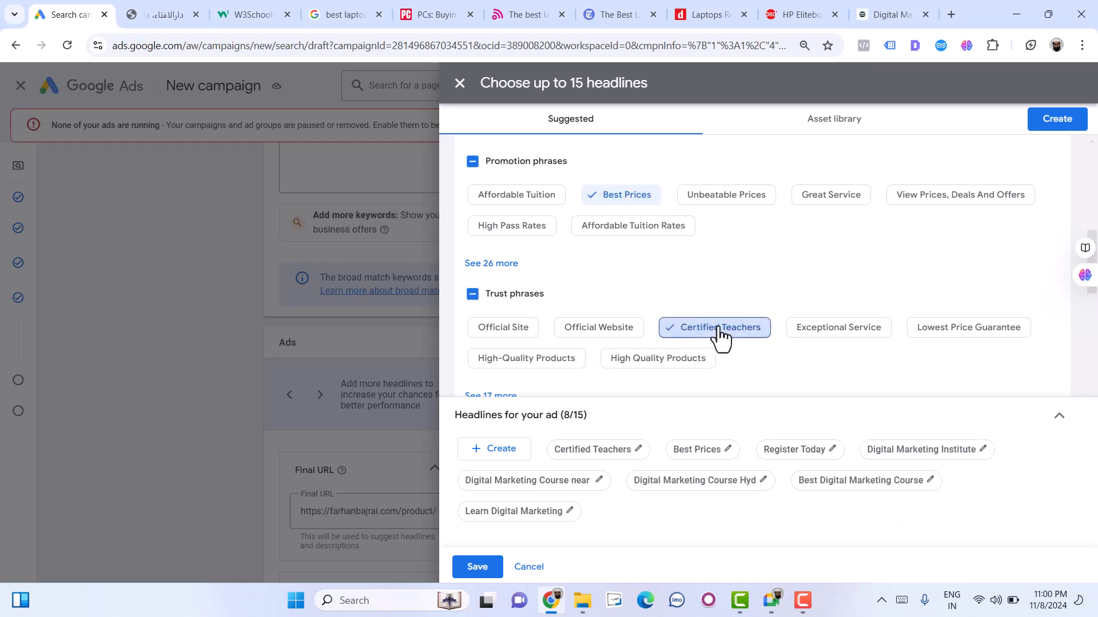
- Look over the inventory, location and shipping phrases, then save the selected headlines to the ad
{"action": "scroll", "coordinate": [769, 340], "scroll_direction": "down", "scroll_amount": 2}
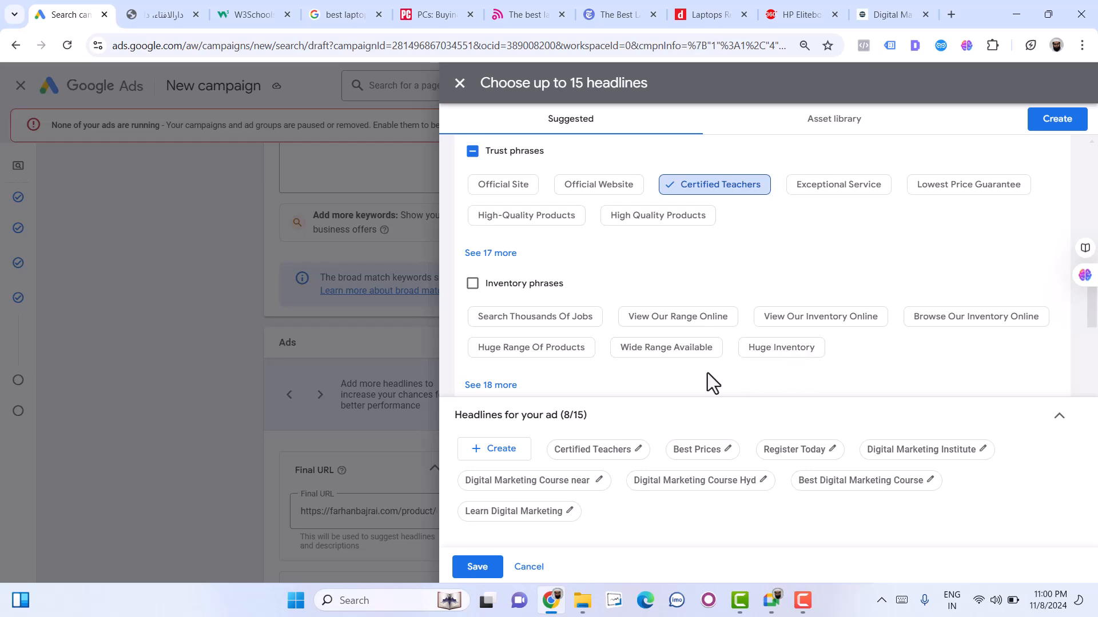
{"action": "scroll", "coordinate": [701, 375], "scroll_direction": "down", "scroll_amount": 2}
{"action": "left_click", "coordinate": [603, 340]}
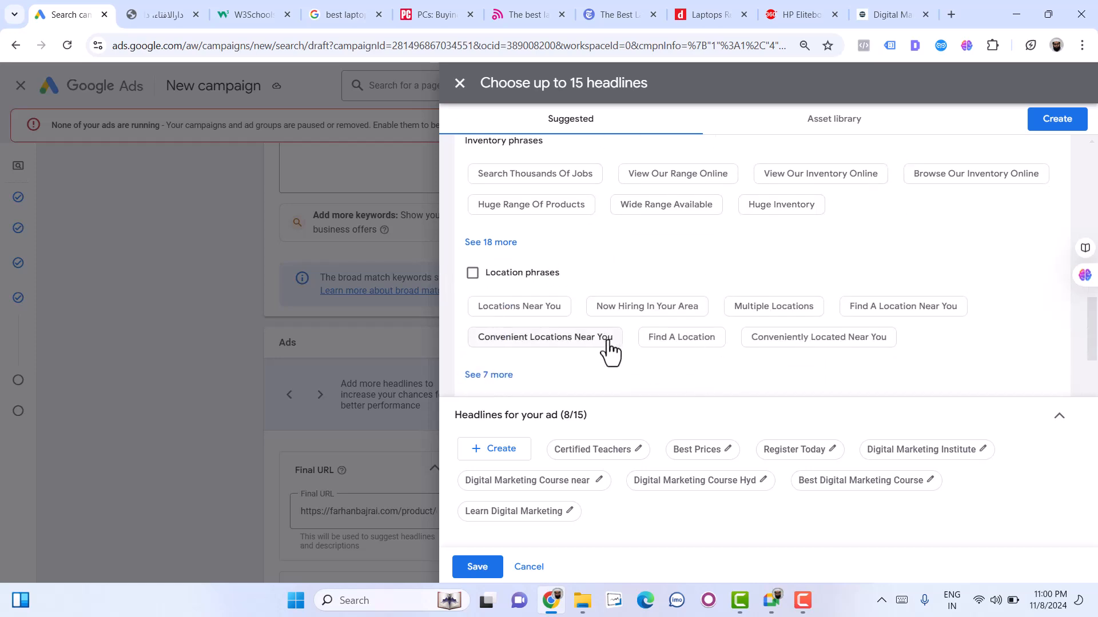
{"action": "scroll", "coordinate": [606, 343], "scroll_direction": "down", "scroll_amount": 1}
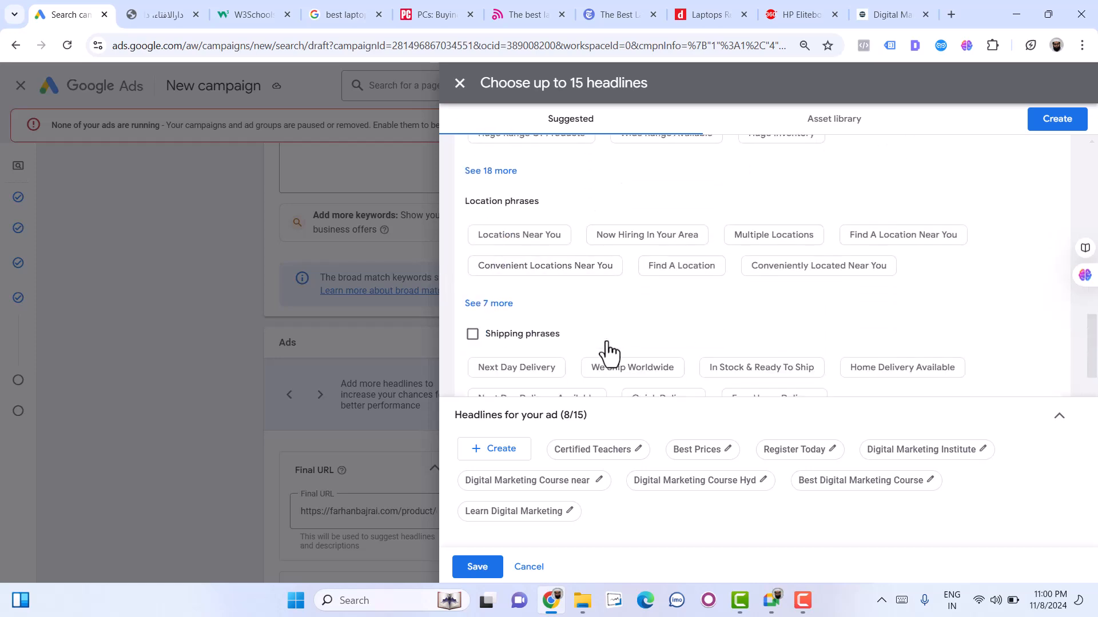
{"action": "scroll", "coordinate": [606, 351], "scroll_direction": "down", "scroll_amount": 1}
{"action": "scroll", "coordinate": [595, 343], "scroll_direction": "up", "scroll_amount": 1}
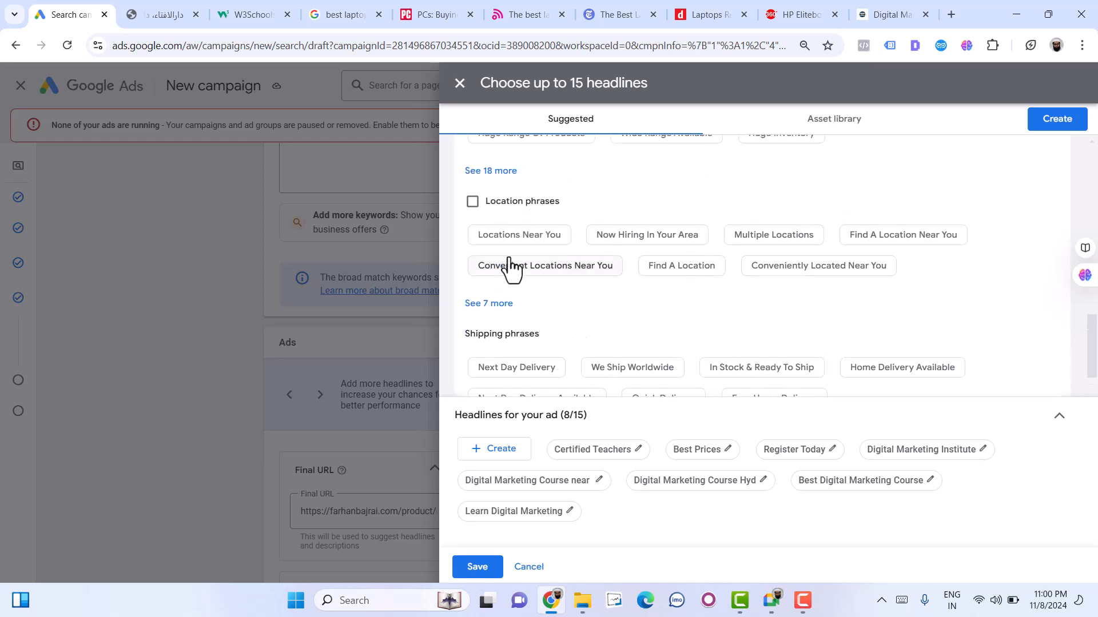
{"action": "scroll", "coordinate": [735, 318], "scroll_direction": "down", "scroll_amount": 1}
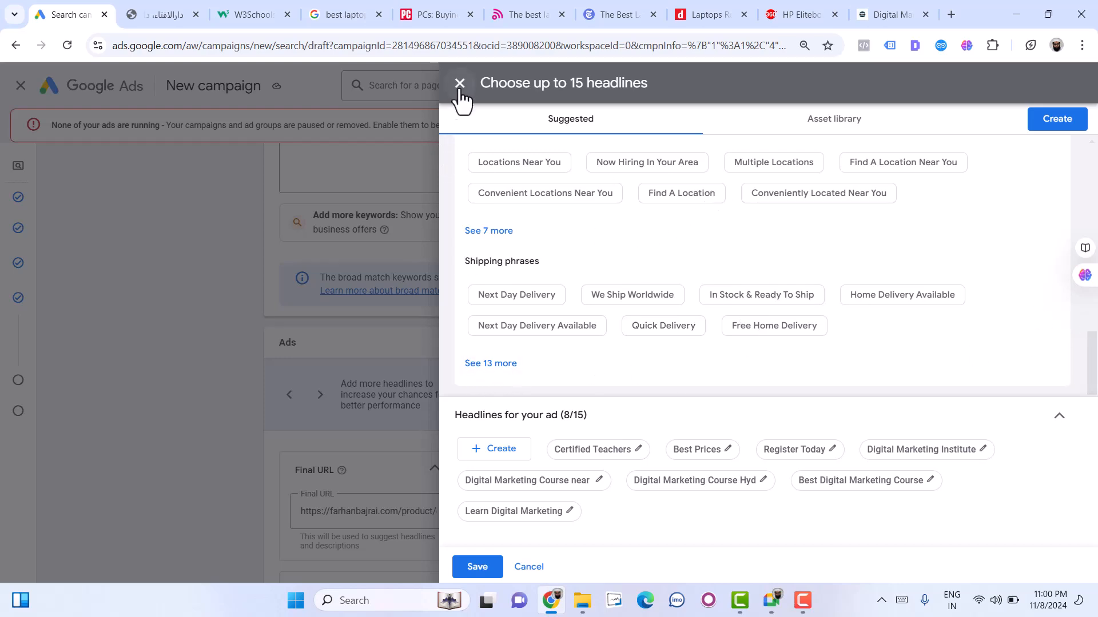
{"action": "left_click", "coordinate": [483, 567]}
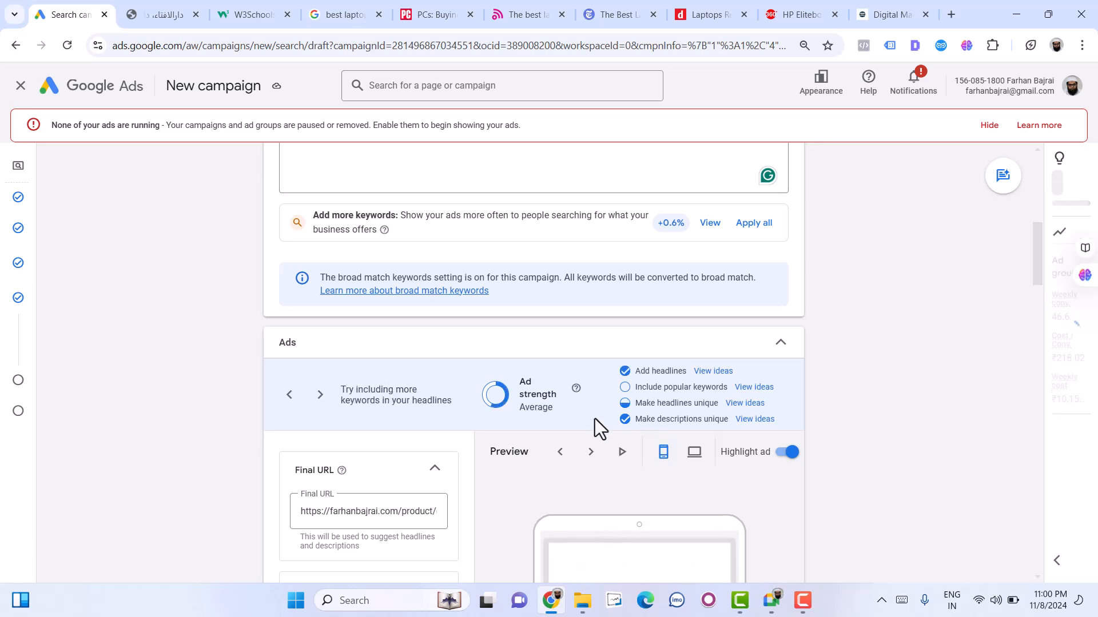
- Check the ad strength rating and its checklist of improvements
{"action": "left_click_drag", "start_coordinate": [643, 376], "coordinate": [733, 372]}
{"action": "scroll", "coordinate": [421, 500], "scroll_direction": "down", "scroll_amount": 4}
{"action": "scroll", "coordinate": [421, 500], "scroll_direction": "up", "scroll_amount": 4}
{"action": "left_click", "coordinate": [534, 409]}
{"action": "double_click", "coordinate": [533, 408]}
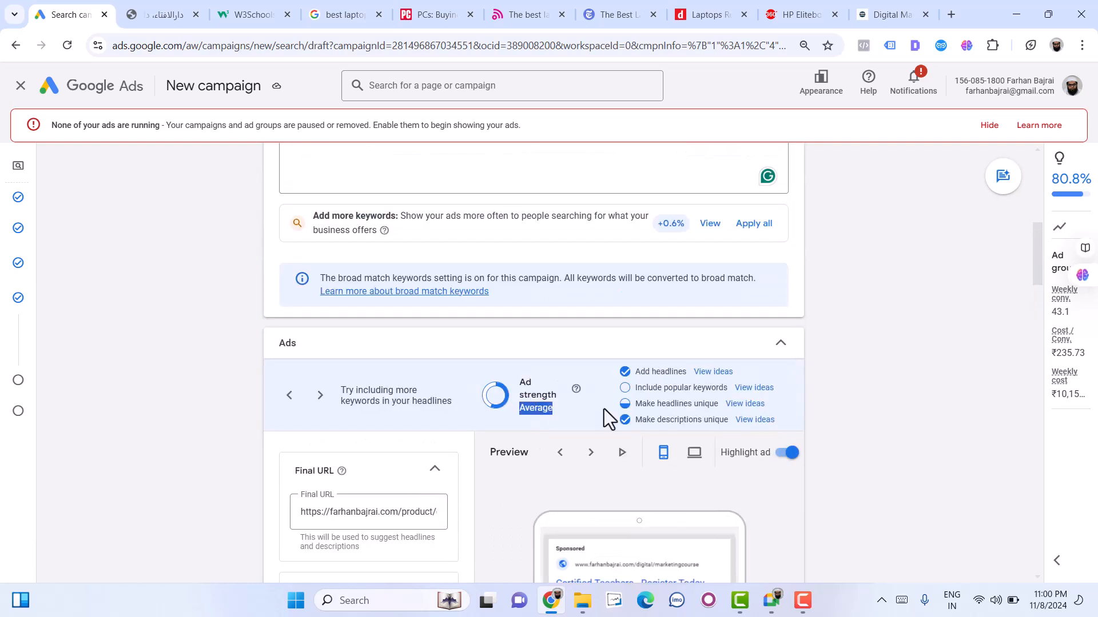
- Open the ideas for including popular keywords, examine which keywords the headlines lack, and view the headline asset library
{"action": "left_click", "coordinate": [753, 388]}
{"action": "scroll", "coordinate": [754, 384], "scroll_direction": "up", "scroll_amount": 2}
{"action": "scroll", "coordinate": [753, 384], "scroll_direction": "up", "scroll_amount": 5}
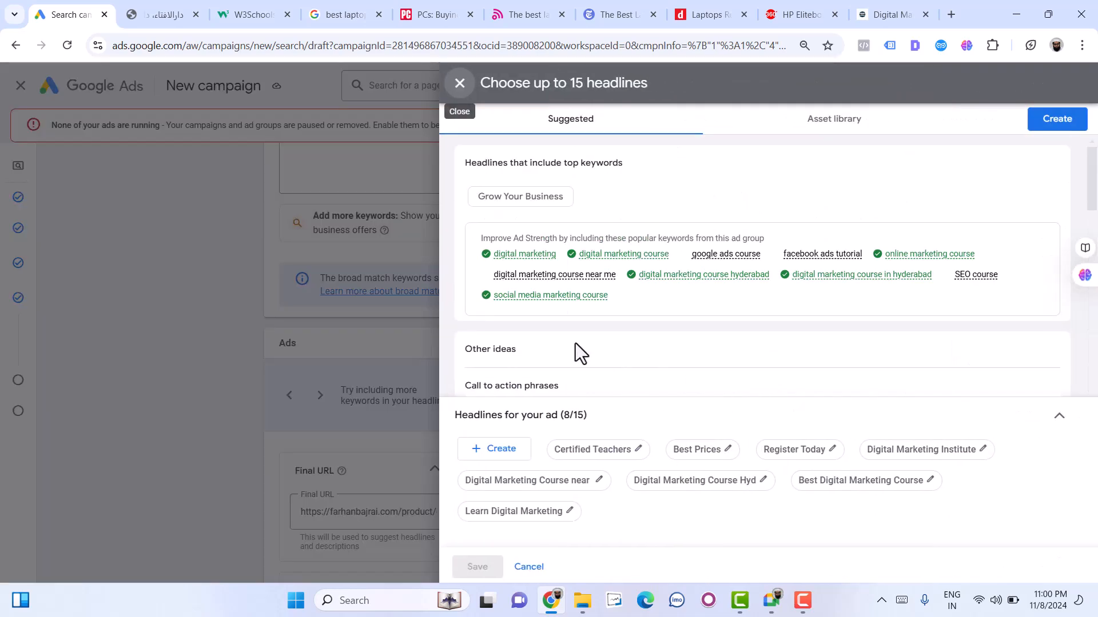
{"action": "scroll", "coordinate": [623, 350], "scroll_direction": "down", "scroll_amount": 1}
{"action": "scroll", "coordinate": [622, 350], "scroll_direction": "up", "scroll_amount": 1}
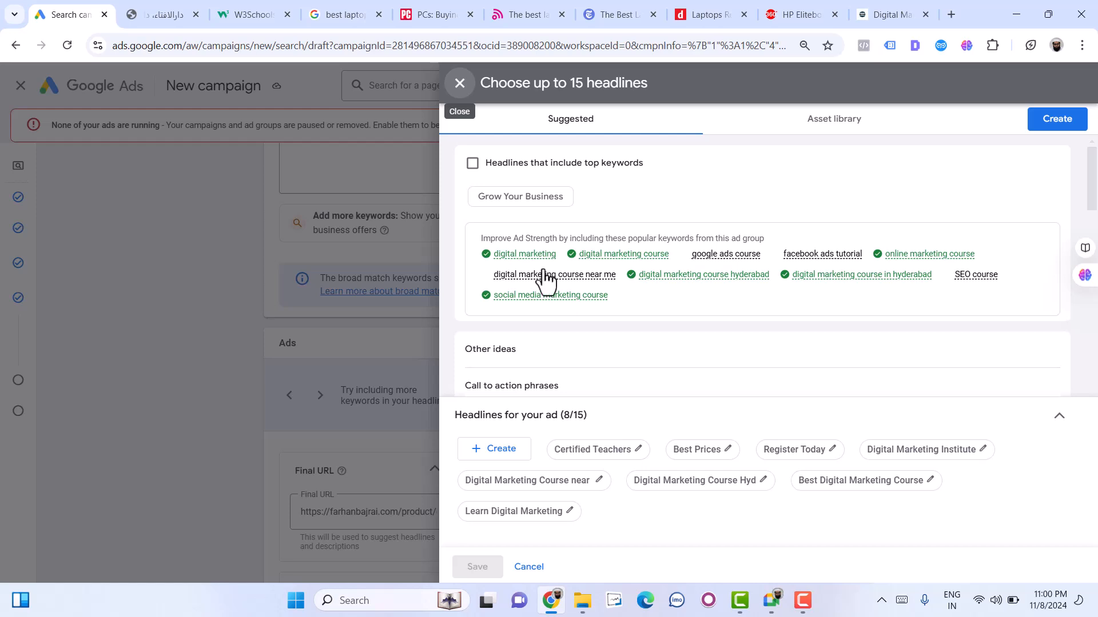
{"action": "mouse_move", "coordinate": [546, 278]}
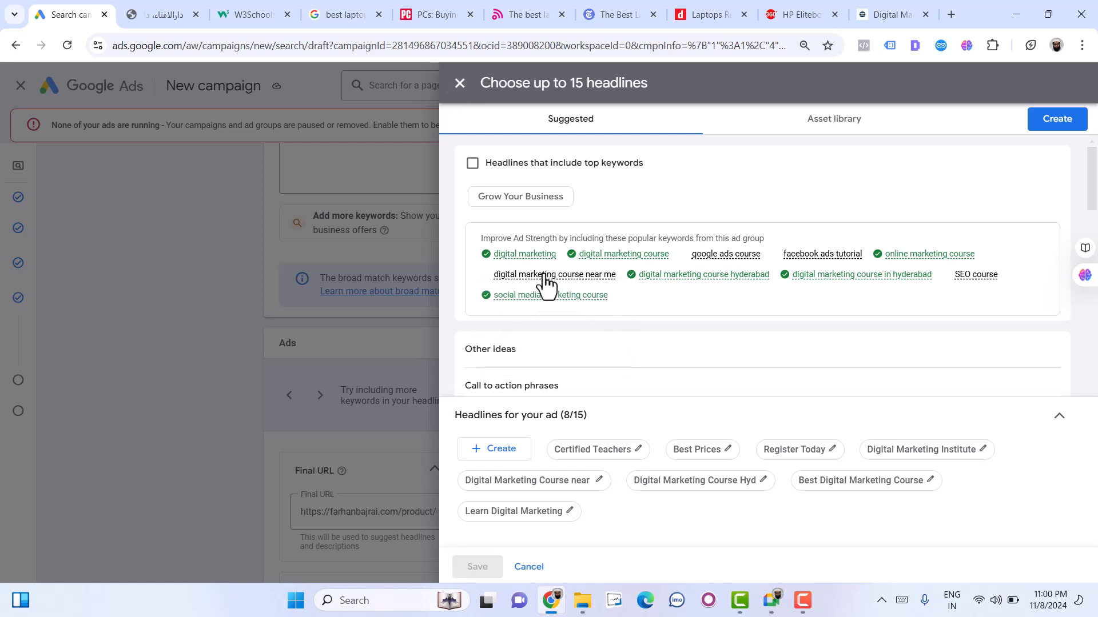
{"action": "mouse_move", "coordinate": [803, 257]}
{"action": "mouse_move", "coordinate": [721, 269]}
{"action": "left_click", "coordinate": [823, 121]}
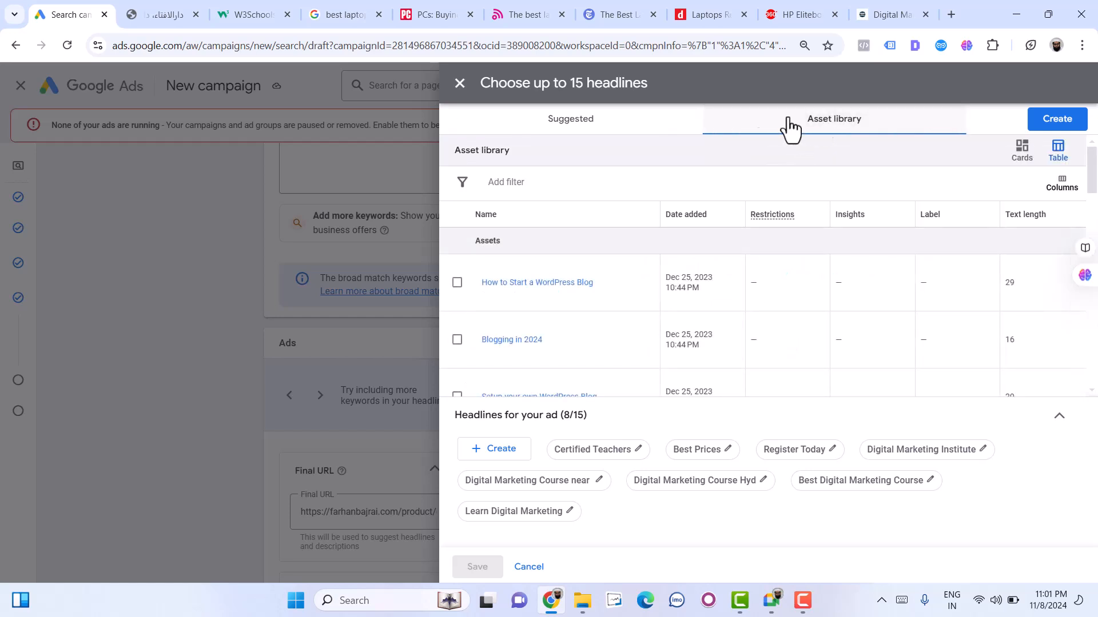
{"action": "left_click", "coordinate": [482, 127]}
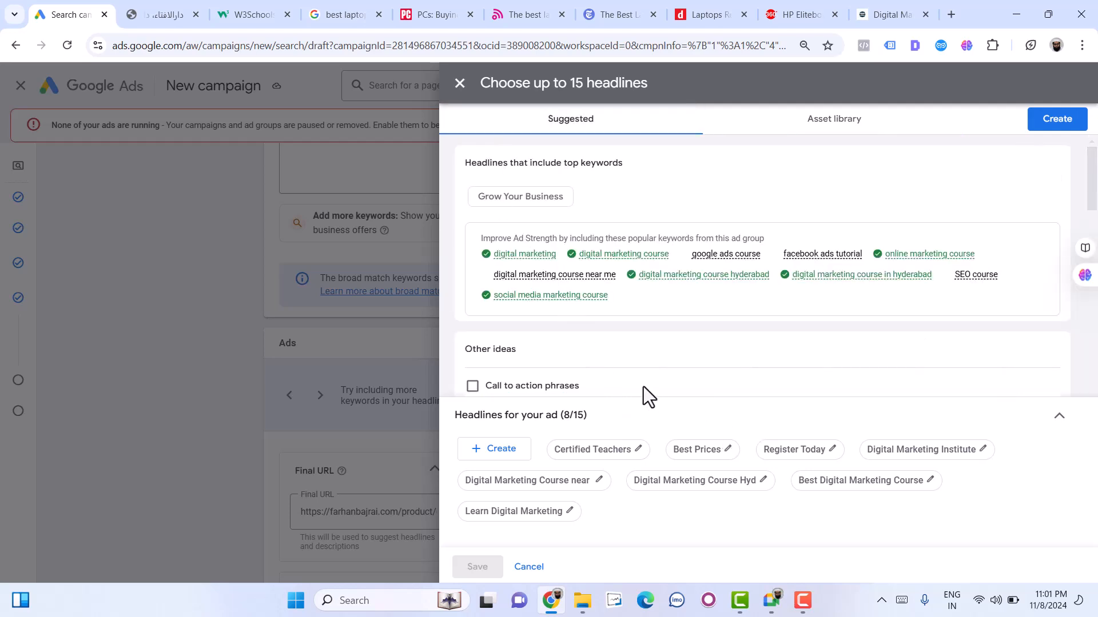
- Add the call-to-action phrase "Sign Up Today" as a headline and save the headline selection
{"action": "scroll", "coordinate": [643, 387], "scroll_direction": "down", "scroll_amount": 5}
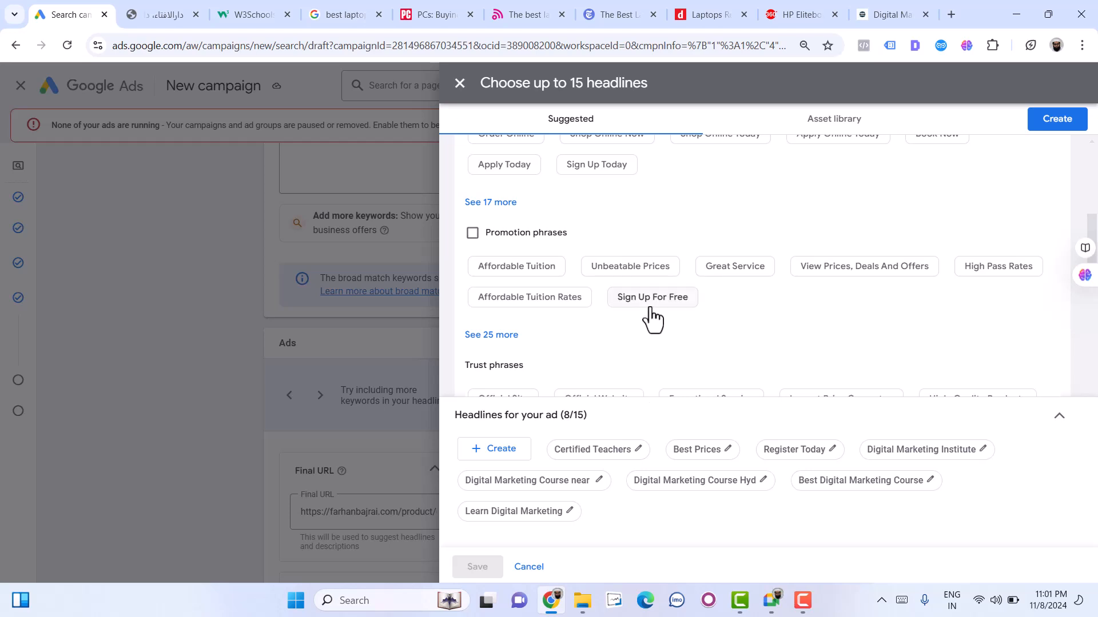
{"action": "left_click", "coordinate": [594, 165]}
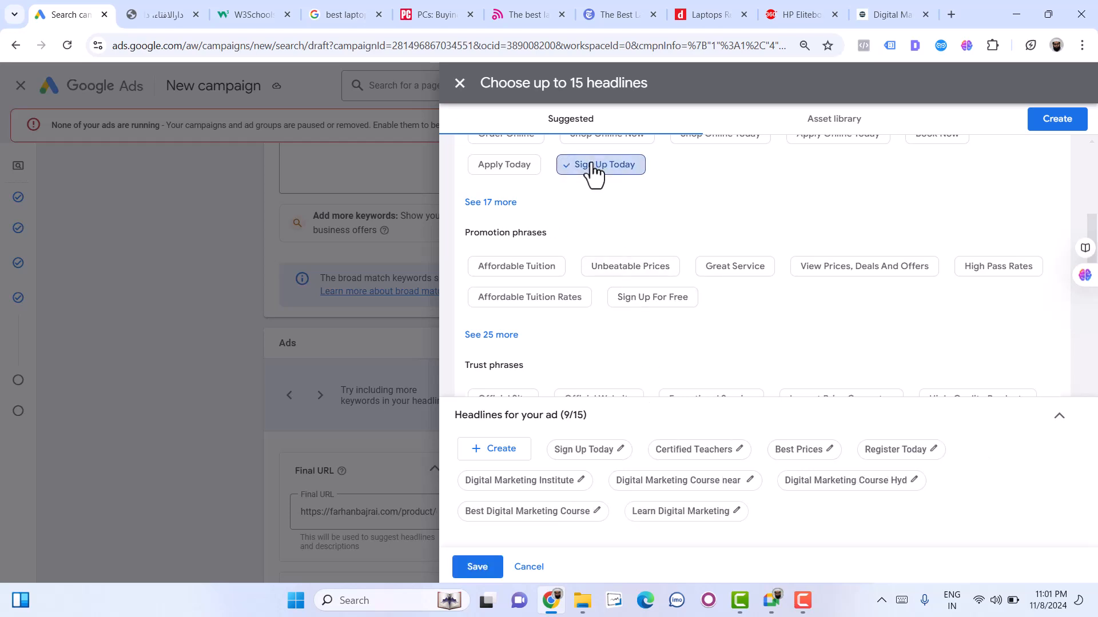
{"action": "left_click", "coordinate": [1067, 120]}
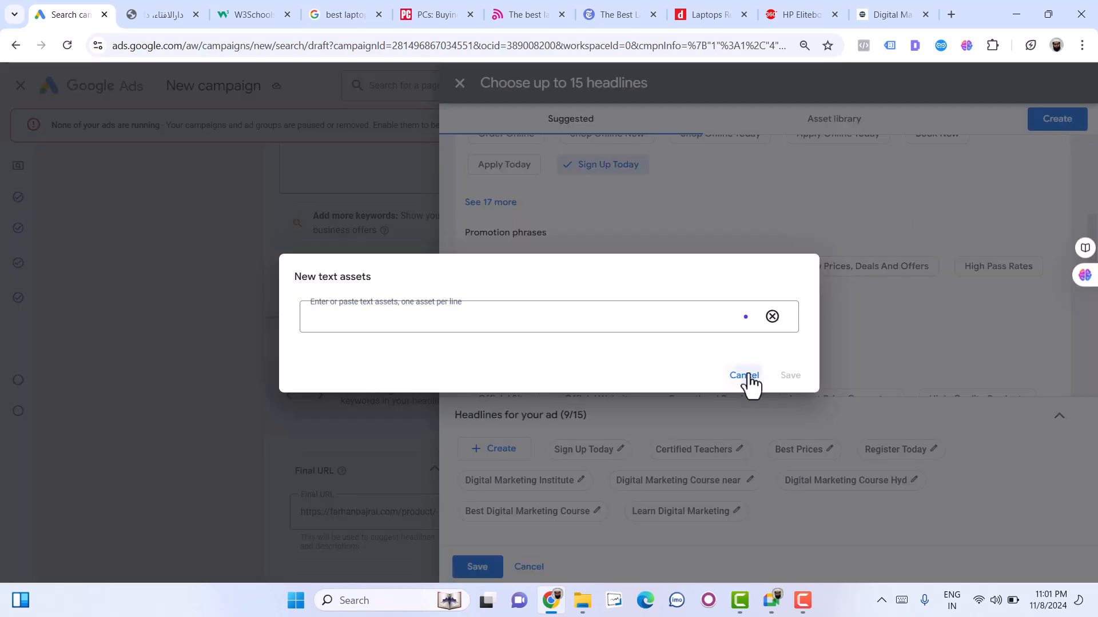
{"action": "left_click", "coordinate": [746, 377]}
{"action": "left_click", "coordinate": [467, 571]}
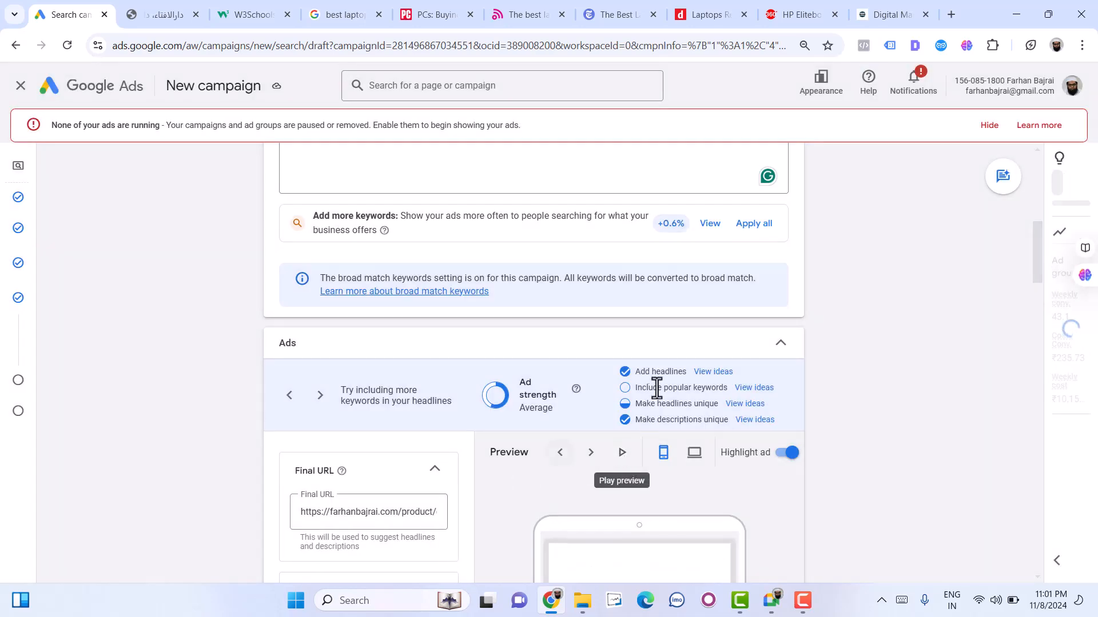
- Enter "Facebook Ads Course" in the empty headline after "Sign Up Today"
{"action": "scroll", "coordinate": [322, 483], "scroll_direction": "down", "scroll_amount": 15}
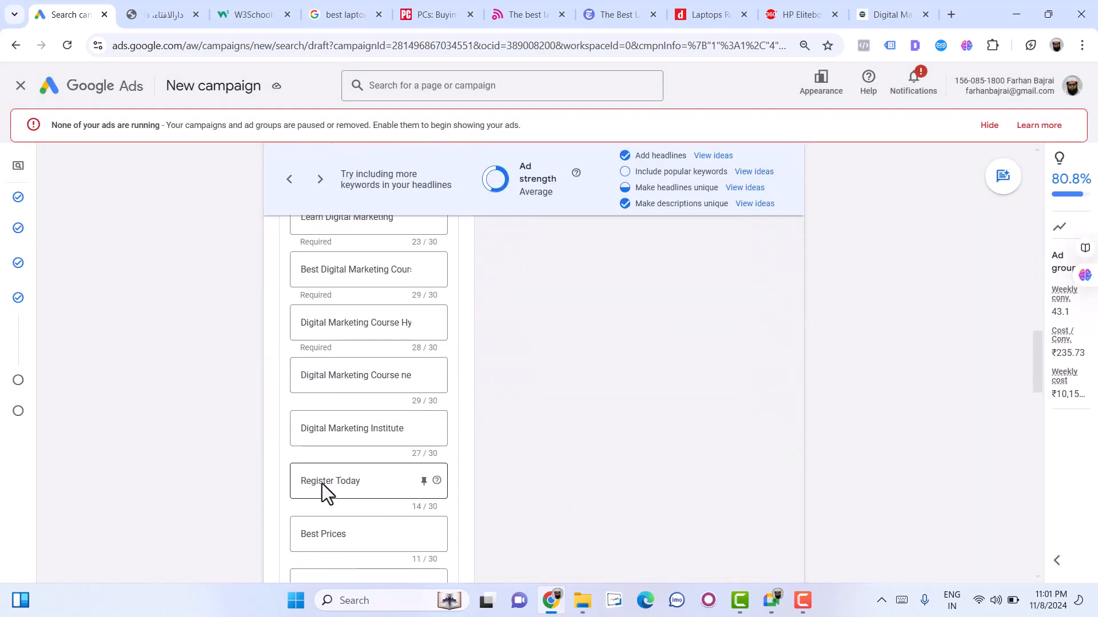
{"action": "scroll", "coordinate": [322, 483], "scroll_direction": "down", "scroll_amount": 1}
{"action": "left_click", "coordinate": [321, 484]}
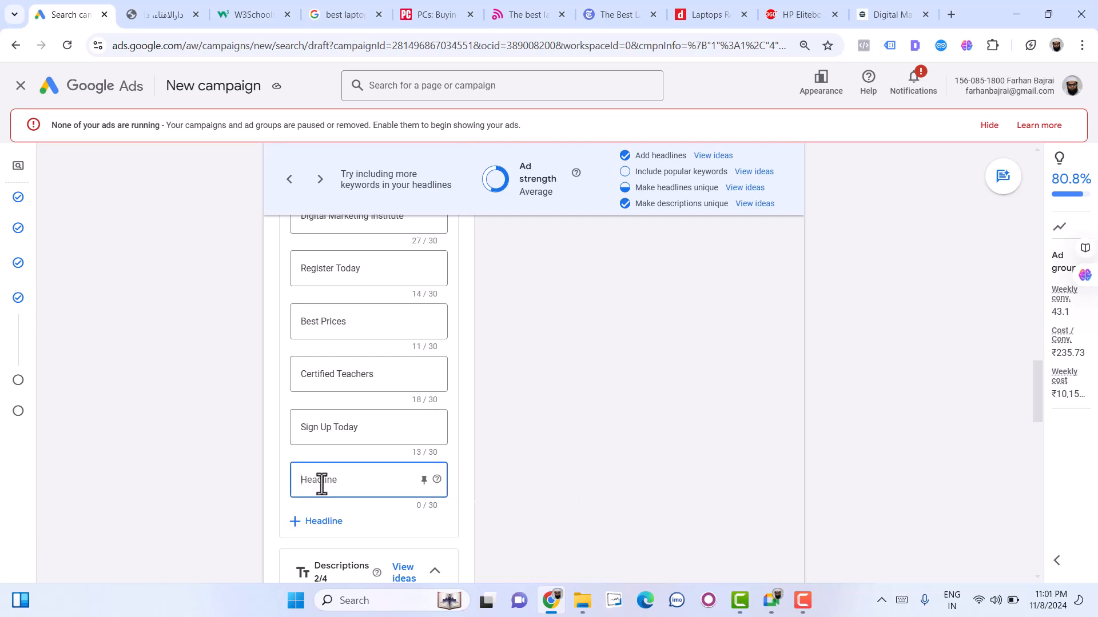
{"action": "type", "text": "Face"}
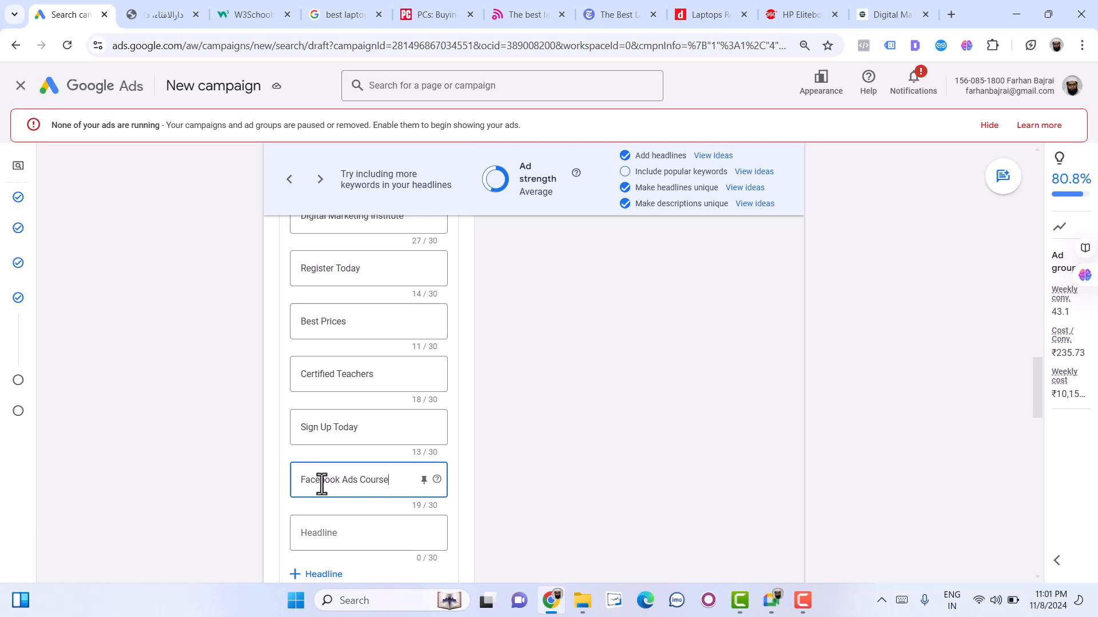
{"action": "type", "text": "book Ads Course"}
- Add two more keyword headlines, "Google Ads course" and "SEO Course"
{"action": "left_click", "coordinate": [332, 530]}
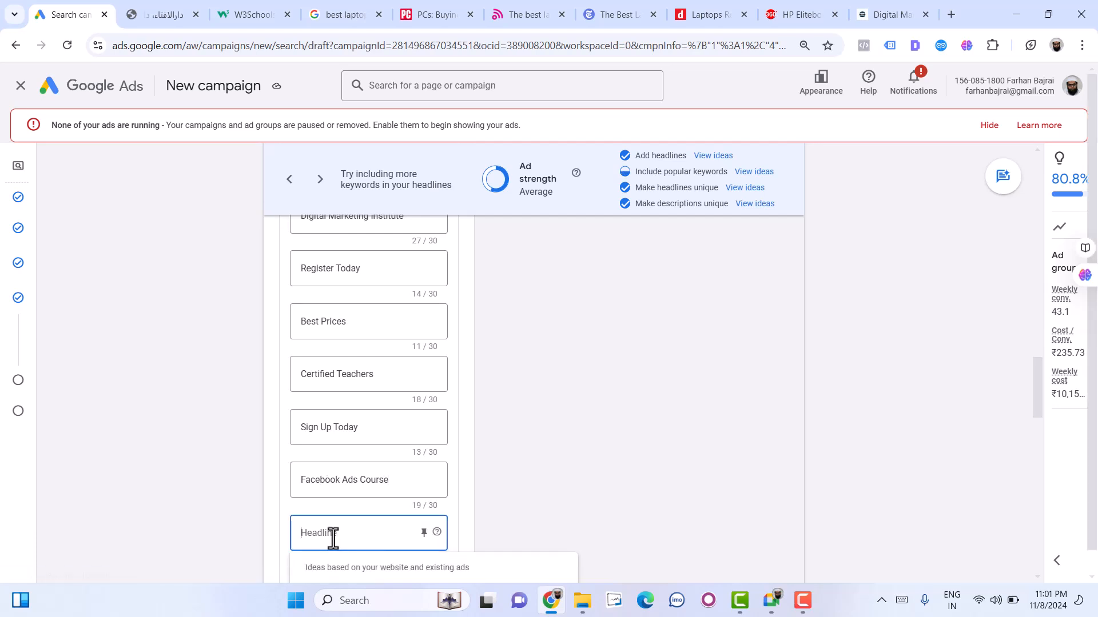
{"action": "type", "text": "Google Ads course"}
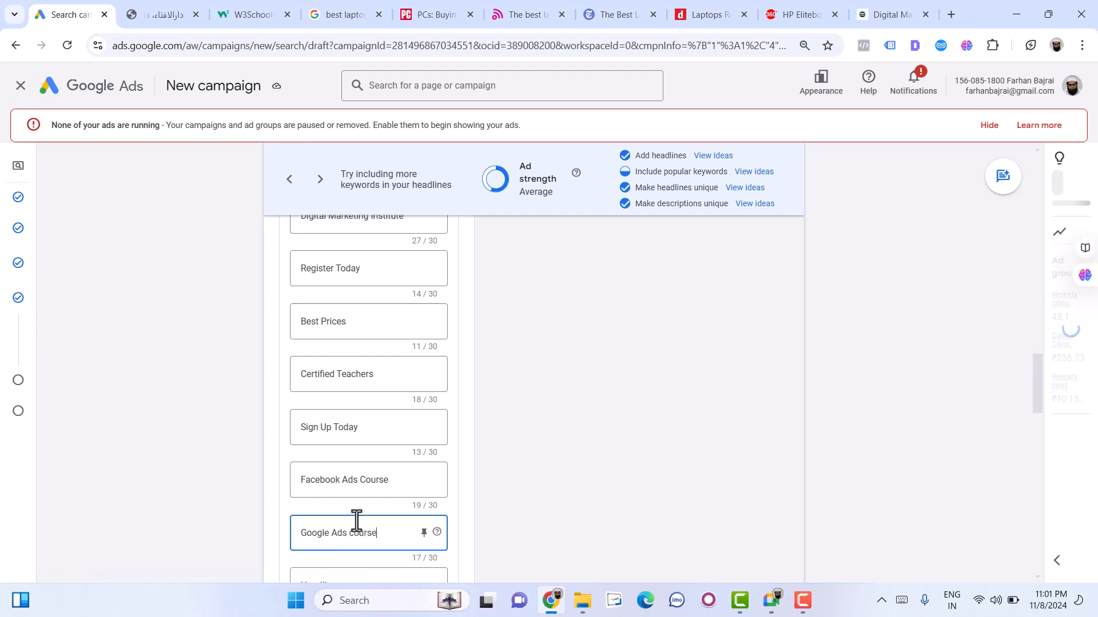
{"action": "scroll", "coordinate": [336, 547], "scroll_direction": "down", "scroll_amount": 1}
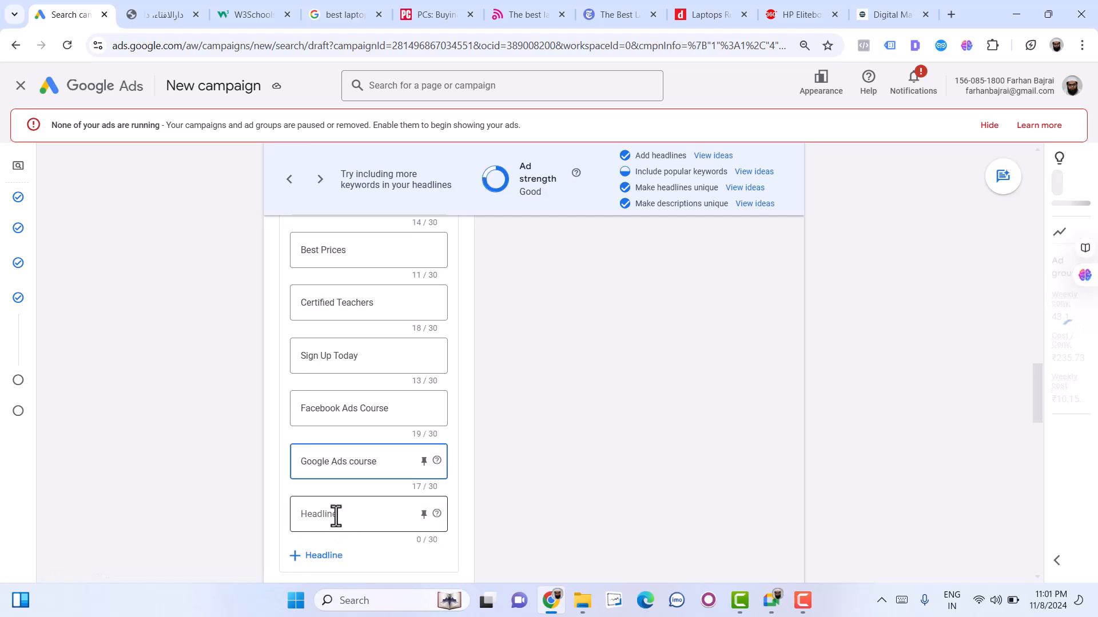
{"action": "left_click", "coordinate": [336, 516]}
{"action": "type", "text": "SEO"}
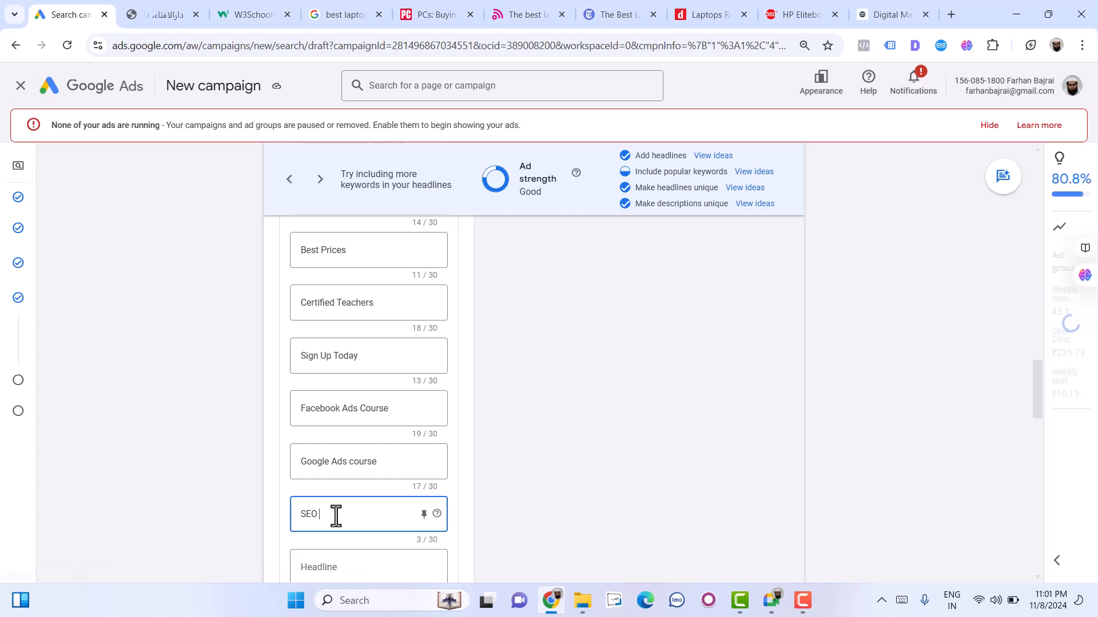
{"action": "type", "text": " Course"}
{"action": "left_click", "coordinate": [695, 279]}
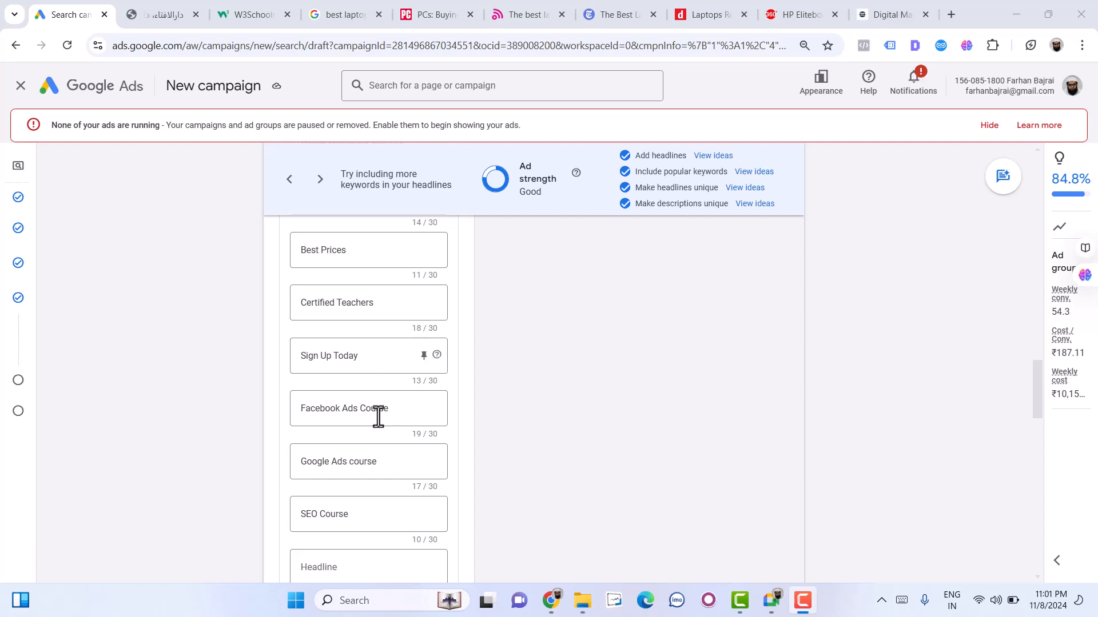
- Review the keyword list and ad strength, and go through several ad combinations in the mobile preview
{"action": "scroll", "coordinate": [378, 417], "scroll_direction": "up", "scroll_amount": 10}
{"action": "scroll", "coordinate": [576, 410], "scroll_direction": "up", "scroll_amount": 10}
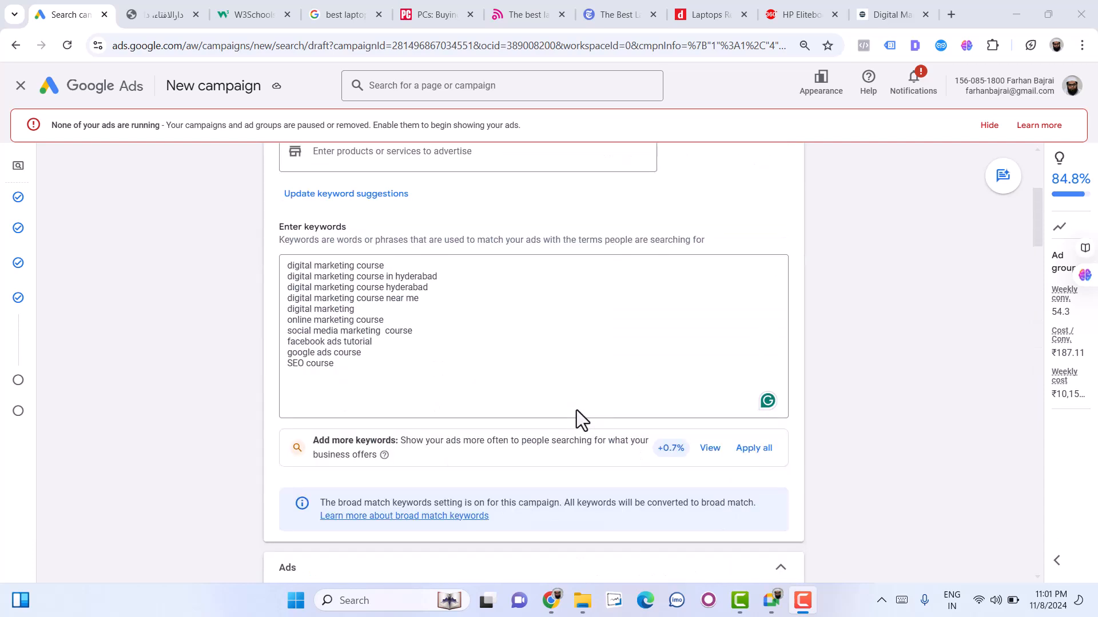
{"action": "scroll", "coordinate": [576, 410], "scroll_direction": "down", "scroll_amount": 5}
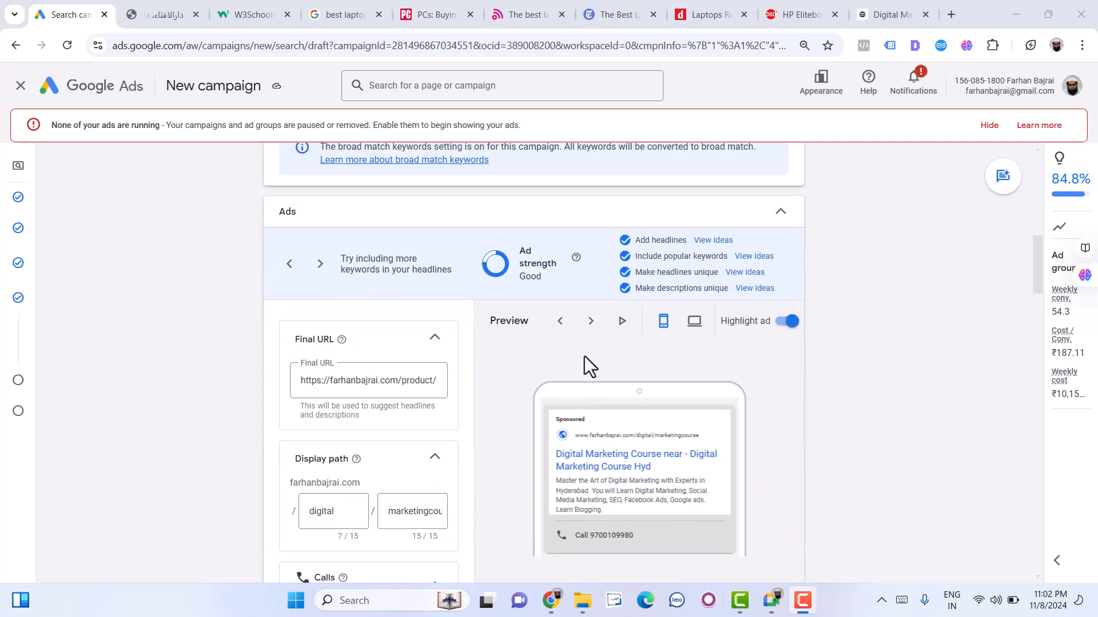
{"action": "left_click", "coordinate": [622, 323]}
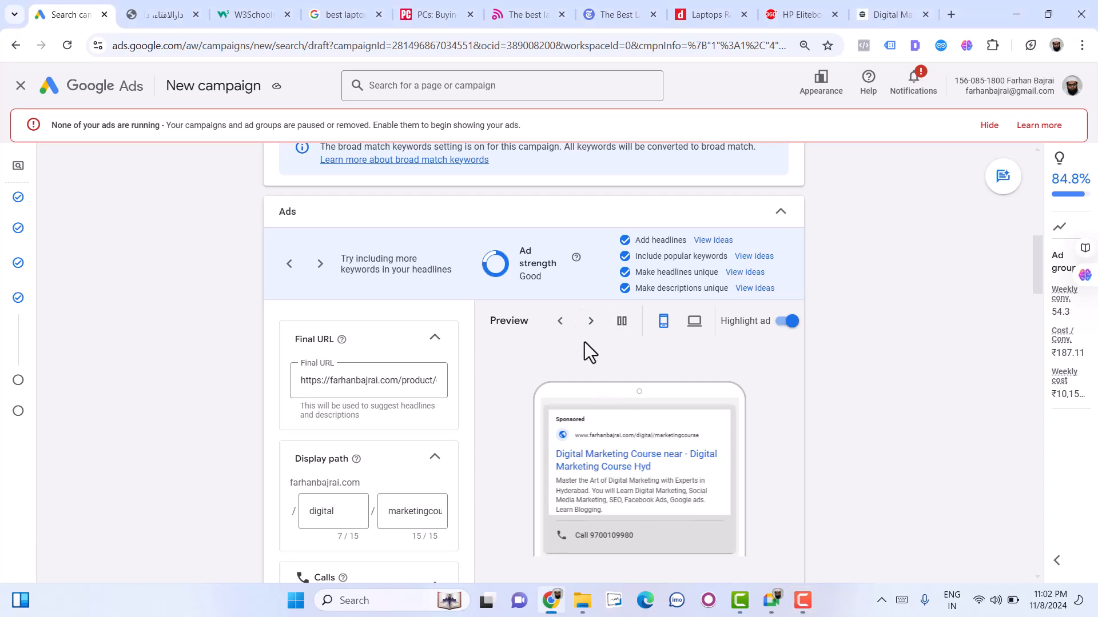
{"action": "left_click", "coordinate": [591, 322]}
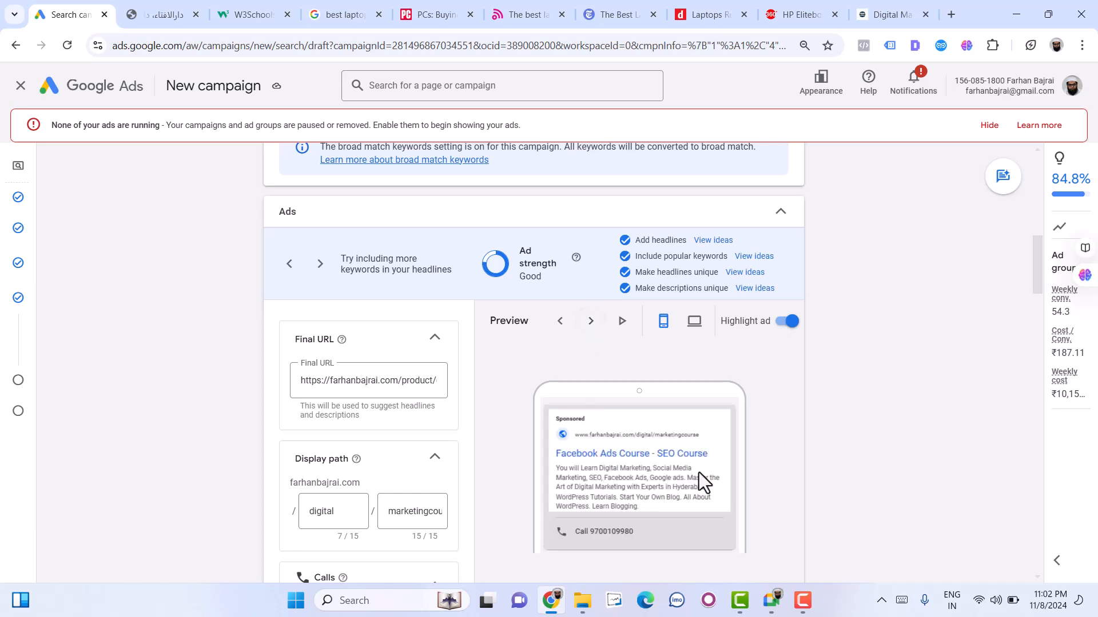
{"action": "left_click", "coordinate": [591, 323]}
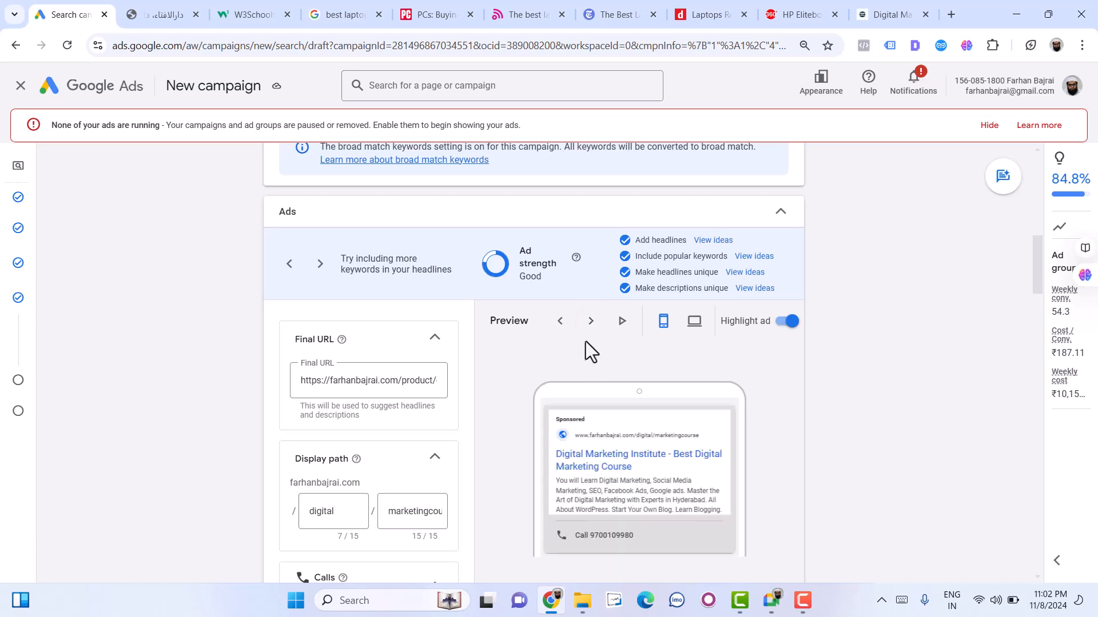
{"action": "left_click", "coordinate": [593, 324]}
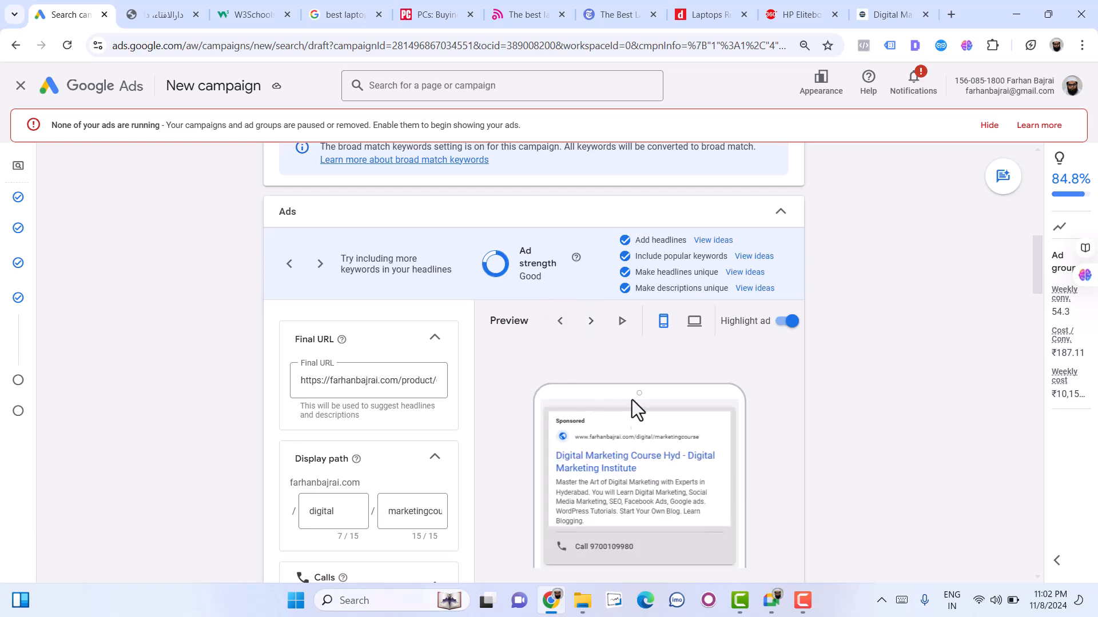
- Review the ad's headlines, descriptions, images, business name and sitelinks sections
{"action": "scroll", "coordinate": [622, 470], "scroll_direction": "down", "scroll_amount": 5}
{"action": "scroll", "coordinate": [303, 495], "scroll_direction": "down", "scroll_amount": 8}
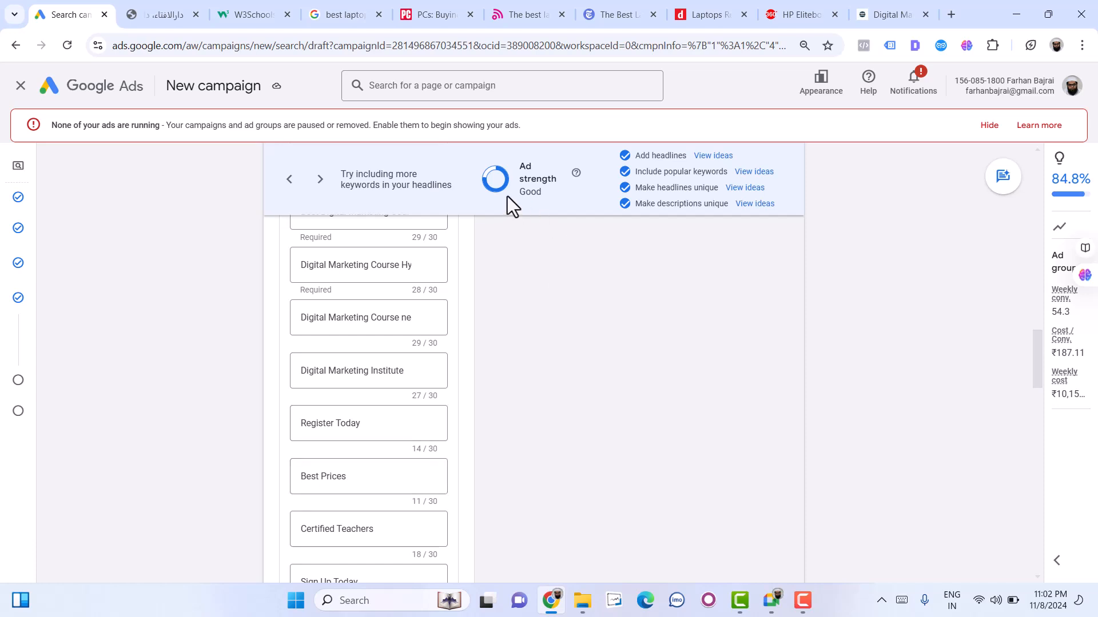
{"action": "scroll", "coordinate": [400, 469], "scroll_direction": "down", "scroll_amount": 5}
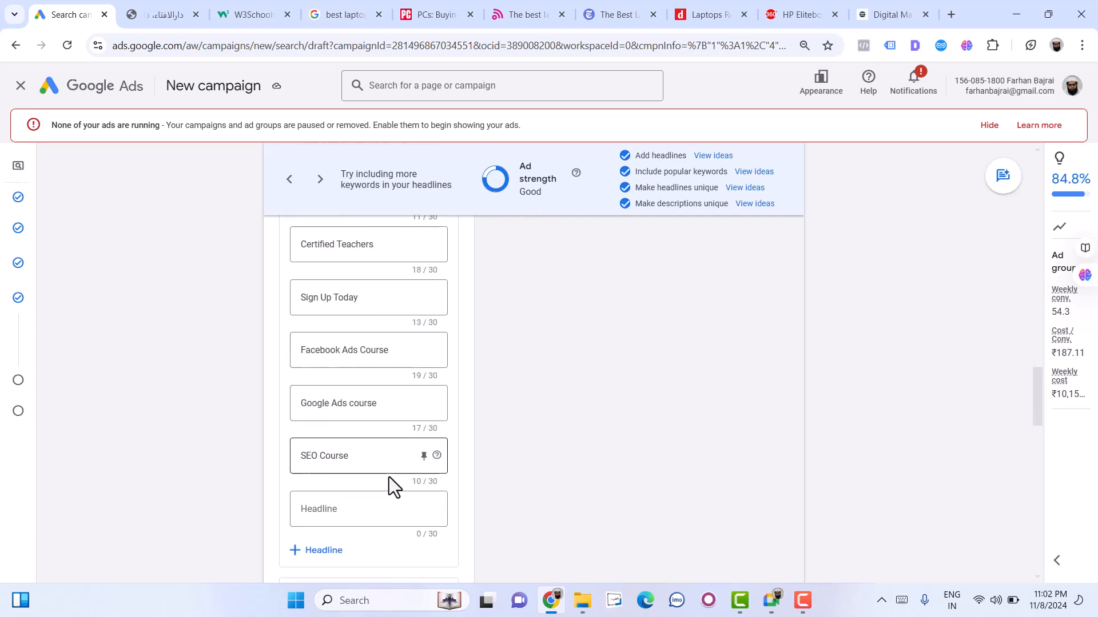
{"action": "left_click", "coordinate": [352, 514]}
{"action": "scroll", "coordinate": [590, 514], "scroll_direction": "down", "scroll_amount": 6}
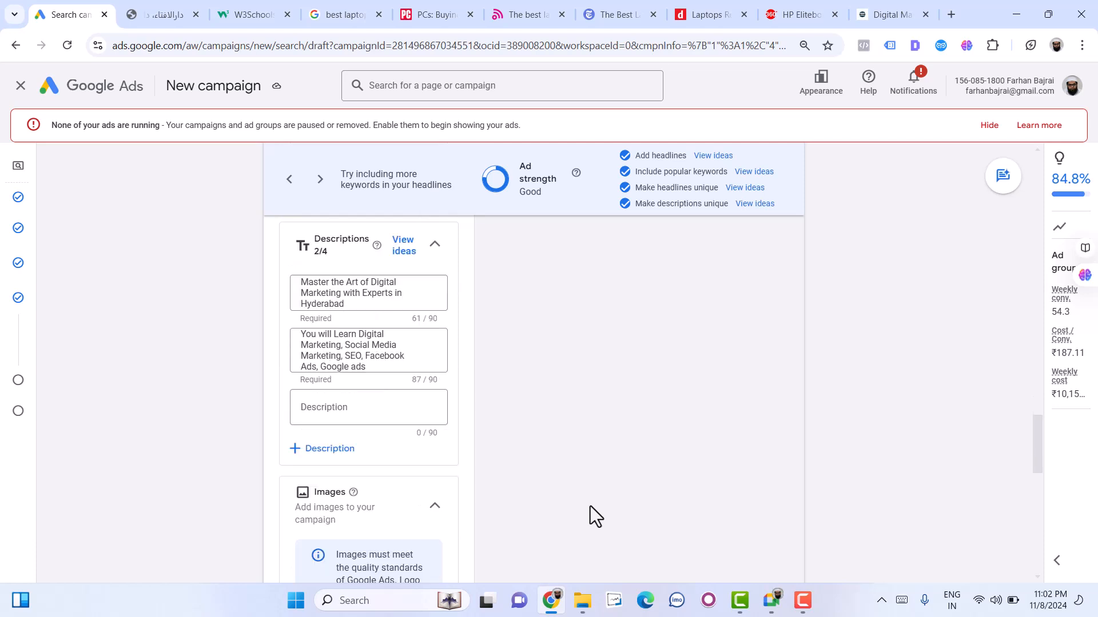
{"action": "scroll", "coordinate": [484, 495], "scroll_direction": "down", "scroll_amount": 2}
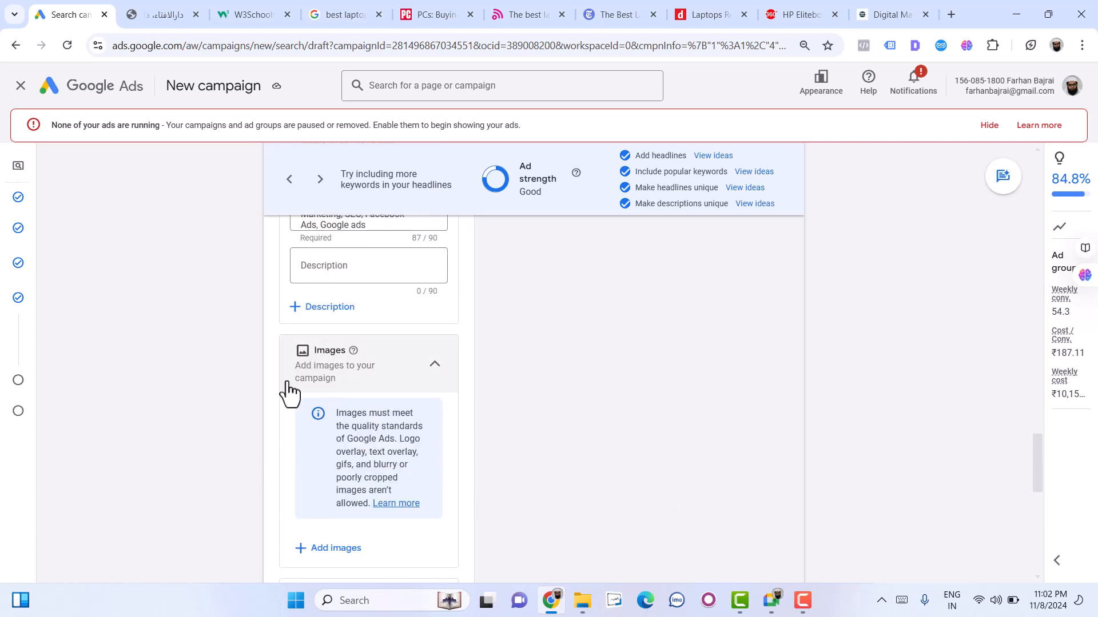
{"action": "scroll", "coordinate": [346, 407], "scroll_direction": "down", "scroll_amount": 1}
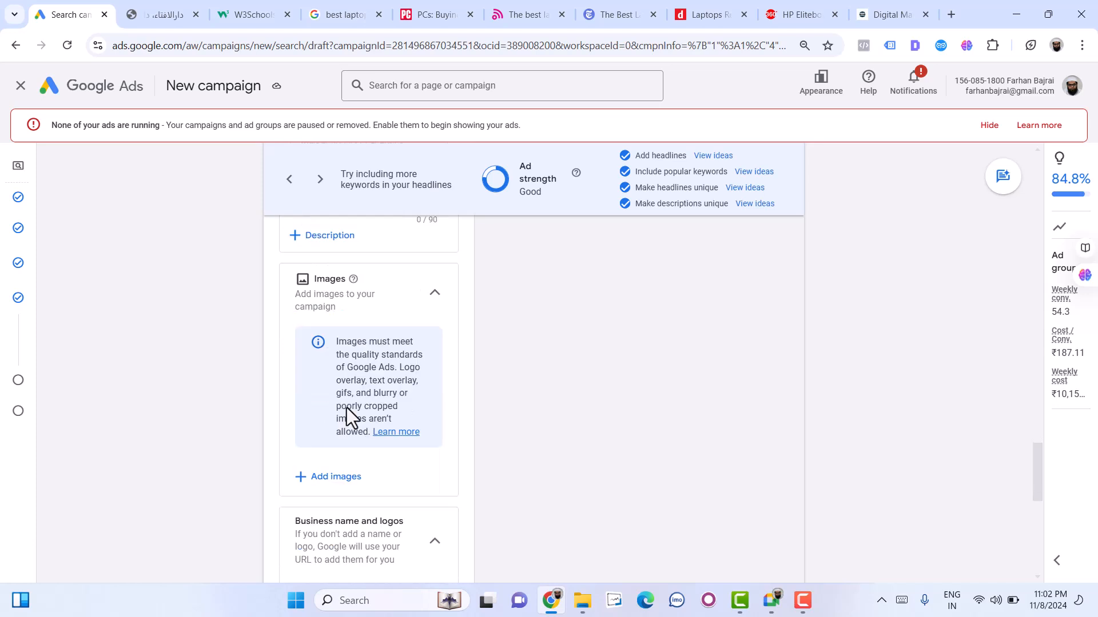
{"action": "key", "text": "F9"}
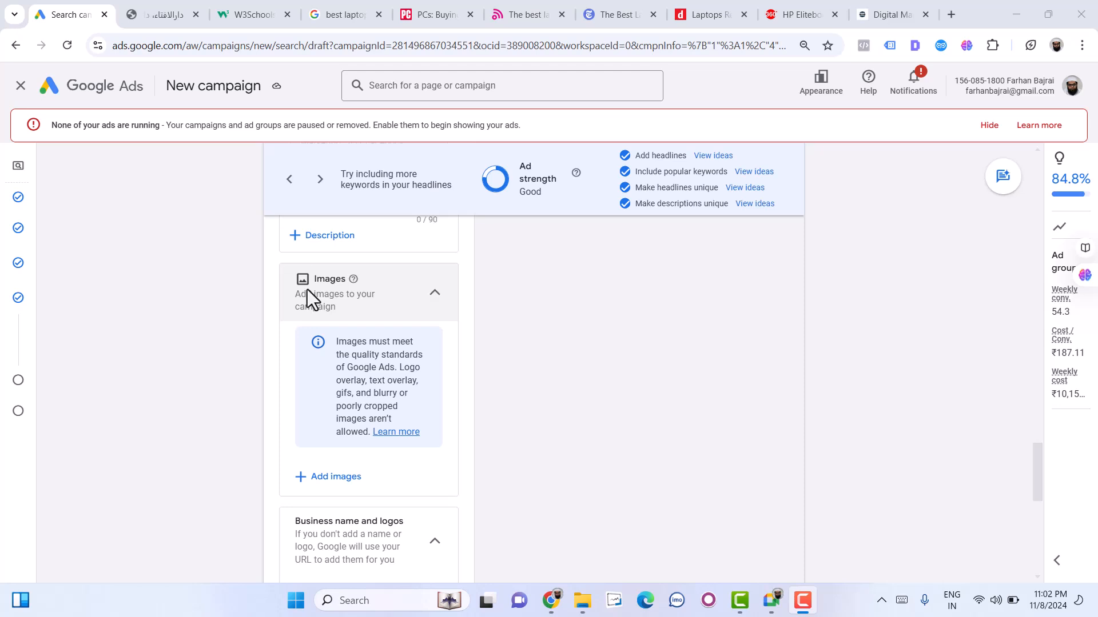
{"action": "scroll", "coordinate": [361, 482], "scroll_direction": "down", "scroll_amount": 2}
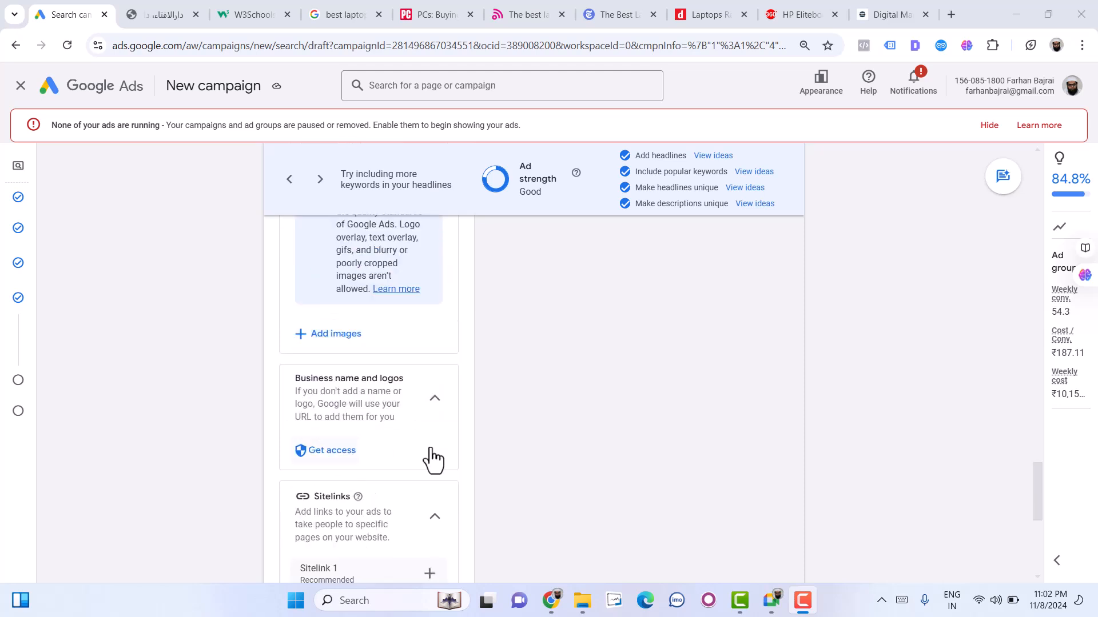
{"action": "scroll", "coordinate": [343, 535], "scroll_direction": "down", "scroll_amount": 2}
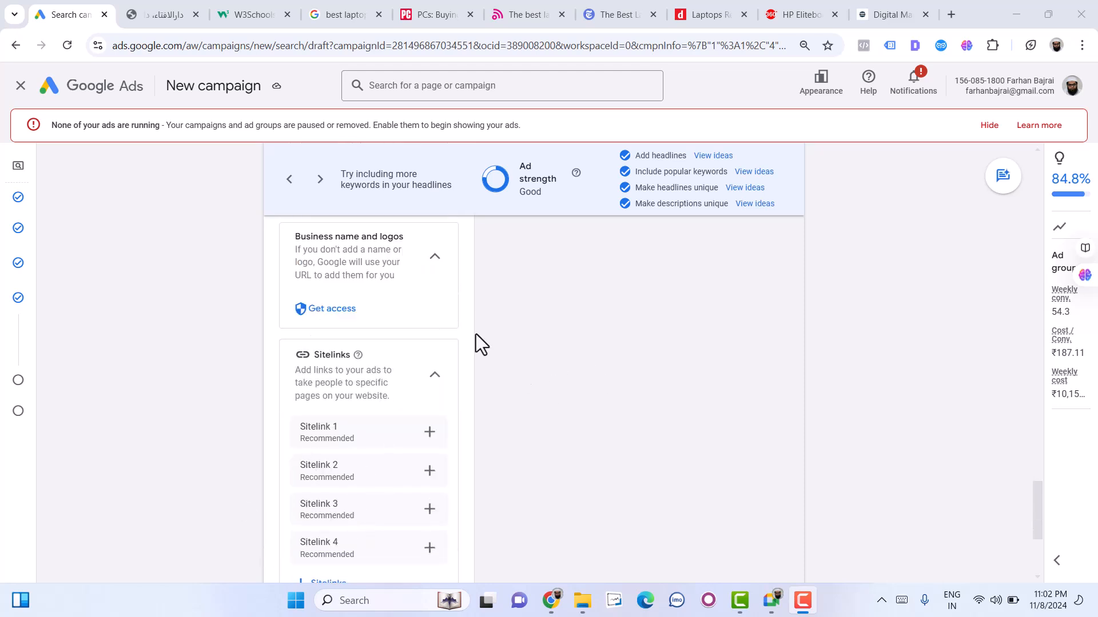
- Close all browser tabs other than the campaign draft
{"action": "left_click", "coordinate": [51, 12]}
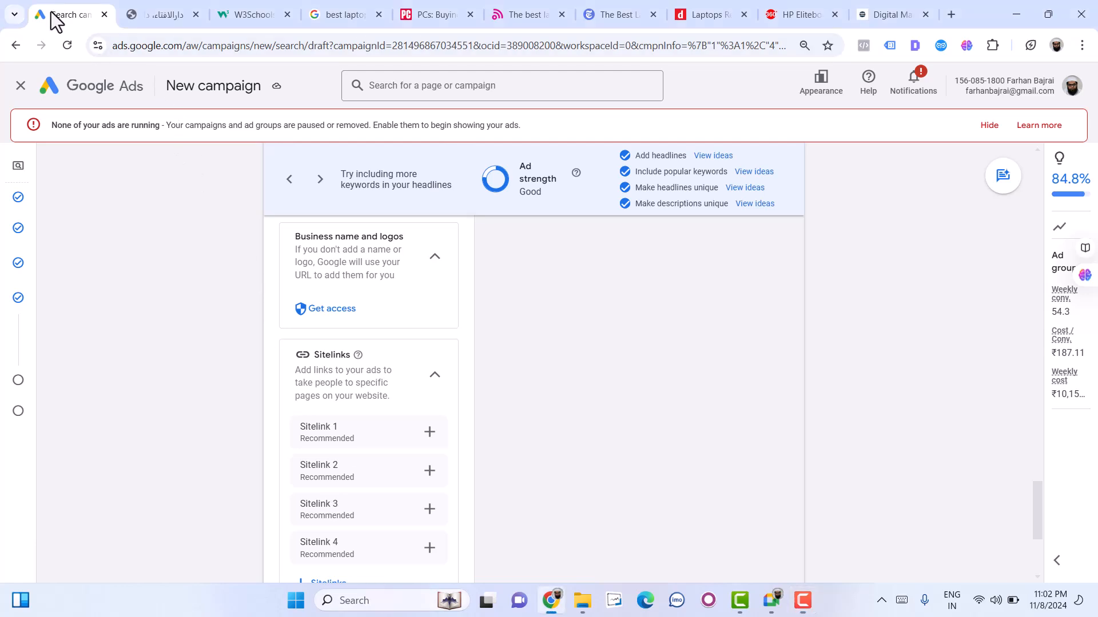
{"action": "right_click", "coordinate": [50, 13]}
{"action": "left_click", "coordinate": [139, 290]}
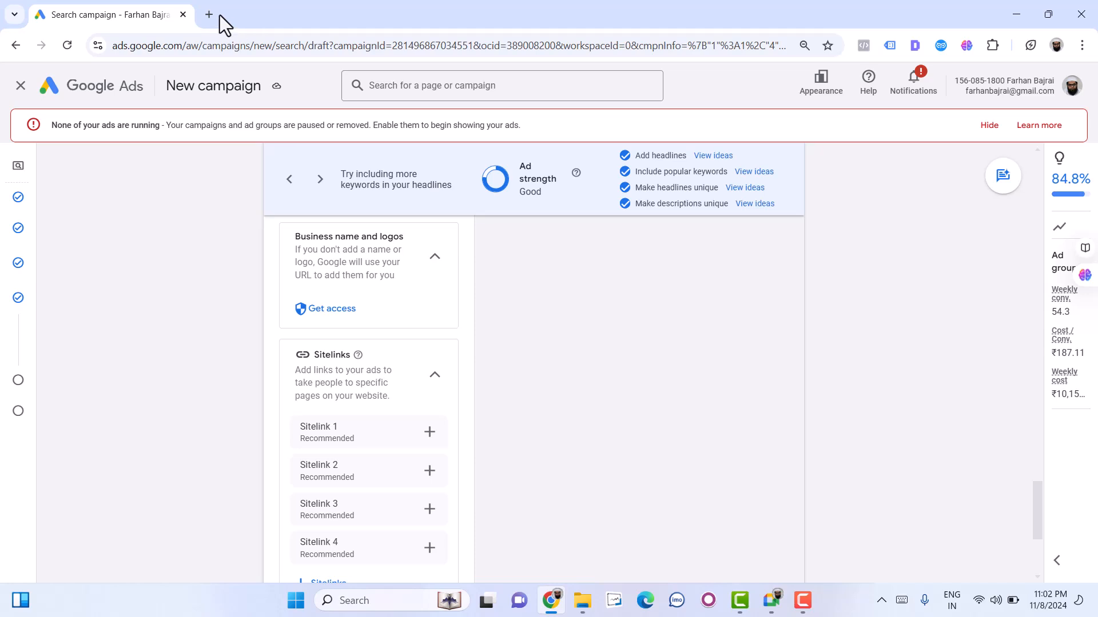
- Search Google for "laptop price" in a new browser tab and look through the results
{"action": "left_click", "coordinate": [211, 14]}
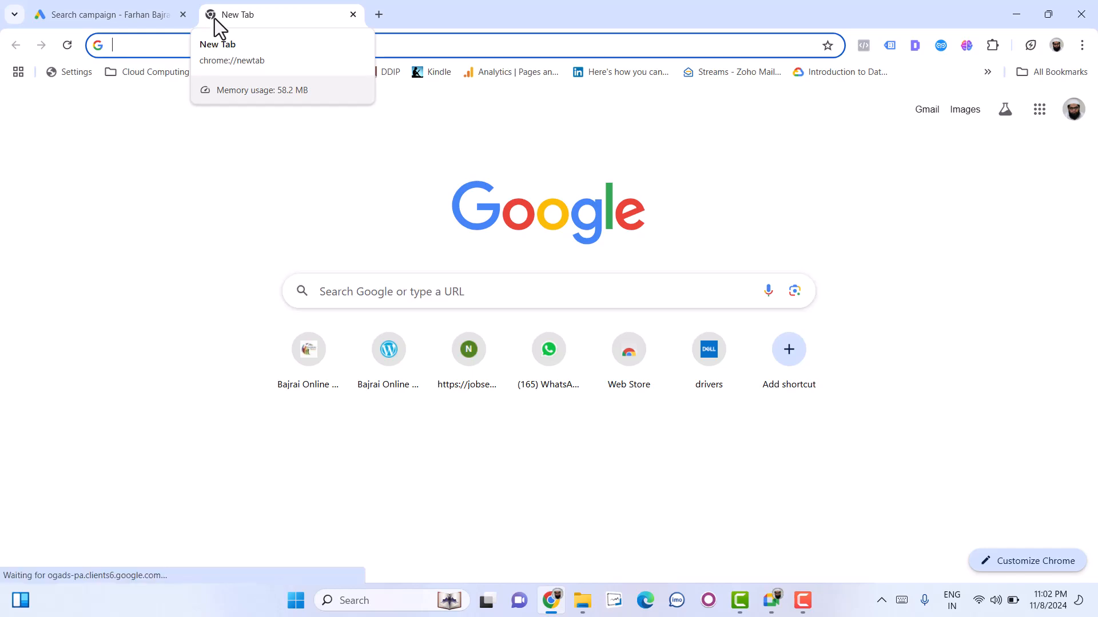
{"action": "type", "text": "laptop "}
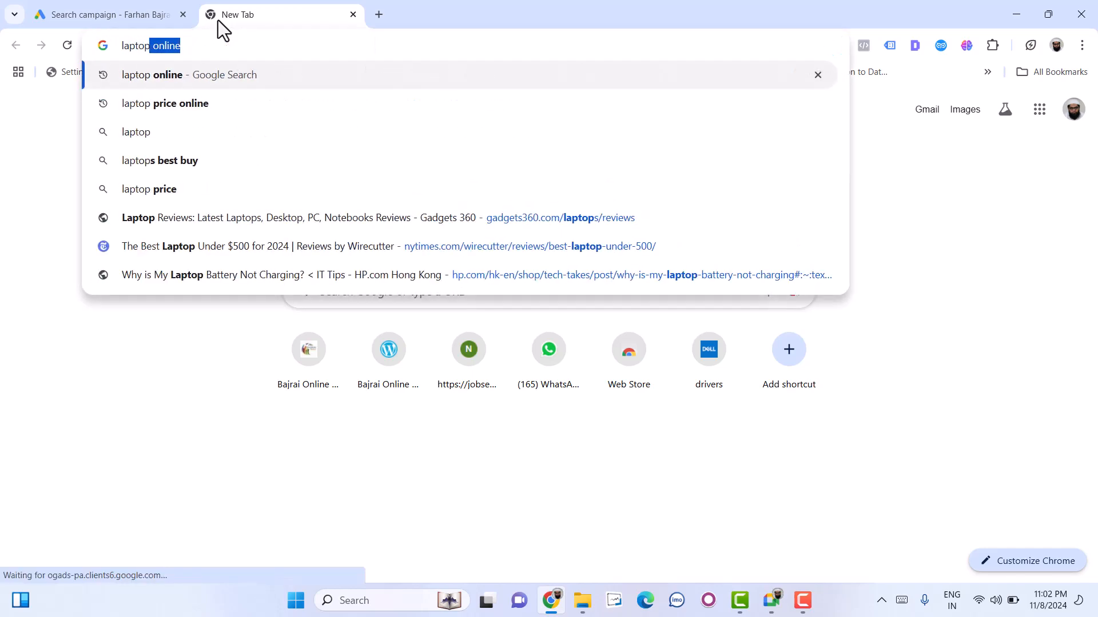
{"action": "type", "text": "price"}
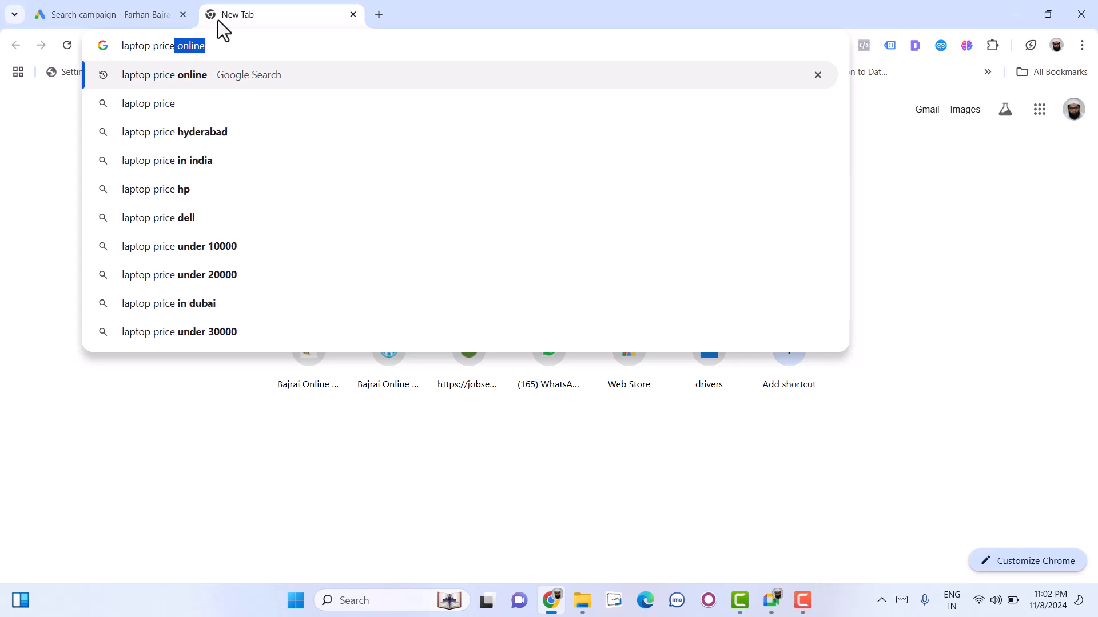
{"action": "key", "text": "Return"}
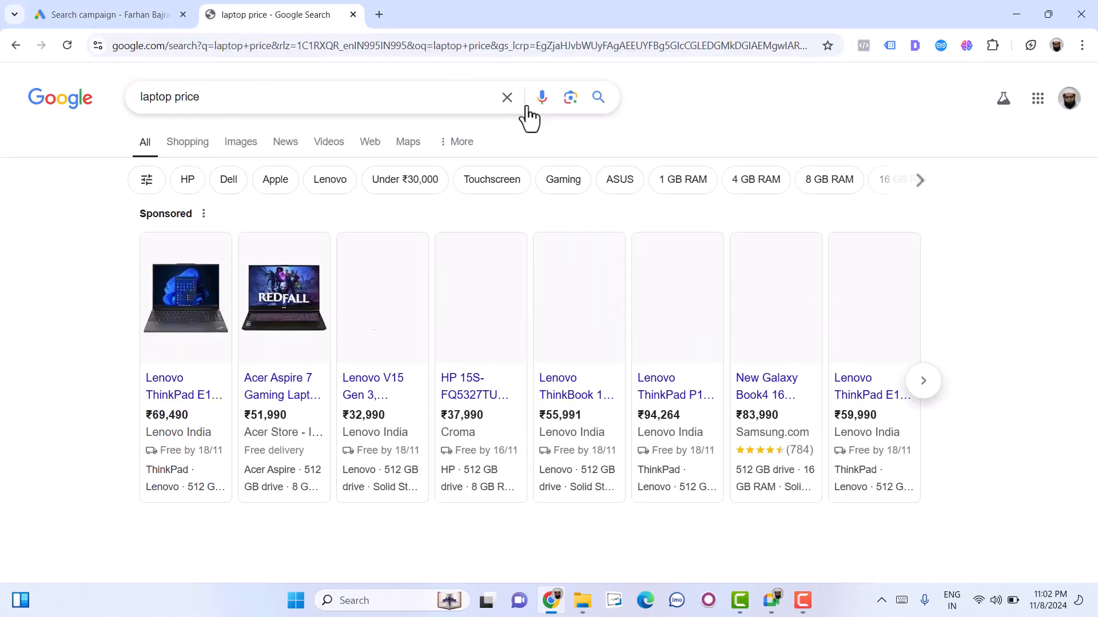
{"action": "scroll", "coordinate": [13, 363], "scroll_direction": "down", "scroll_amount": 15}
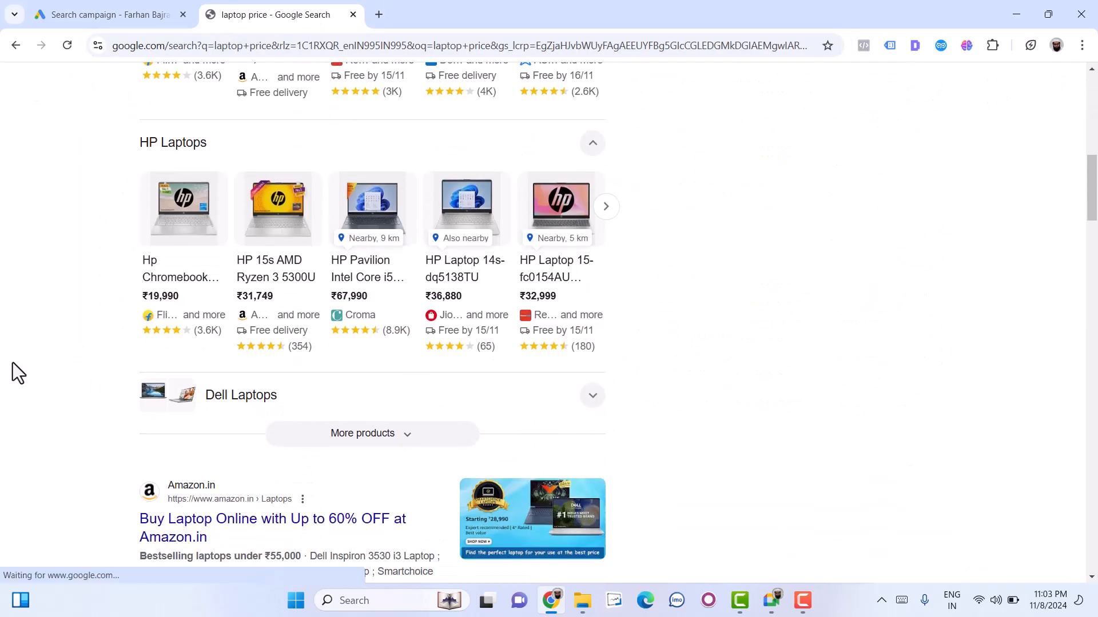
- Search Google for "digial marketing course" in the same tab
{"action": "left_click", "coordinate": [210, 51]}
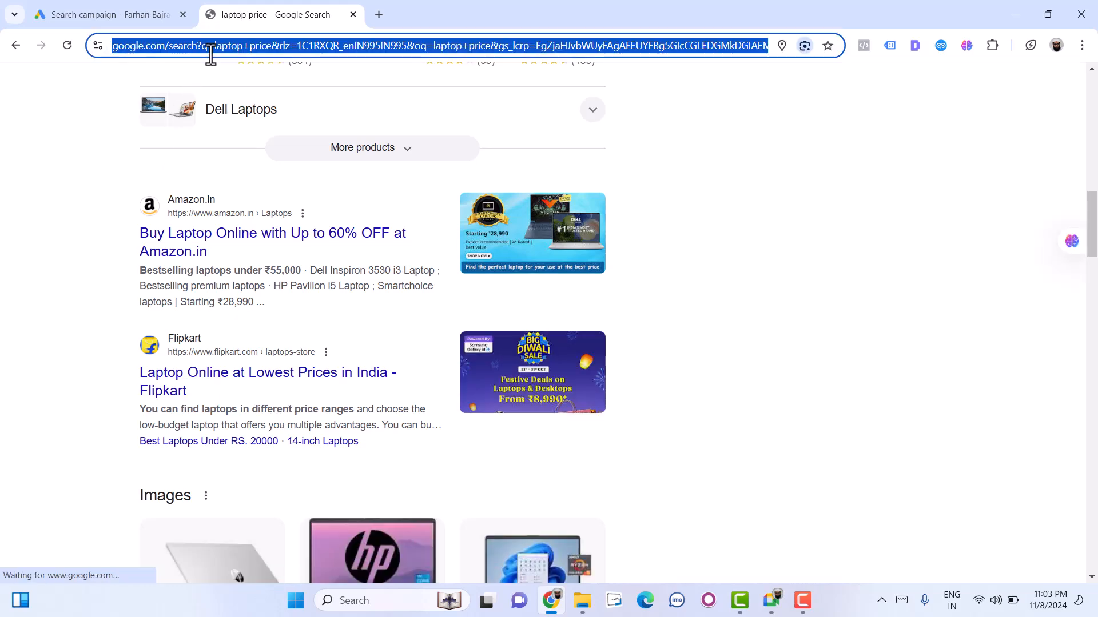
{"action": "type", "text": "digial "}
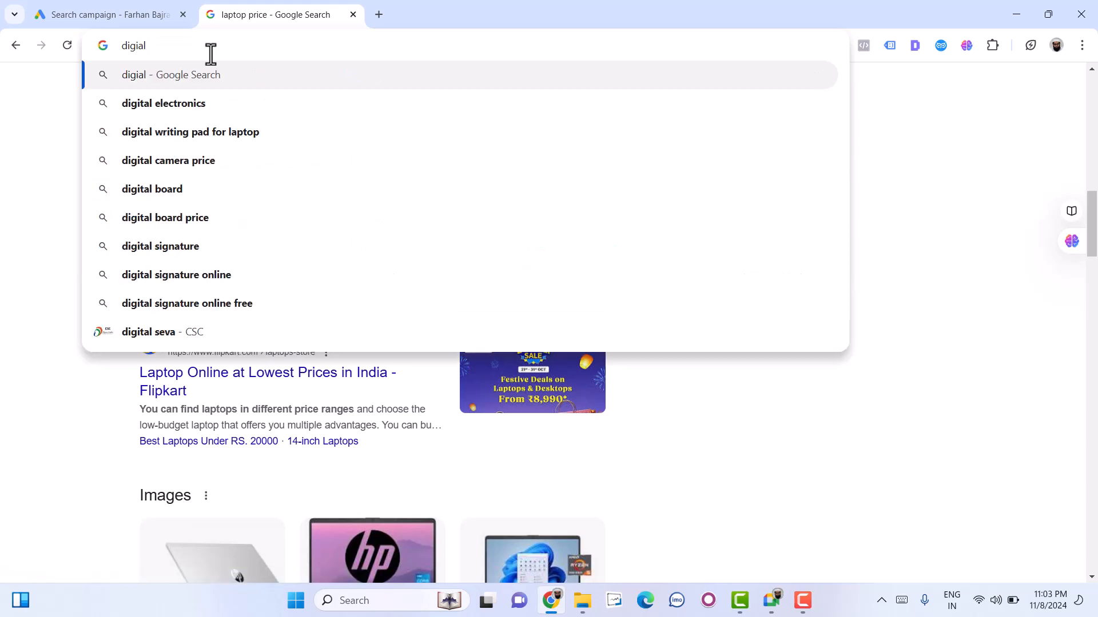
{"action": "type", "text": "mar"}
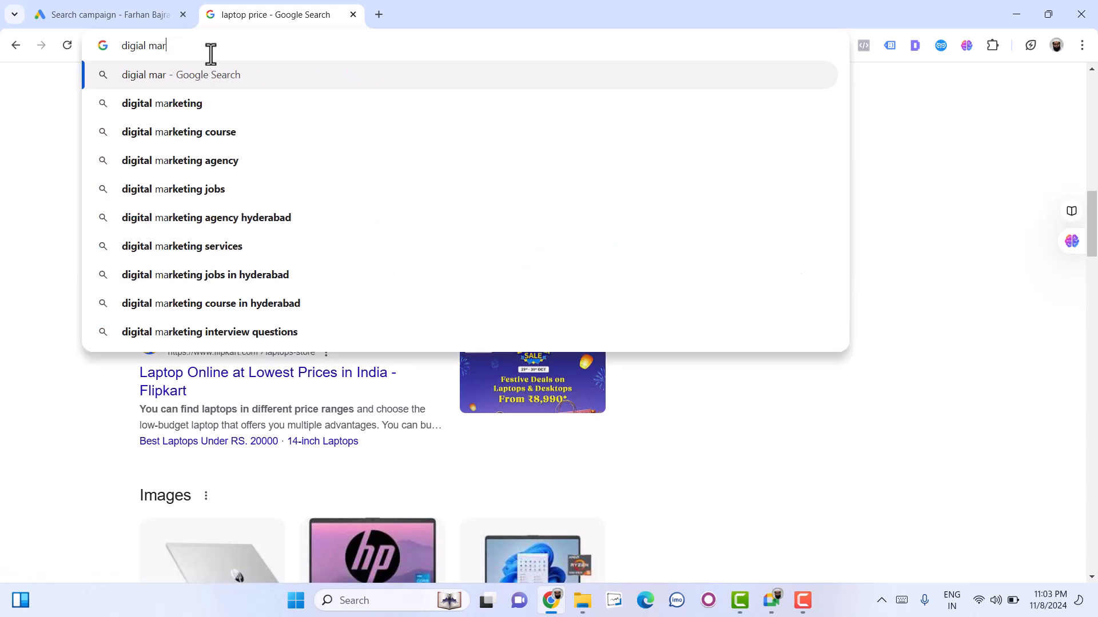
{"action": "type", "text": "ketin g course"}
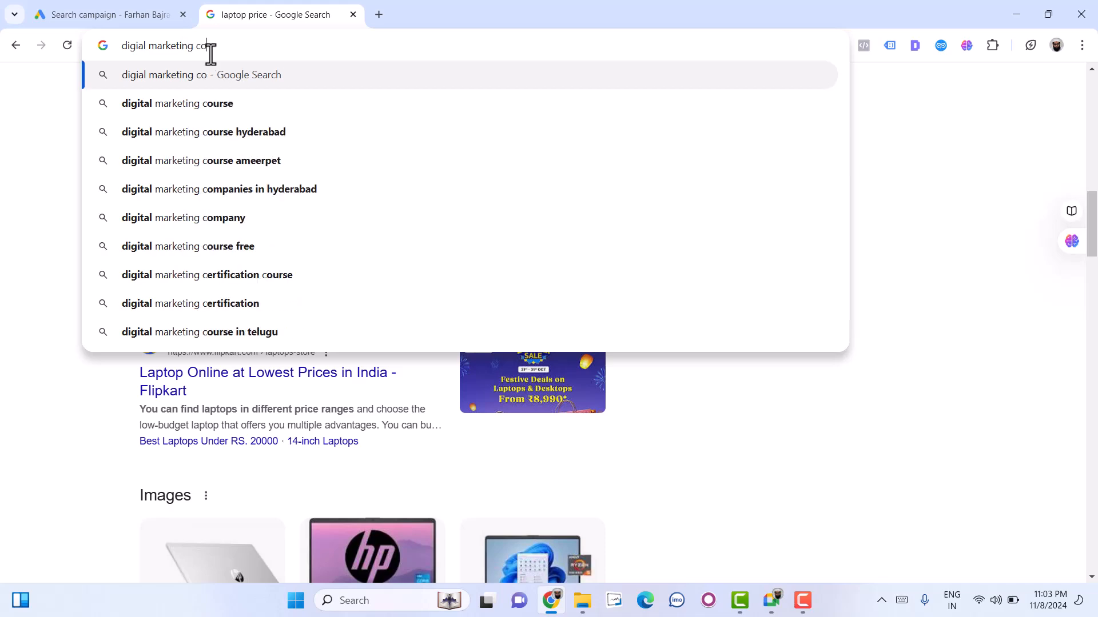
{"action": "key", "text": "Return"}
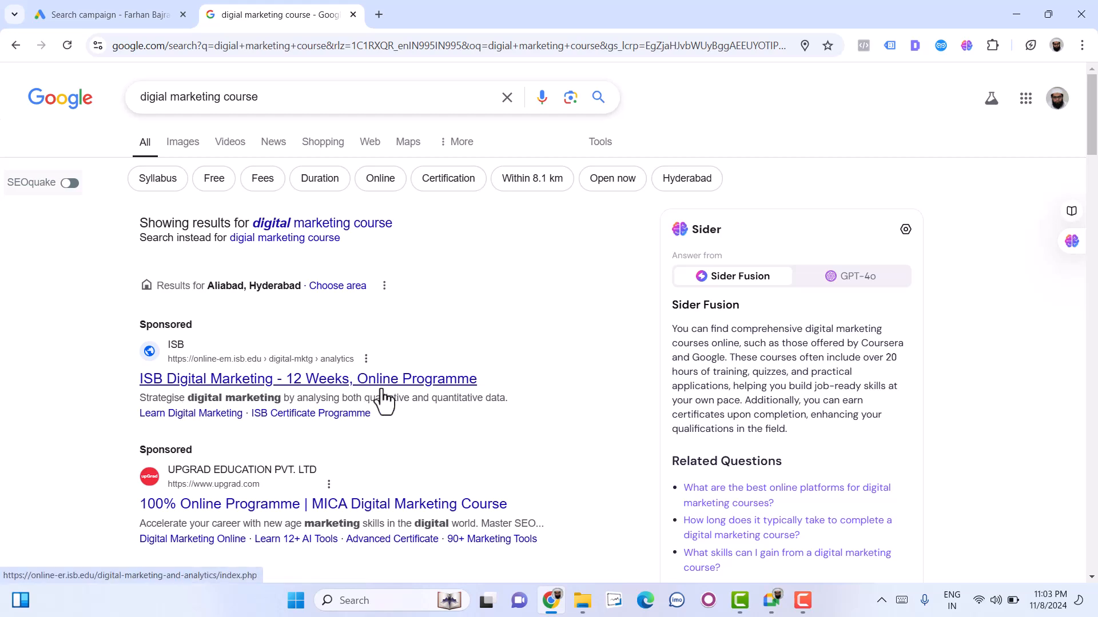
- Examine the description text and sitelinks beneath the sponsored course ads and the Udemy result
{"action": "triple_click", "coordinate": [178, 400]}
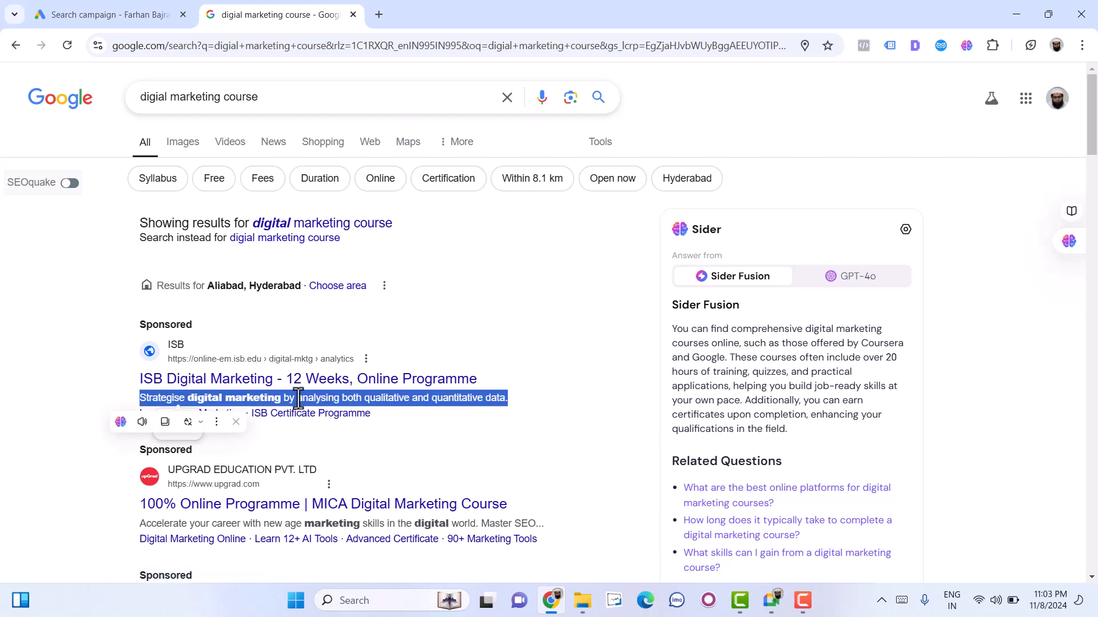
{"action": "left_click", "coordinate": [442, 403]}
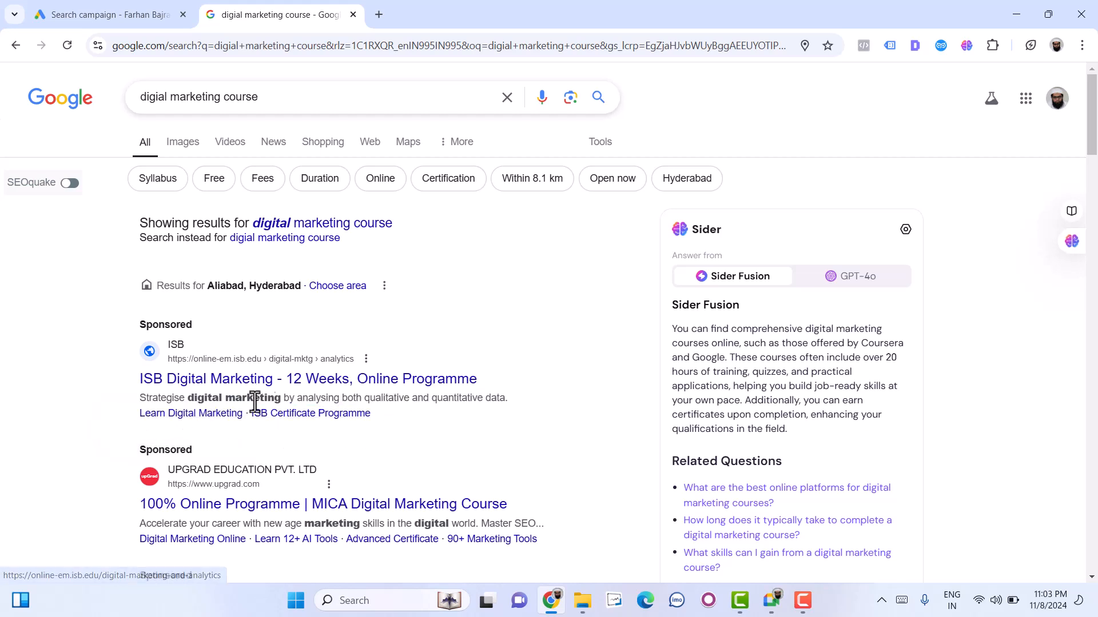
{"action": "scroll", "coordinate": [286, 400], "scroll_direction": "down", "scroll_amount": 3}
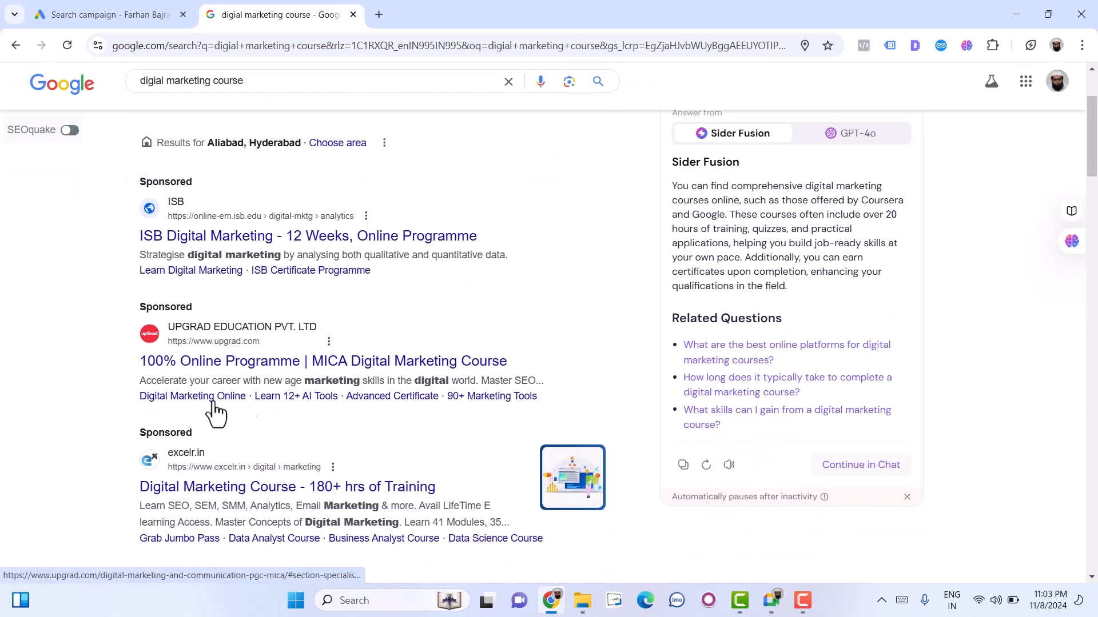
{"action": "scroll", "coordinate": [211, 410], "scroll_direction": "down", "scroll_amount": 3}
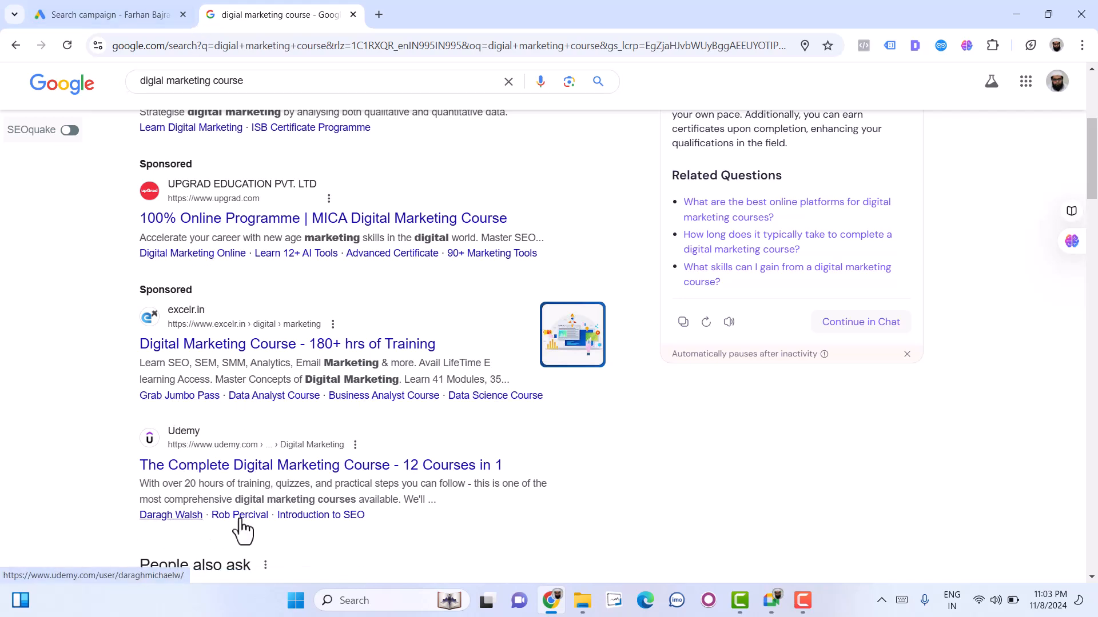
{"action": "scroll", "coordinate": [311, 504], "scroll_direction": "down", "scroll_amount": 5}
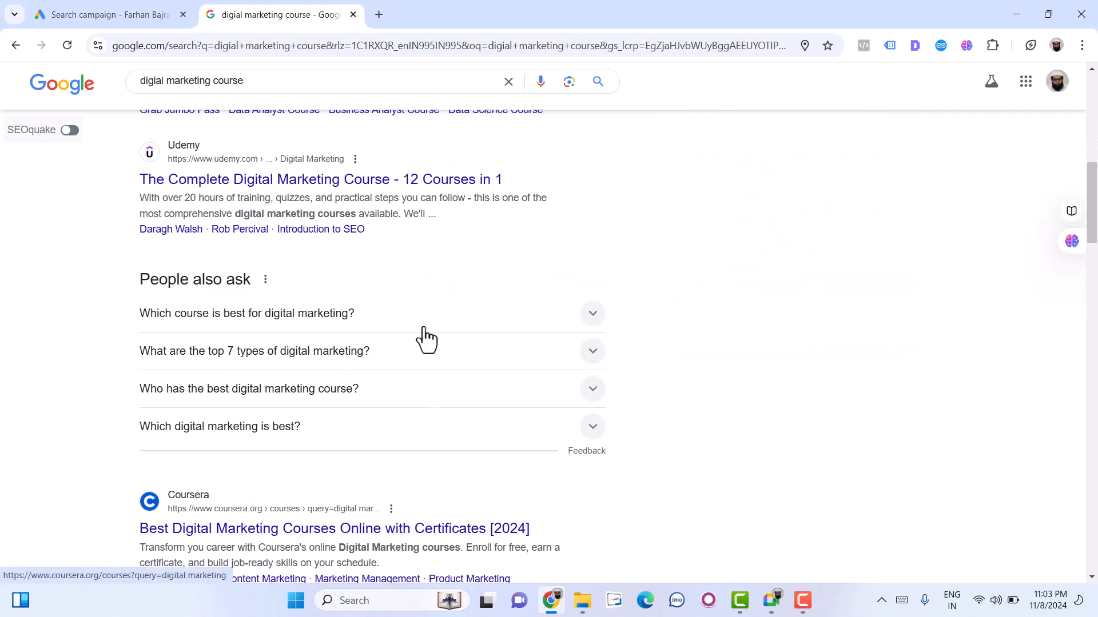
{"action": "scroll", "coordinate": [252, 458], "scroll_direction": "up", "scroll_amount": 4}
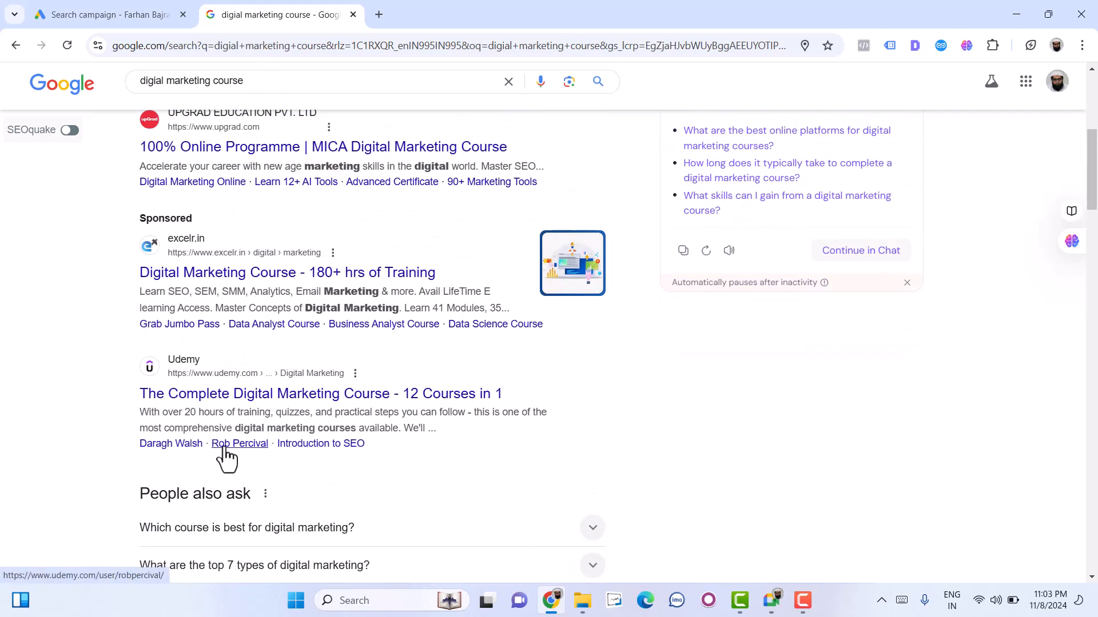
- Switch back to the Google Ads campaign draft and open Sitelink 1 for creation
{"action": "left_click", "coordinate": [126, 10]}
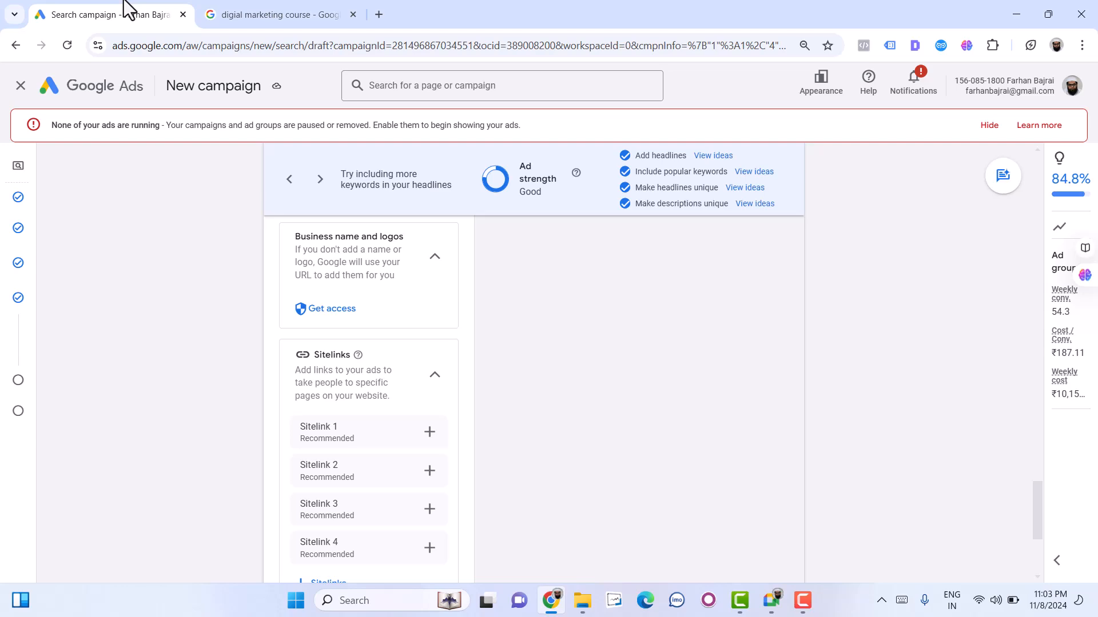
{"action": "left_click", "coordinate": [424, 439]}
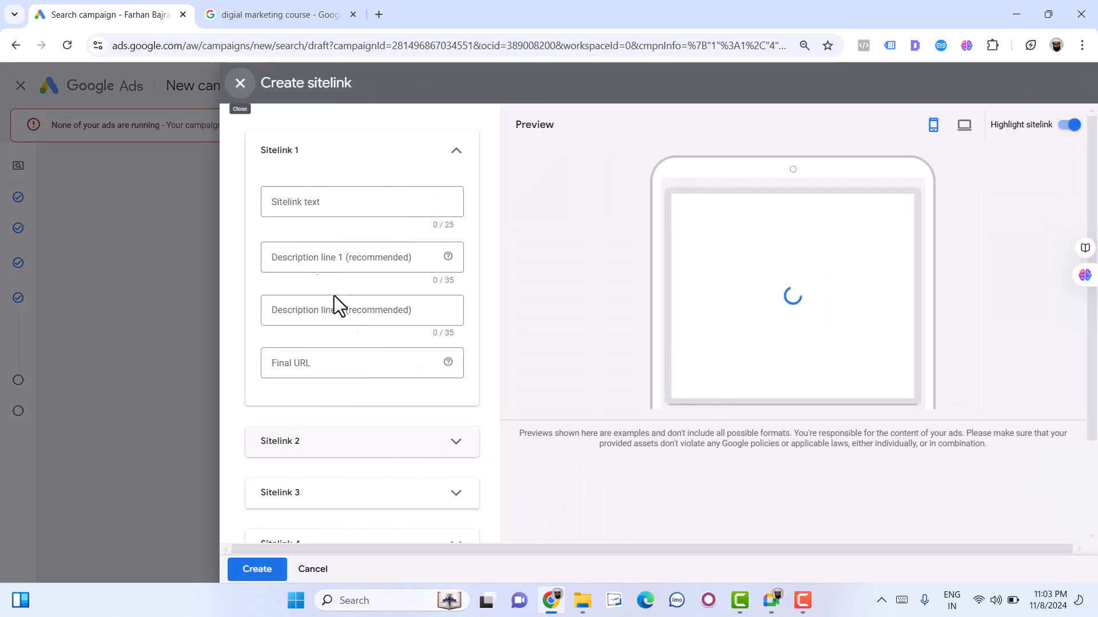
{"action": "left_click", "coordinate": [334, 203]}
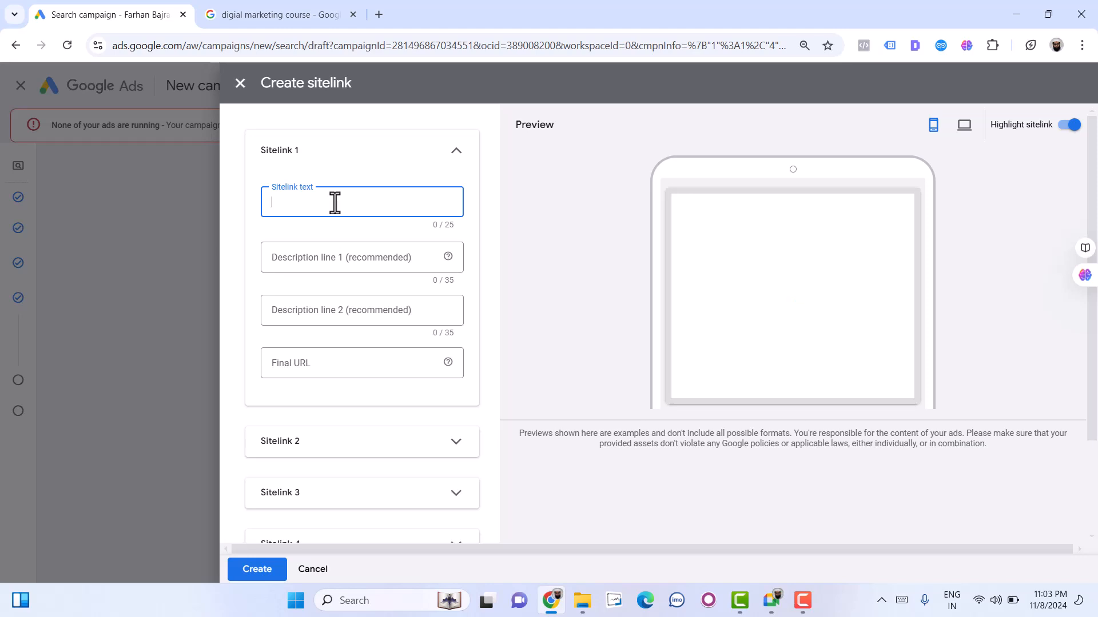
{"action": "type", "text": "Master"}
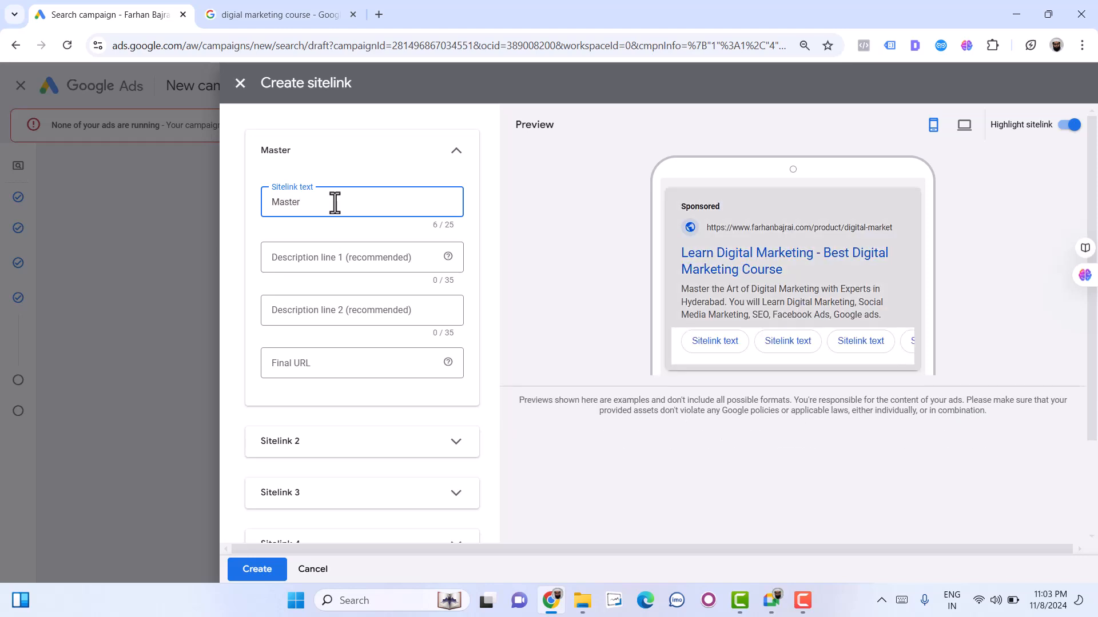
{"action": "type", "text": " Digital"}
- Set the Sitelink 1 text to "Digital Marketing in Hyd", replacing the existing entry
{"action": "key", "text": "ctrl+a"}
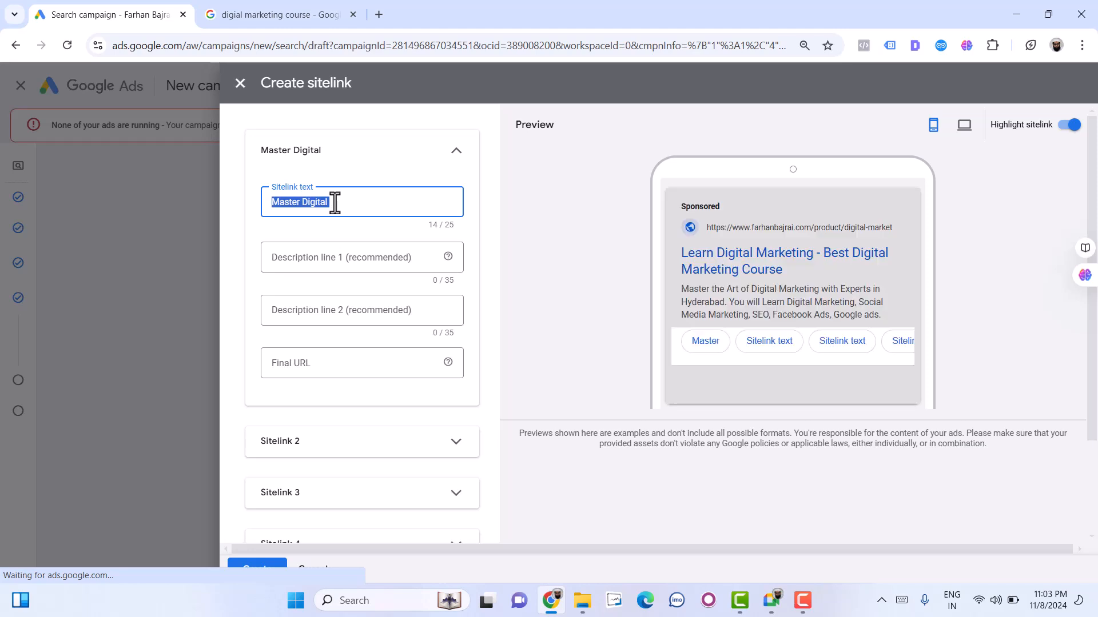
{"action": "type", "text": "DigitalMa"}
{"action": "key", "text": "BackSpace"}
{"action": "key", "text": "BackSpace"}
{"action": "type", "text": "Makre"}
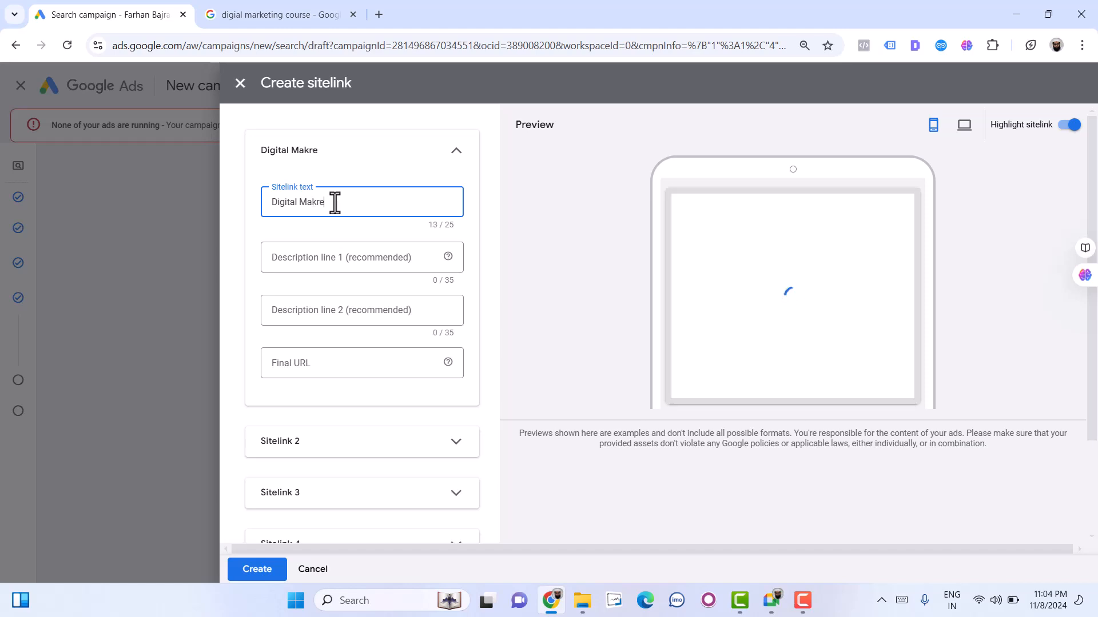
{"action": "key", "text": "BackSpace"}
{"action": "key", "text": "BackSpace"}
{"action": "key", "text": "BackSpace"}
{"action": "type", "text": "rketing in Hyd"}
- Enter "Learn Digital Marketing in Hyd" as description line 1 of the first sitelink
{"action": "left_click", "coordinate": [344, 263]}
{"action": "type", "text": "Learn Digiatl"}
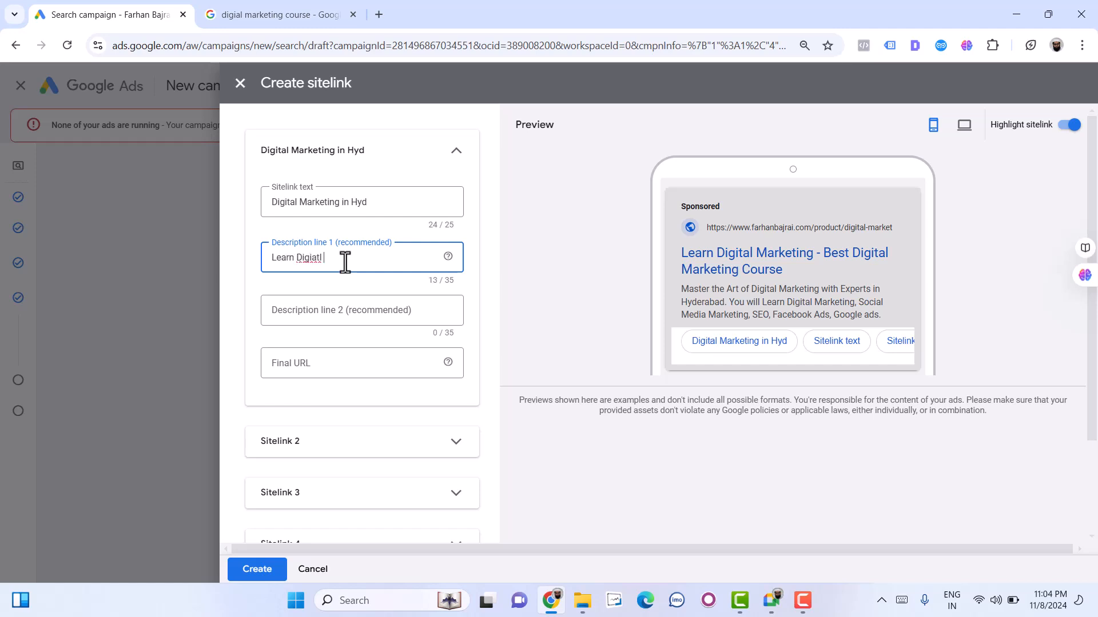
{"action": "type", "text": " Marke"}
{"action": "key", "text": "ctrl+shift+Left"}
{"action": "key", "text": "ctrl+shift+Left"}
{"action": "type", "text": "Digital Marketing in Hyderabad"}
{"action": "key", "text": "BackSpace"}
{"action": "double_click", "coordinate": [380, 261]}
{"action": "type", "text": "Hyd"}
- Open the course provider's website home page in the second browser tab and use its address as the first sitelink's final URL
{"action": "left_click", "coordinate": [354, 362]}
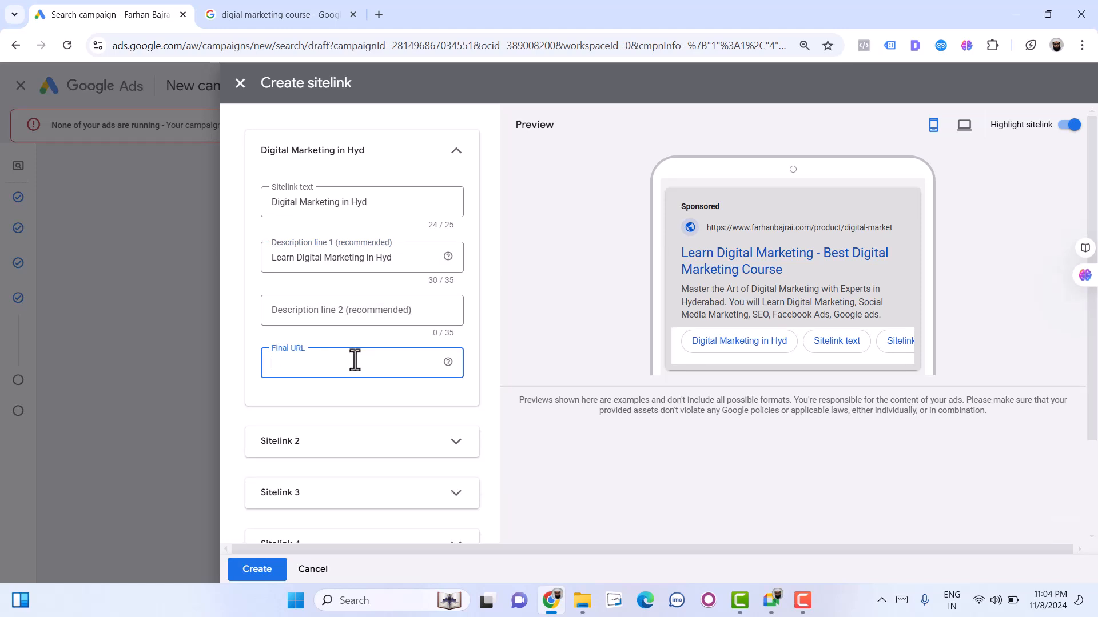
{"action": "left_click", "coordinate": [269, 16]}
{"action": "left_click", "coordinate": [262, 47]}
{"action": "type", "text": "fac"}
{"action": "key", "text": "BackSpace"}
{"action": "key", "text": "BackSpace"}
{"action": "key", "text": "BackSpace"}
{"action": "type", "text": "a"}
{"action": "key", "text": "Return"}
{"action": "left_click", "coordinate": [260, 47]}
{"action": "key", "text": "ctrl+c"}
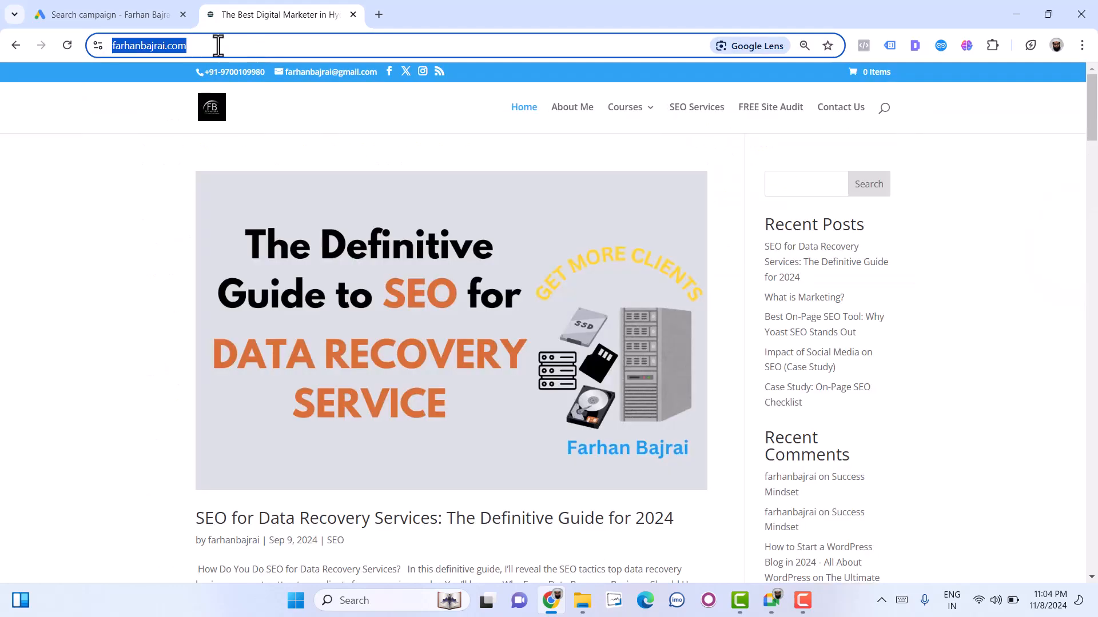
{"action": "left_click", "coordinate": [102, 11]}
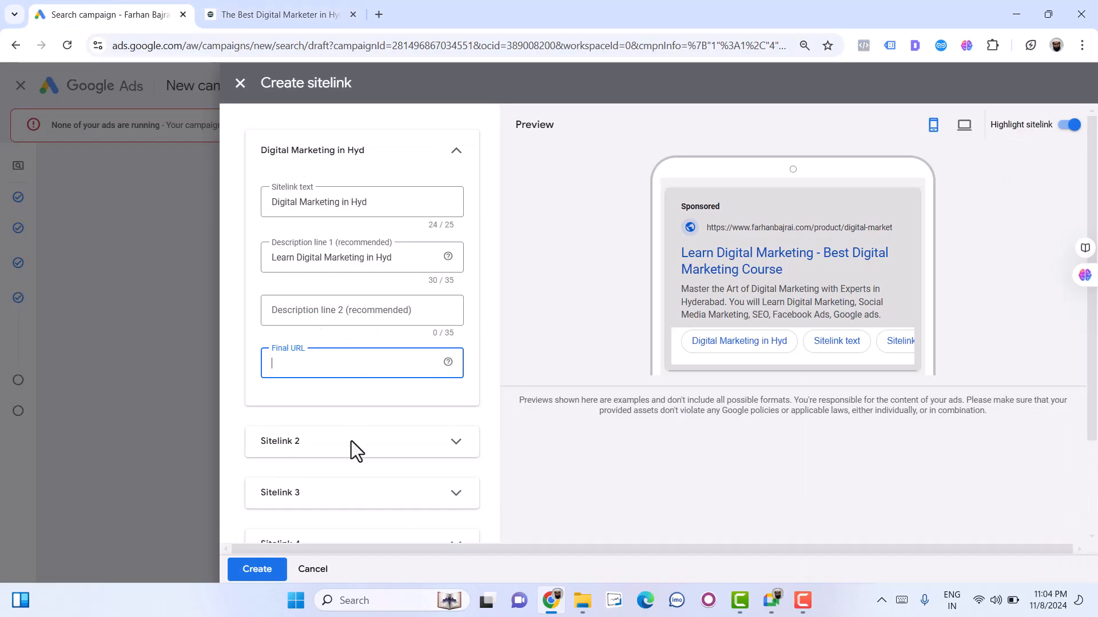
{"action": "key", "text": "ctrl+v"}
- Expand Sitelink 2 and set its sitelink text to "Sociam Media Marketing"
{"action": "left_click", "coordinate": [402, 448]}
{"action": "left_click", "coordinate": [333, 499]}
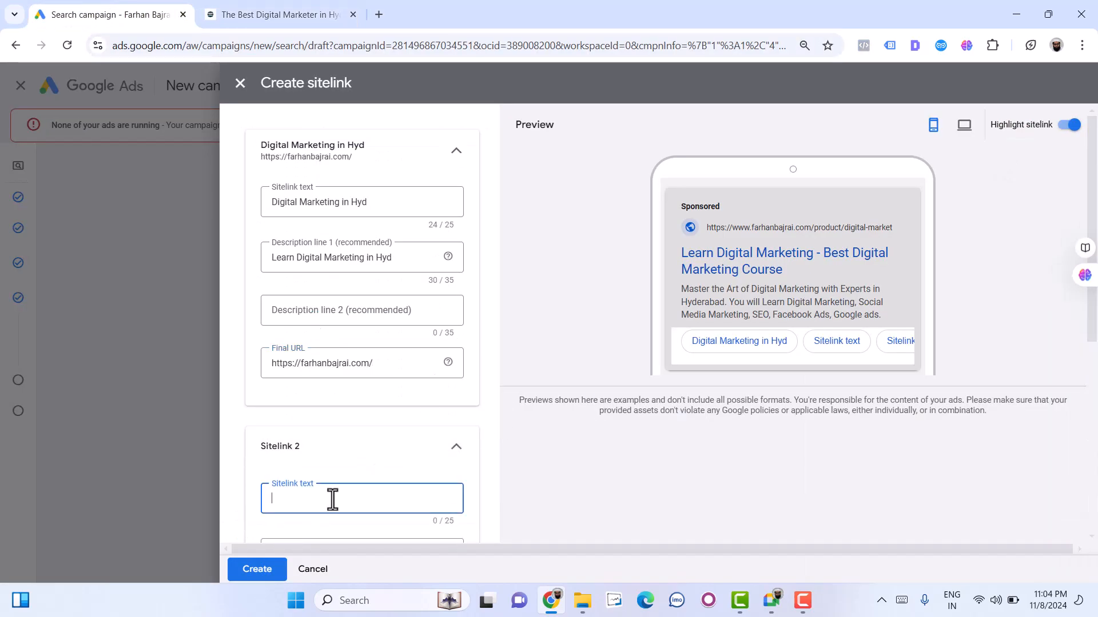
{"action": "type", "text": "L"}
{"action": "key", "text": "BackSpace"}
{"action": "type", "text": "Sociam Media Marketing"}
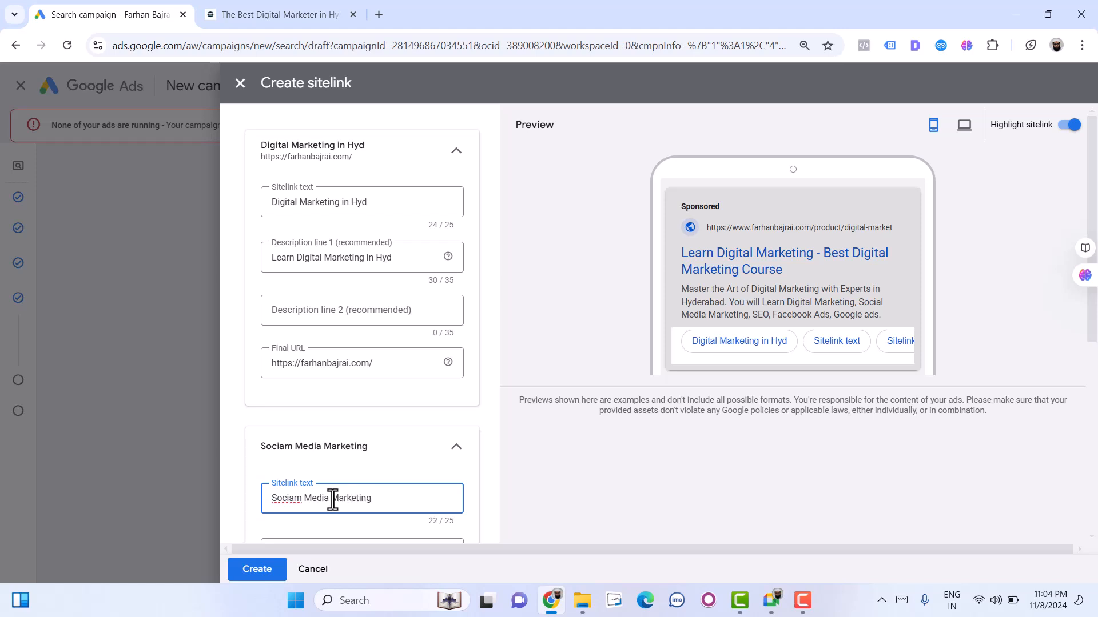
- Enter "Learn Social Media Marketing" as description line 1 of the second sitelink
{"action": "scroll", "coordinate": [332, 499], "scroll_direction": "down", "scroll_amount": 3}
{"action": "left_click", "coordinate": [280, 410]}
{"action": "type", "text": "Learn Social Medi"}
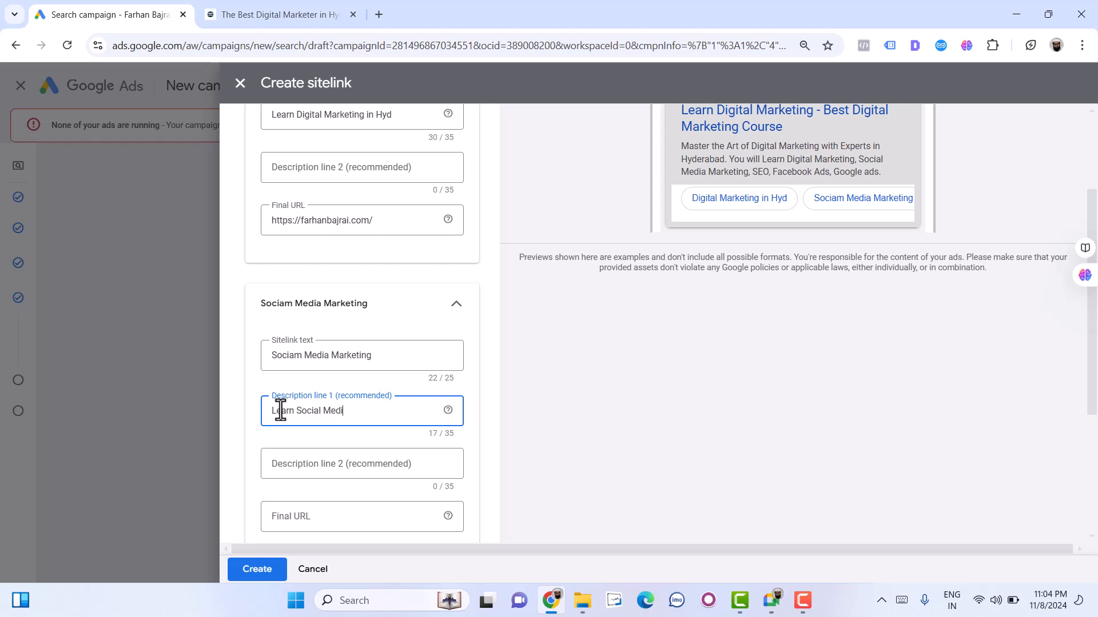
{"action": "type", "text": "a Marekting"}
{"action": "key", "text": "ctrl+shift+Left"}
{"action": "type", "text": "Markeitng"}
- Set the second sitelink's final URL to the same website home page as the first one
{"action": "left_click", "coordinate": [319, 516]}
{"action": "key", "text": "ctrl+v"}
{"action": "scroll", "coordinate": [319, 516], "scroll_direction": "down", "scroll_amount": 3}
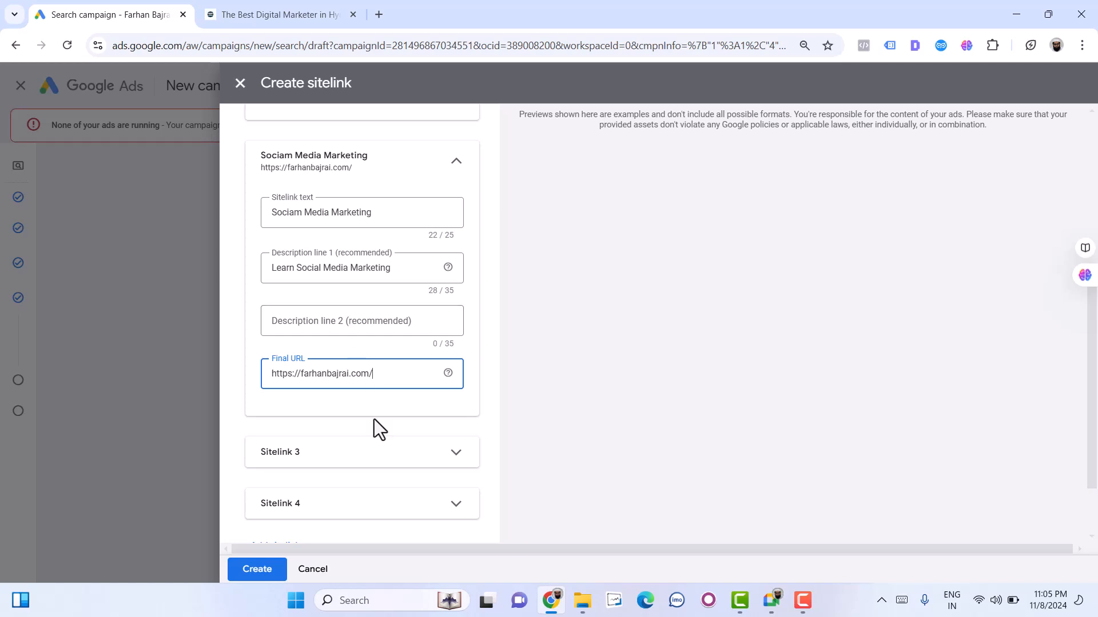
{"action": "left_click", "coordinate": [340, 463]}
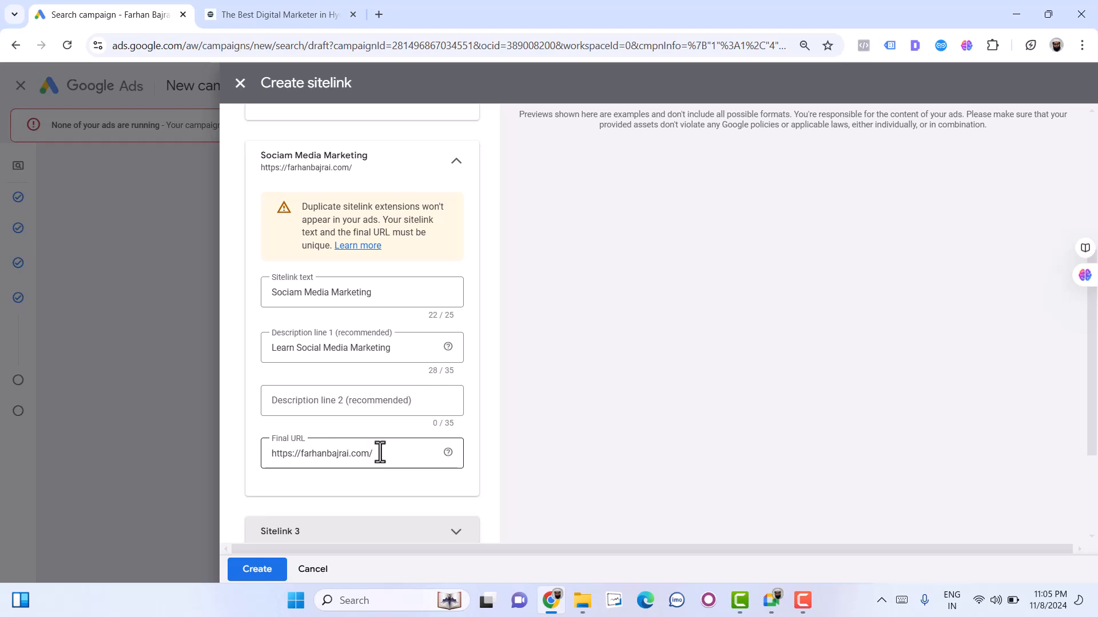
- Open the website's /shop/ page and replace the second sitelink's final URL with its address
{"action": "left_click", "coordinate": [280, 14]}
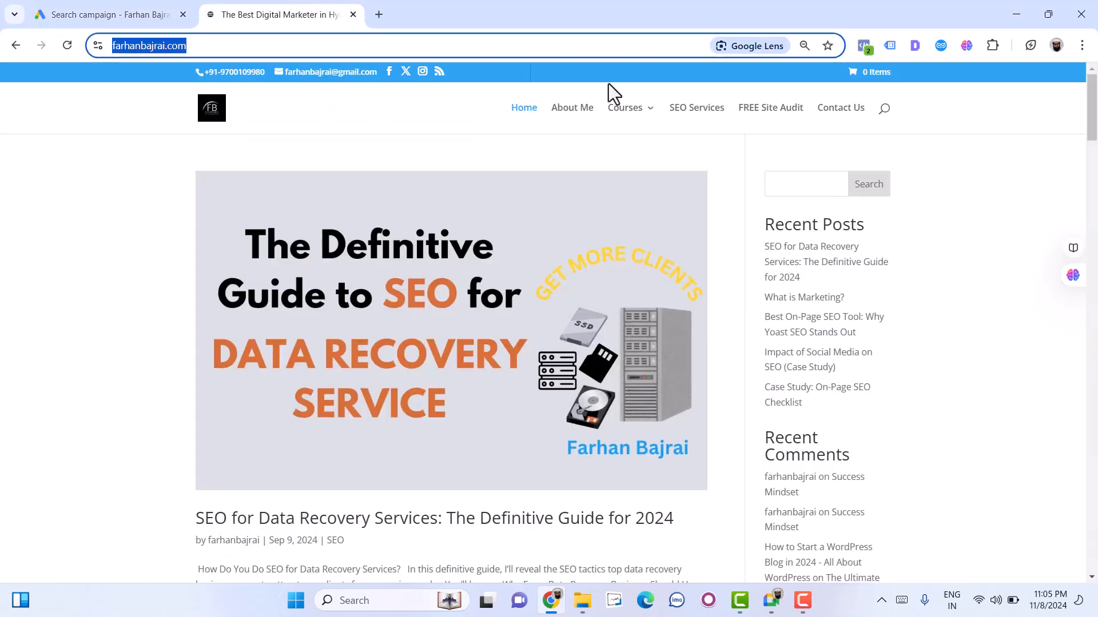
{"action": "mouse_move", "coordinate": [640, 117]}
{"action": "left_click", "coordinate": [648, 178]}
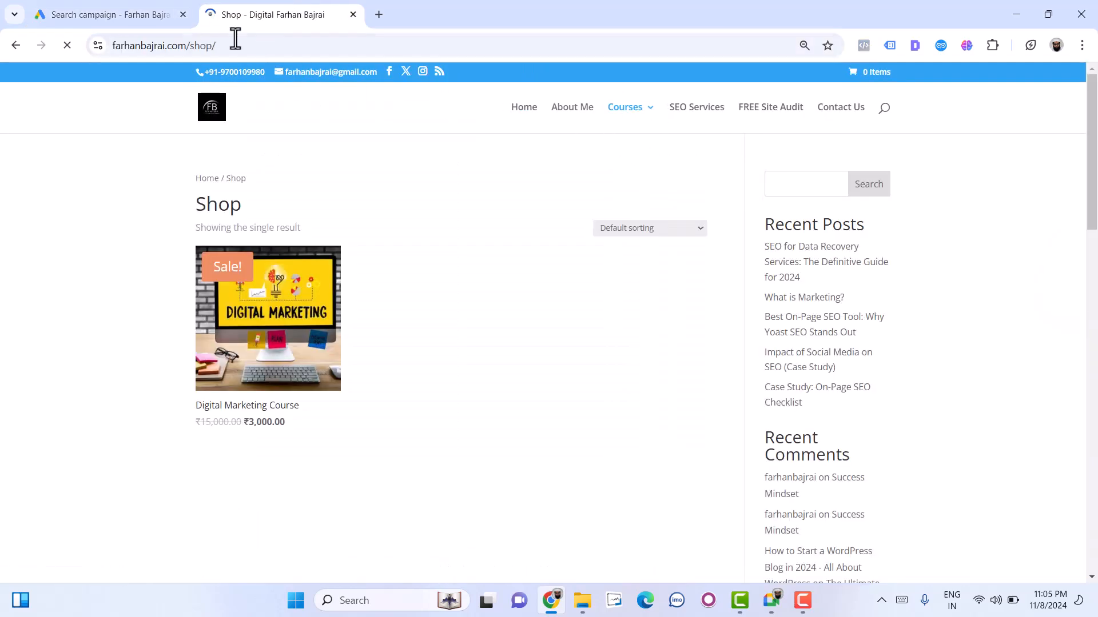
{"action": "left_click", "coordinate": [236, 43]}
{"action": "key", "text": "ctrl+c"}
{"action": "left_click", "coordinate": [133, 11]}
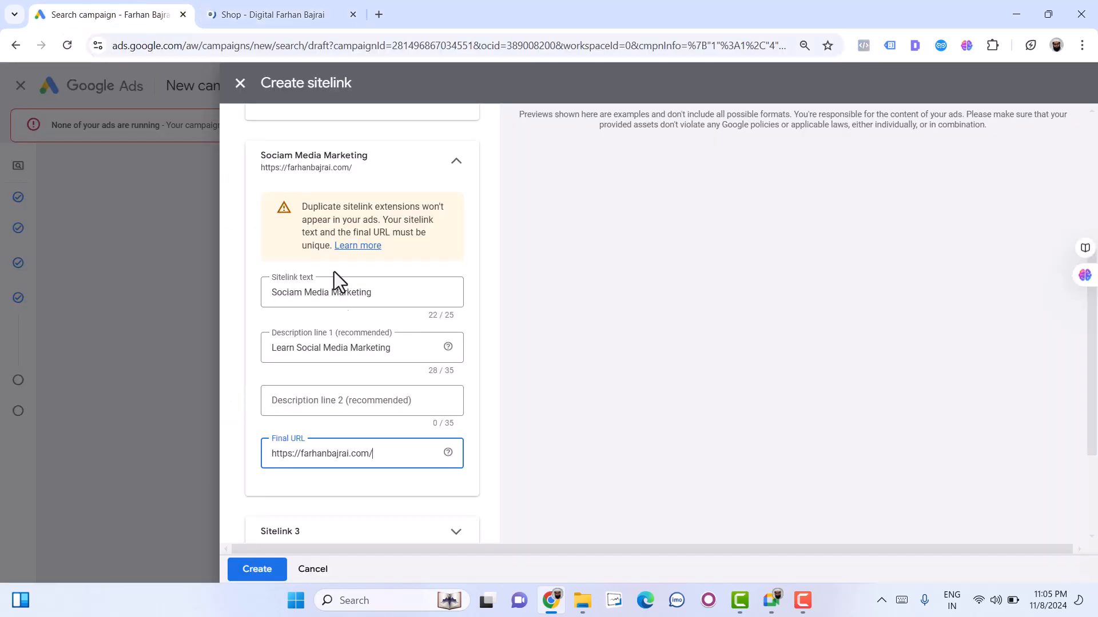
{"action": "key", "text": "ctrl+a"}
{"action": "key", "text": "ctrl+v"}
- Set Sitelink 3's text to "SEO Course" and its description line 1 to "Learn SEO Course in Hyderabad"
{"action": "scroll", "coordinate": [409, 477], "scroll_direction": "down", "scroll_amount": 1}
{"action": "left_click", "coordinate": [349, 393]}
{"action": "left_click", "coordinate": [310, 450]}
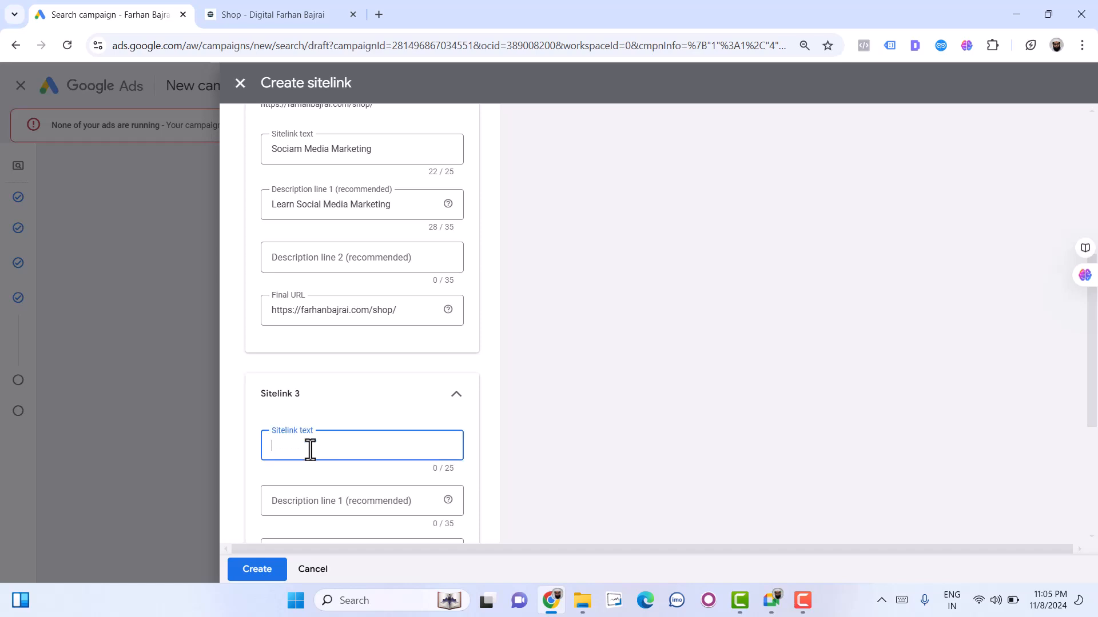
{"action": "type", "text": "SEO Course"}
{"action": "left_click", "coordinate": [314, 502]}
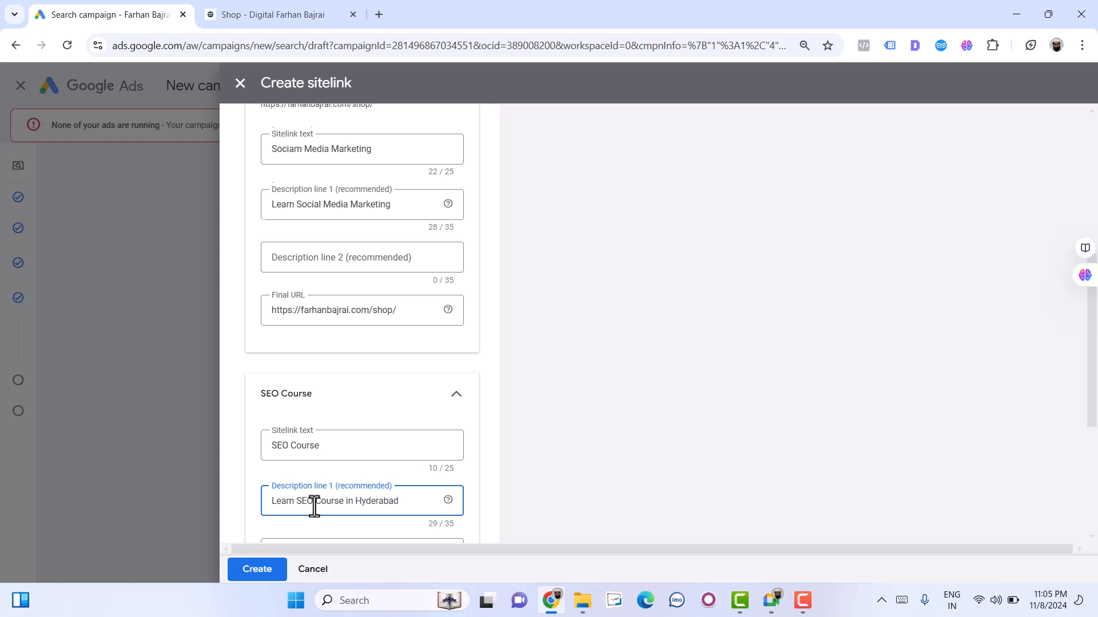
- Set the SEO Course sitelink's final URL to the website's /seo/ address
{"action": "scroll", "coordinate": [314, 507], "scroll_direction": "down", "scroll_amount": 1}
{"action": "scroll", "coordinate": [327, 501], "scroll_direction": "down", "scroll_amount": 2}
{"action": "left_click", "coordinate": [326, 393]}
{"action": "key", "text": "ctrl+v"}
{"action": "double_click", "coordinate": [384, 393]}
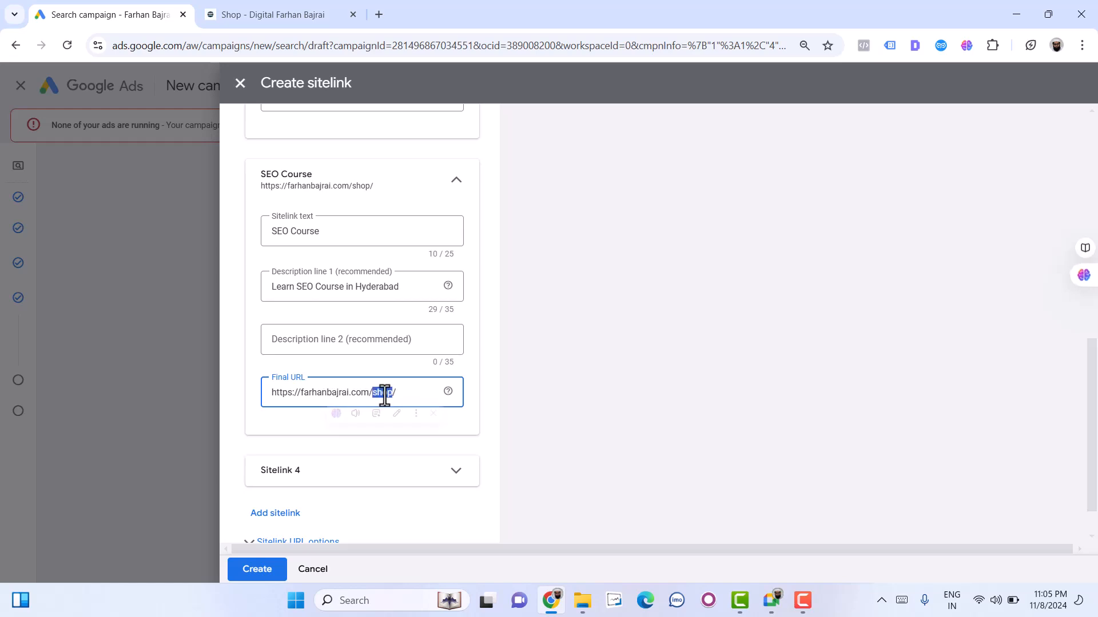
{"action": "type", "text": "Se"}
{"action": "key", "text": "BackSpace"}
{"action": "type", "text": "seo"}
- Expand Sitelink 4 and settle on "Limited Seats" as its sitelink text
{"action": "scroll", "coordinate": [379, 406], "scroll_direction": "down", "scroll_amount": 1}
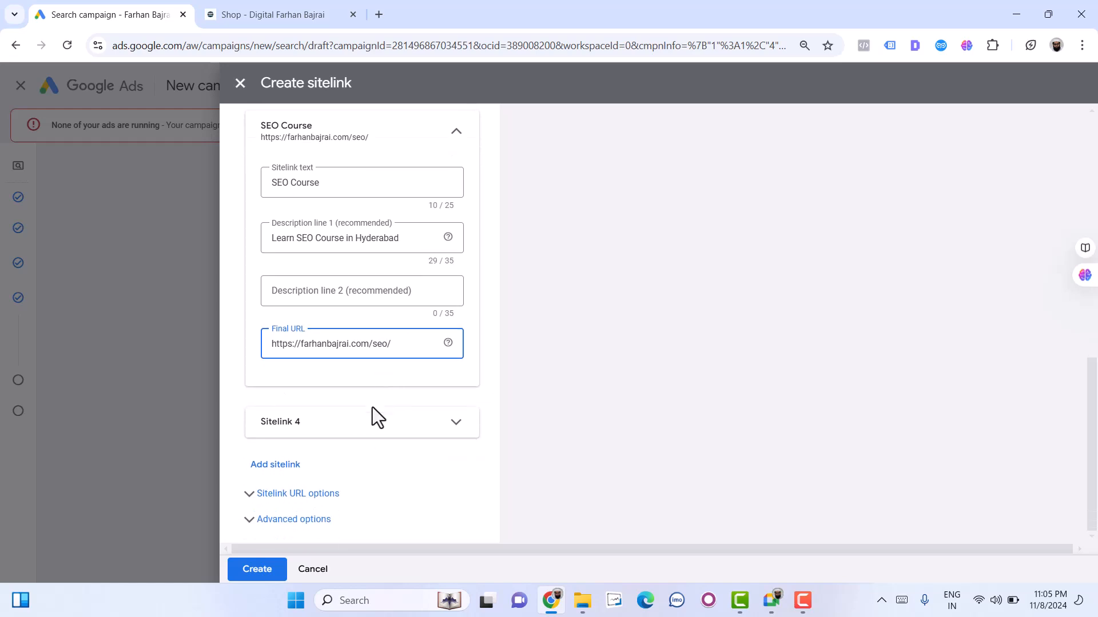
{"action": "left_click", "coordinate": [348, 437]}
{"action": "left_click", "coordinate": [307, 479]}
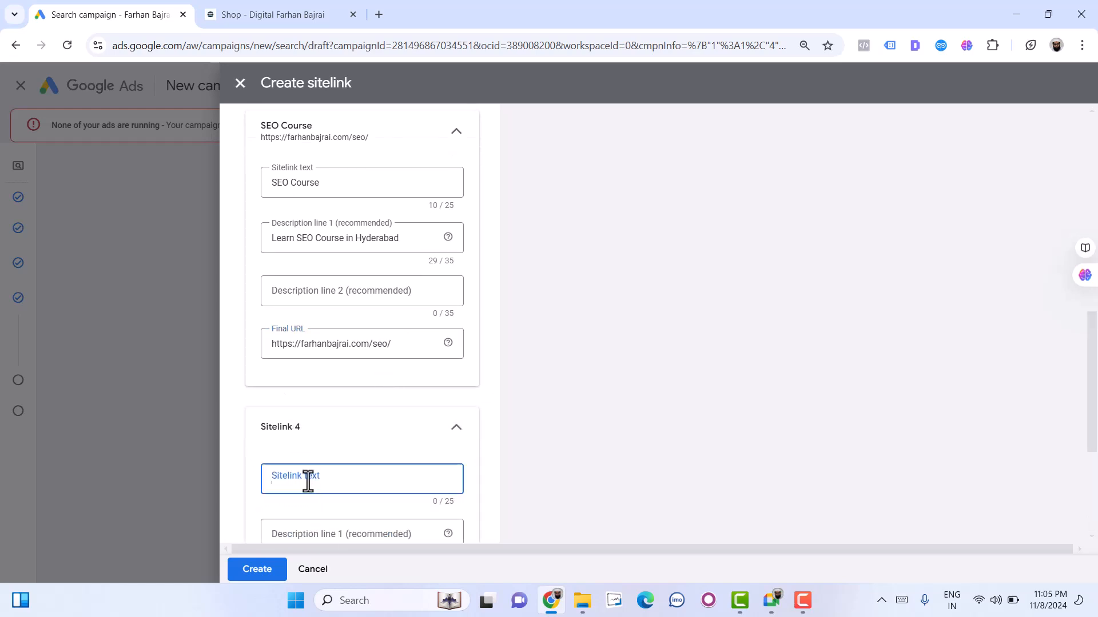
{"action": "type", "text": "Signup"}
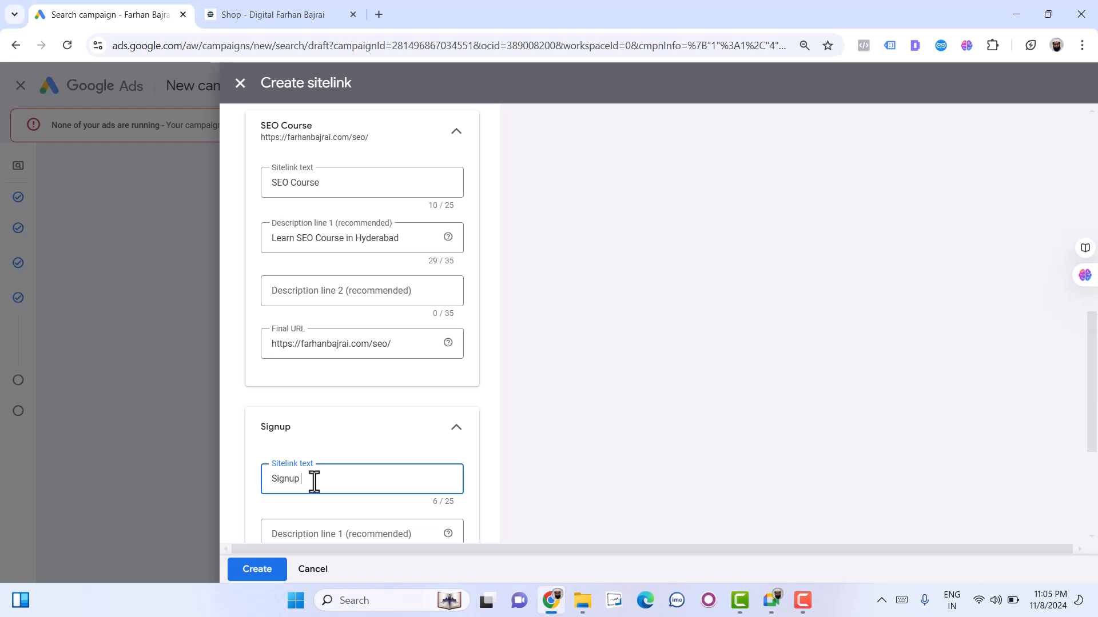
{"action": "type", "text": " TOday"}
{"action": "key", "text": "ctrl+a"}
{"action": "type", "text": "Apply TOoday"}
{"action": "key", "text": "ctrl+a"}
{"action": "type", "text": "Limited Seats"}
- Enter "Apply today for Free" as description line 1 of the Limited Seats sitelink
{"action": "left_click", "coordinate": [333, 533]}
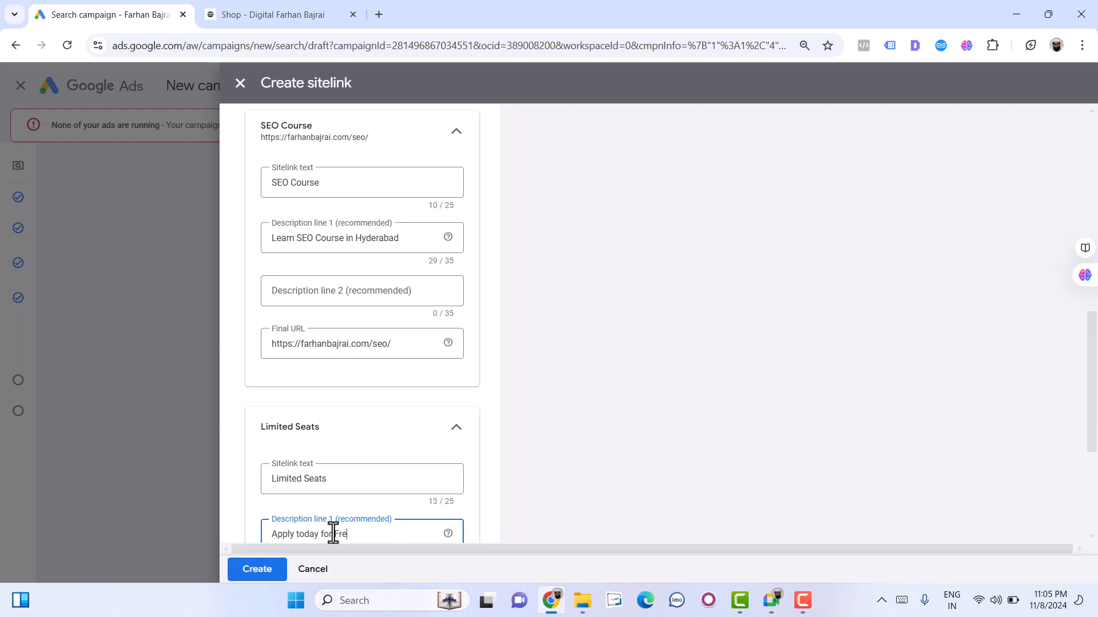
{"action": "type", "text": "Apply today for Free"}
{"action": "scroll", "coordinate": [332, 532], "scroll_direction": "down", "scroll_amount": 3}
- Use the website's /contact-us/ page address as the Limited Seats sitelink's final URL and try to create the sitelinks
{"action": "left_click", "coordinate": [319, 495]}
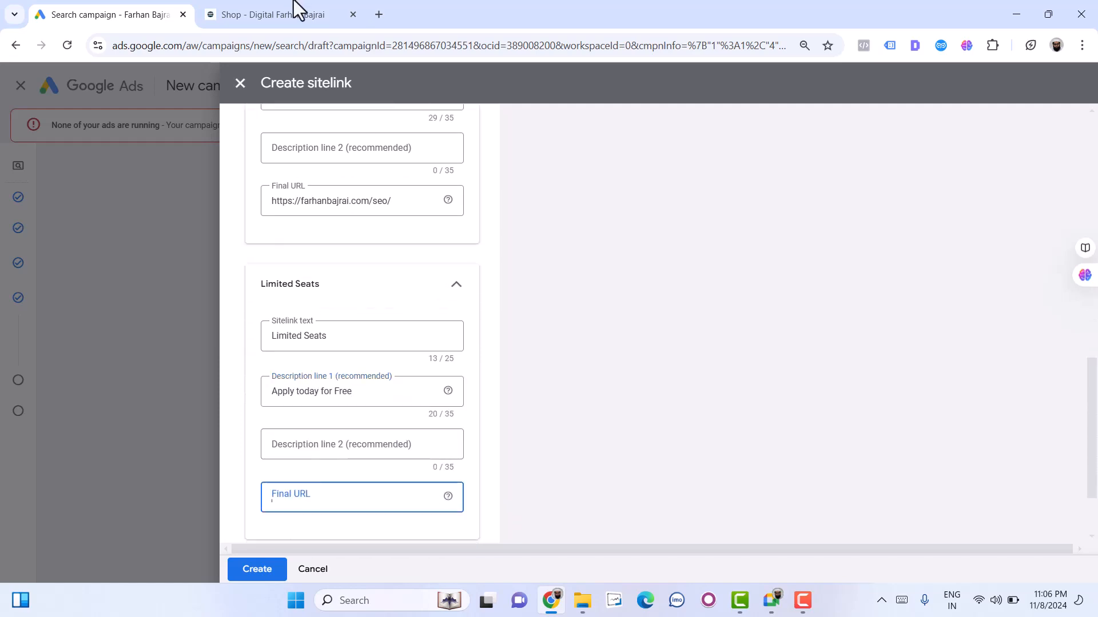
{"action": "left_click", "coordinate": [274, 14]}
{"action": "left_click", "coordinate": [862, 109]}
{"action": "left_click", "coordinate": [392, 42]}
{"action": "key", "text": "ctrl+c"}
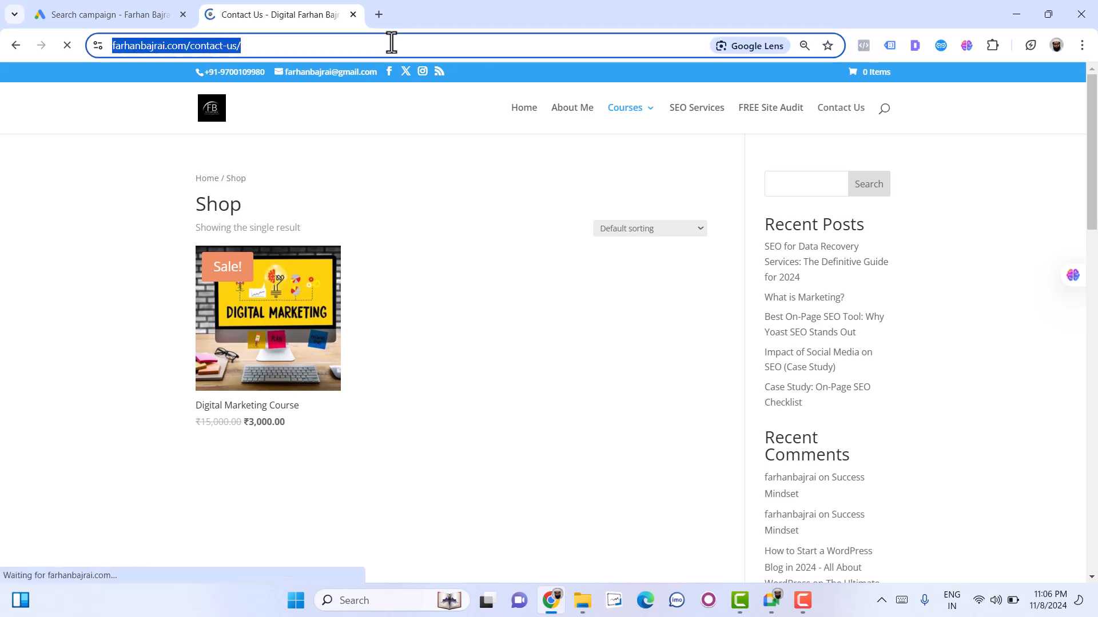
{"action": "left_click", "coordinate": [86, 16]}
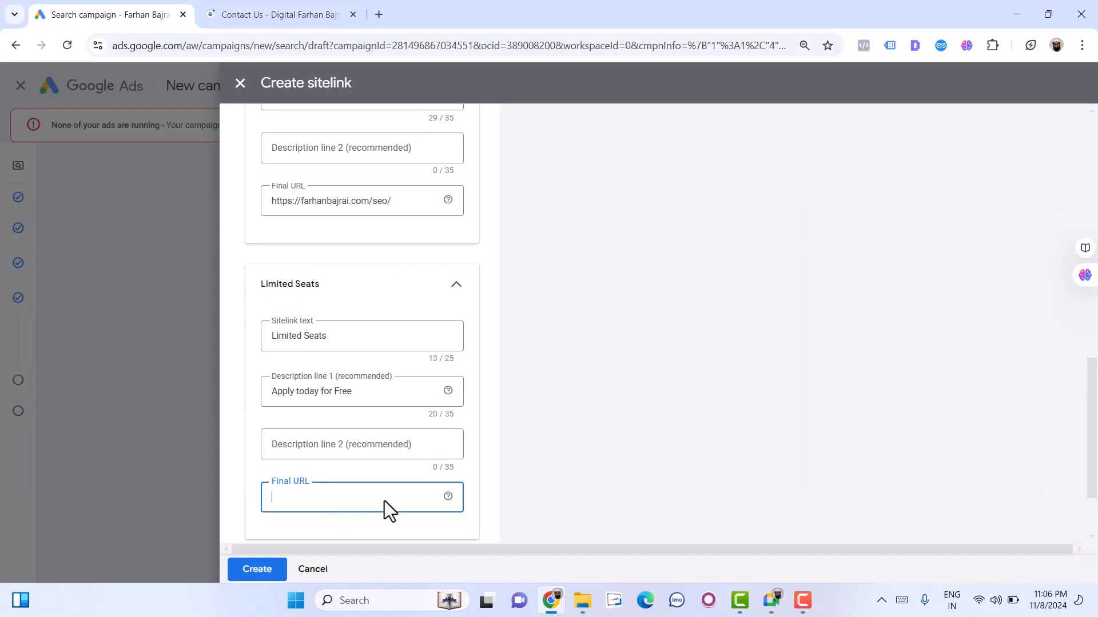
{"action": "key", "text": "ctrl+v"}
{"action": "scroll", "coordinate": [302, 520], "scroll_direction": "down", "scroll_amount": 2}
{"action": "left_click", "coordinate": [255, 566]}
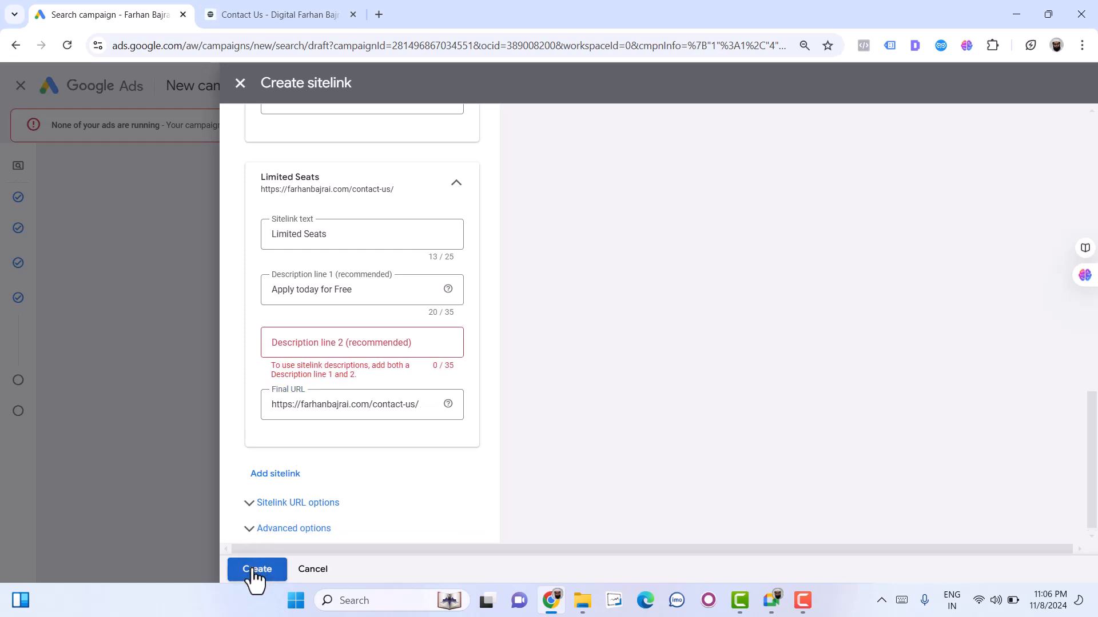
- Enter "Master DM in 2 months" as description line 2 of the Digital Marketing in Hyd sitelink
{"action": "scroll", "coordinate": [337, 360], "scroll_direction": "up", "scroll_amount": 3}
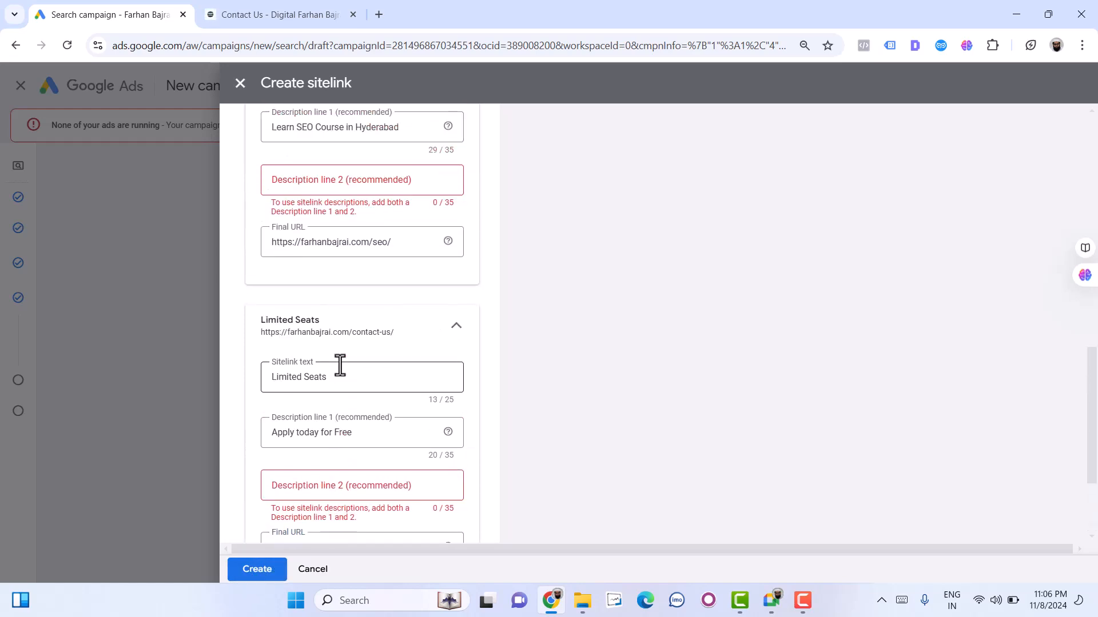
{"action": "scroll", "coordinate": [341, 366], "scroll_direction": "up", "scroll_amount": 7}
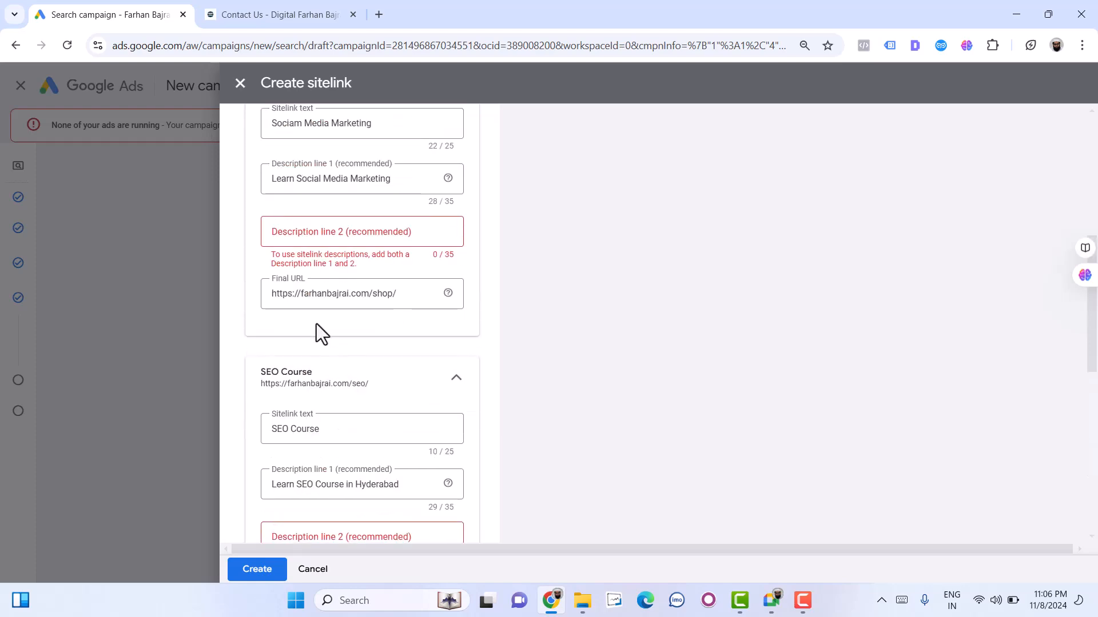
{"action": "scroll", "coordinate": [316, 324], "scroll_direction": "up", "scroll_amount": 3}
{"action": "scroll", "coordinate": [293, 245], "scroll_direction": "up", "scroll_amount": 5}
{"action": "left_click", "coordinate": [342, 311]}
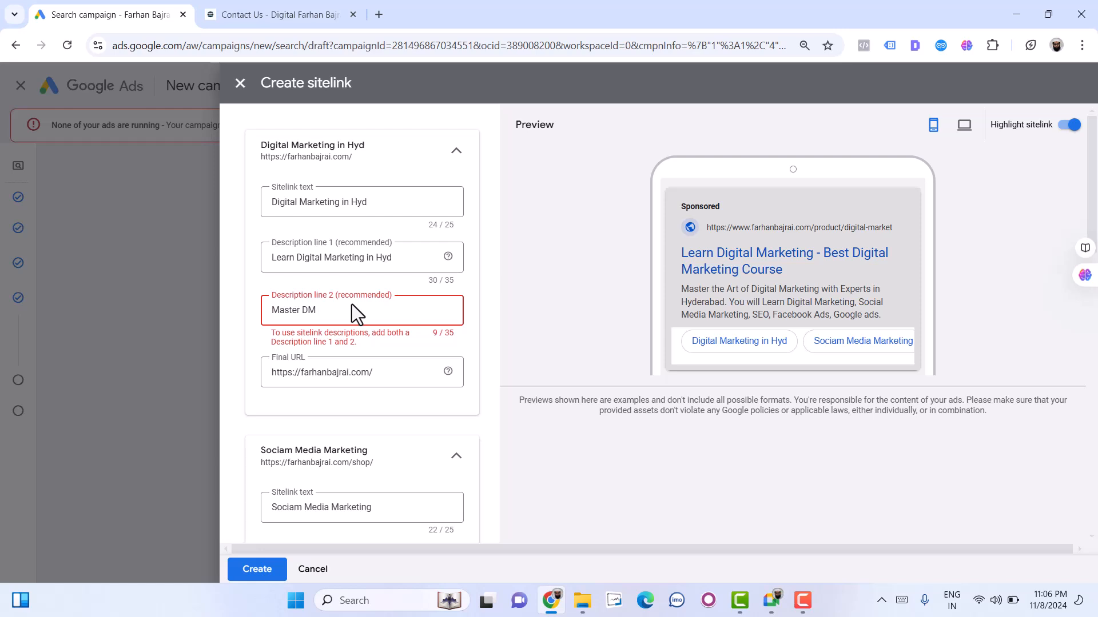
{"action": "type", "text": "in 2 months"}
{"action": "scroll", "coordinate": [380, 421], "scroll_direction": "down", "scroll_amount": 1}
{"action": "left_click", "coordinate": [352, 489]}
{"action": "type", "text": "in"}
{"action": "key", "text": "BackSpace"}
{"action": "key", "text": "BackSpace"}
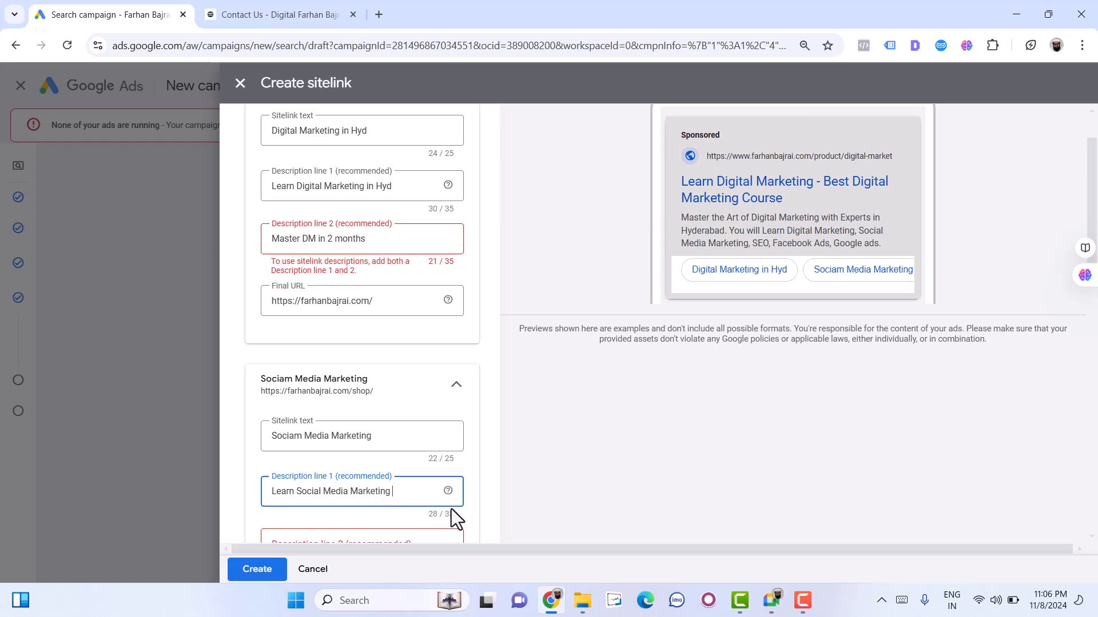
{"action": "key", "text": "ctrl+a"}
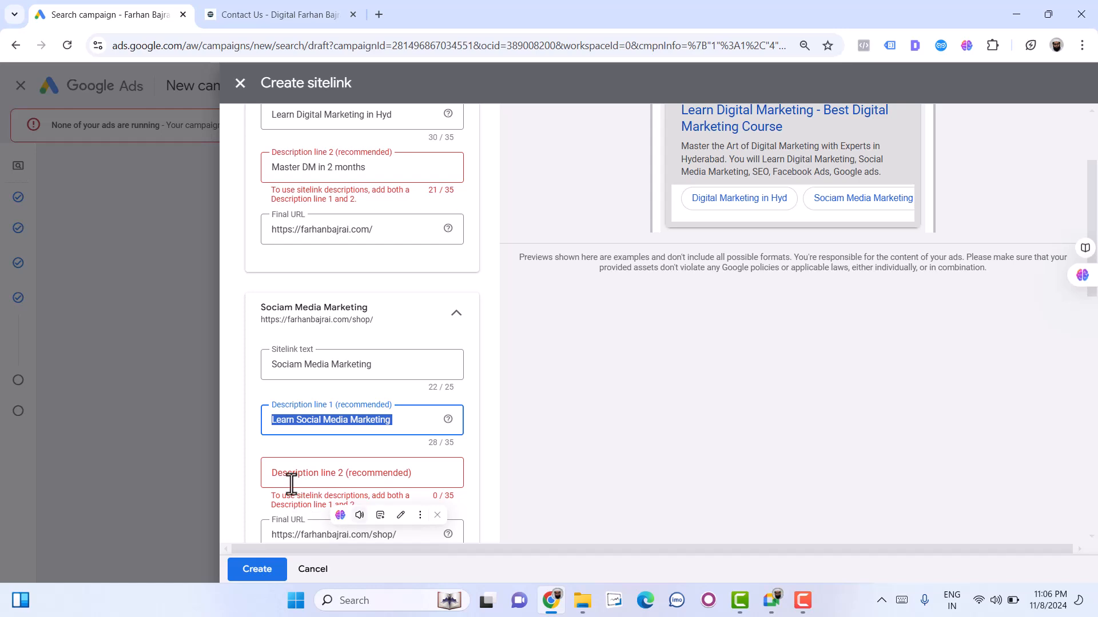
- Enter "Master Instagram, LinkedIn etc" as description line 2 of the Sociam Media Marketing sitelink
{"action": "left_click", "coordinate": [292, 484]}
{"action": "type", "text": "Master Instagram, L"}
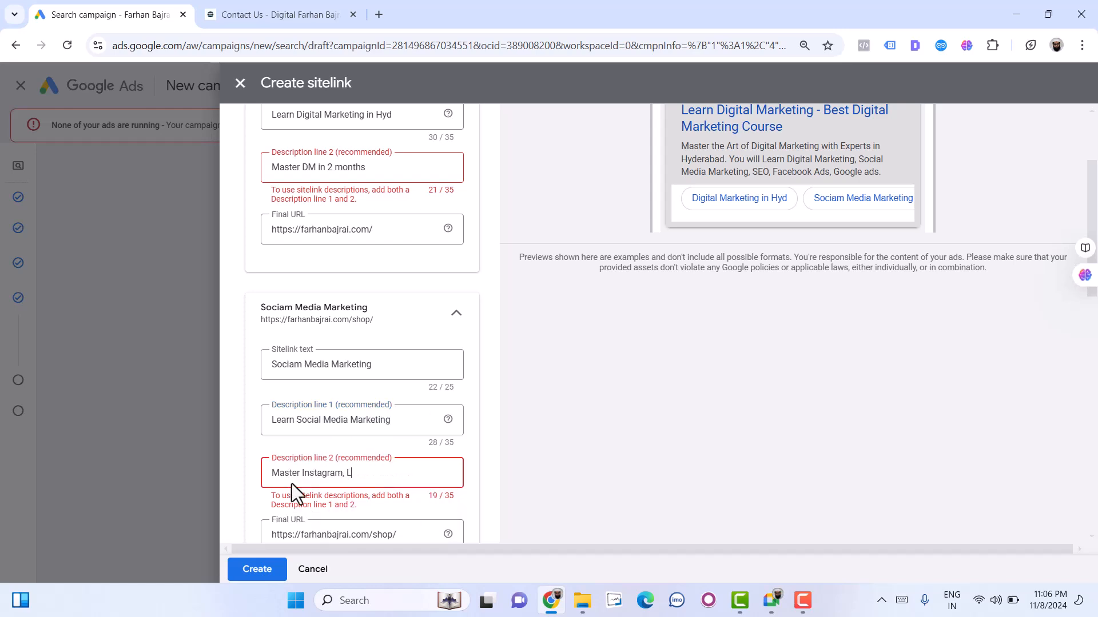
{"action": "type", "text": "inkedIn etc"}
- Enter "Master SEO in 2 Months" as description line 2 of the SEO Course sitelink
{"action": "scroll", "coordinate": [307, 482], "scroll_direction": "down", "scroll_amount": 3}
{"action": "scroll", "coordinate": [307, 482], "scroll_direction": "down", "scroll_amount": 1}
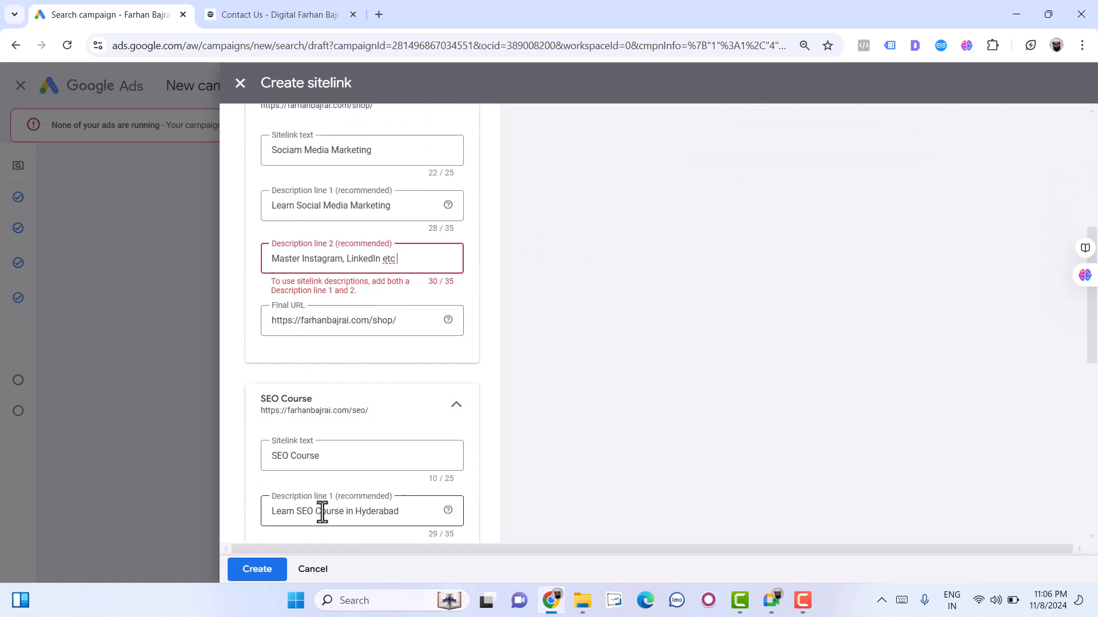
{"action": "scroll", "coordinate": [321, 510], "scroll_direction": "down", "scroll_amount": 1}
{"action": "left_click", "coordinate": [320, 497]}
{"action": "type", "text": "Master SEO In 2 Months"}
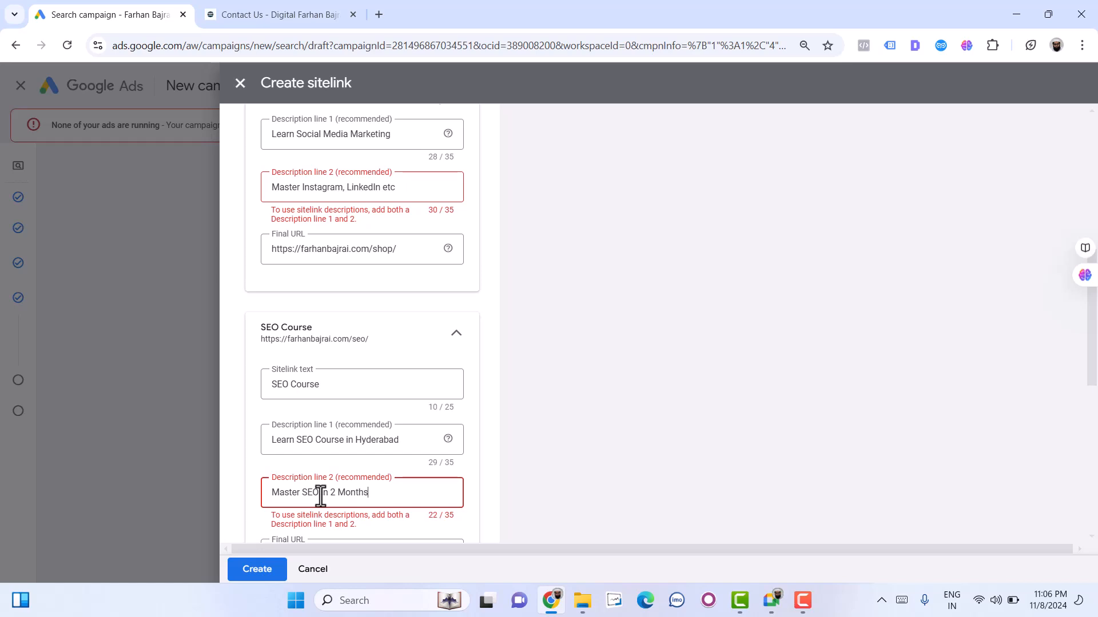
- Enter "Join our Digital Marketing Club" as description line 2 of the Limited Seats sitelink
{"action": "scroll", "coordinate": [320, 496], "scroll_direction": "down", "scroll_amount": 3}
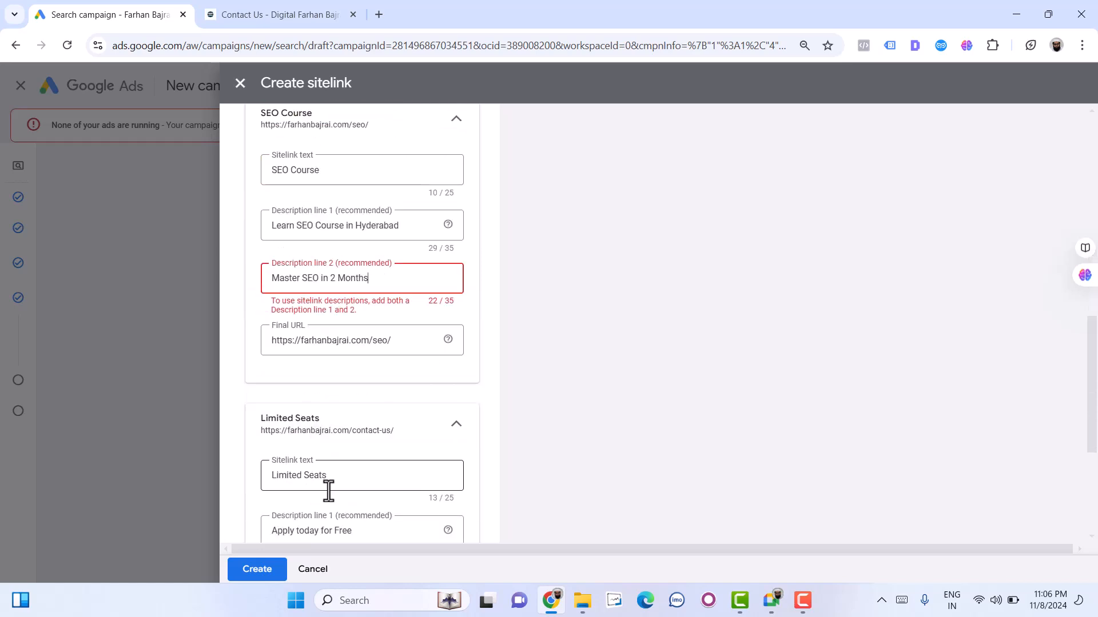
{"action": "scroll", "coordinate": [328, 490], "scroll_direction": "down", "scroll_amount": 1}
{"action": "left_click", "coordinate": [301, 515]}
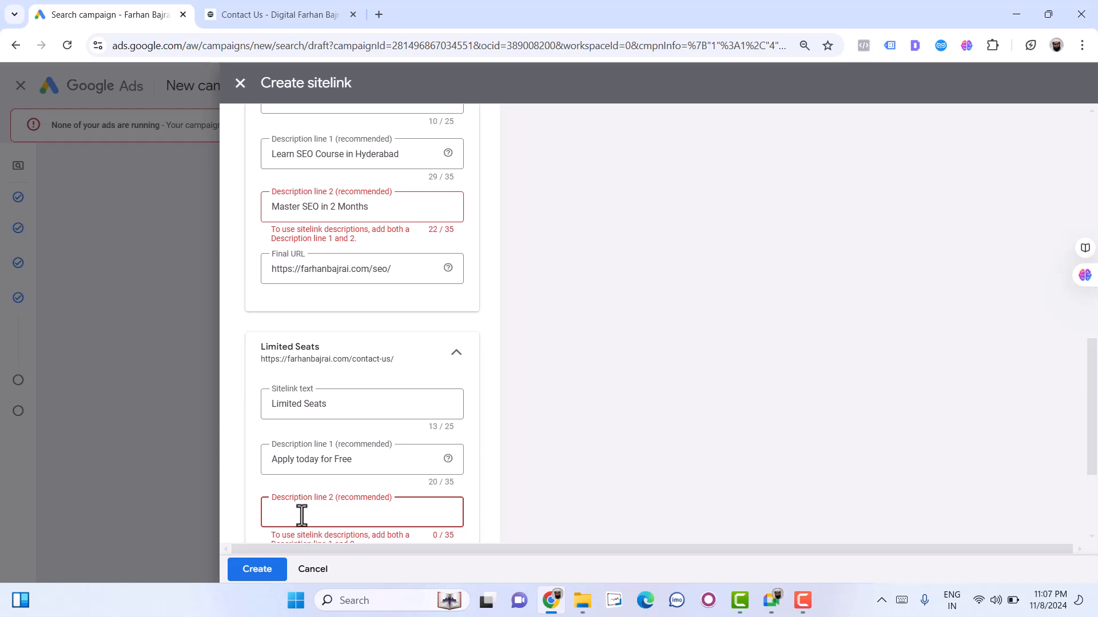
{"action": "type", "text": "Join the"}
{"action": "key", "text": "BackSpace"}
{"action": "type", "text": "our Digital Marekt"}
{"action": "type", "text": "ing Club"}
- Create the four sitelinks and review them in the ad's Sitelinks section
{"action": "scroll", "coordinate": [303, 506], "scroll_direction": "down", "scroll_amount": 3}
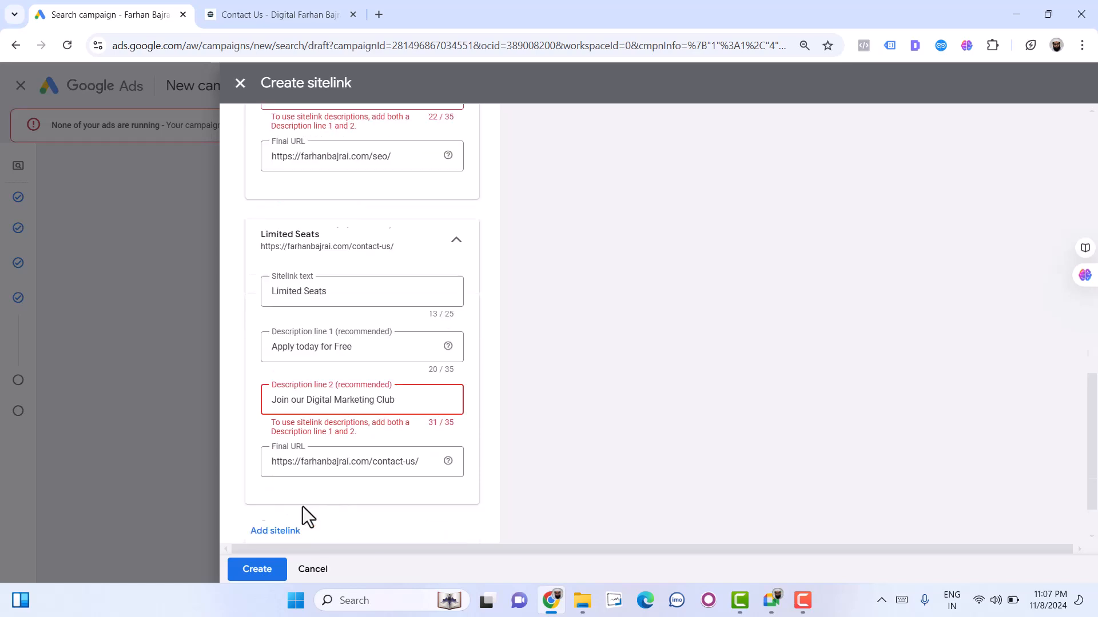
{"action": "left_click", "coordinate": [256, 568]}
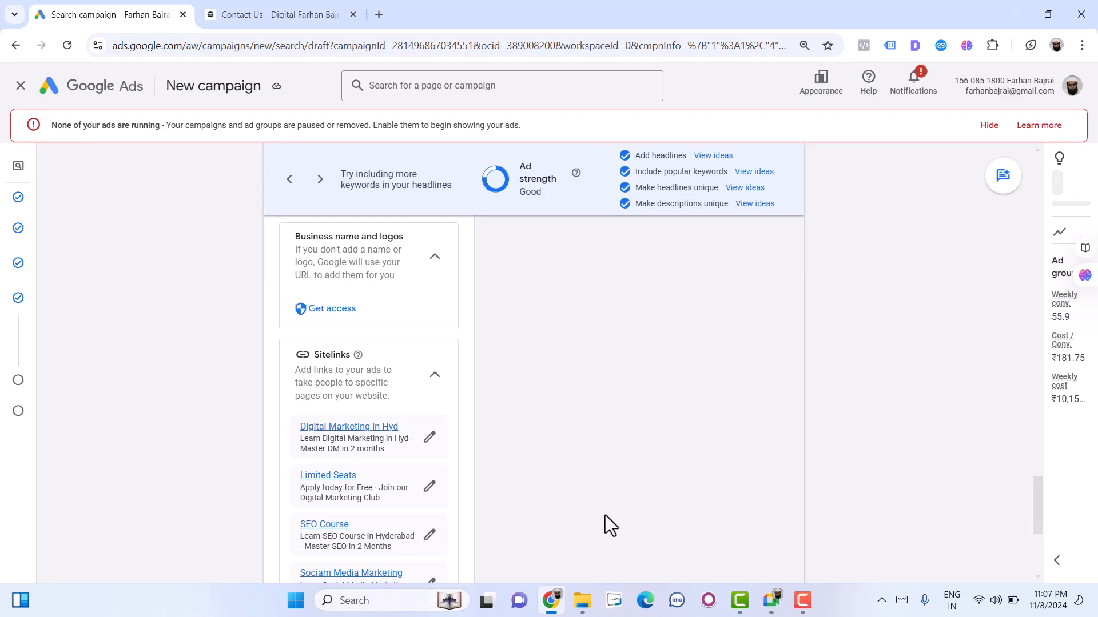
{"action": "scroll", "coordinate": [527, 432], "scroll_direction": "down", "scroll_amount": 3}
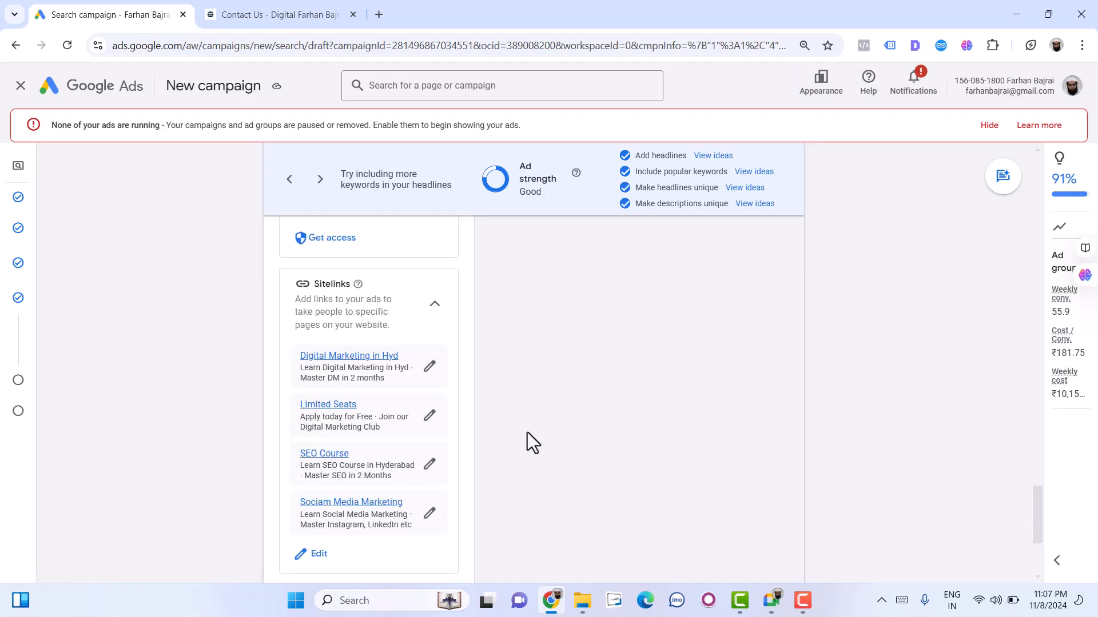
- Preview another asset combination of the ad on mobile and proceed to the Budget step
{"action": "scroll", "coordinate": [527, 432], "scroll_direction": "up", "scroll_amount": 20}
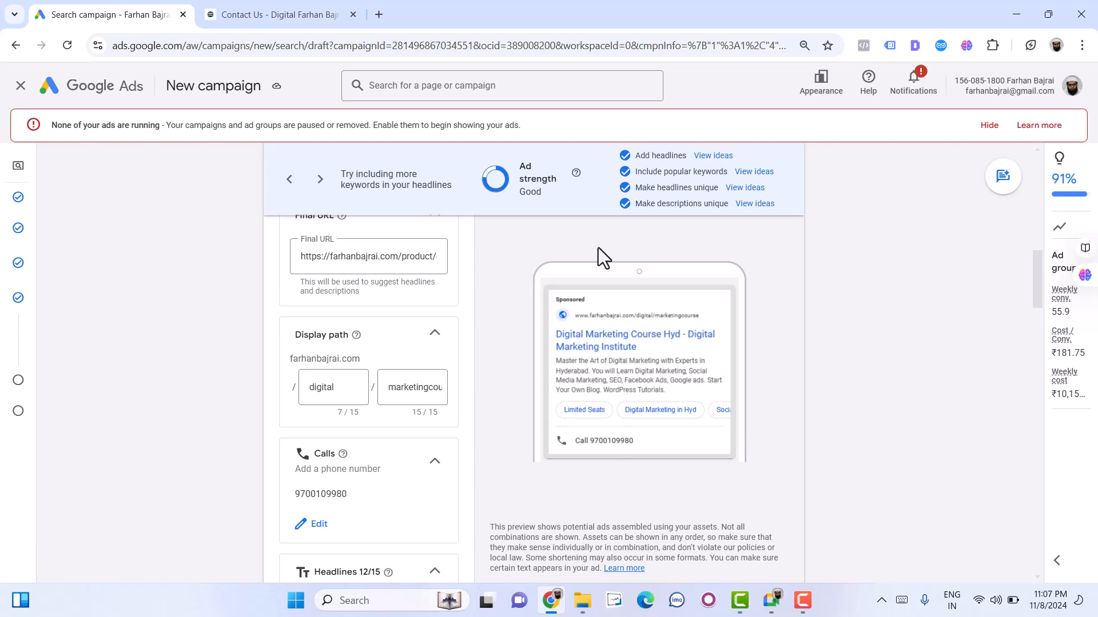
{"action": "scroll", "coordinate": [658, 407], "scroll_direction": "up", "scroll_amount": 3}
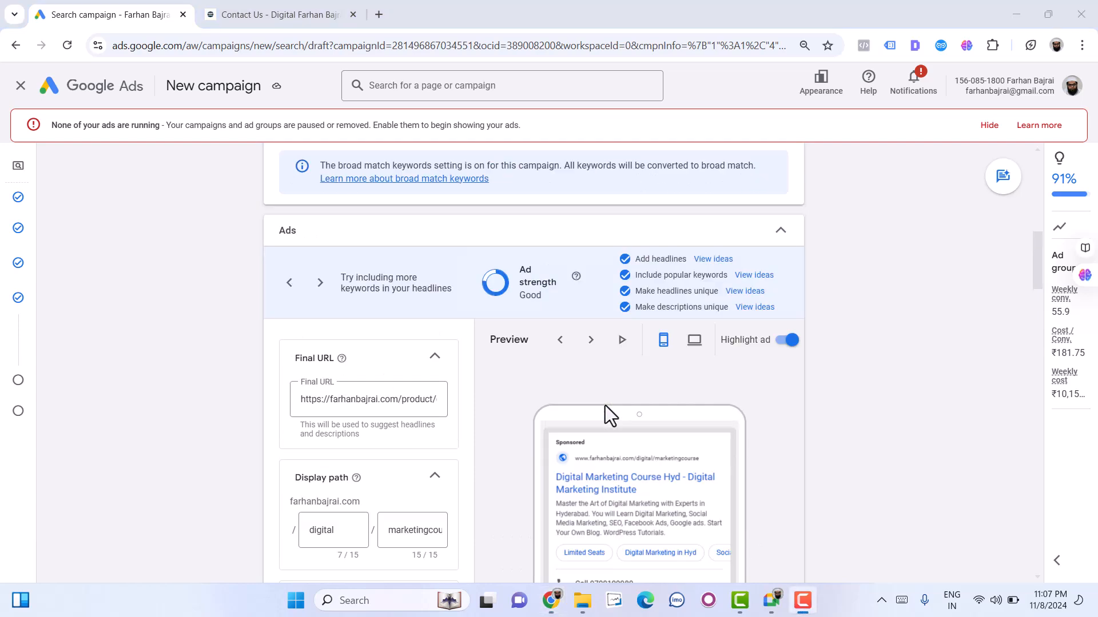
{"action": "left_click", "coordinate": [587, 338]}
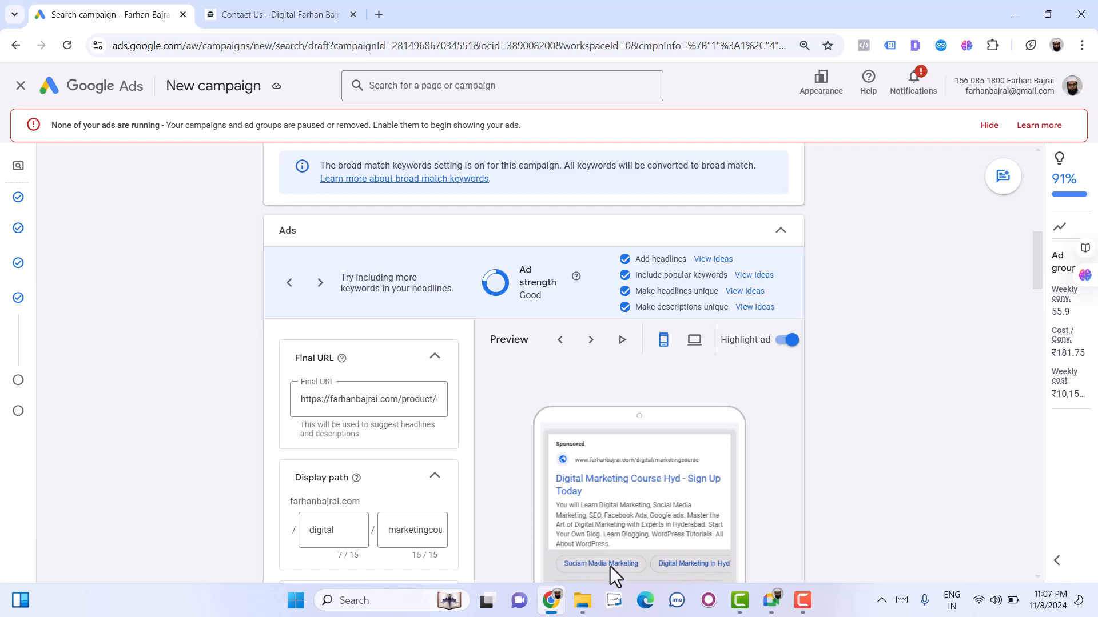
{"action": "scroll", "coordinate": [546, 536], "scroll_direction": "down", "scroll_amount": 15}
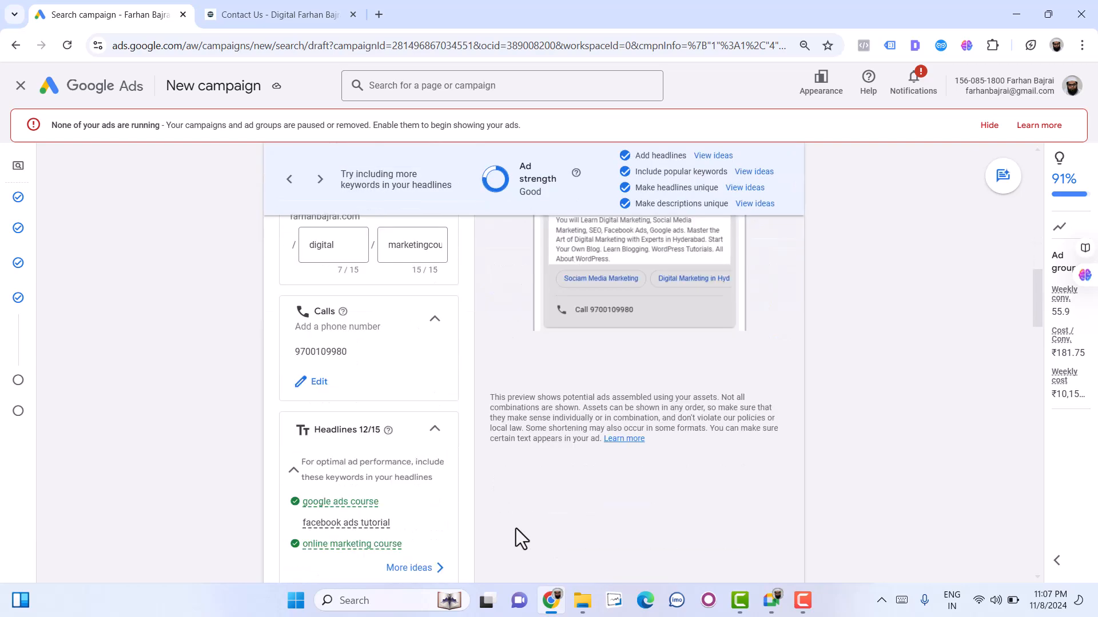
{"action": "scroll", "coordinate": [456, 509], "scroll_direction": "down", "scroll_amount": 10}
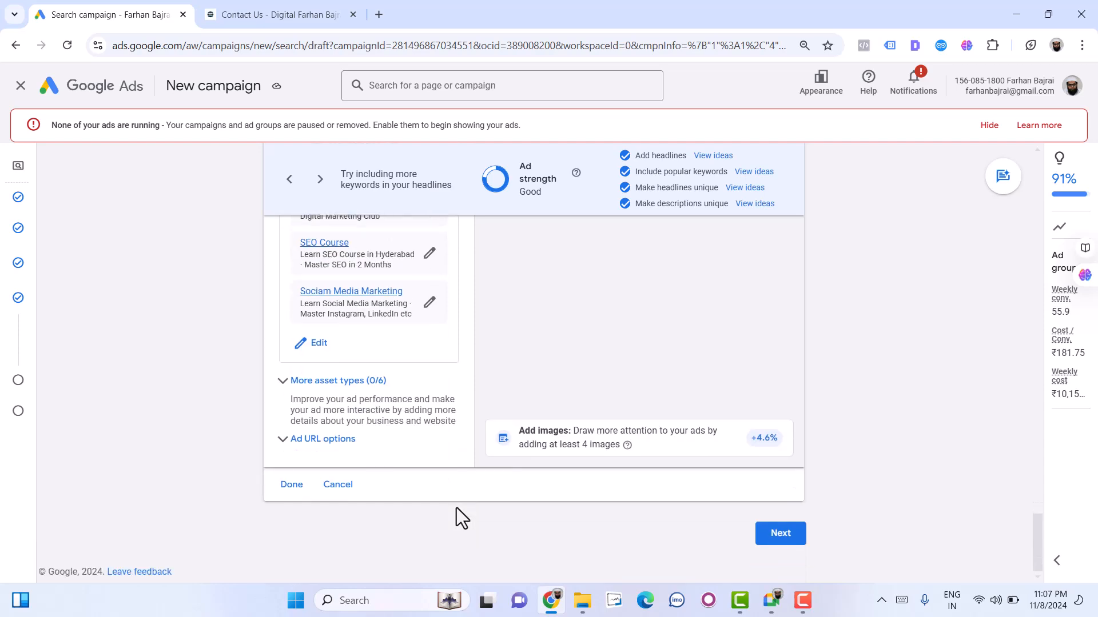
{"action": "left_click", "coordinate": [757, 530]}
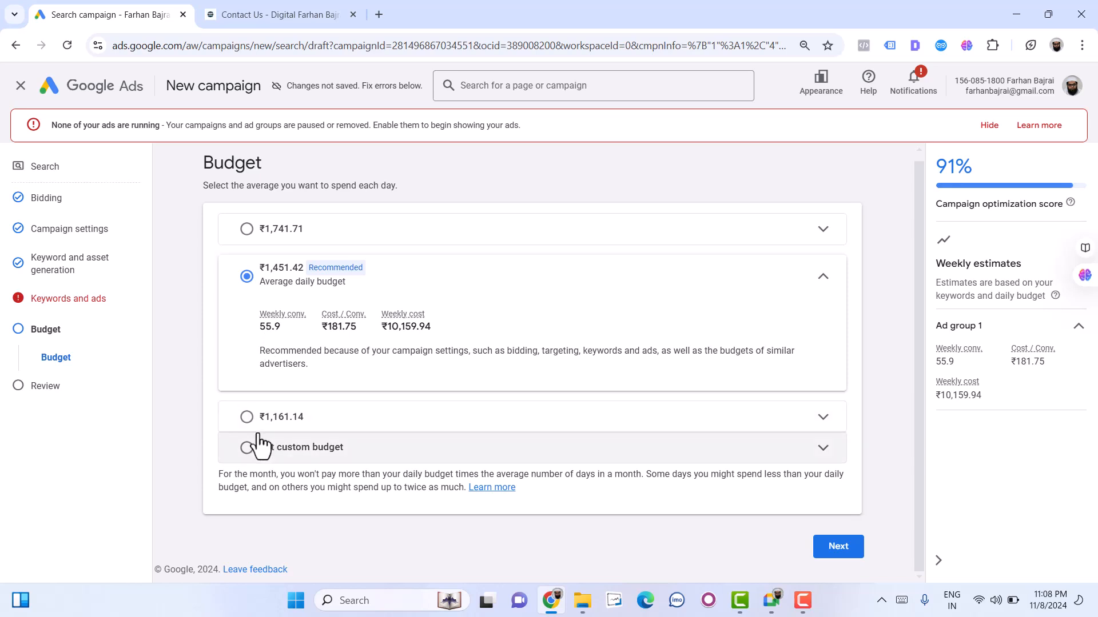
- Switch to a custom average daily budget and try ₹100, ₹500 and ₹200
{"action": "left_click", "coordinate": [305, 450]}
{"action": "double_click", "coordinate": [281, 398]}
{"action": "key", "text": "BackSpace"}
{"action": "type", "text": "100"}
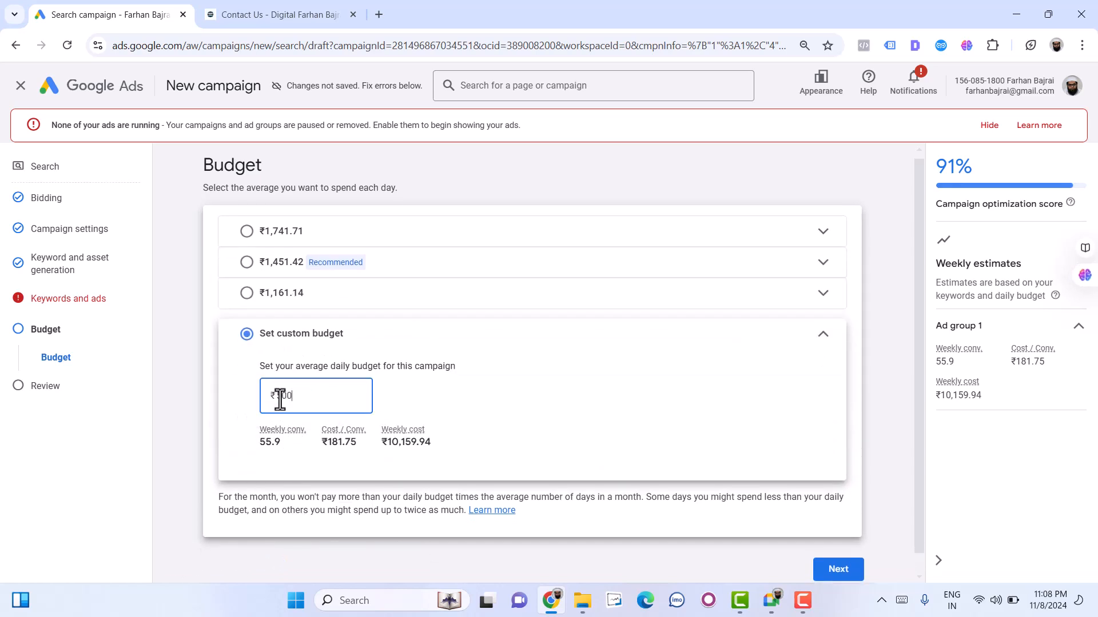
{"action": "key", "text": "BackSpace"}
{"action": "key", "text": "BackSpace"}
{"action": "key", "text": "BackSpace"}
{"action": "type", "text": "500"}
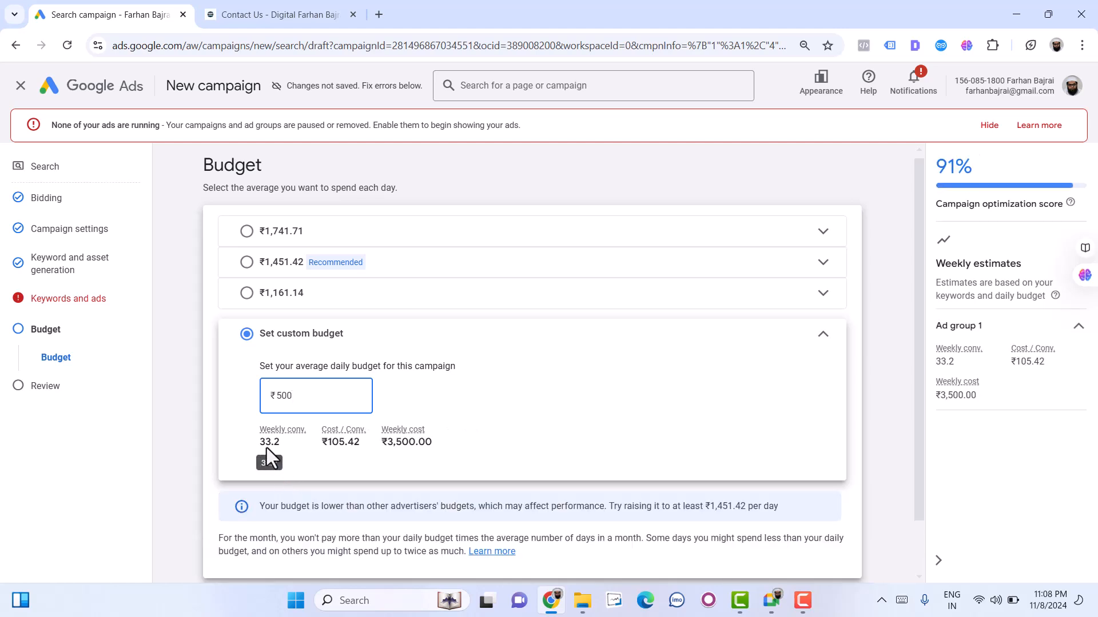
{"action": "double_click", "coordinate": [265, 410]}
{"action": "type", "text": "200"}
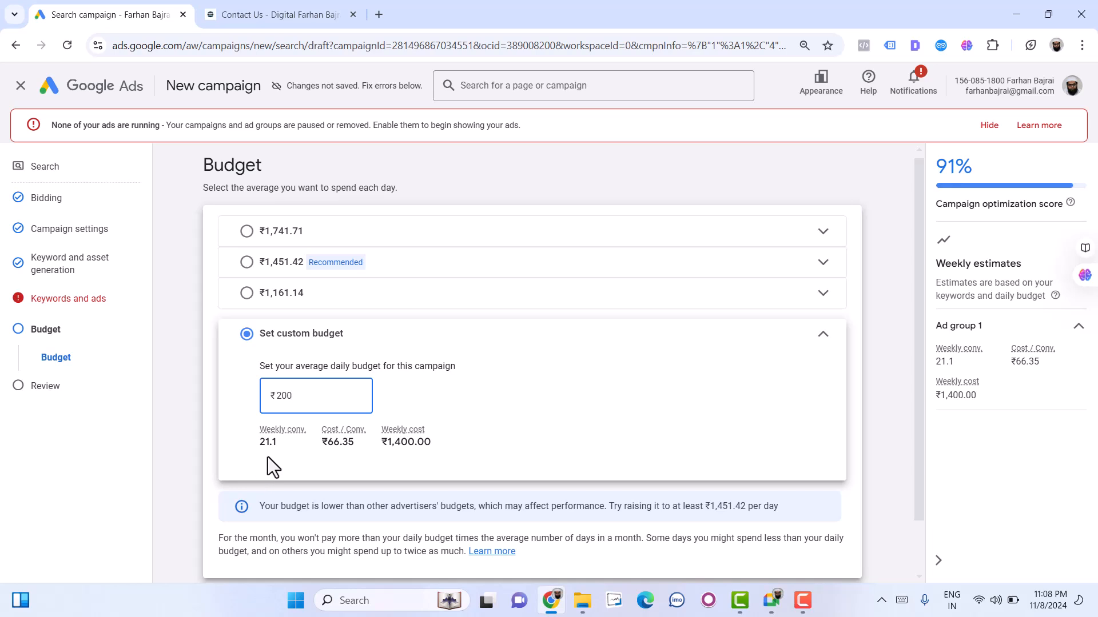
- Set the campaign's custom average daily budget to ₹150
{"action": "double_click", "coordinate": [279, 399]}
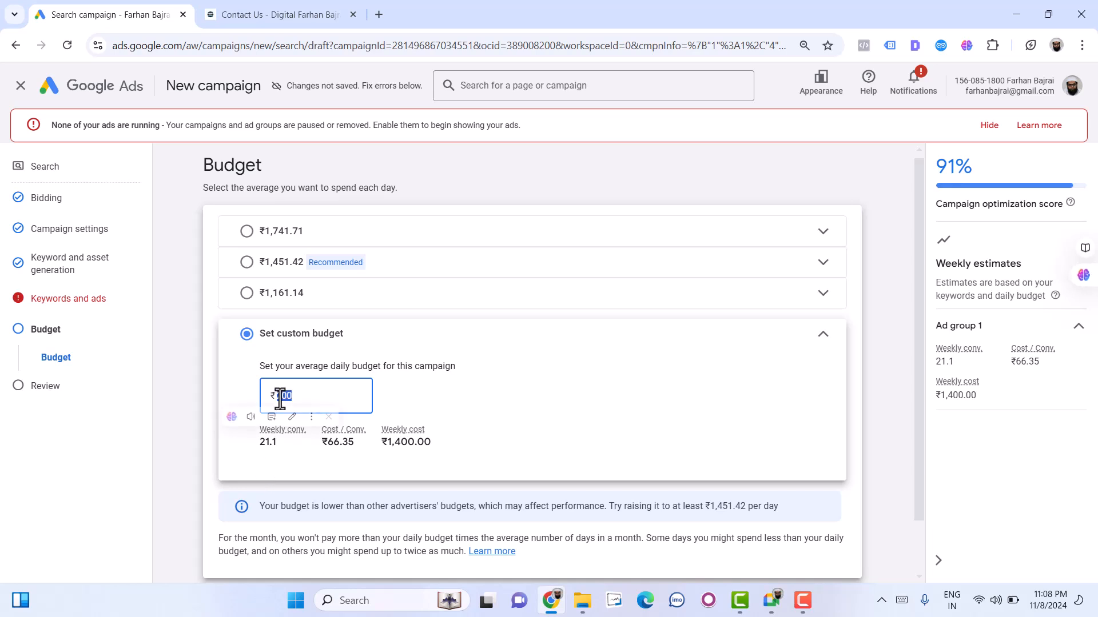
{"action": "type", "text": "150."}
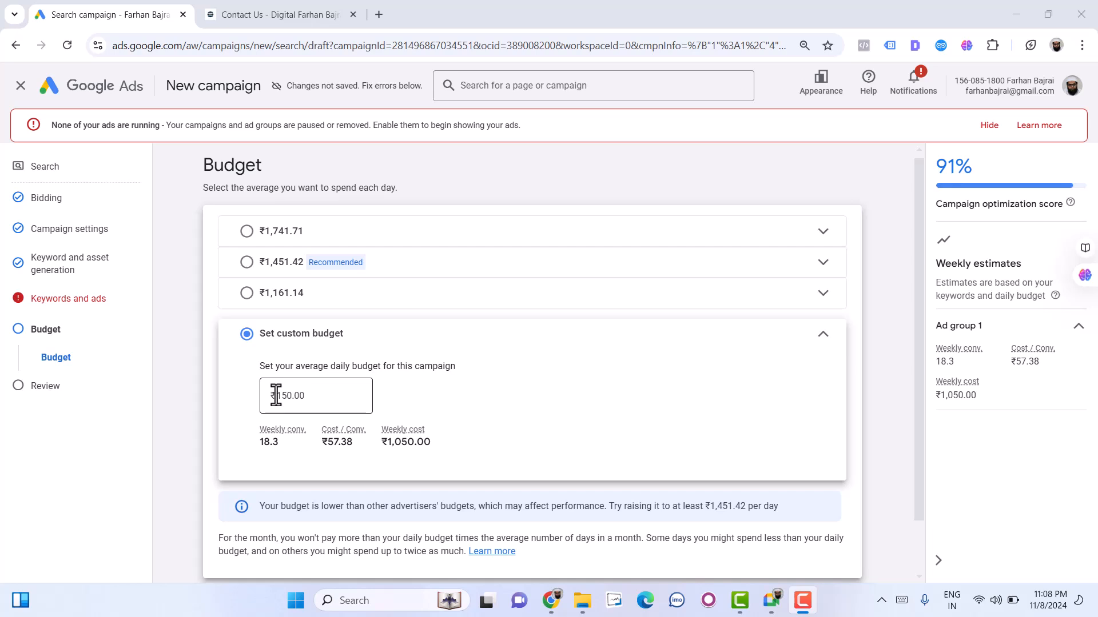
{"action": "scroll", "coordinate": [276, 394], "scroll_direction": "down", "scroll_amount": 1}
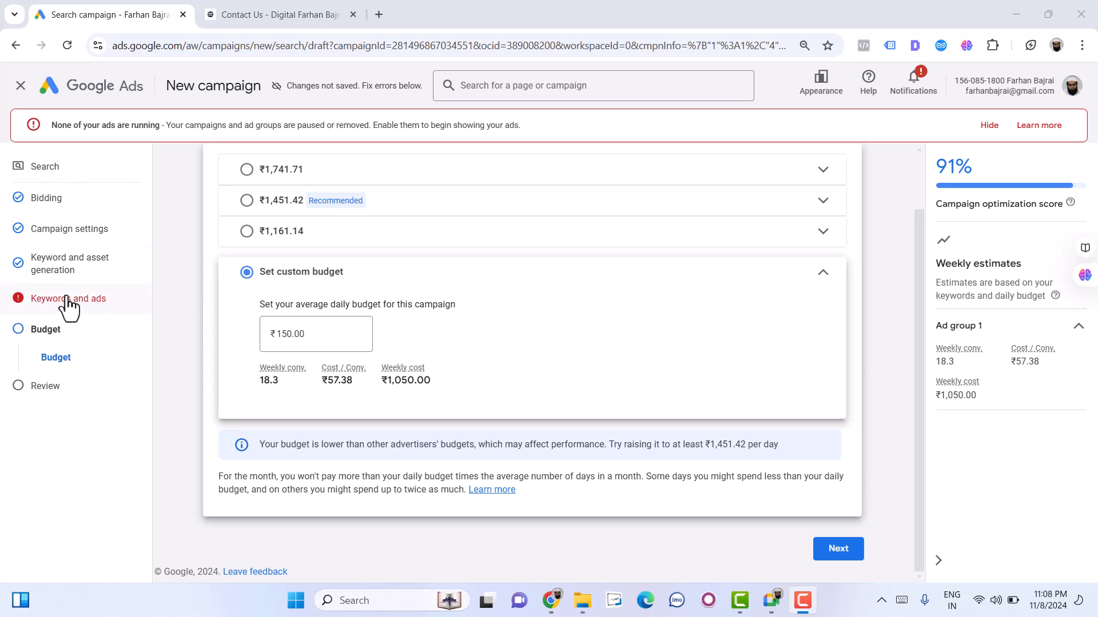
- Return to the Keywords and ads section and delete the "SEO course" keyword from the list
{"action": "left_click", "coordinate": [43, 304]}
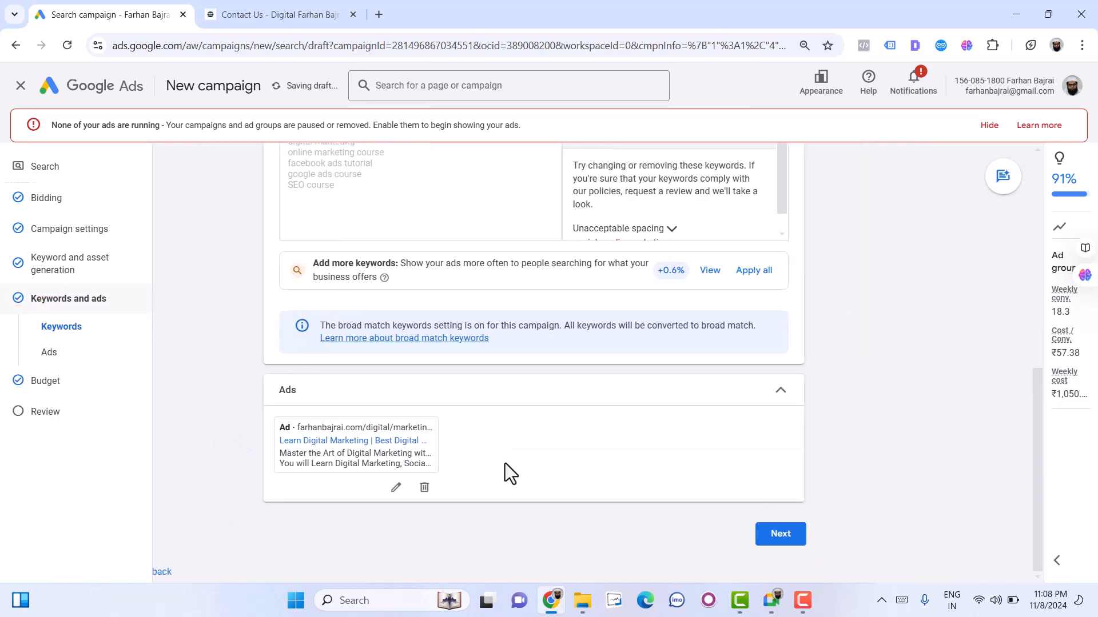
{"action": "scroll", "coordinate": [511, 486], "scroll_direction": "up", "scroll_amount": 3}
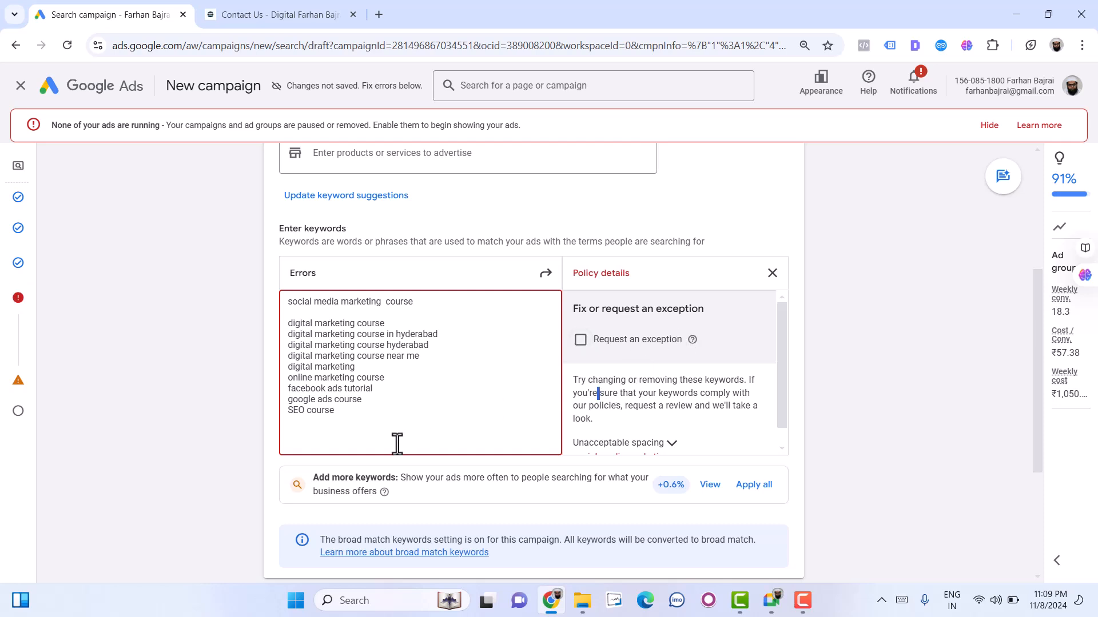
{"action": "left_click", "coordinate": [360, 337]}
{"action": "triple_click", "coordinate": [294, 415]}
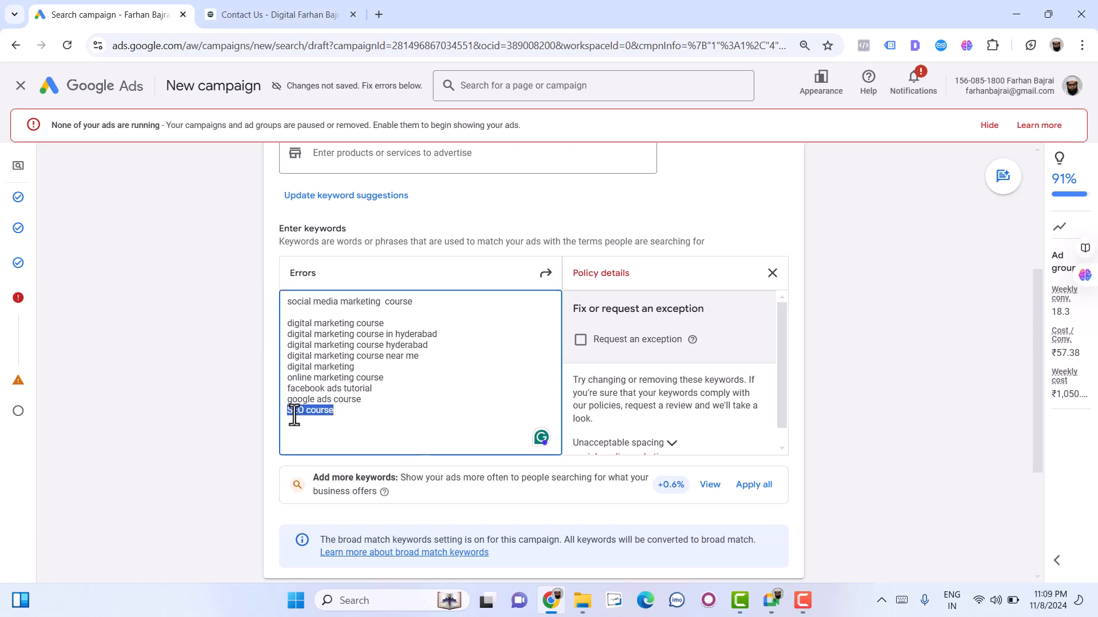
{"action": "key", "text": "BackSpace"}
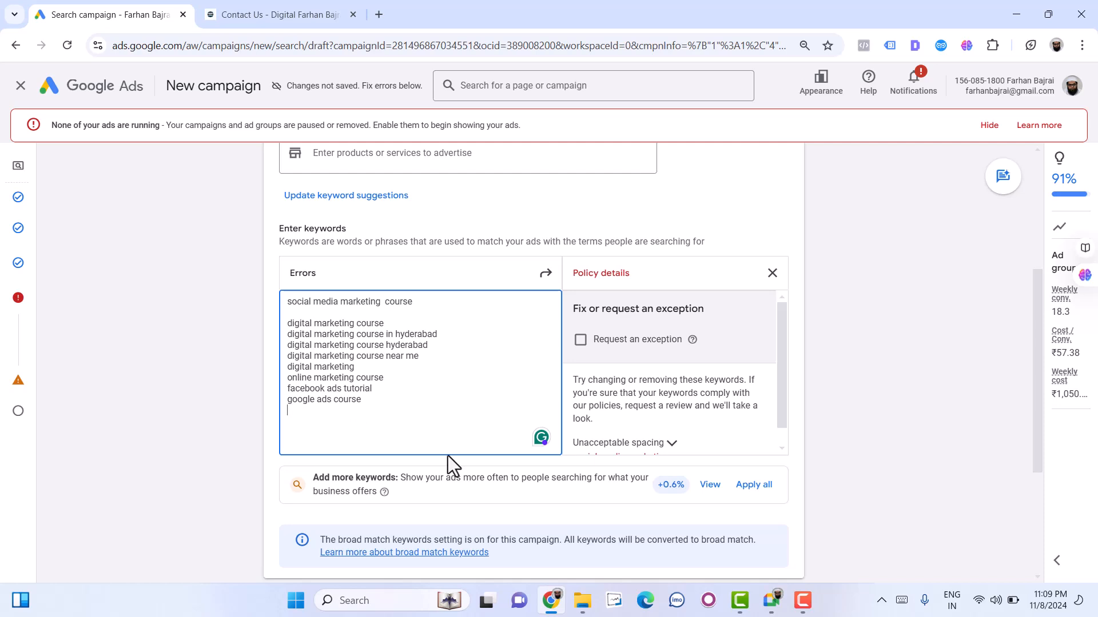
- Remove the blank line below "social media marketing course" and the extra space before "course" in that keyword
{"action": "scroll", "coordinate": [609, 440], "scroll_direction": "down", "scroll_amount": 1}
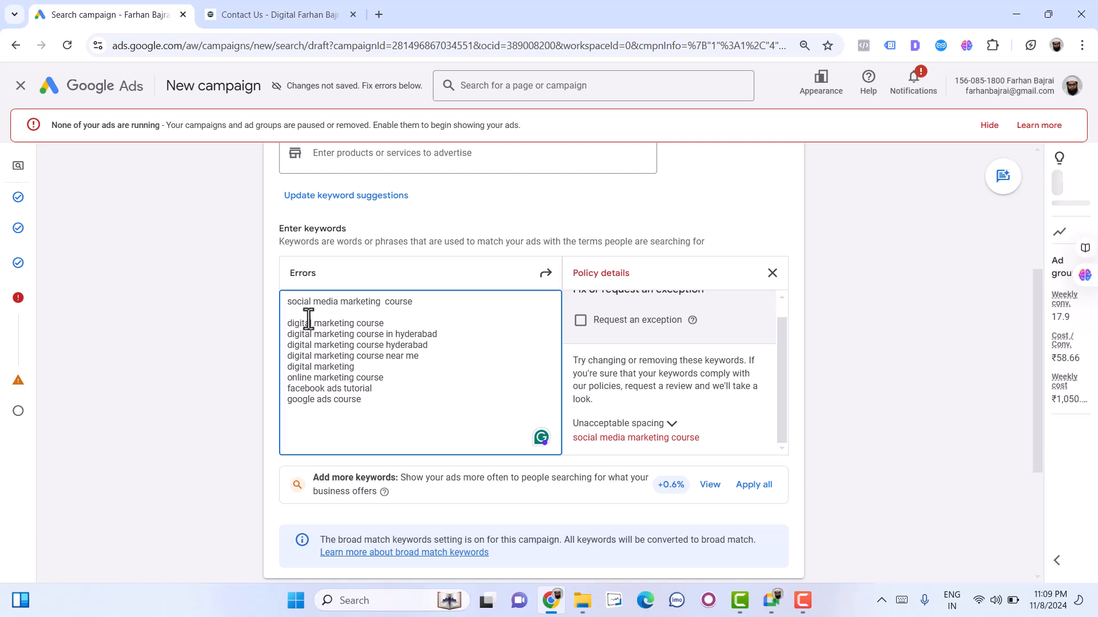
{"action": "key", "text": "BackSpace"}
{"action": "key", "text": "Left"}
{"action": "key", "text": "Left"}
{"action": "key", "text": "BackSpace"}
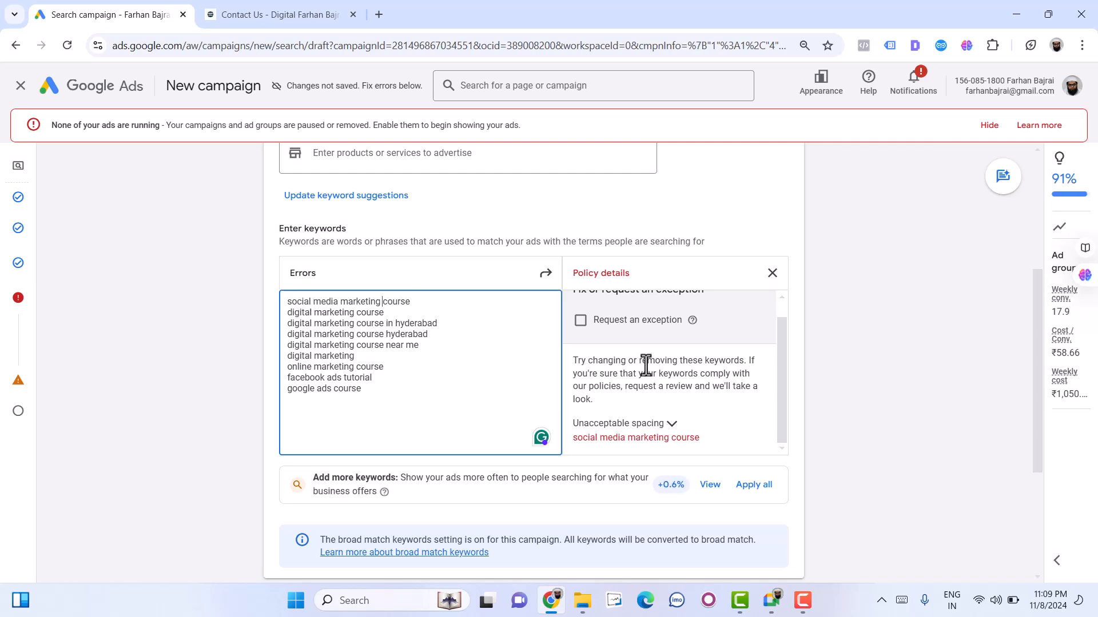
{"action": "scroll", "coordinate": [645, 365], "scroll_direction": "up", "scroll_amount": 1}
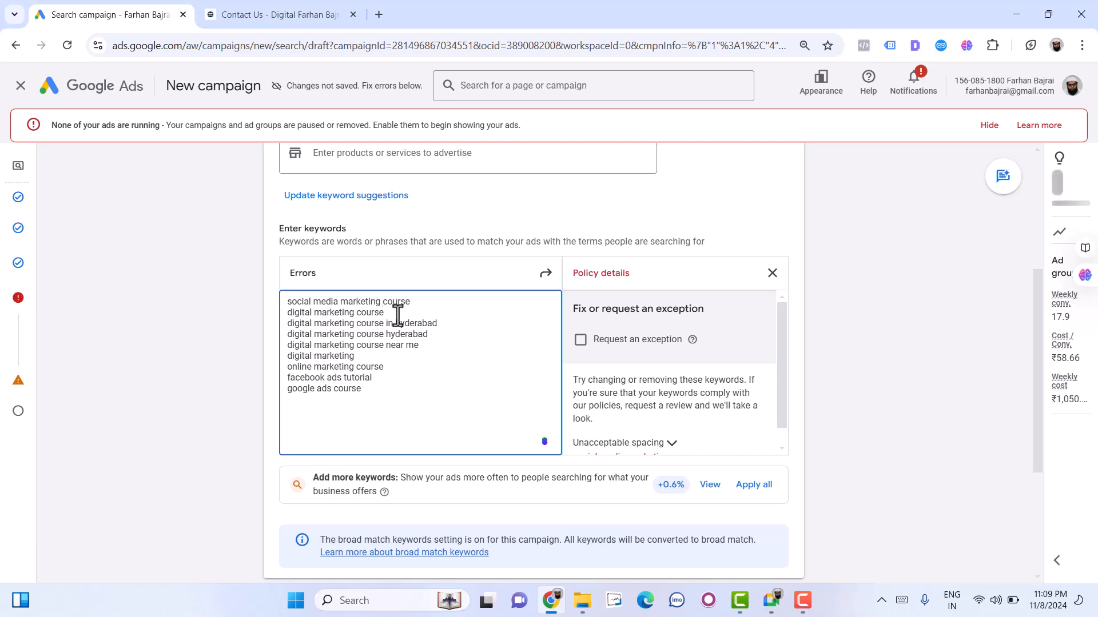
- Recheck the Keywords and ads section for remaining keyword errors and return to the Budget section
{"action": "mouse_move", "coordinate": [22, 309]}
{"action": "left_click", "coordinate": [36, 391]}
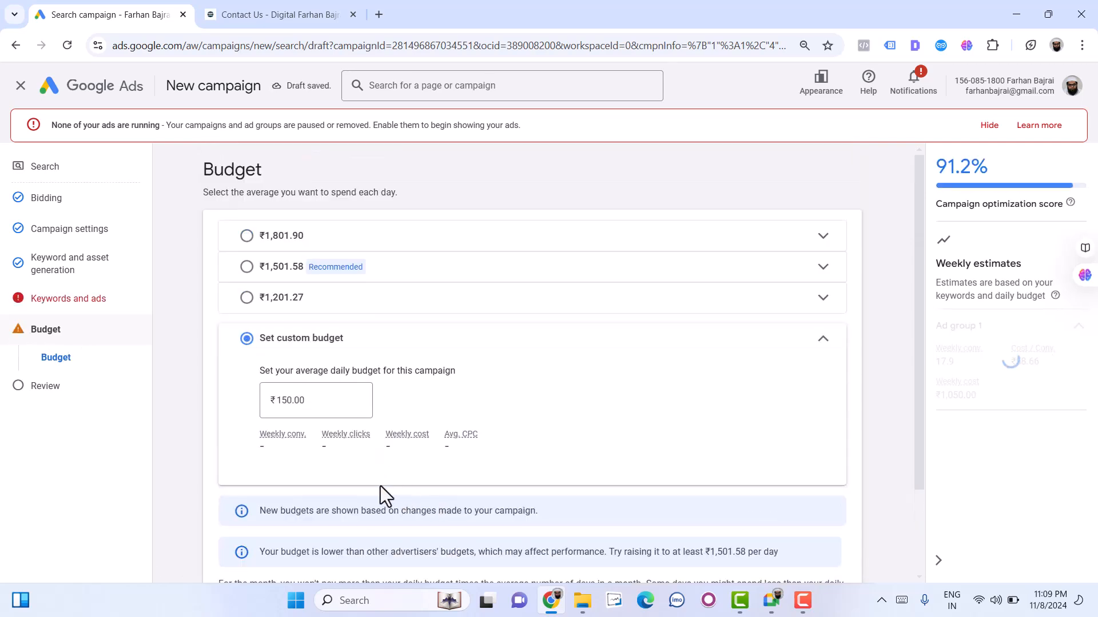
{"action": "left_click", "coordinate": [60, 299]}
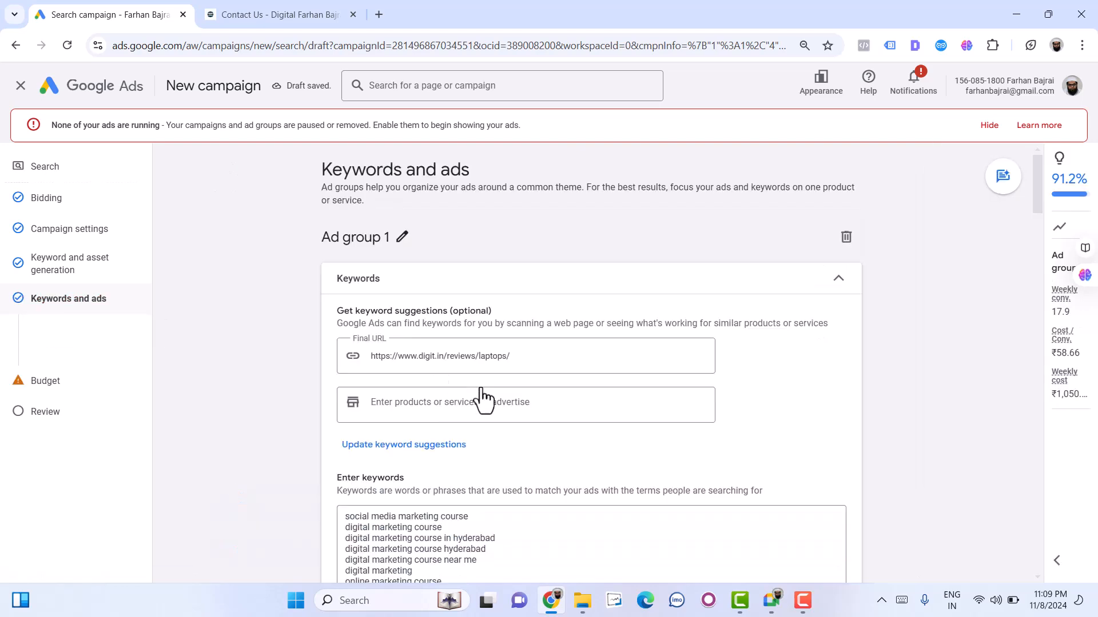
{"action": "scroll", "coordinate": [634, 500], "scroll_direction": "down", "scroll_amount": 3}
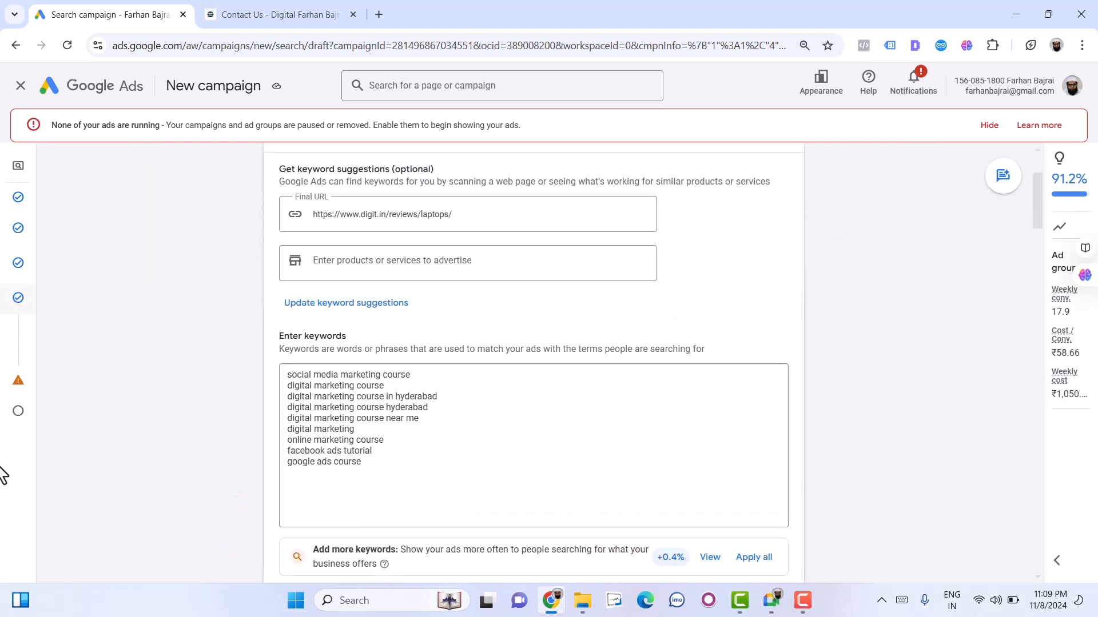
{"action": "left_click", "coordinate": [22, 384]}
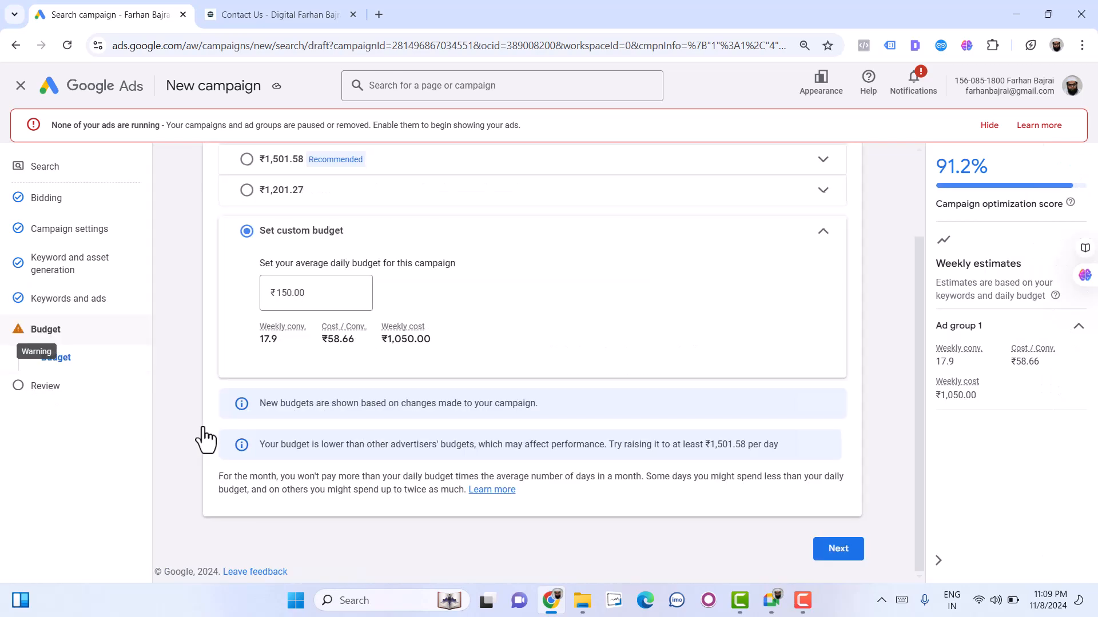
- Proceed to the campaign review, check the settings summary, and publish the Search Ads batch 6 campaign
{"action": "left_click", "coordinate": [839, 551]}
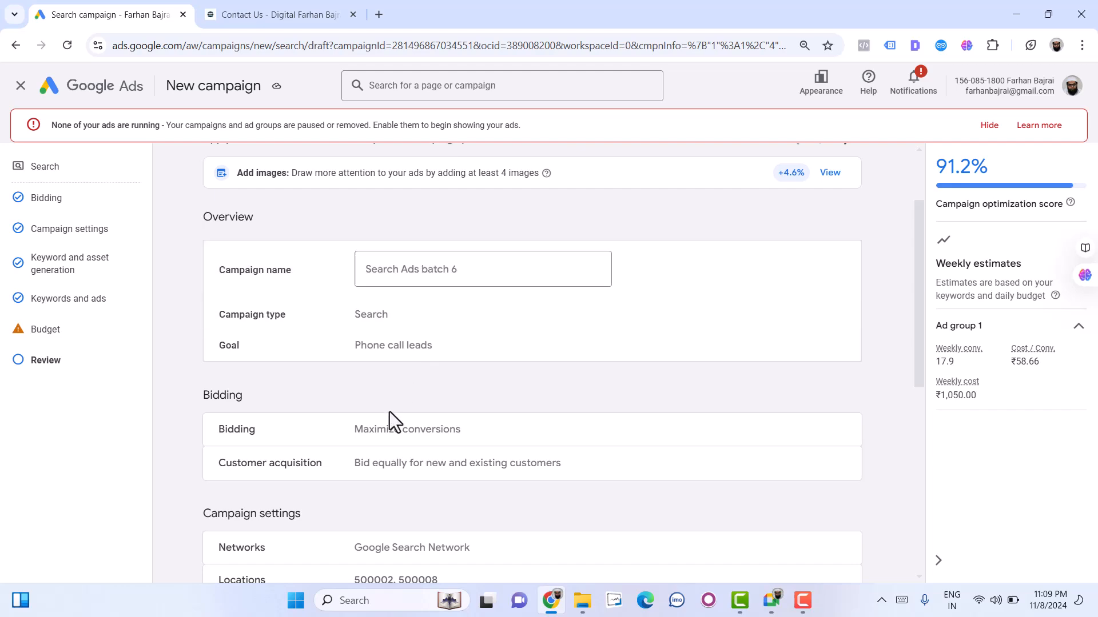
{"action": "scroll", "coordinate": [388, 423], "scroll_direction": "down", "scroll_amount": 5}
{"action": "scroll", "coordinate": [400, 458], "scroll_direction": "up", "scroll_amount": 4}
{"action": "scroll", "coordinate": [421, 509], "scroll_direction": "down", "scroll_amount": 6}
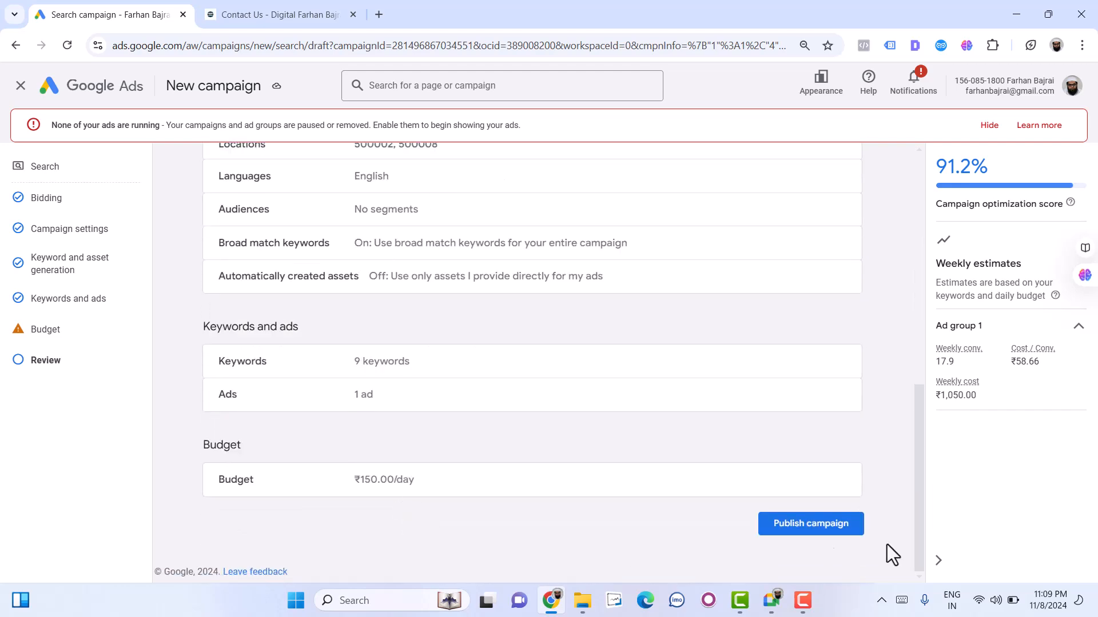
{"action": "left_click", "coordinate": [830, 533]}
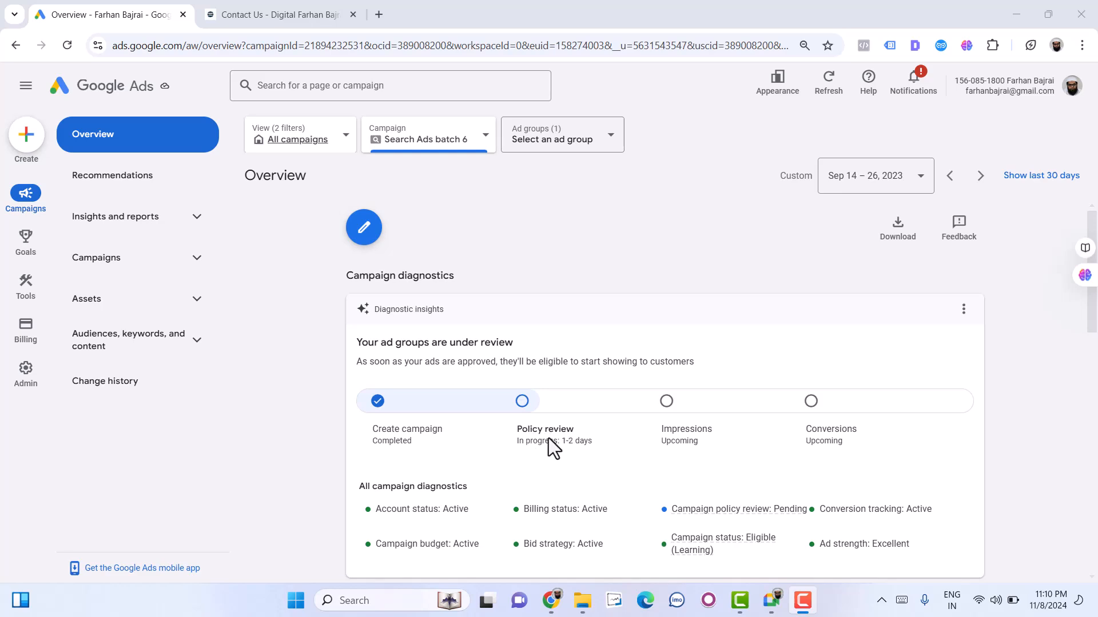
{"action": "scroll", "coordinate": [537, 447], "scroll_direction": "down", "scroll_amount": 2}
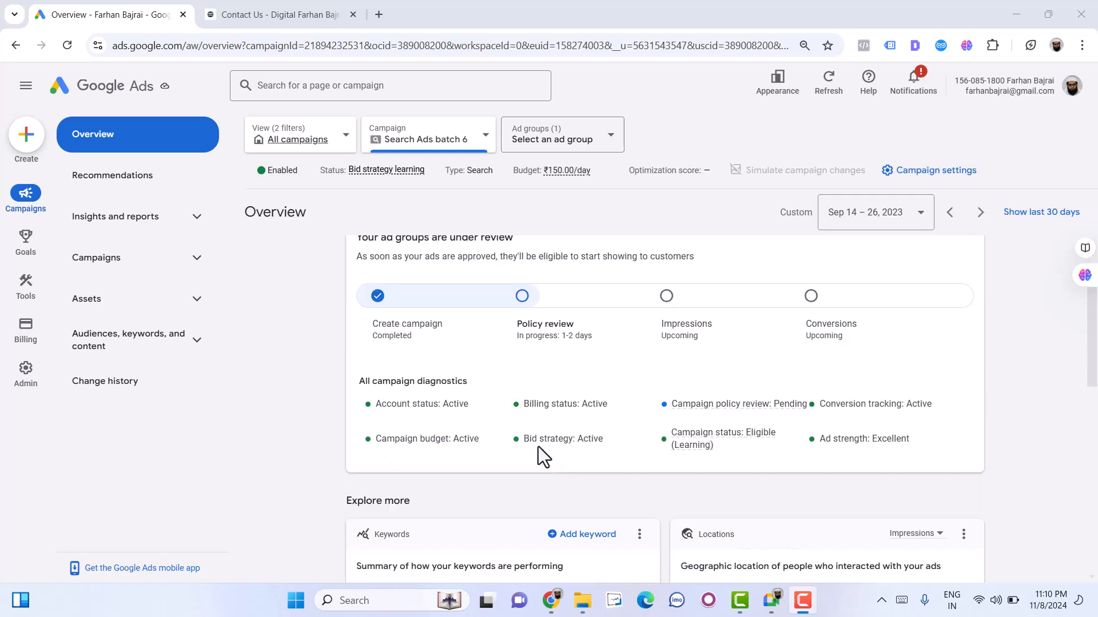